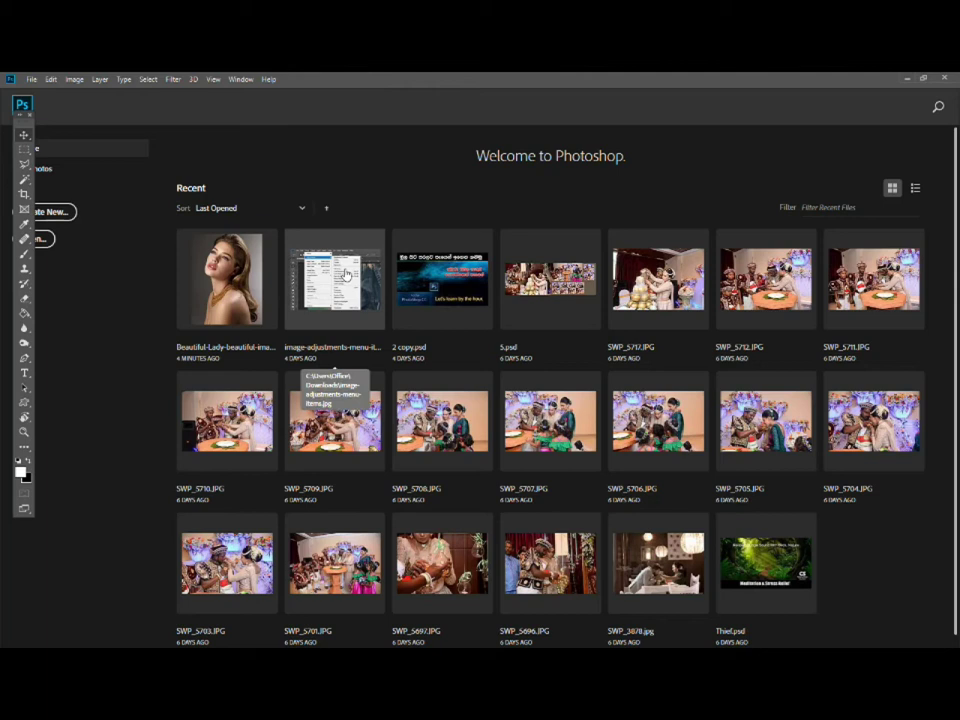
Create a new A4 print document, 210 × 297 mm at 300 ppi
key("ctrl+n")
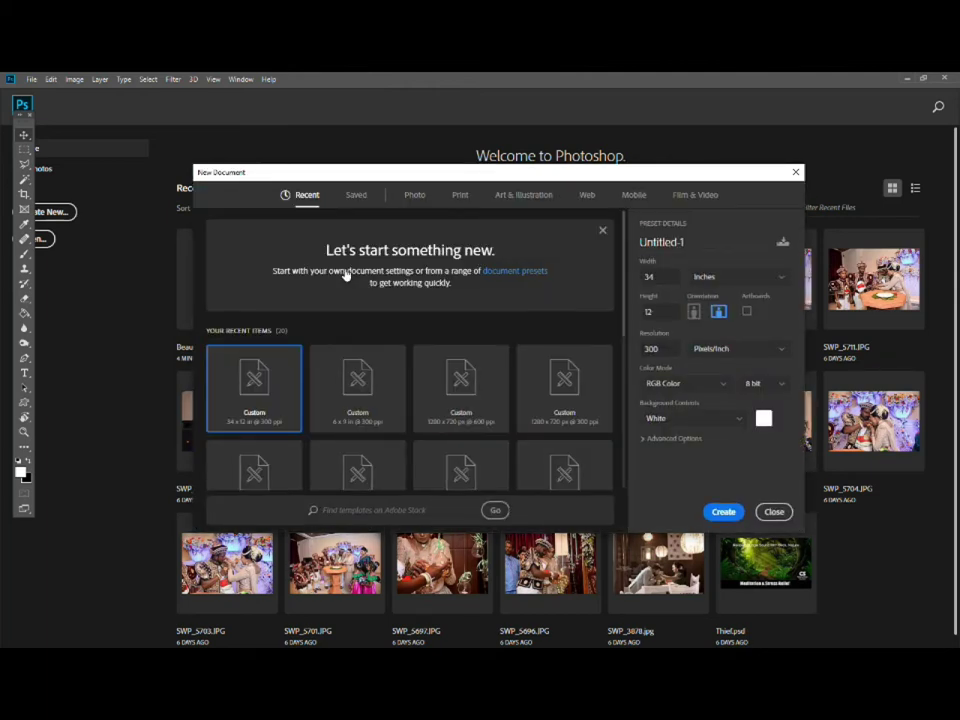
mouse_move(626, 306)
left_mouse_down()
mouse_move(627, 413)
mouse_move(621, 274)
left_mouse_up()
left_click(461, 234)
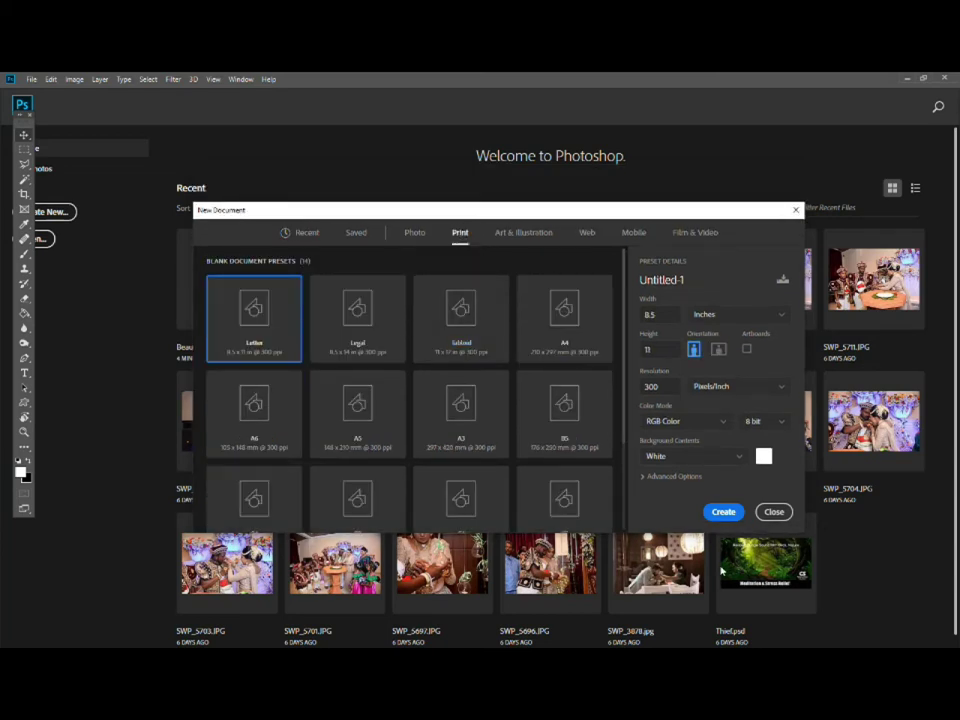
left_click_drag(711, 533, 712, 608)
left_click(570, 320)
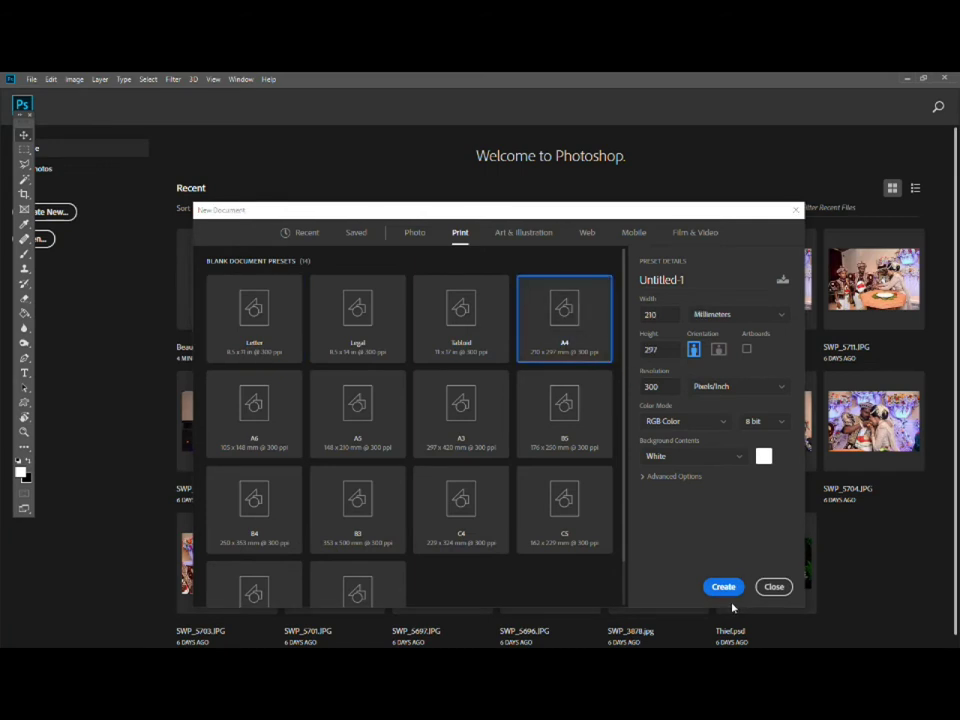
key("Tab")
left_click(720, 585)
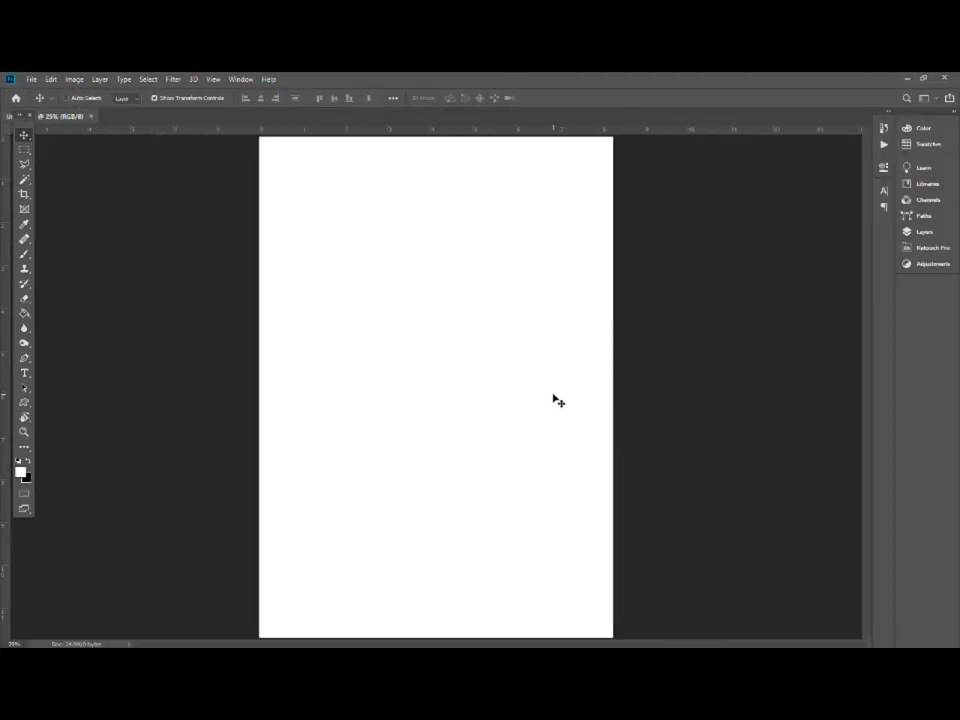
Select the top half of the A4 page with a rectangular marquee
scroll(557, 399, "down", 1)
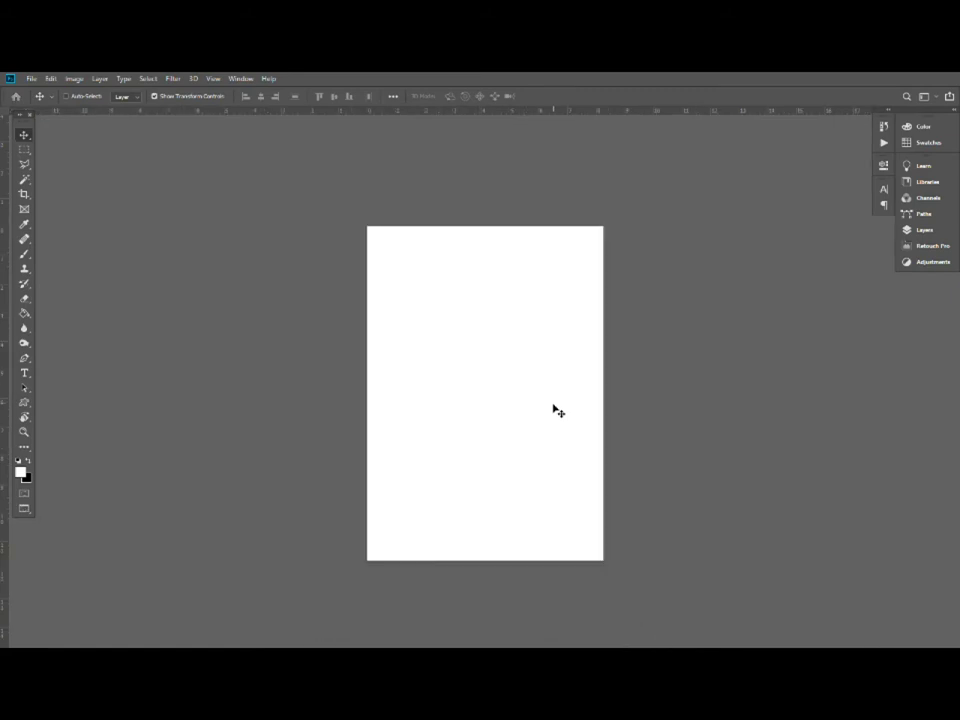
left_click_drag(553, 407, 540, 384)
key("m")
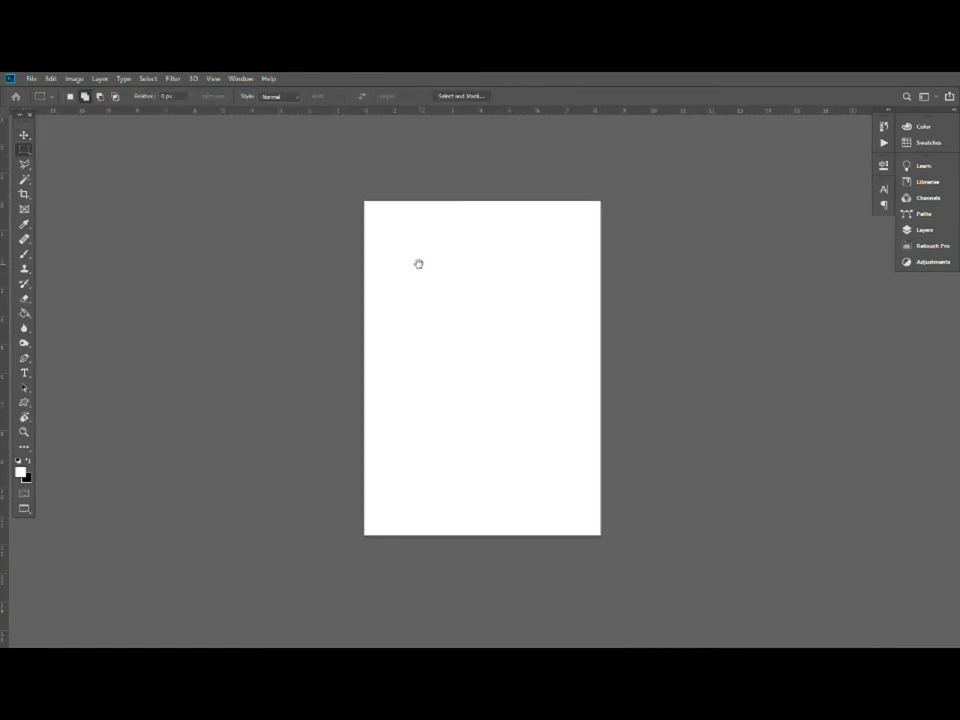
right_click(26, 150)
left_click(62, 149)
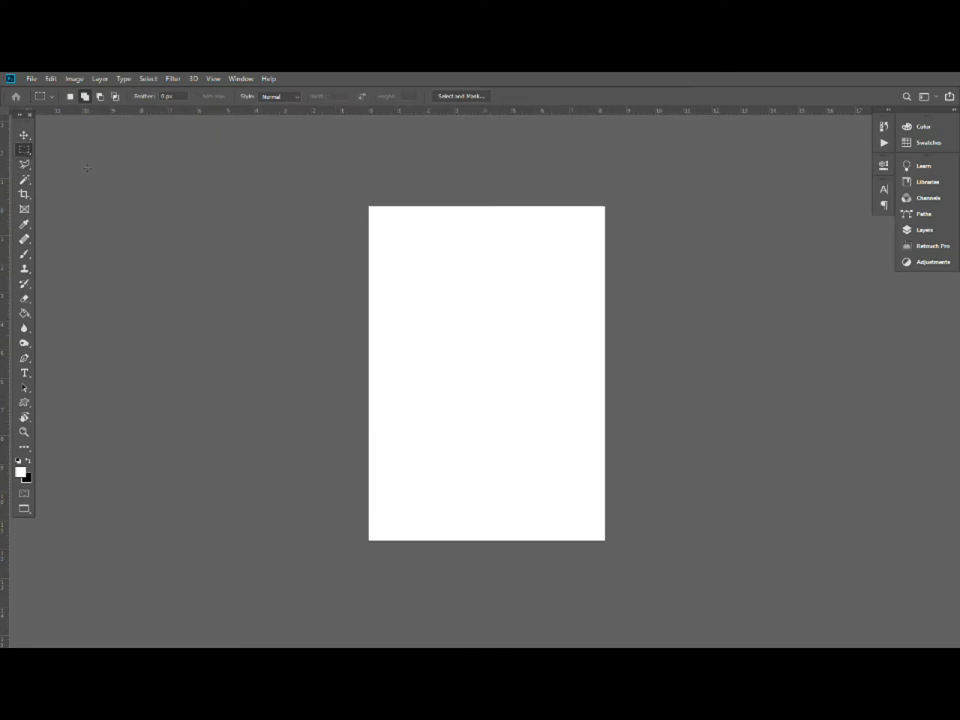
left_click_drag(369, 206, 621, 353)
left_click_drag(563, 332, 544, 344)
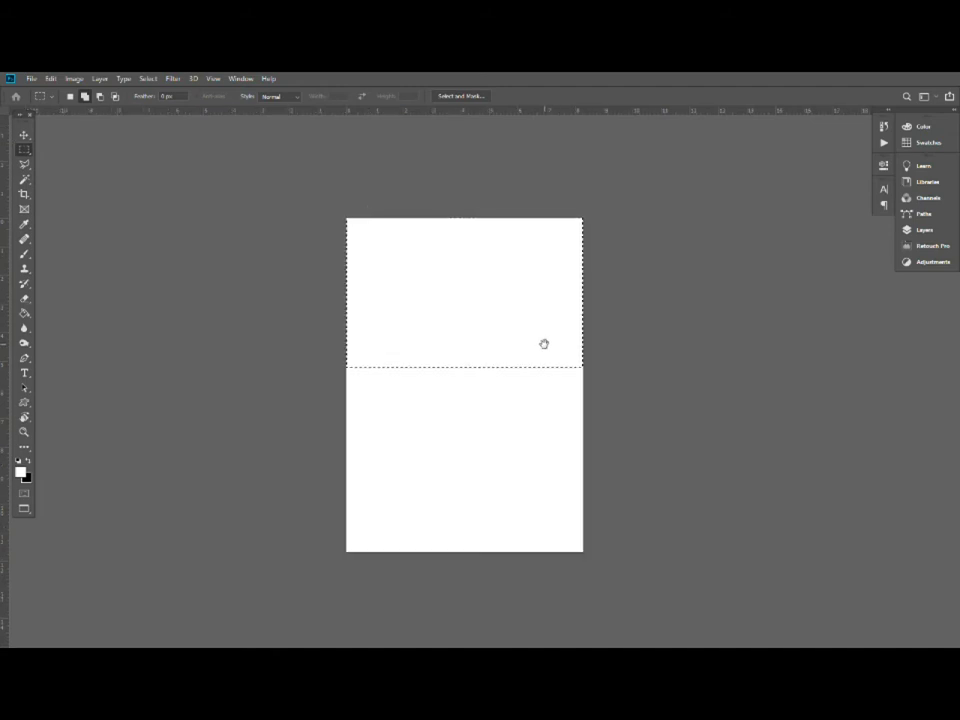
Add a new empty layer above the white background
left_click(926, 232)
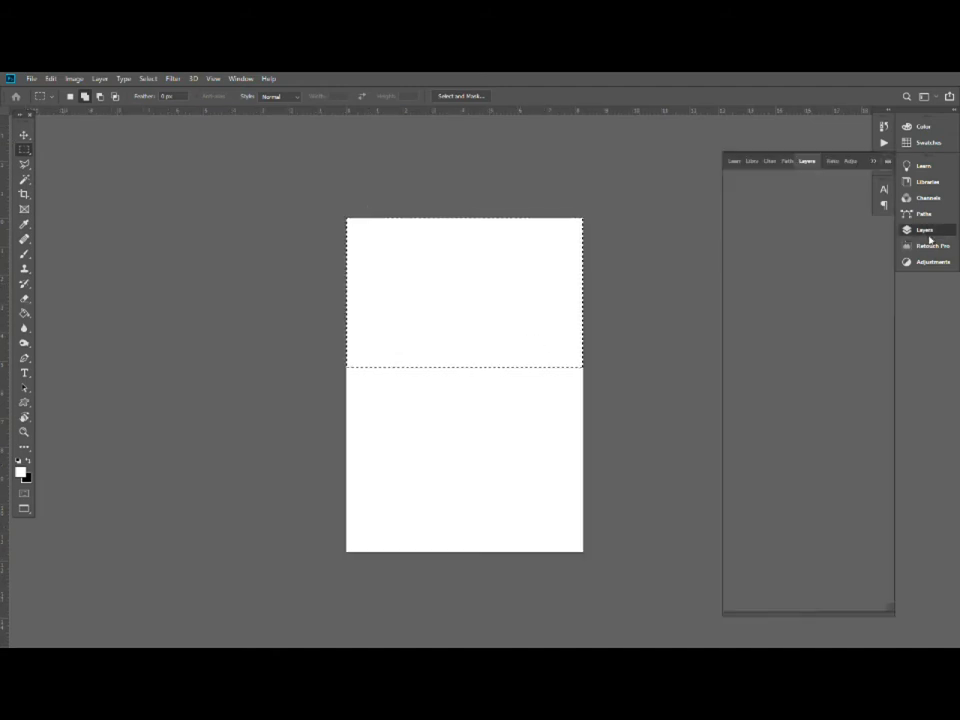
left_click_drag(654, 429, 610, 371)
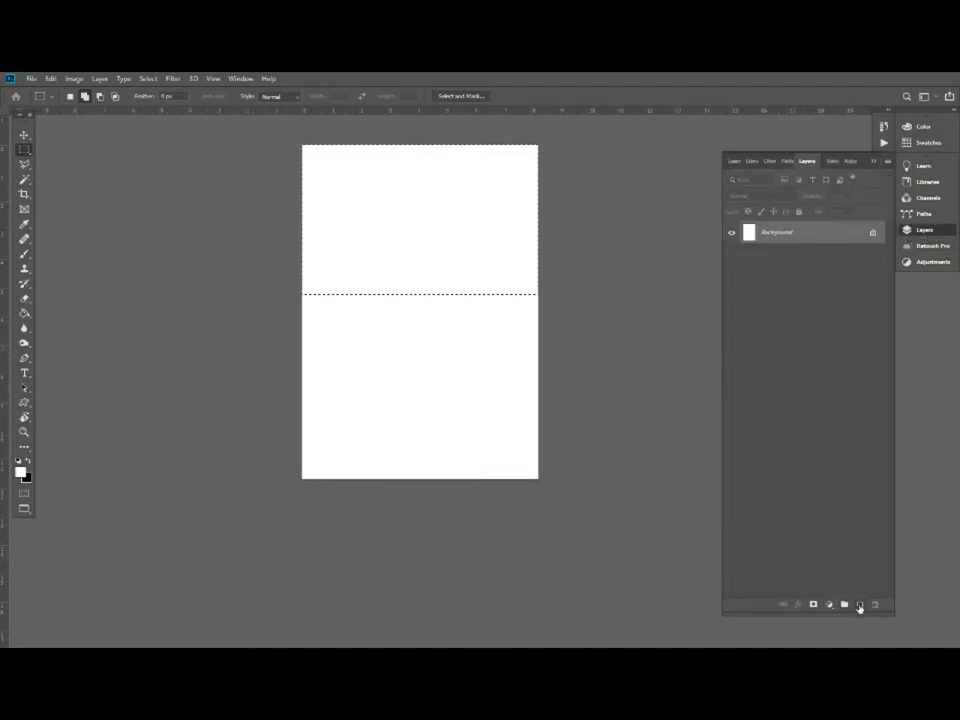
left_click(859, 607)
left_click_drag(476, 369, 485, 331)
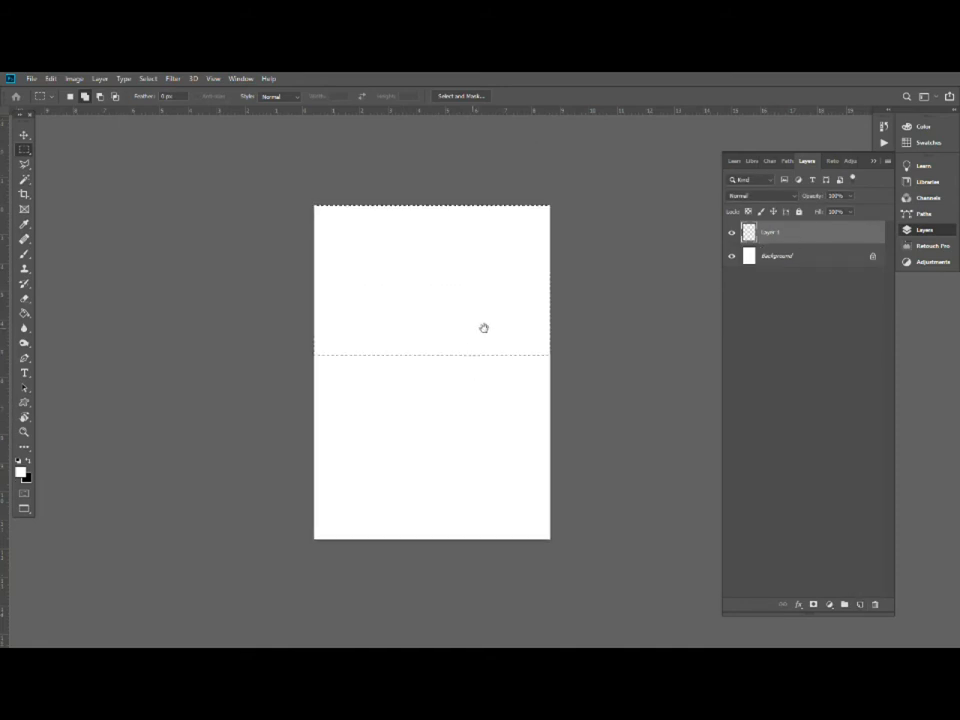
Fill the top-half selection with blue #0072ff using the Paint Bucket, then deselect
left_click(24, 313)
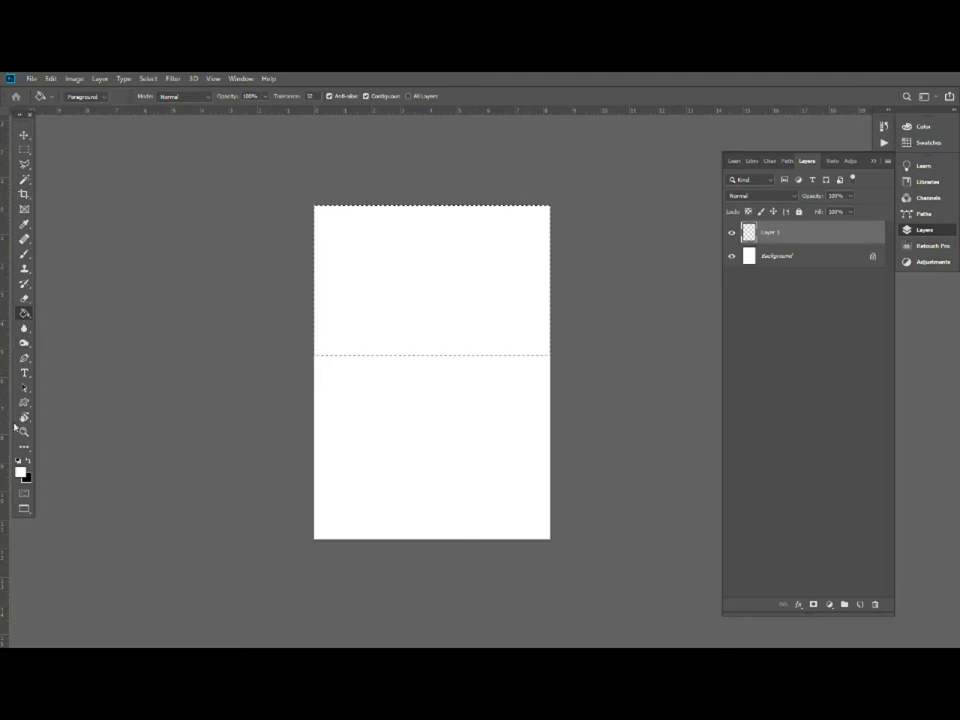
left_click(19, 470)
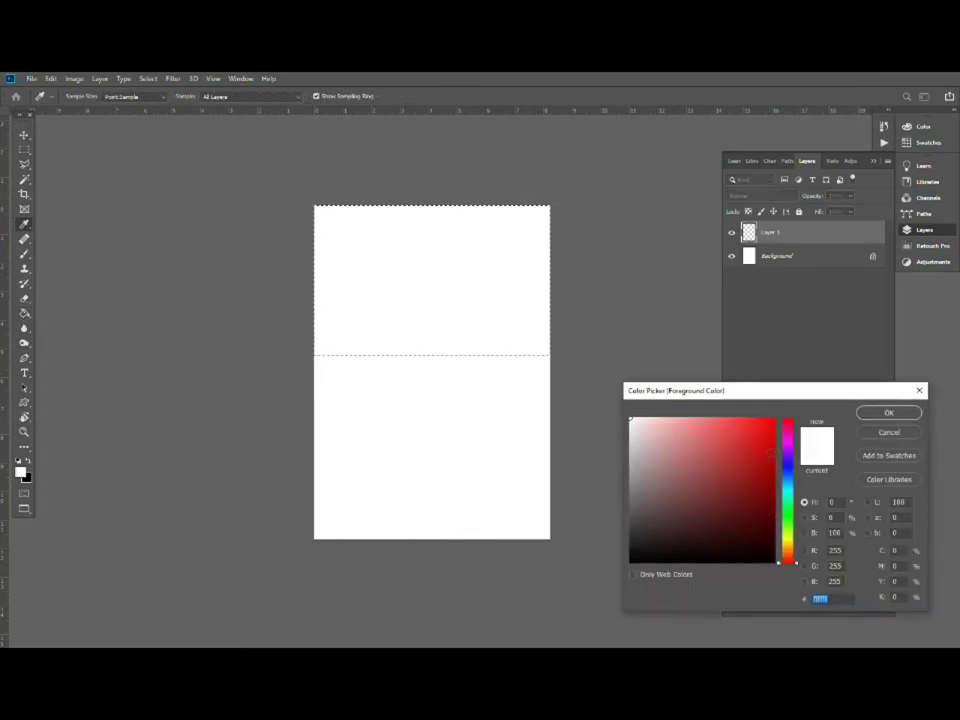
type("0072ff")
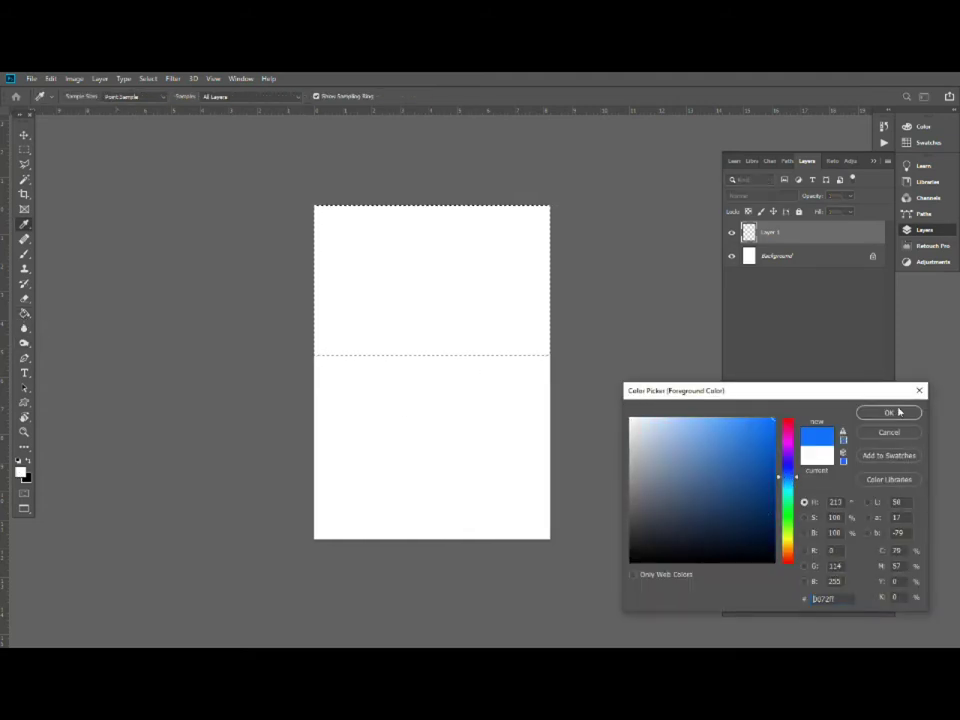
left_click(899, 412)
left_click(499, 304)
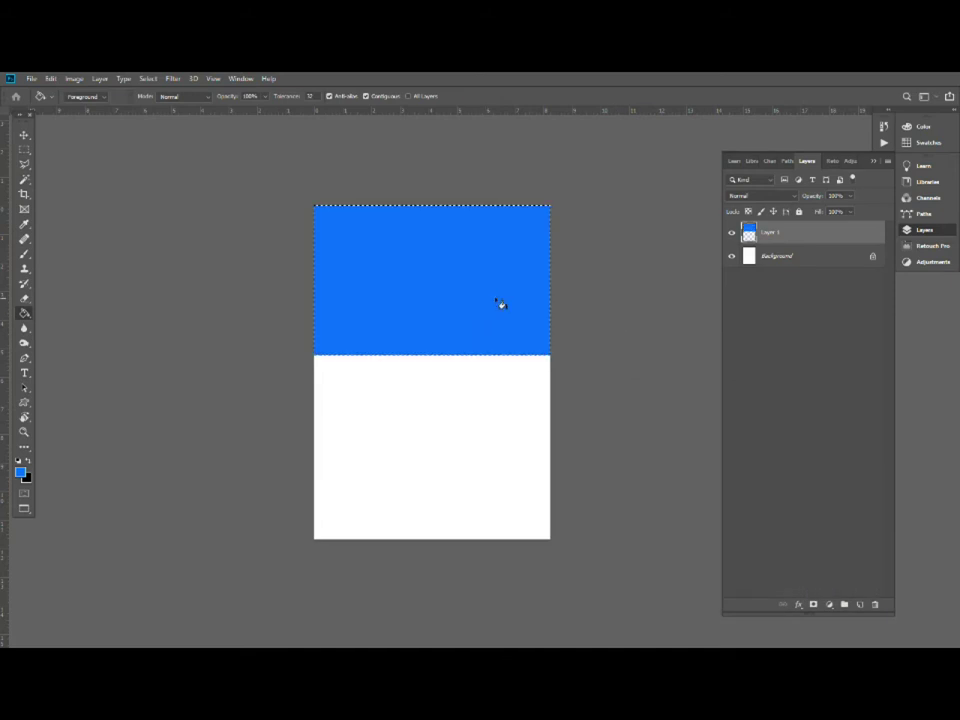
key("ctrl+d")
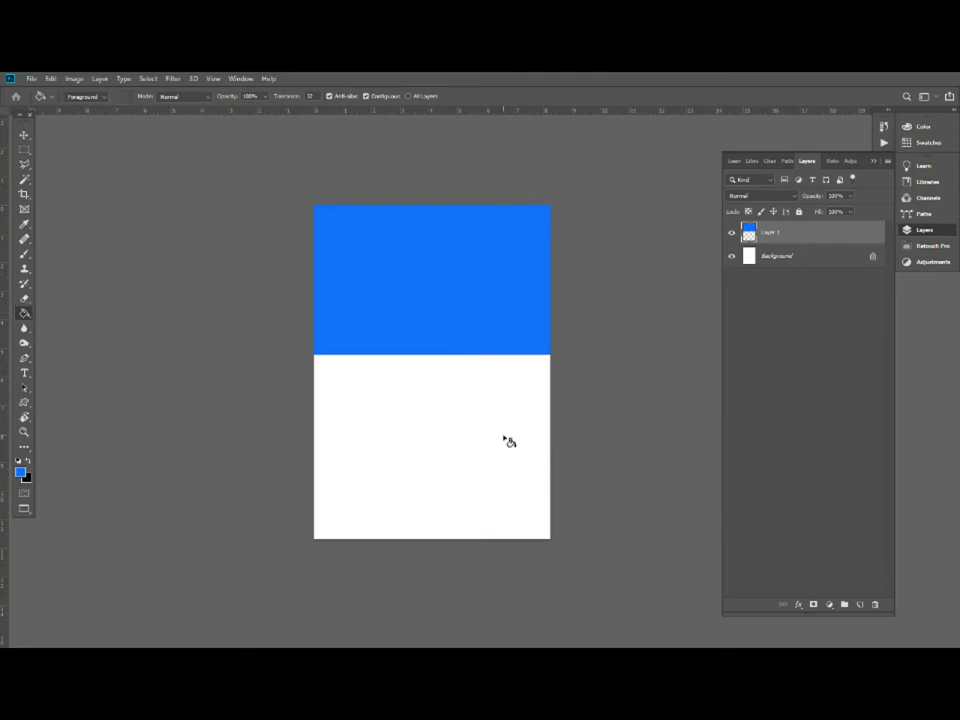
key("l")
scroll(450, 420, "left", 1)
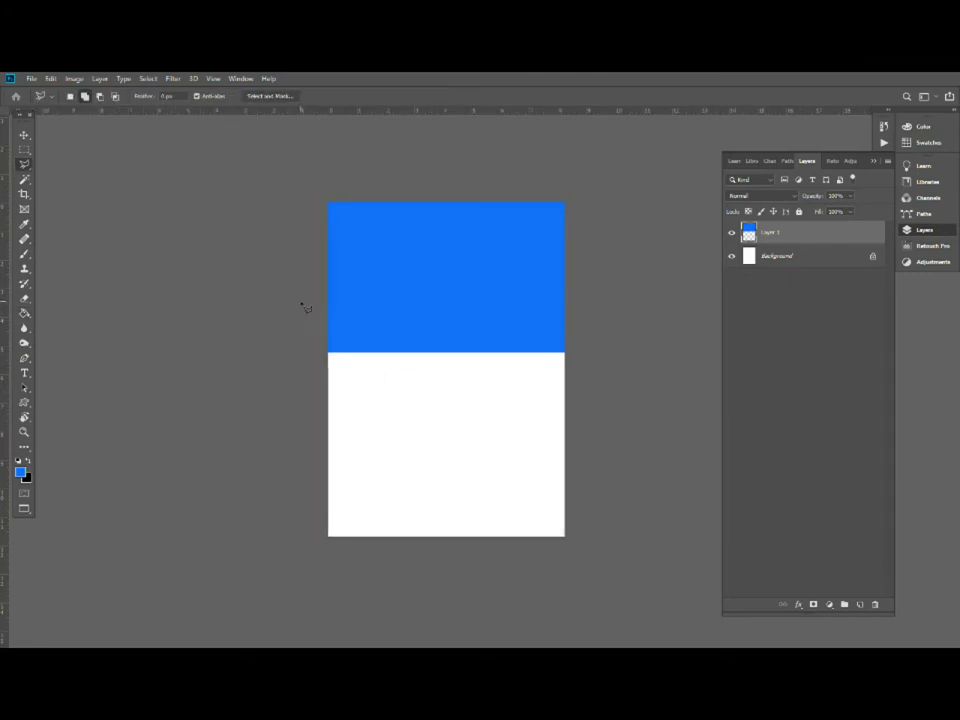
Cut away both lower corners of the blue block to form a wide V point
left_click(428, 361)
left_click(258, 402)
double_click(236, 362)
key("Delete")
key("ctrl+d")
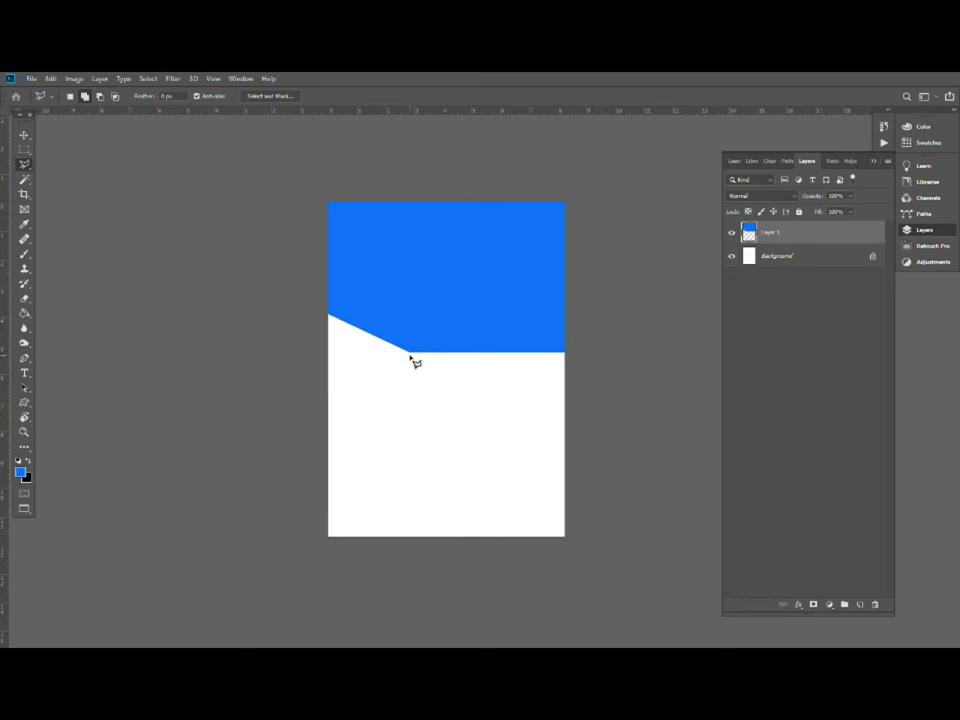
left_click(409, 355)
left_click(599, 281)
left_click(625, 394)
double_click(388, 408)
key("Delete")
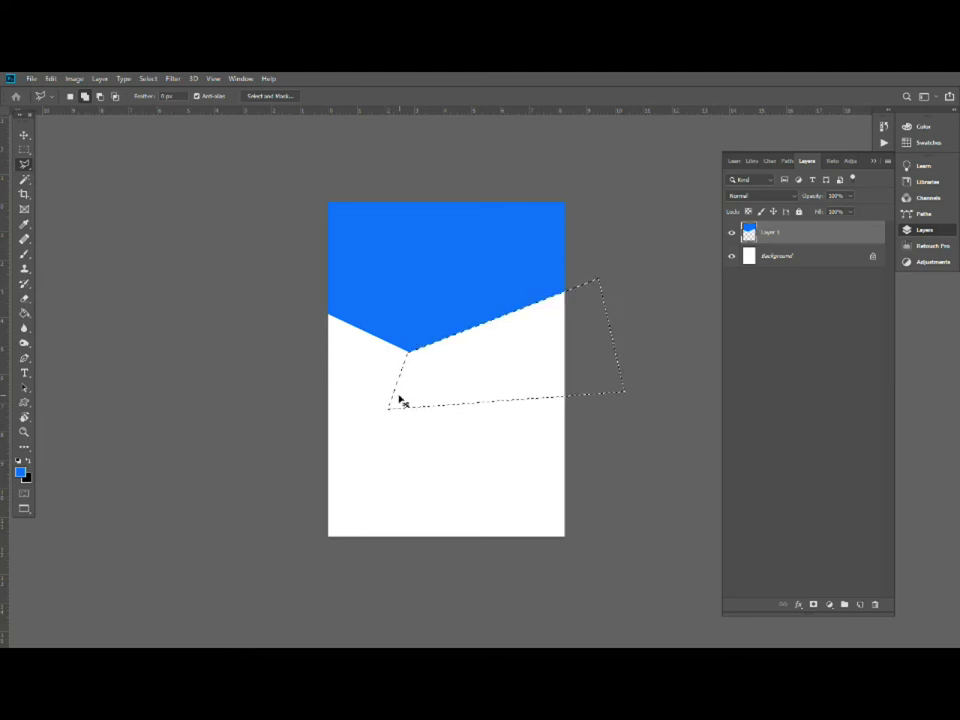
key("ctrl+d")
Alt-drag a copy of the blue V shape slightly lower with the Move tool
key("v")
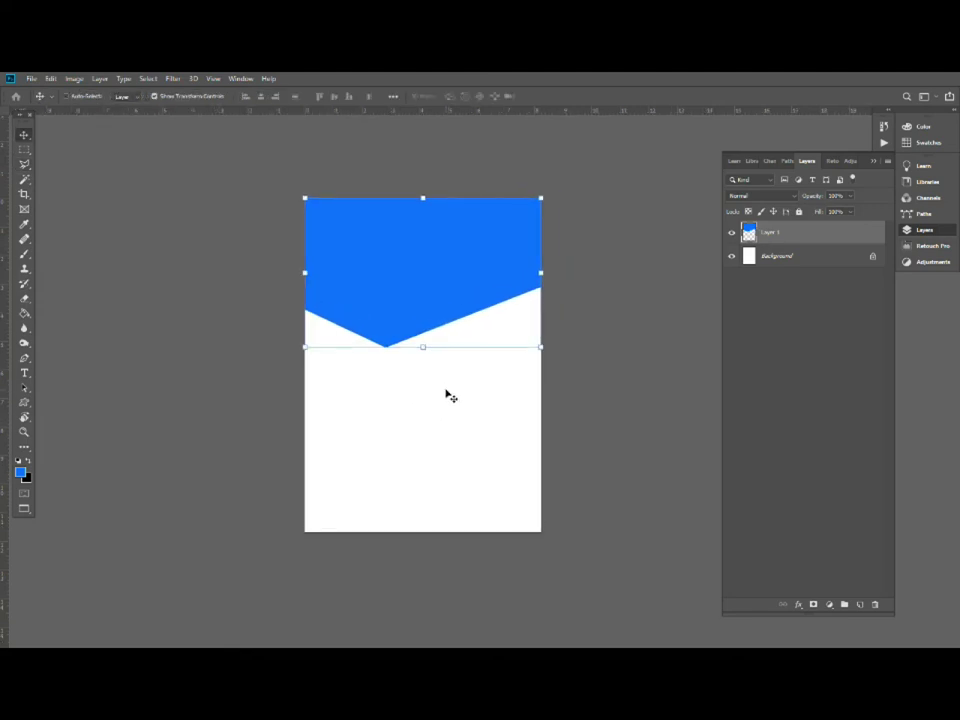
left_click_drag(469, 340, 467, 355)
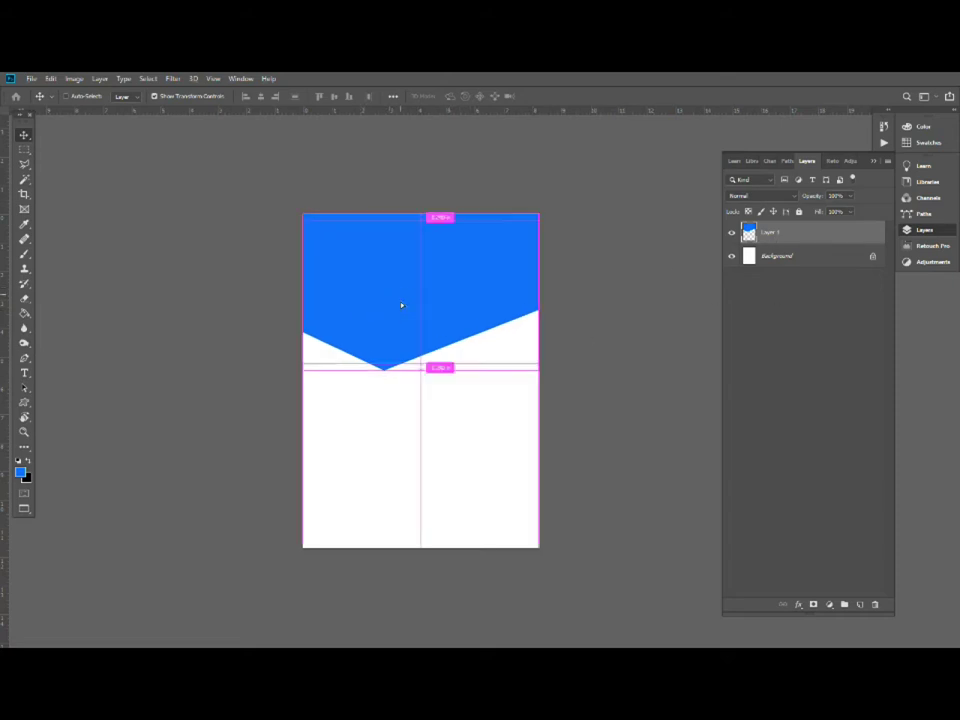
left_click_drag(398, 312, 399, 329)
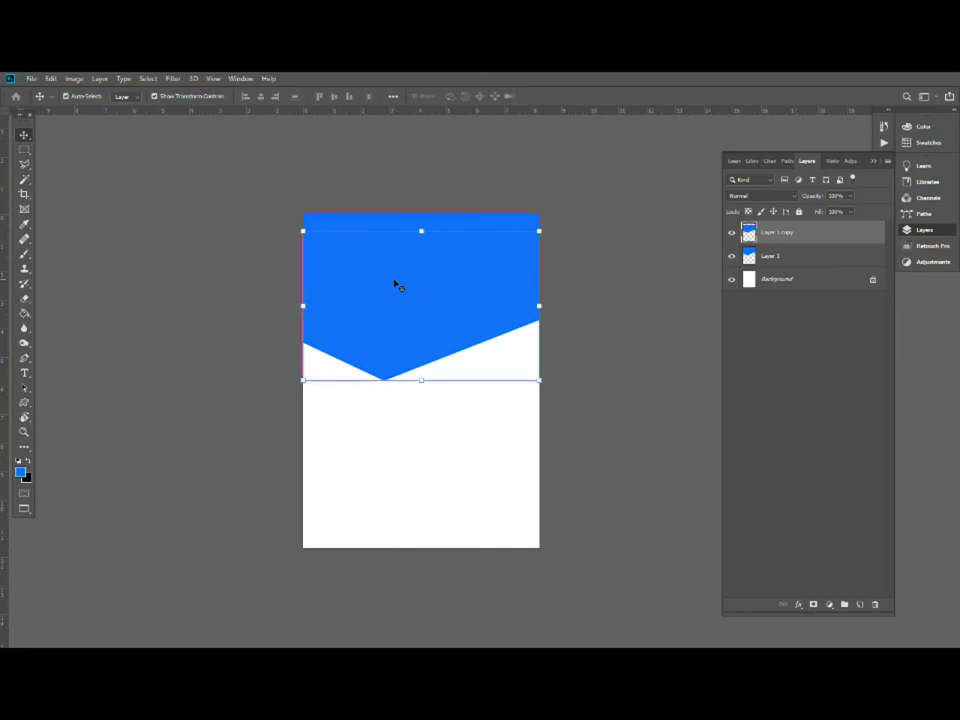
Move the copied V layer beneath the blue layer and load its shape as a selection
key("ctrl+bracketleft")
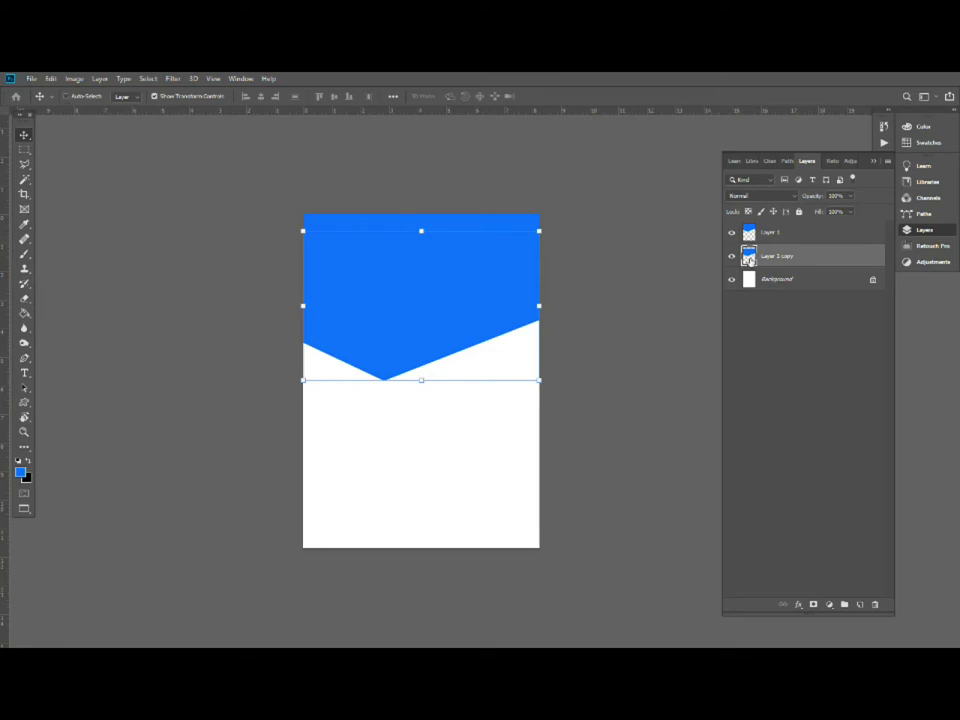
left_click(146, 79)
left_click(157, 320)
left_click(568, 223)
Fill the copied V shape with white (ffffff) and deselect
left_click(19, 471)
type("ffffff")
left_click(886, 411)
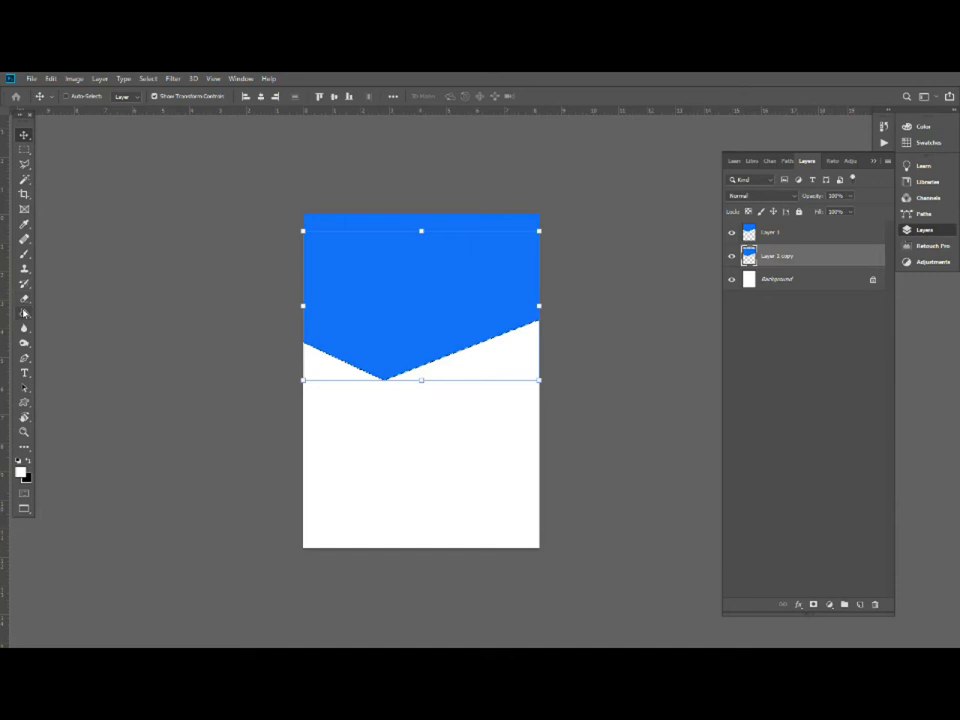
left_click(24, 313)
left_click(371, 315)
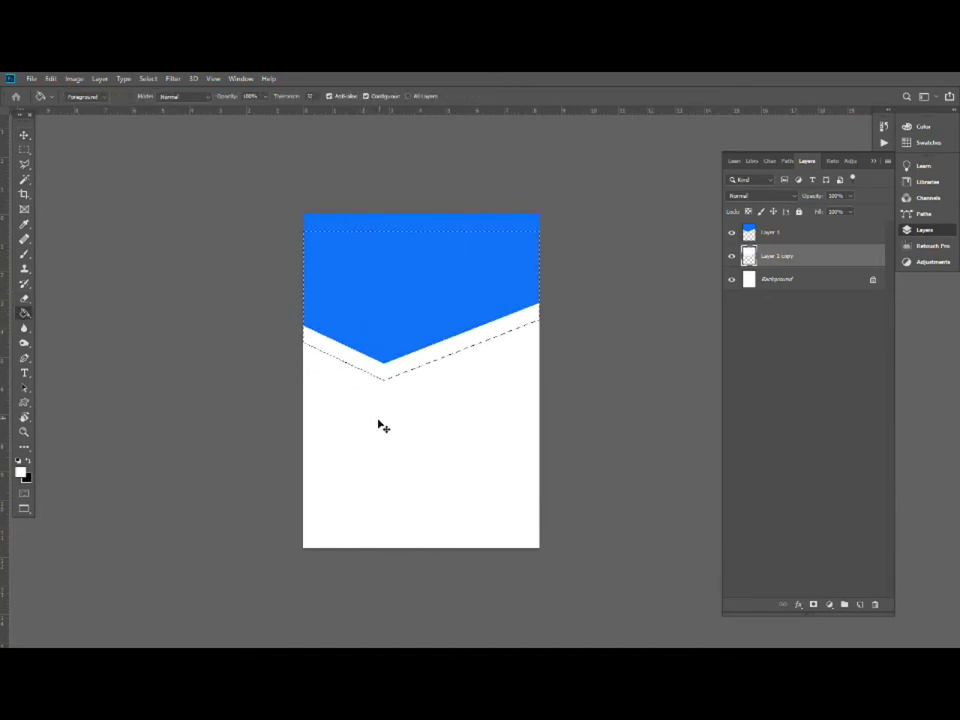
key("ctrl+d")
left_click(446, 351)
Select the Background layer from the layers under the cursor
key("v")
right_click(378, 444)
left_click(390, 444)
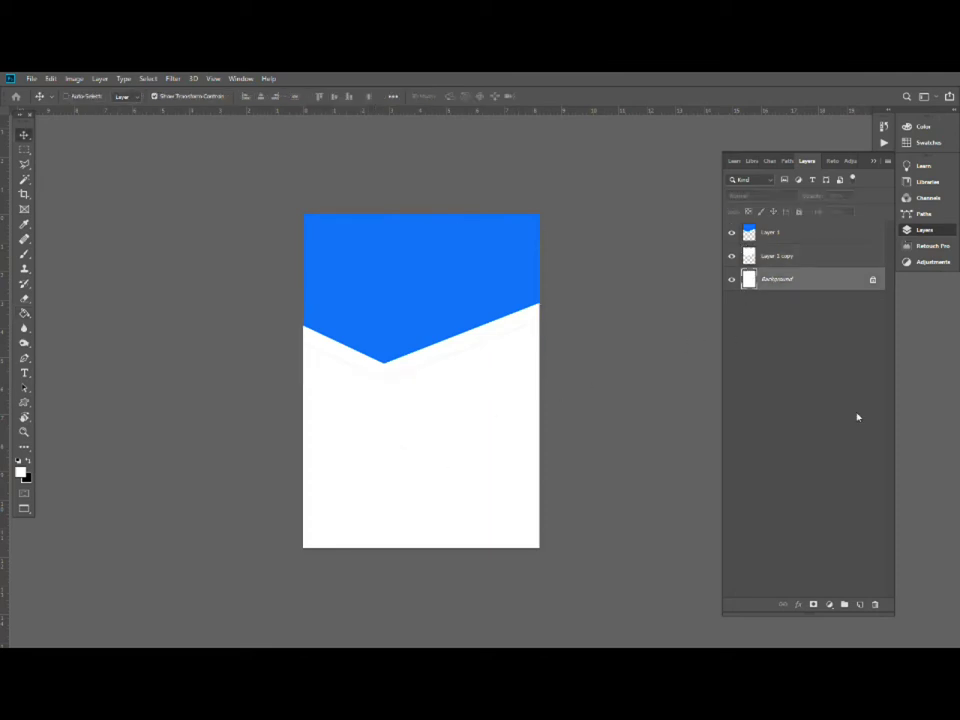
Fill a new layer above the Background with black
left_click(860, 605)
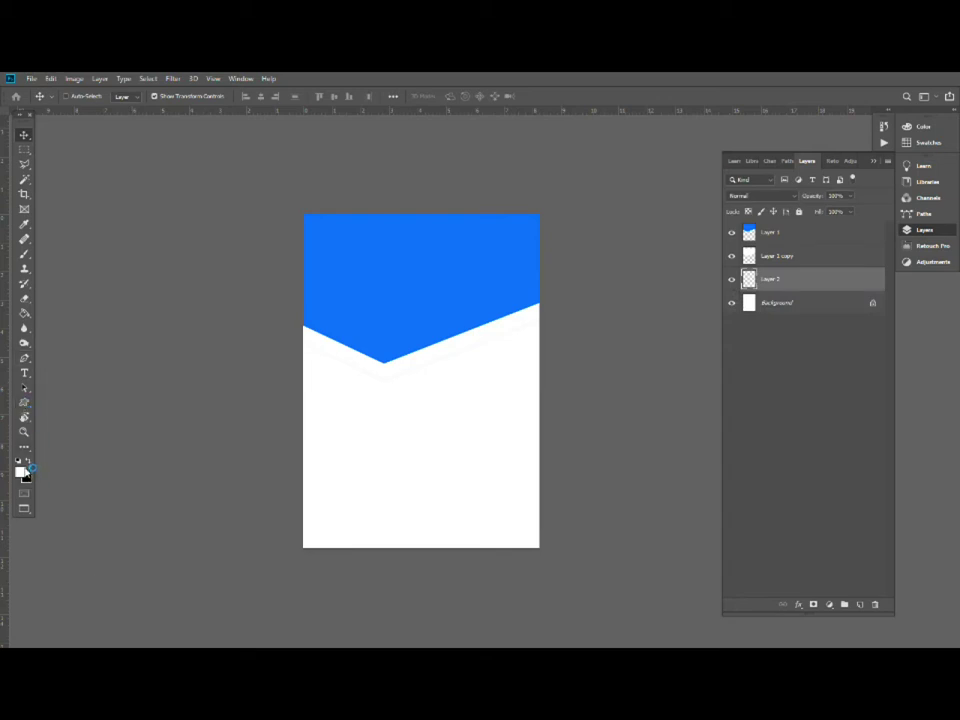
left_click(28, 462)
key("g")
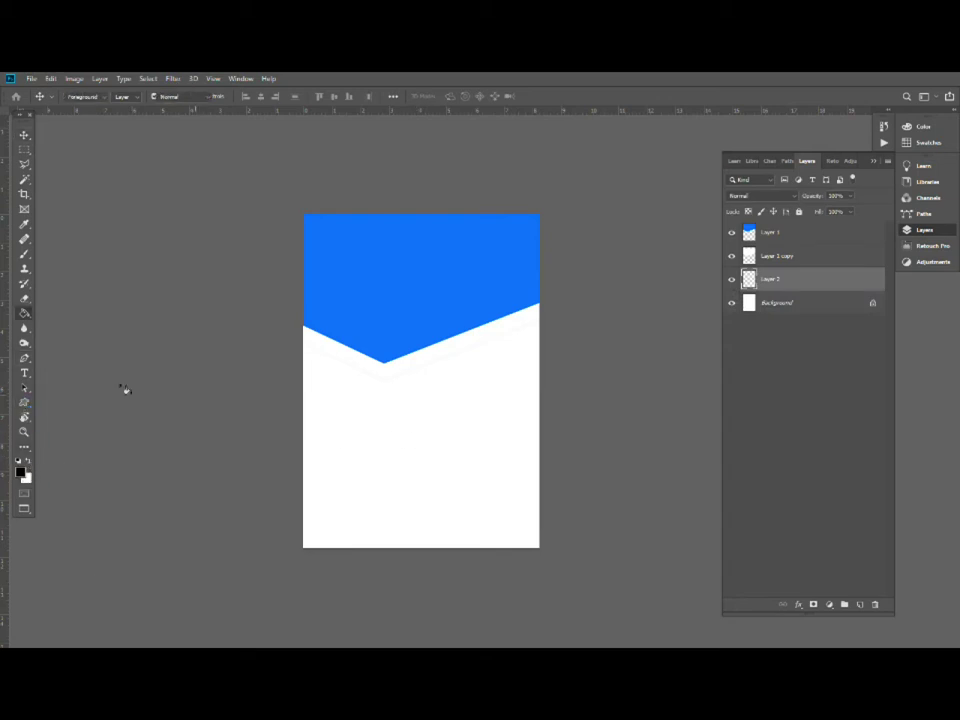
left_click(420, 395)
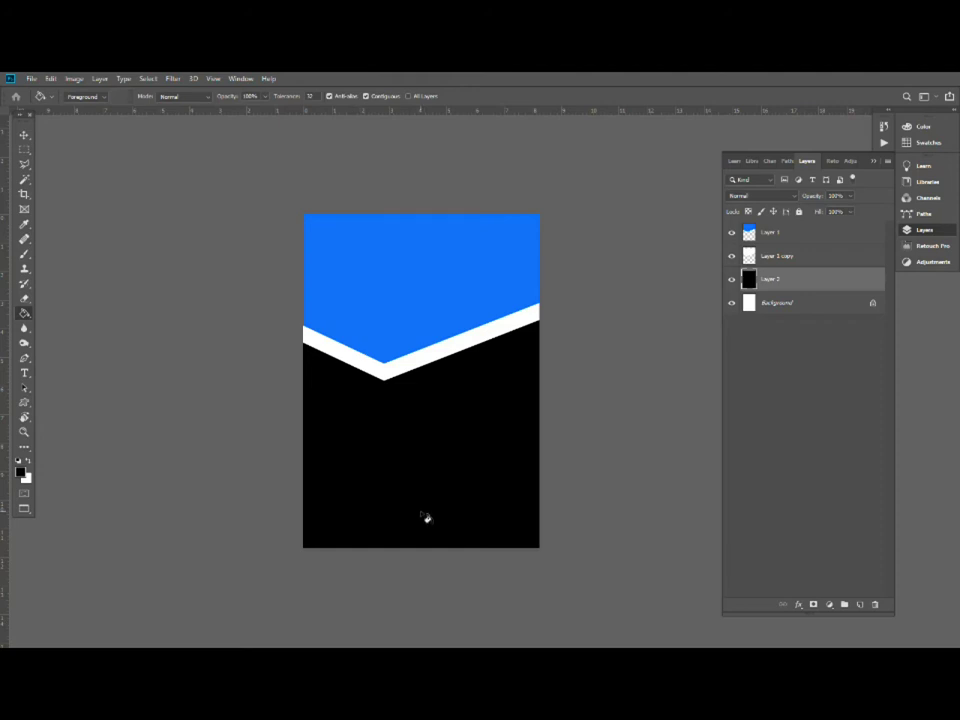
Duplicate the Layer 1 copy white band layer
key("v")
right_click(418, 370)
left_click(428, 367)
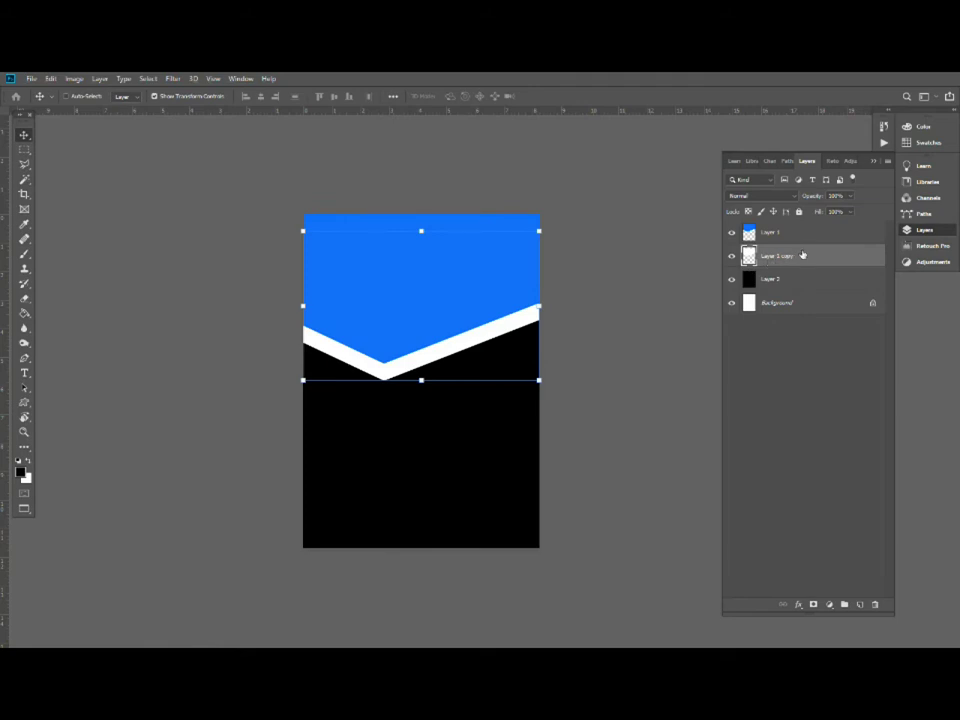
right_click(802, 255)
left_click(690, 226)
left_click(572, 235)
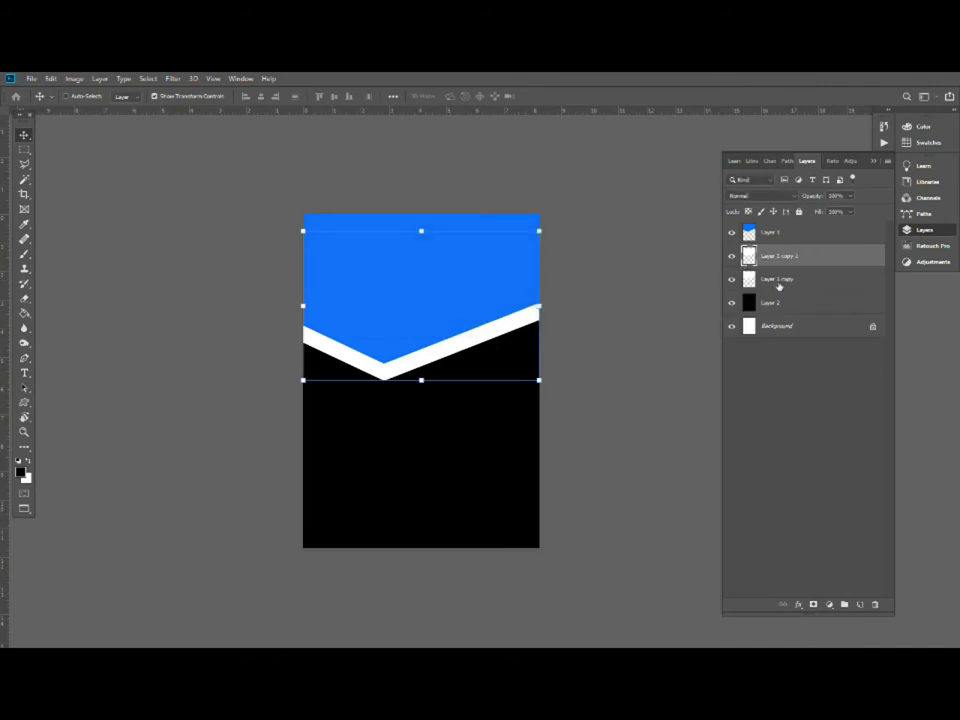
Duplicate the white band just below the first one
left_click(779, 284)
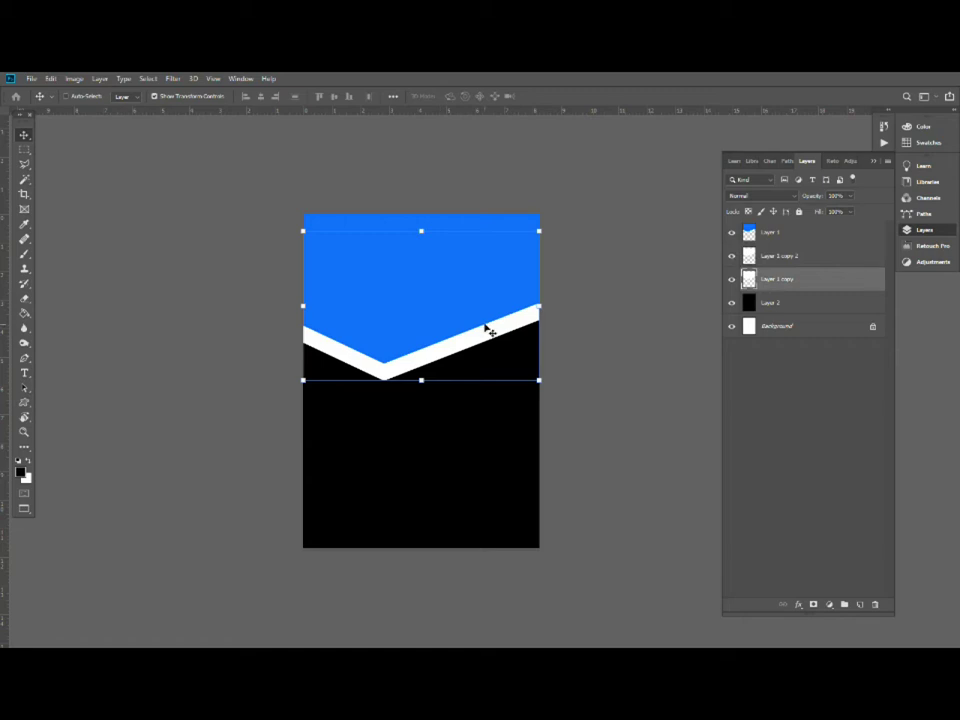
left_click_drag(443, 291, 440, 308)
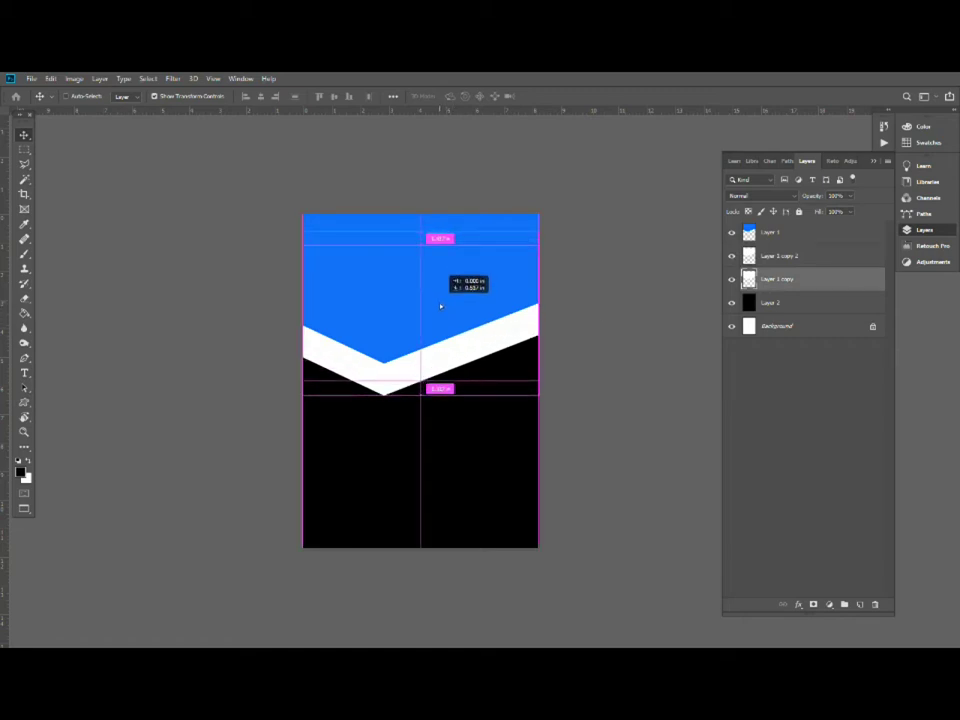
left_click_drag(440, 308, 440, 308)
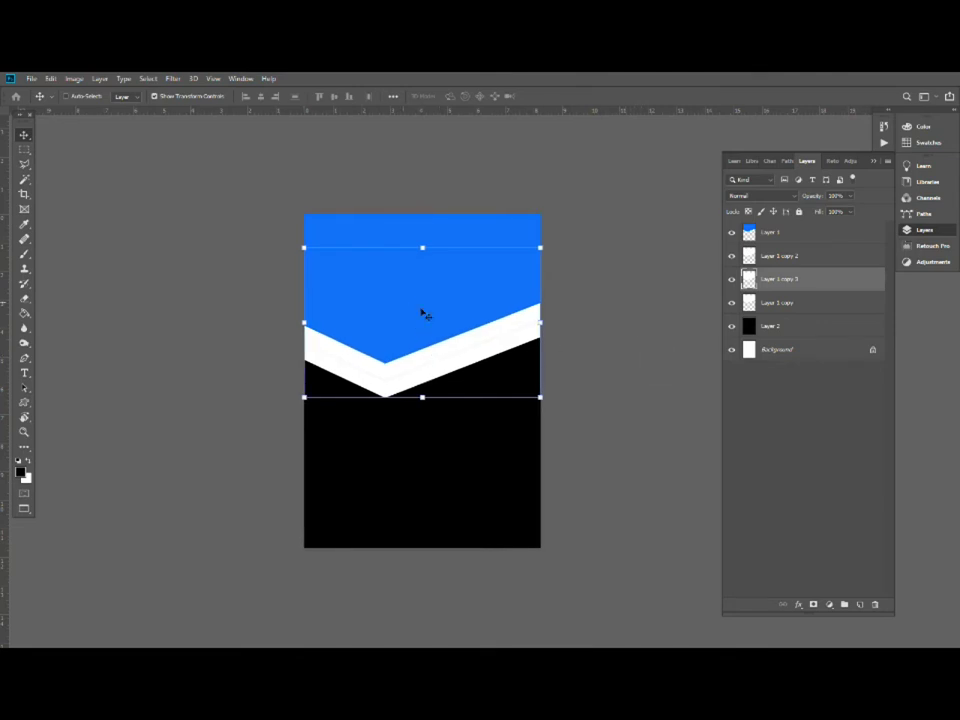
Place a vertical guide at the chevron point and move the band's right half onto its own layer
left_click_drag(8, 343, 380, 336)
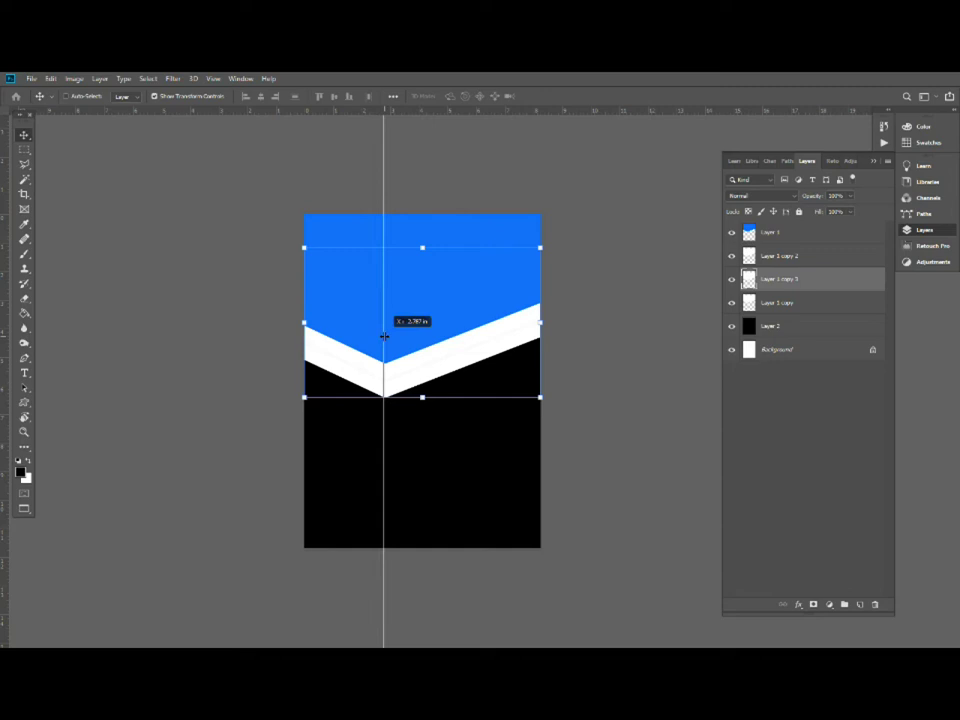
left_click_drag(380, 336, 382, 347)
key("m")
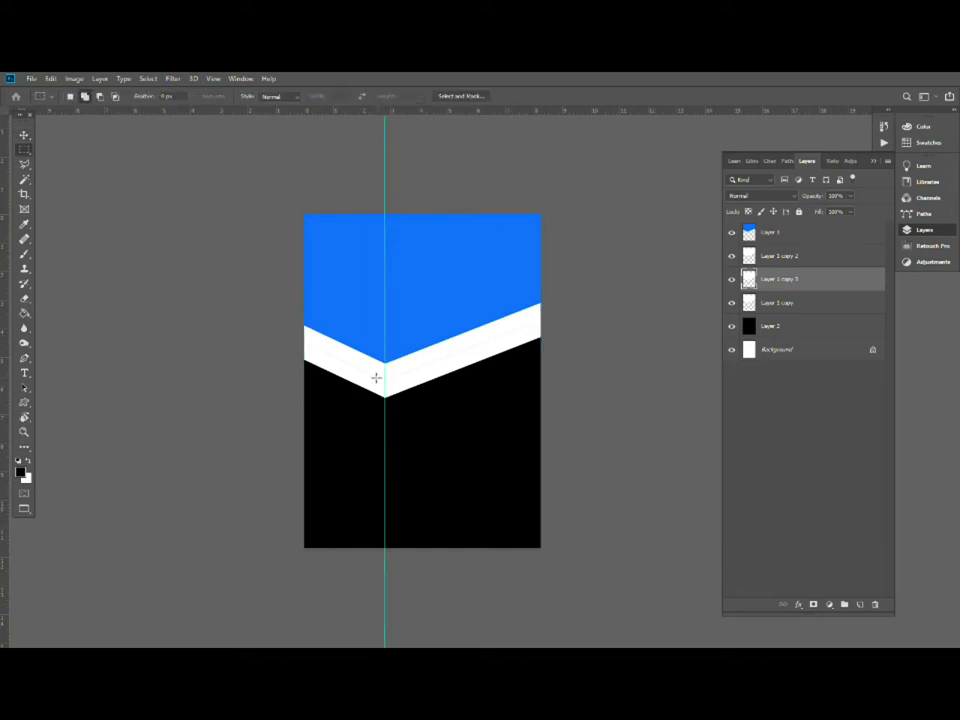
left_click_drag(385, 212, 560, 400)
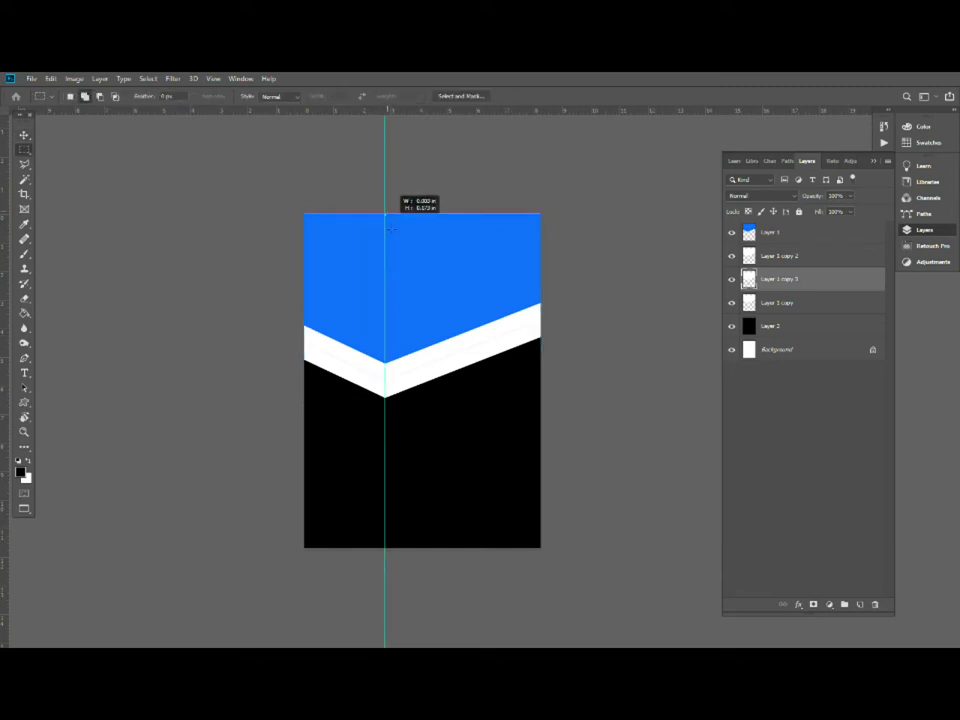
right_click(25, 149)
left_click(77, 151)
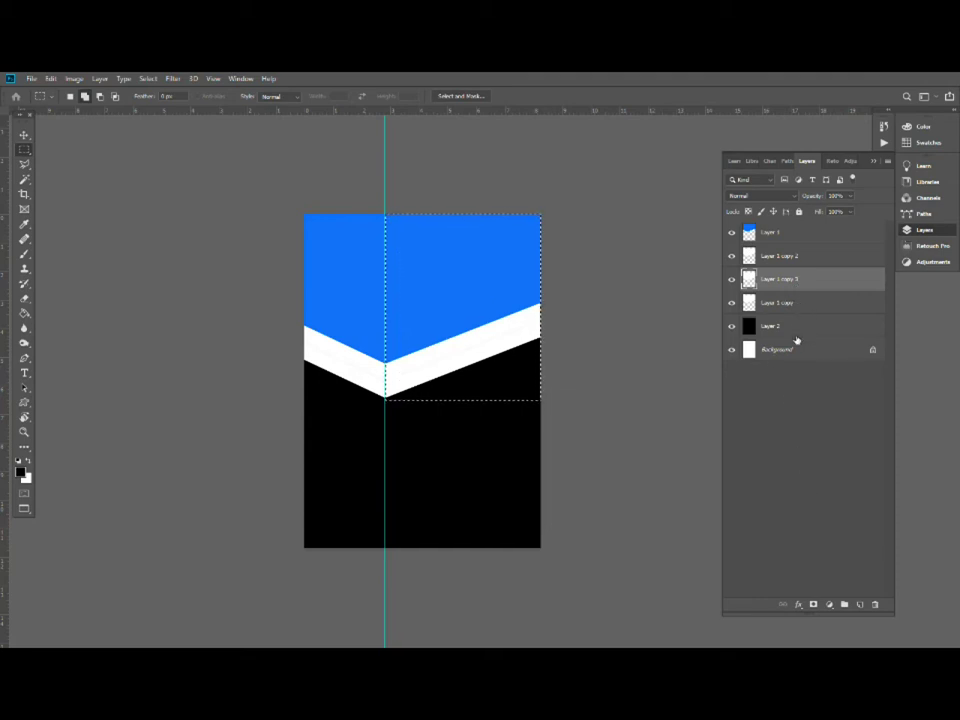
key("ctrl+j")
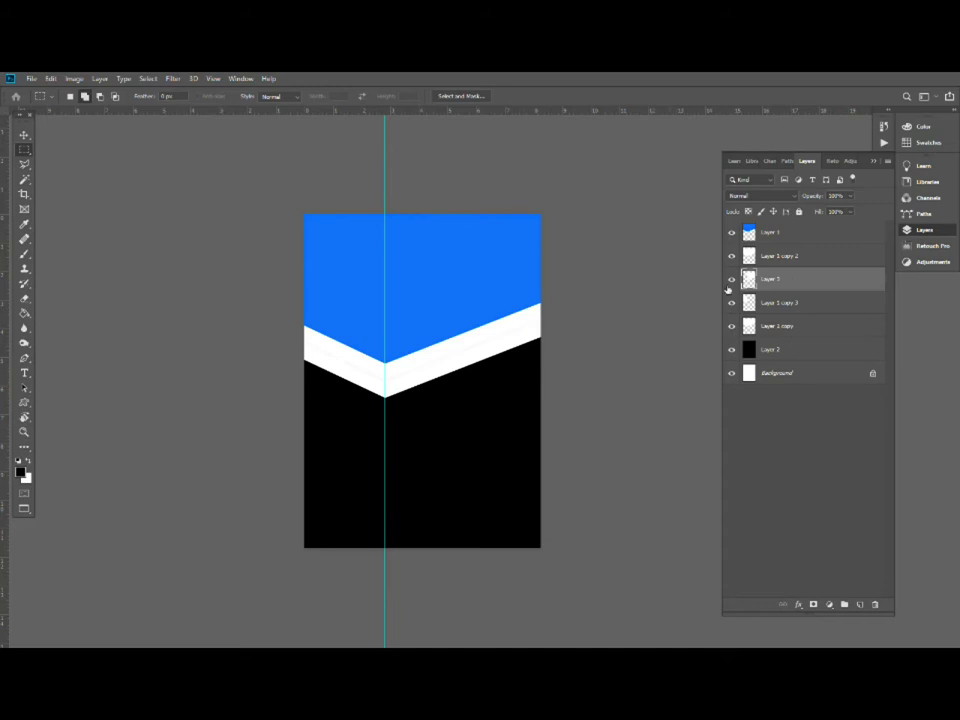
left_click(731, 279)
Give the lower band's right half a blue (#0030fe) Color Overlay layer style
double_click(840, 284)
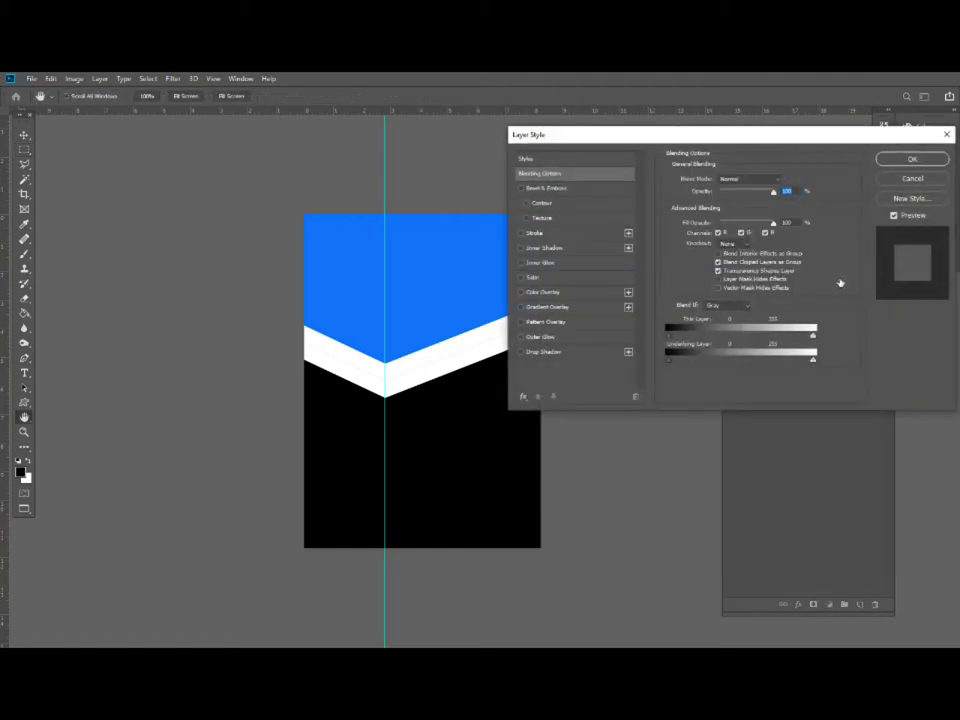
left_click(601, 293)
left_click_drag(738, 141, 784, 137)
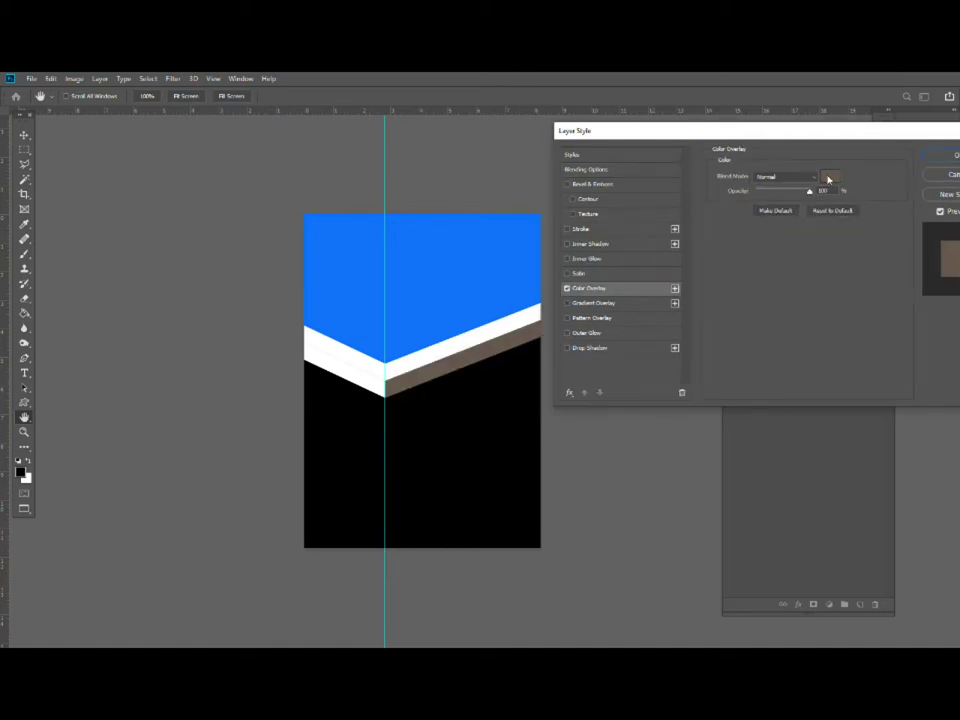
left_click(828, 177)
left_click(786, 471)
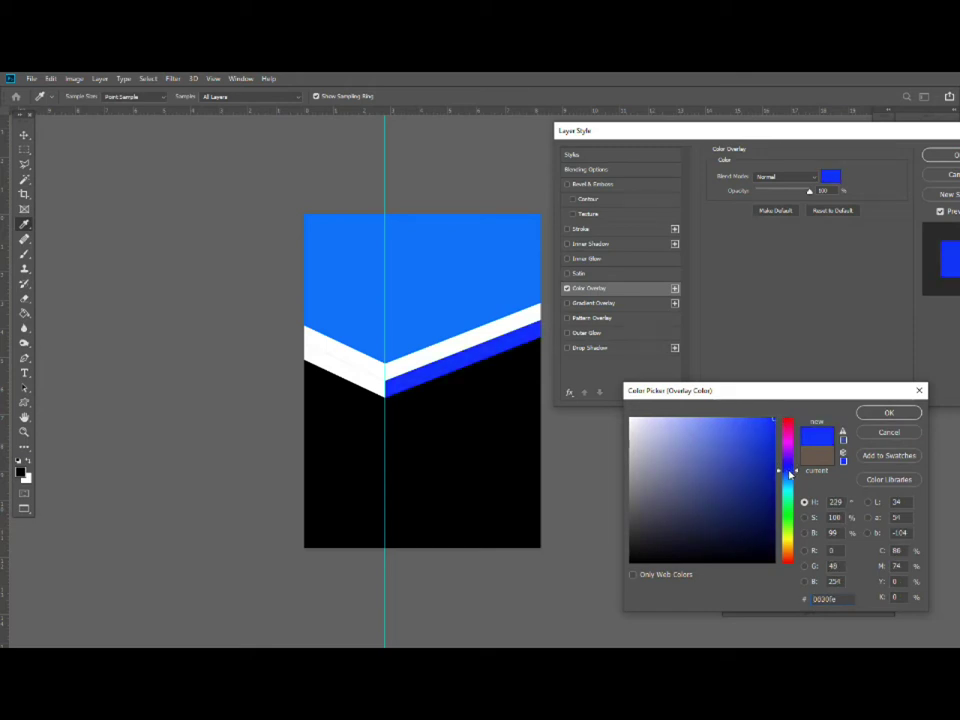
left_click(880, 414)
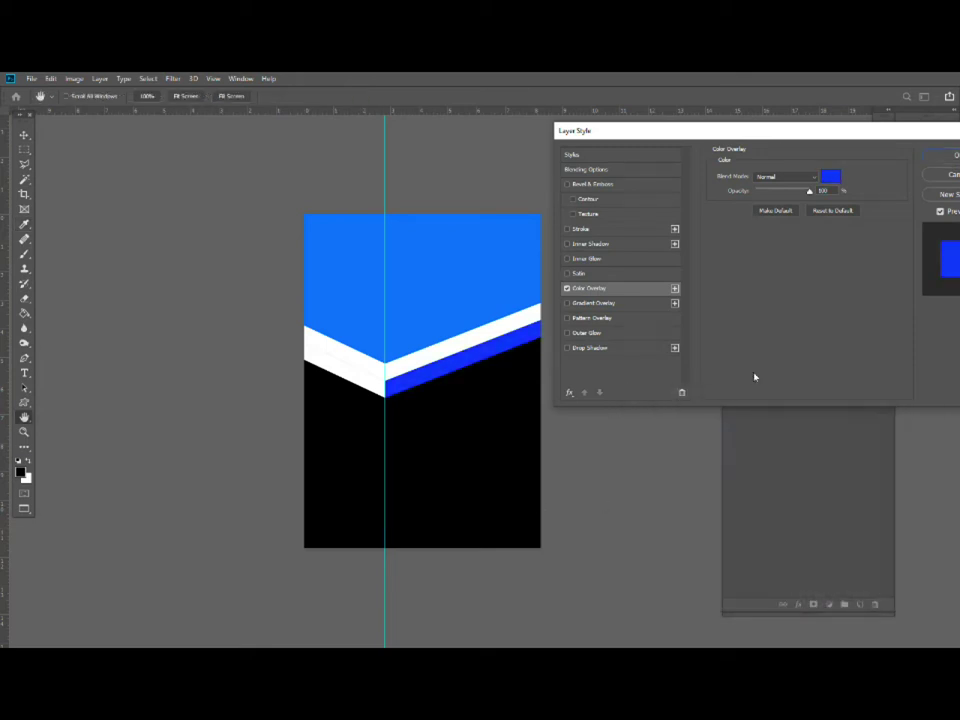
left_click_drag(827, 135, 752, 135)
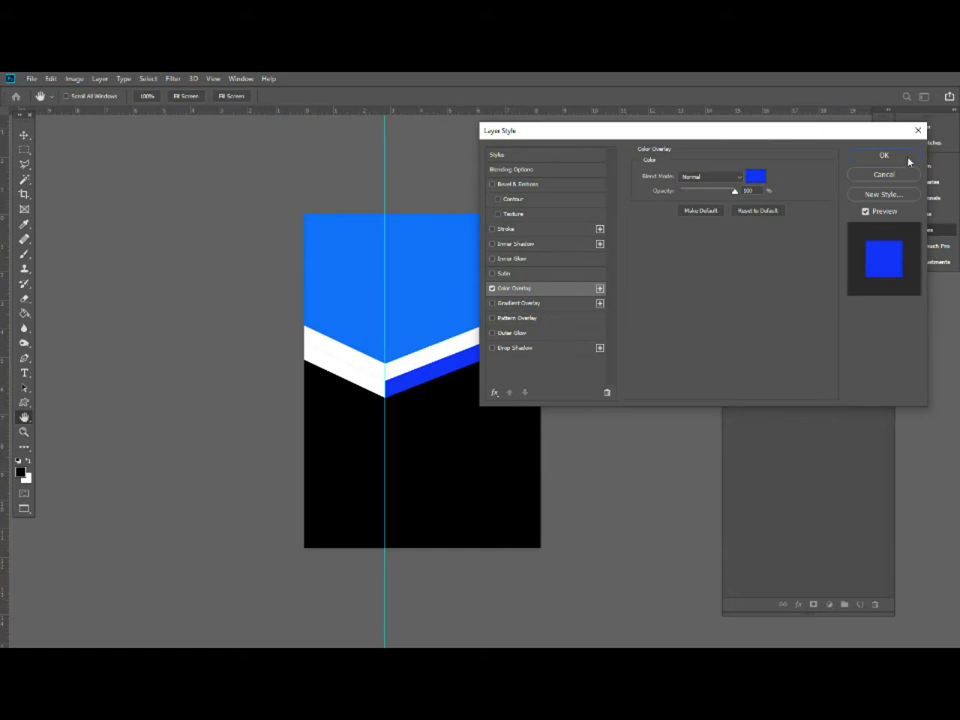
left_click(883, 155)
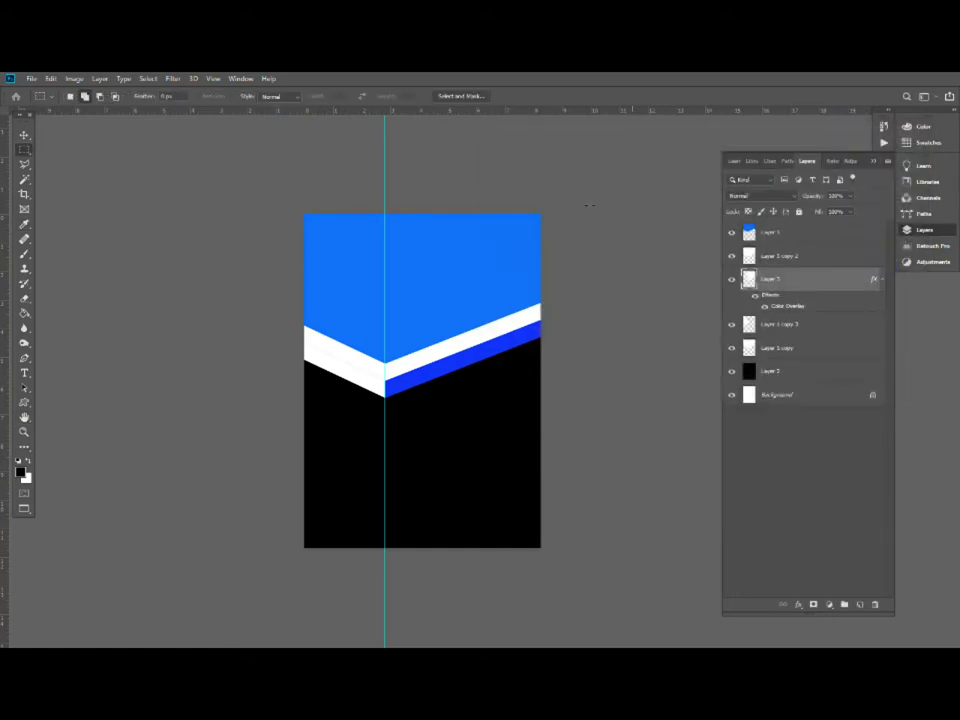
Select the lower band's left half and add a Gradient Overlay style
key("v")
left_click(365, 387, "ctrl")
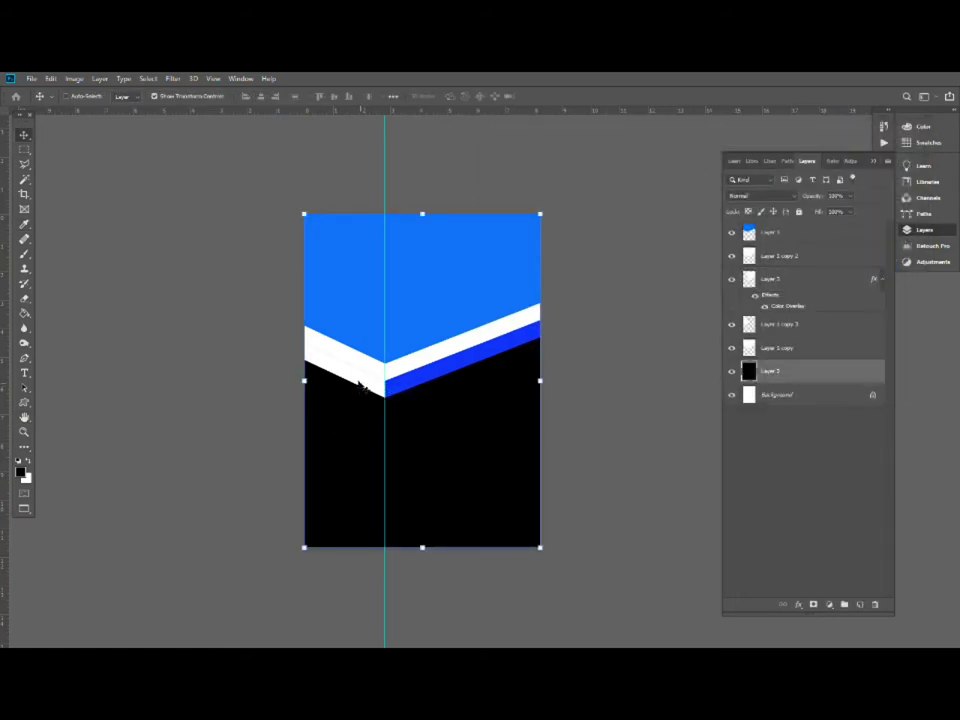
left_click(365, 390, "ctrl")
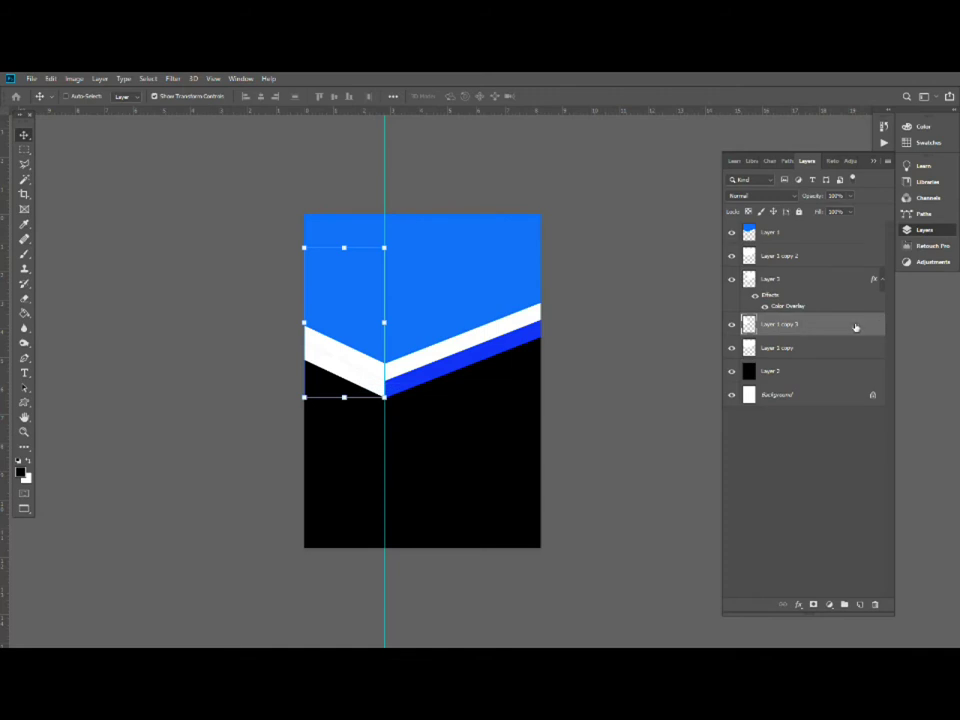
double_click(727, 398)
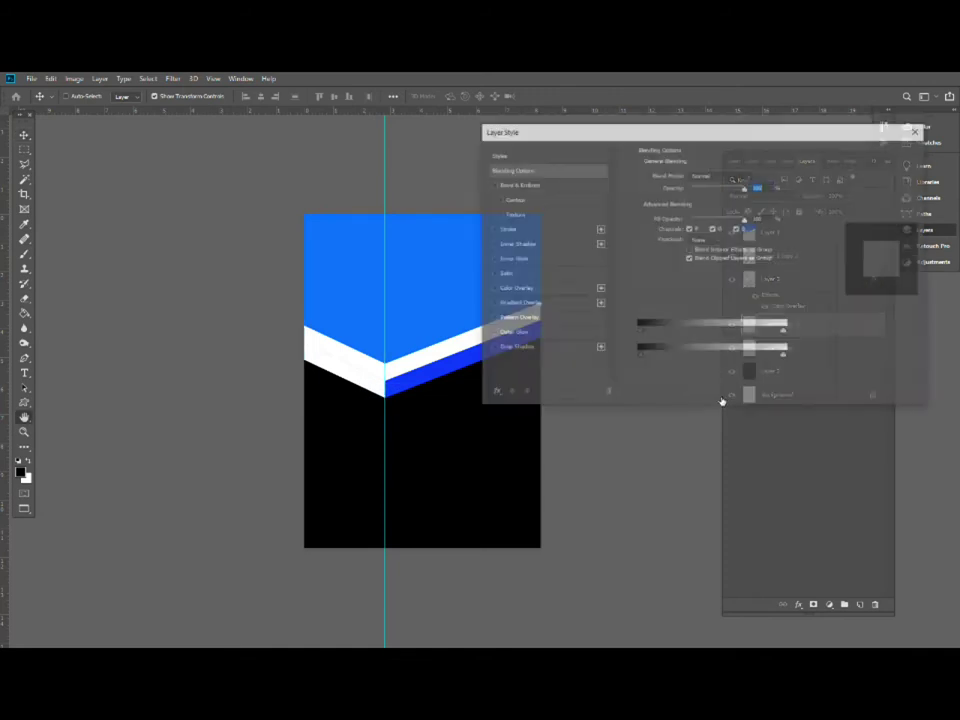
left_click(540, 303)
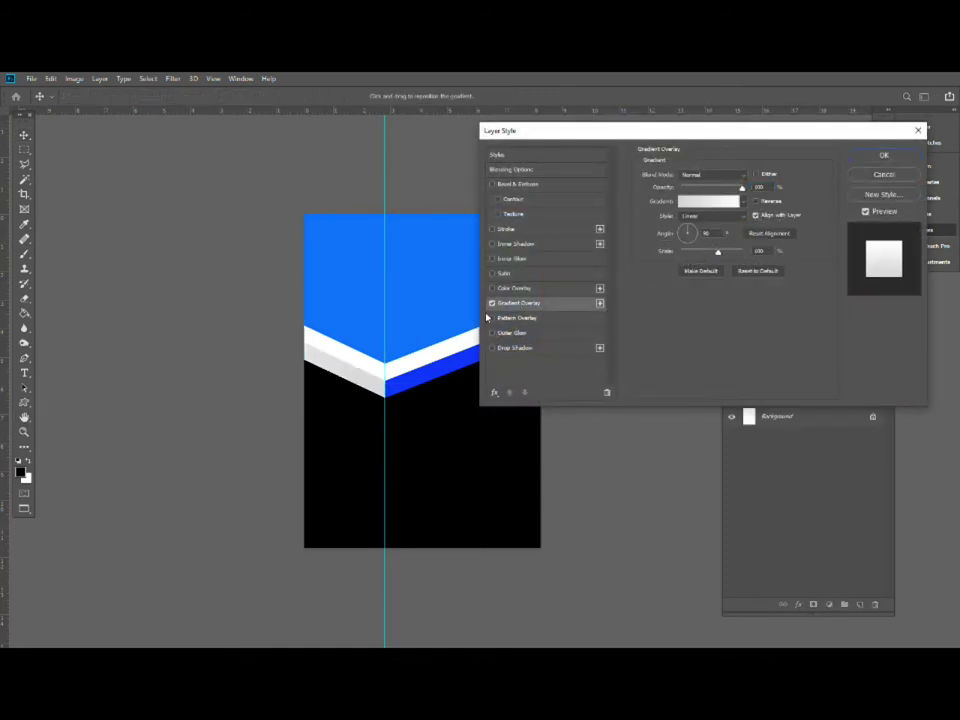
Set the gradient to blue (#0078ff) fading to white at a 45° angle
left_click(723, 204)
double_click(591, 344)
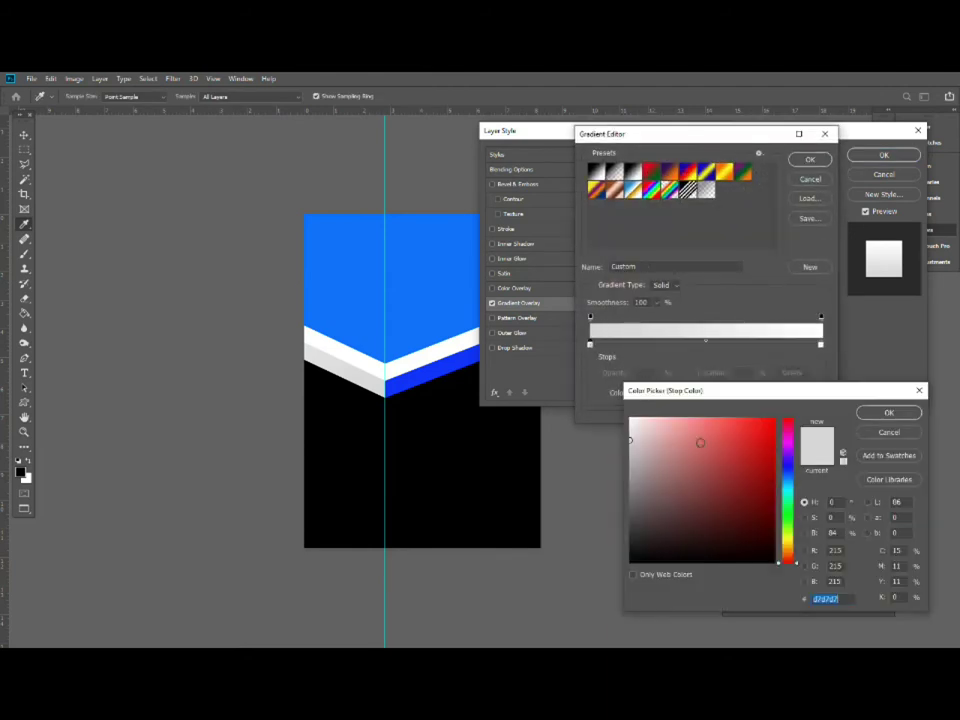
left_click(792, 481)
left_click_drag(692, 439, 797, 409)
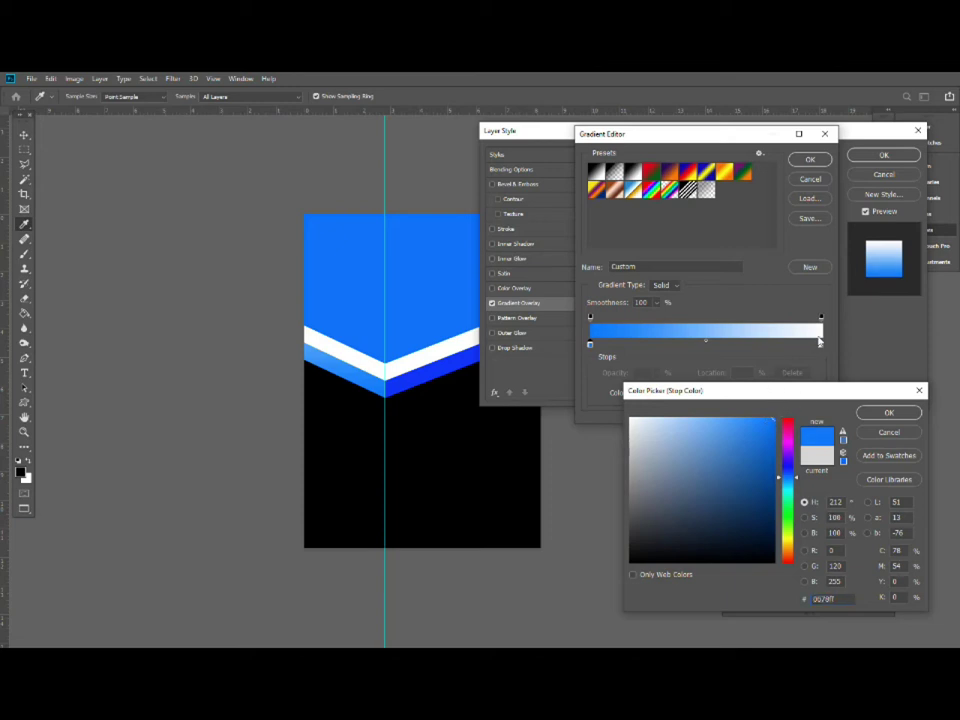
left_click(895, 414)
left_click(812, 161)
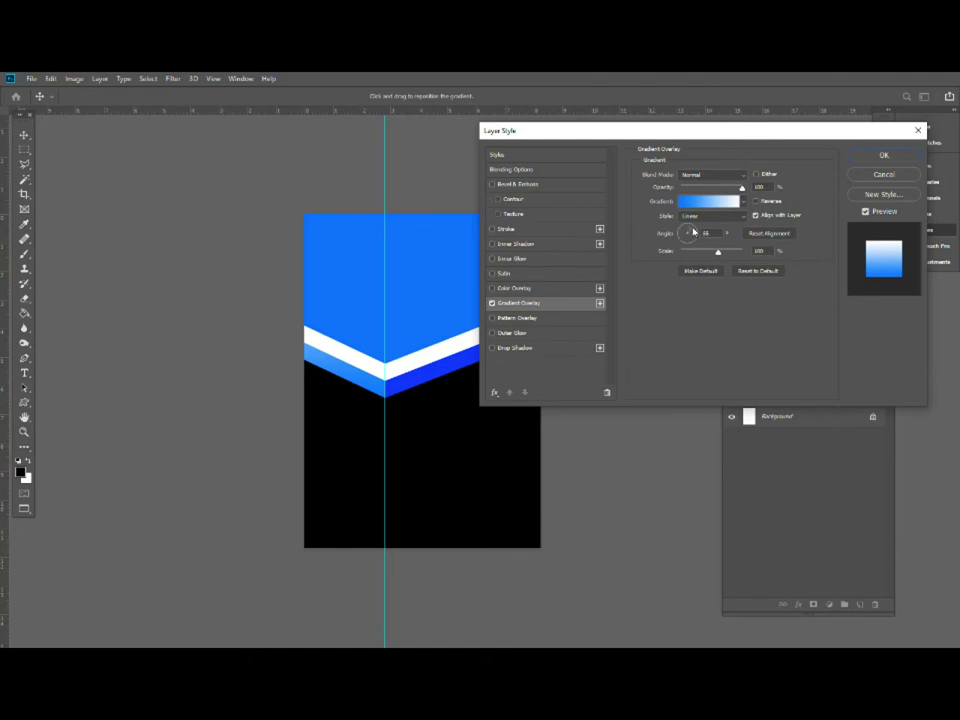
double_click(703, 233)
type("45")
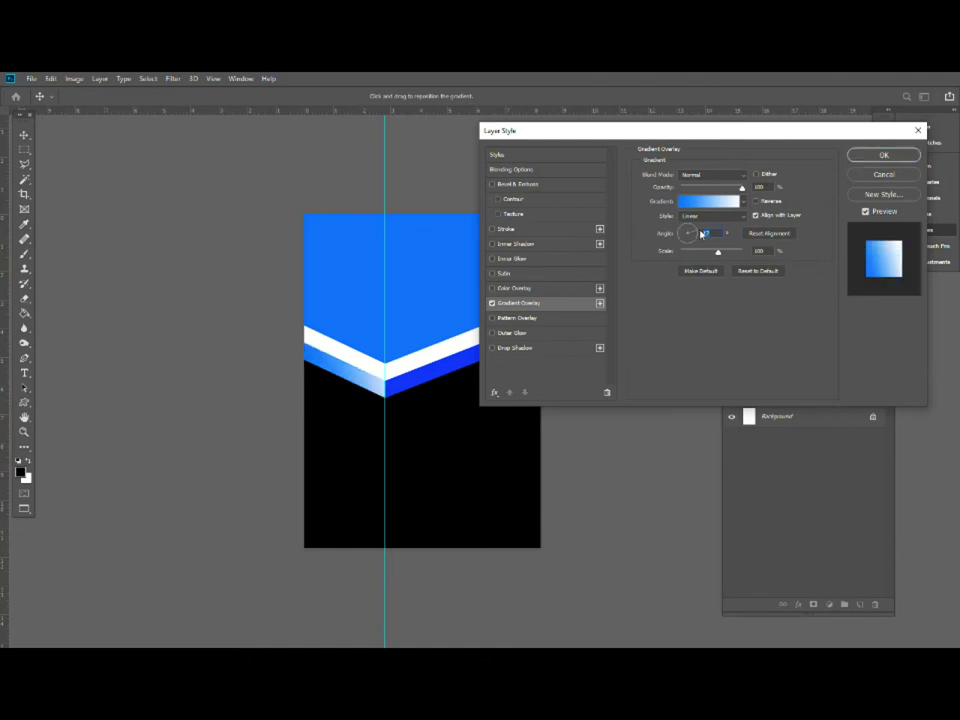
left_click(883, 157)
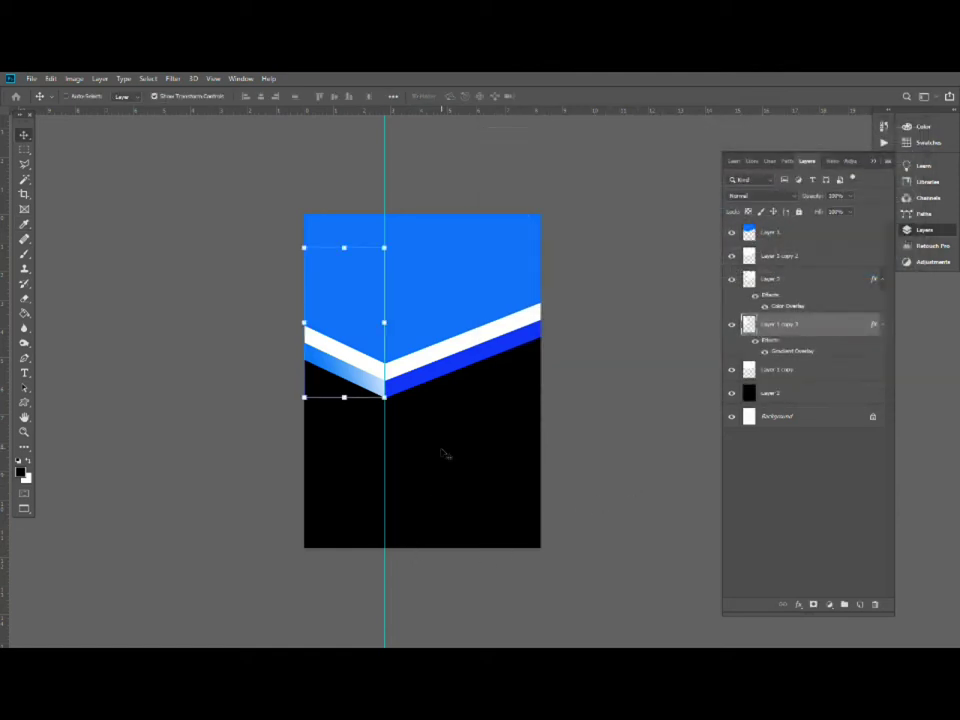
Remove the vertical guide from the poster and open File Explorer
left_click_drag(384, 200, 386, 105)
left_click_drag(456, 360, 500, 372)
key("s")
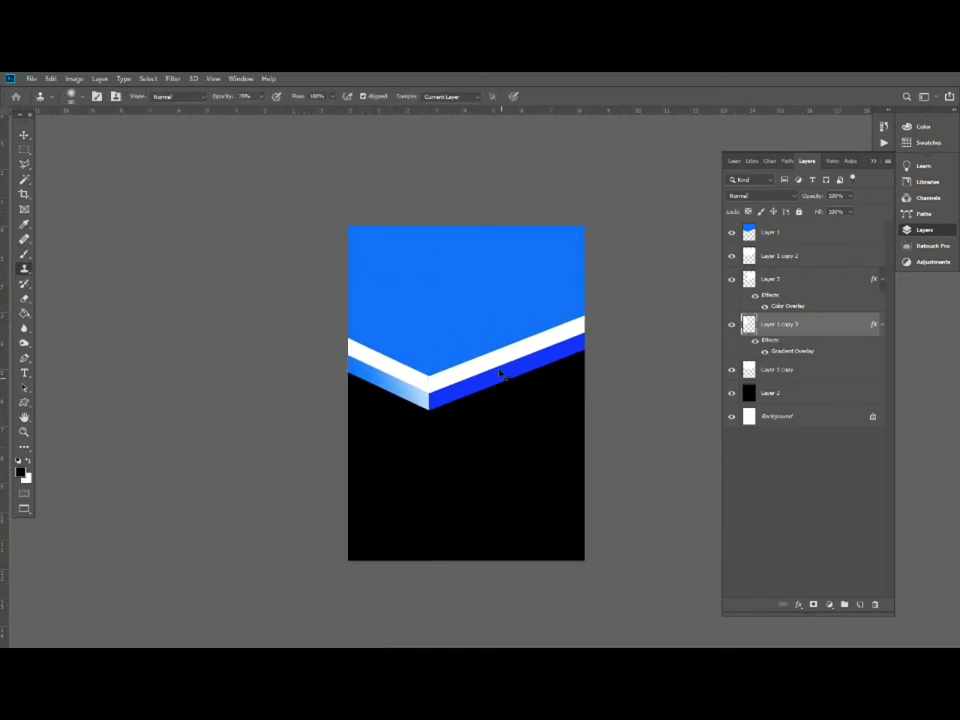
scroll(500, 372, "up", 2)
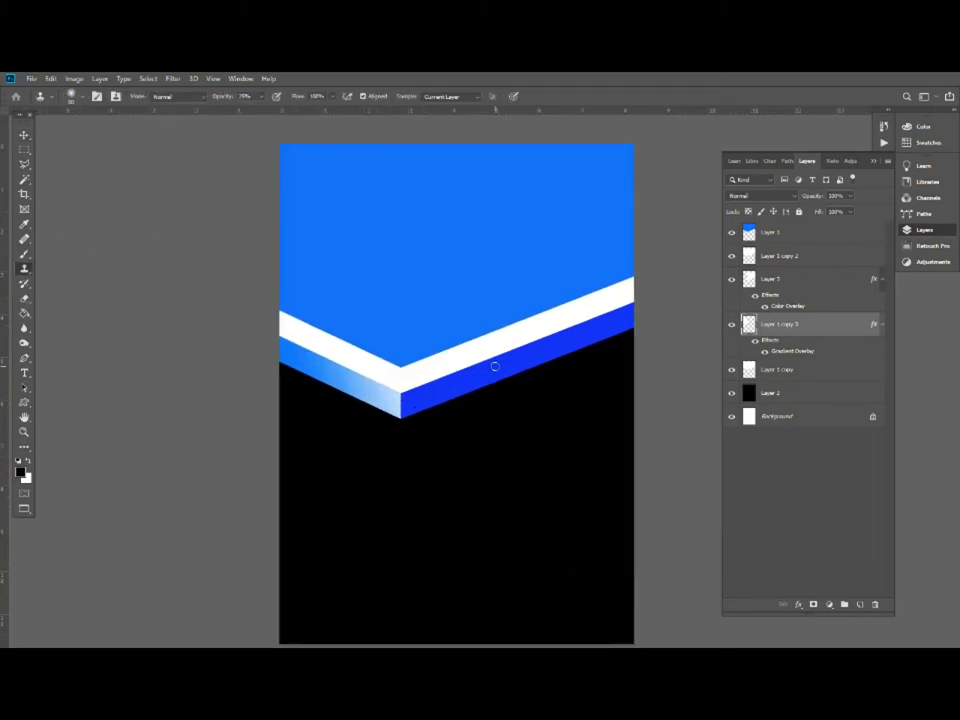
key("v")
scroll(504, 326, "up", 2)
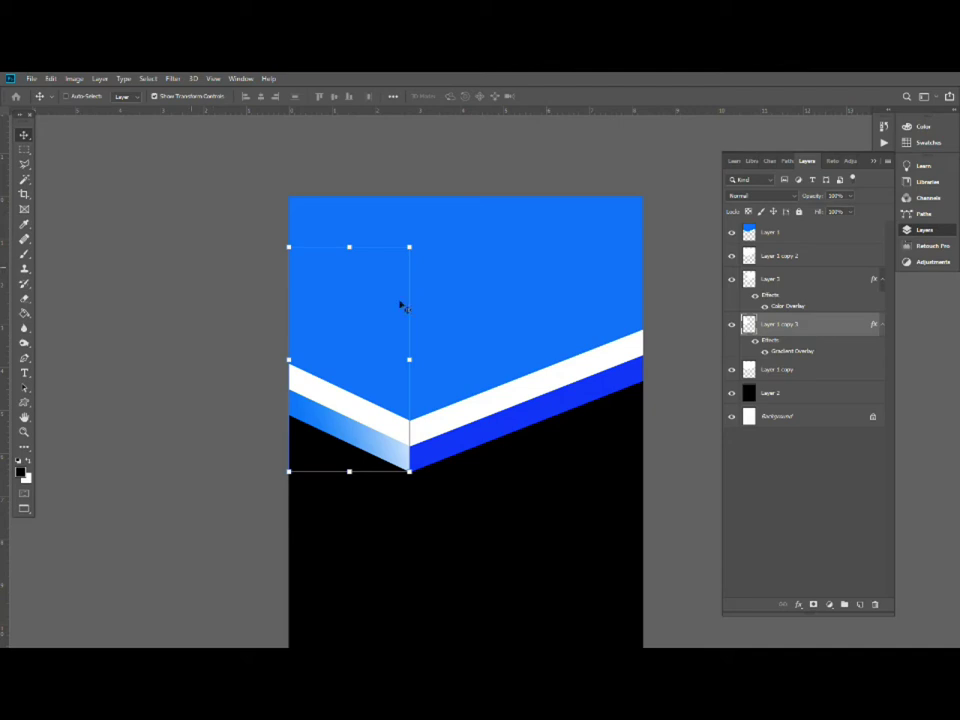
key("super+e")
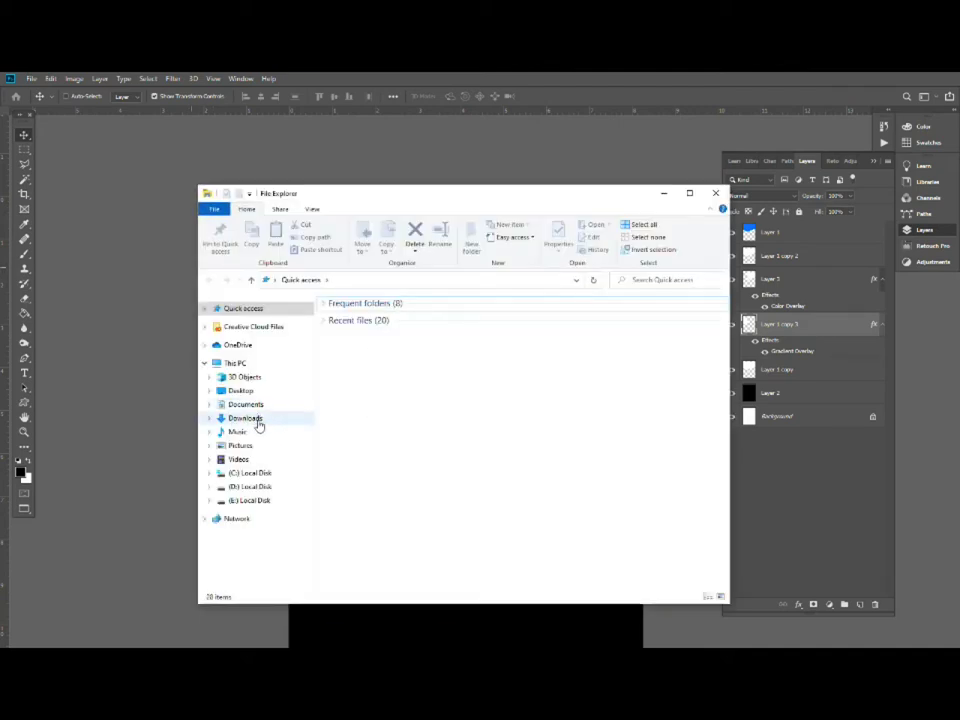
Browse the ice-cream photos in Downloads, then close the viewer and return to Photoshop
left_click(240, 419)
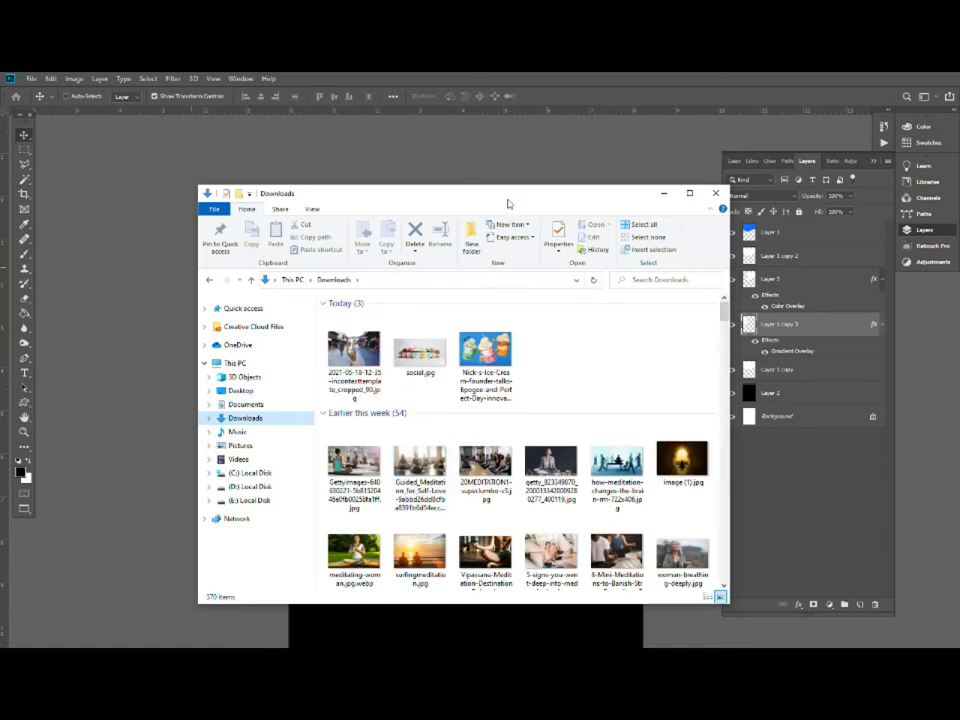
left_click_drag(508, 204, 483, 185)
left_click(333, 345)
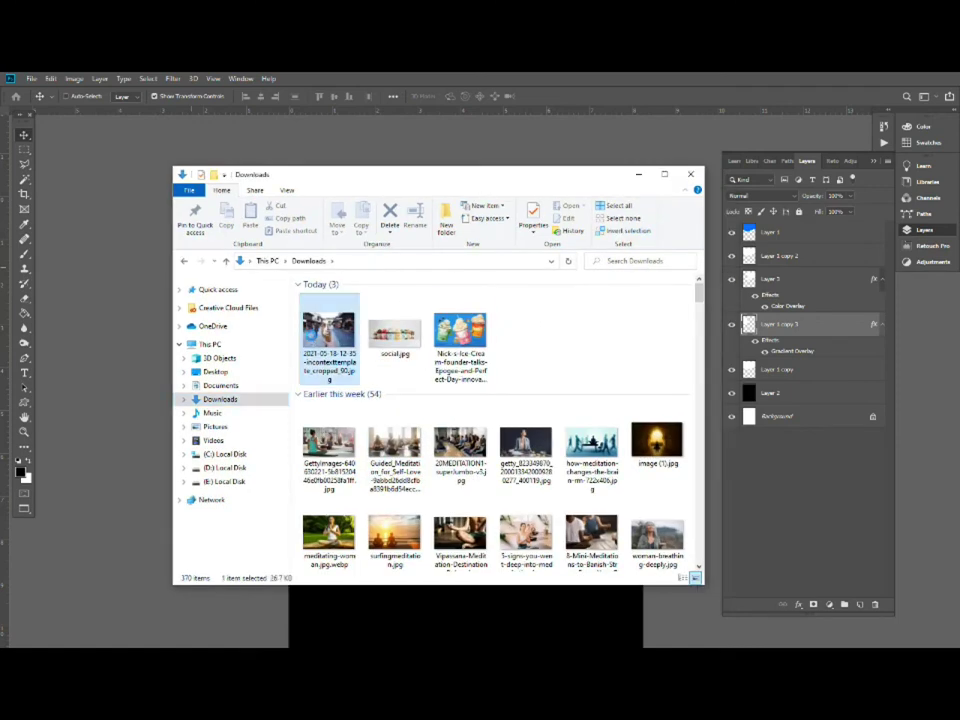
double_click(335, 345)
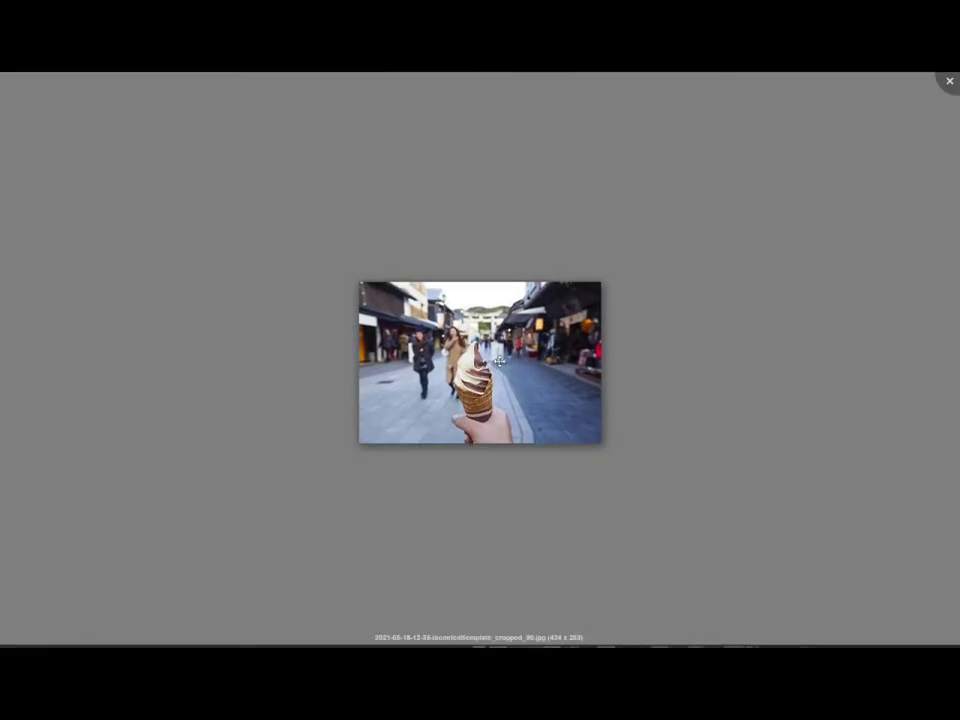
key("Right")
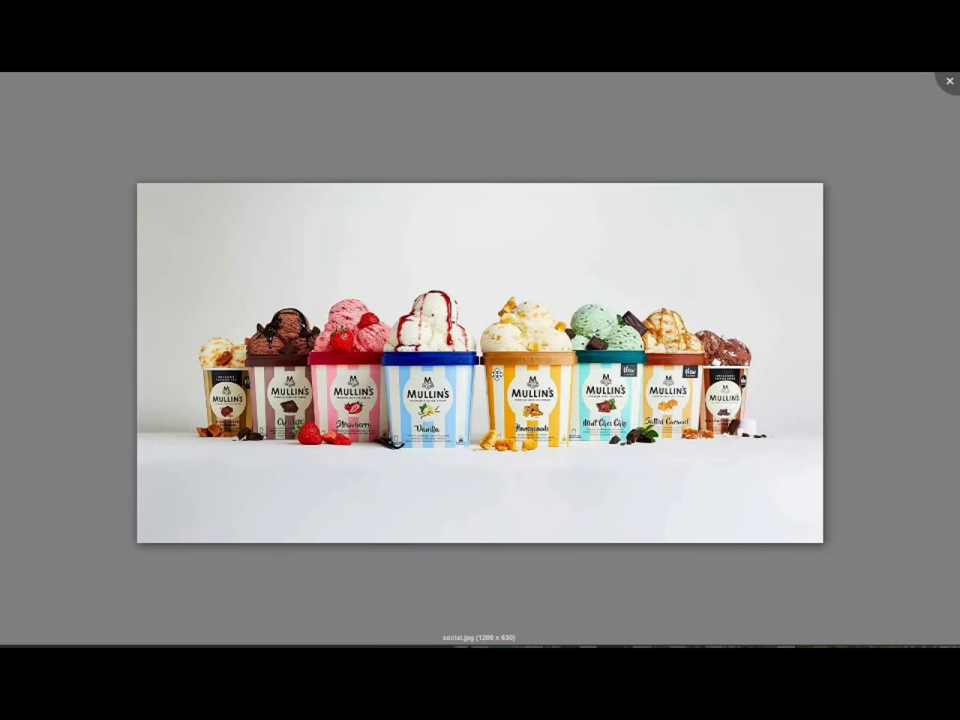
key("Right")
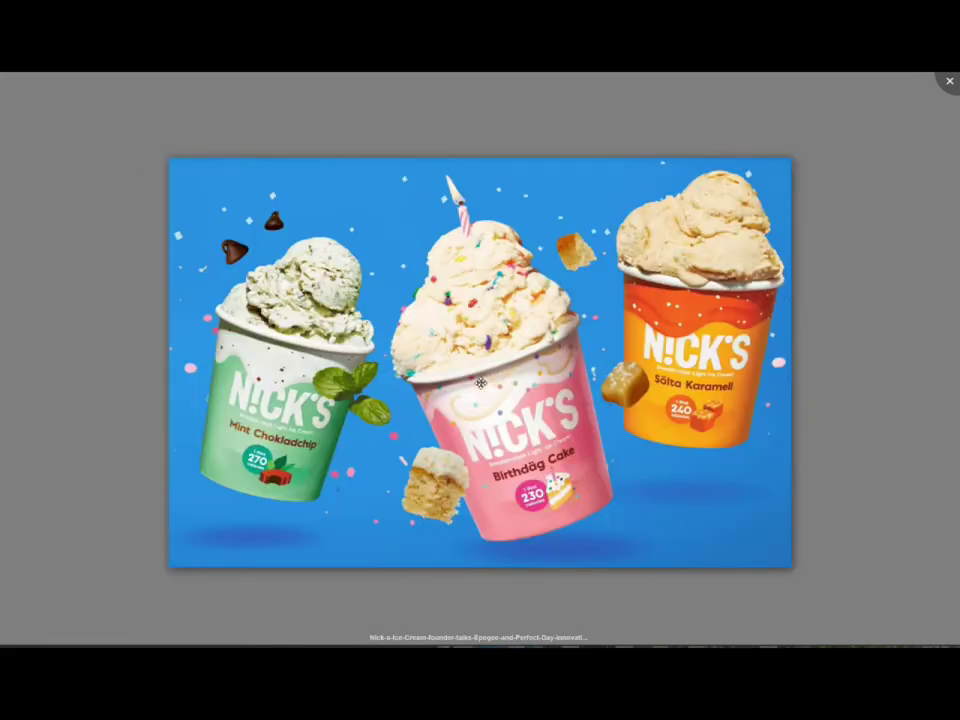
key("Left")
key("Escape")
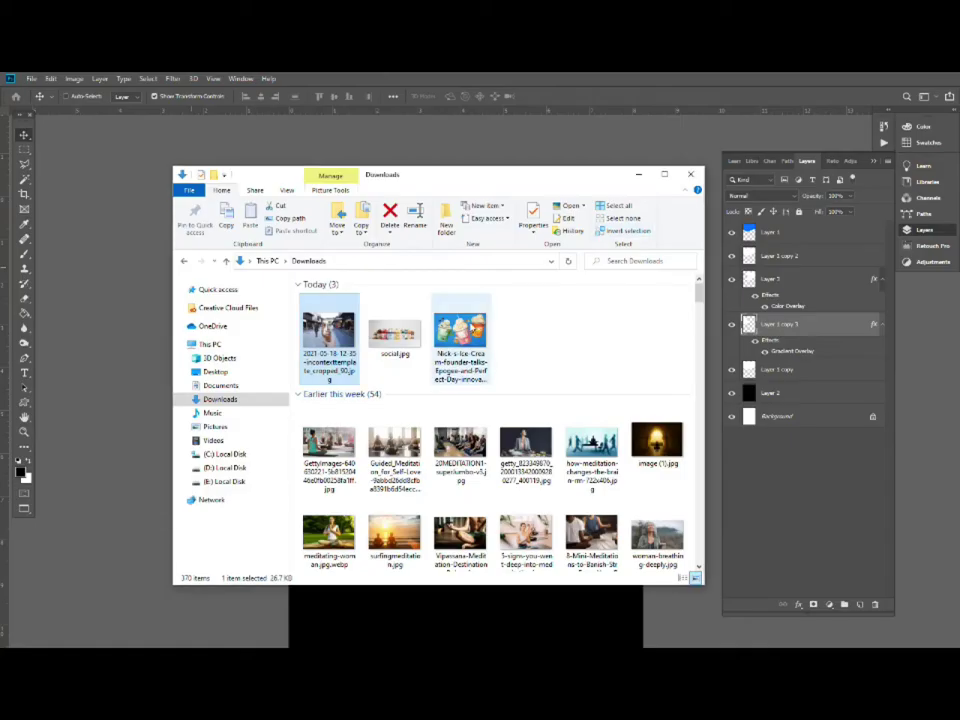
left_click(624, 83)
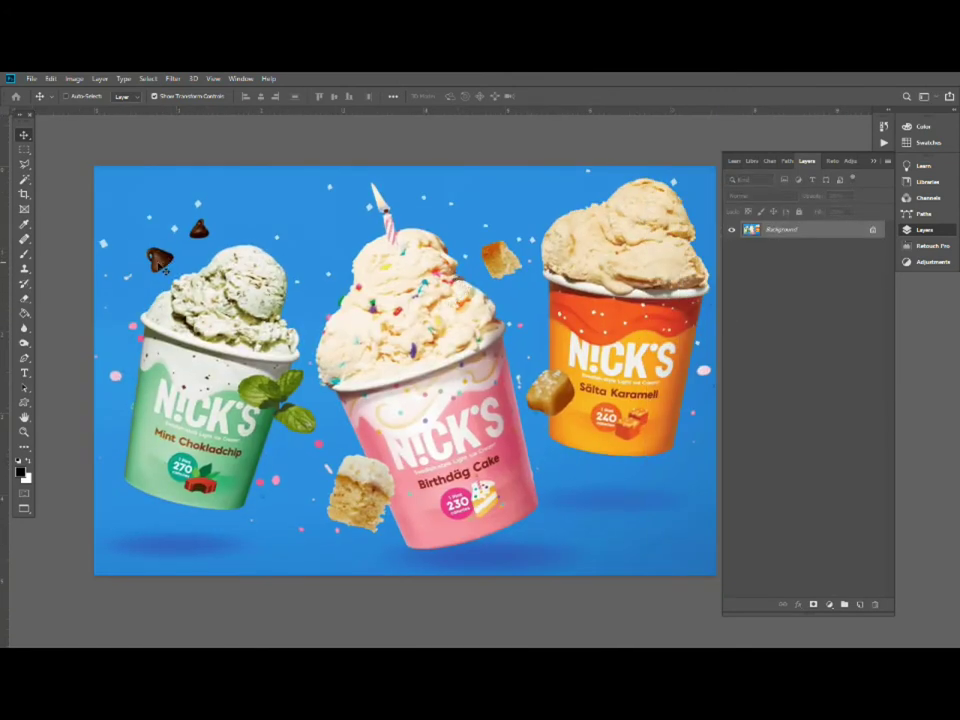
Copy the whole ice-cream photo and switch back to the poster document
key("ctrl")
key("ctrl+Tab")
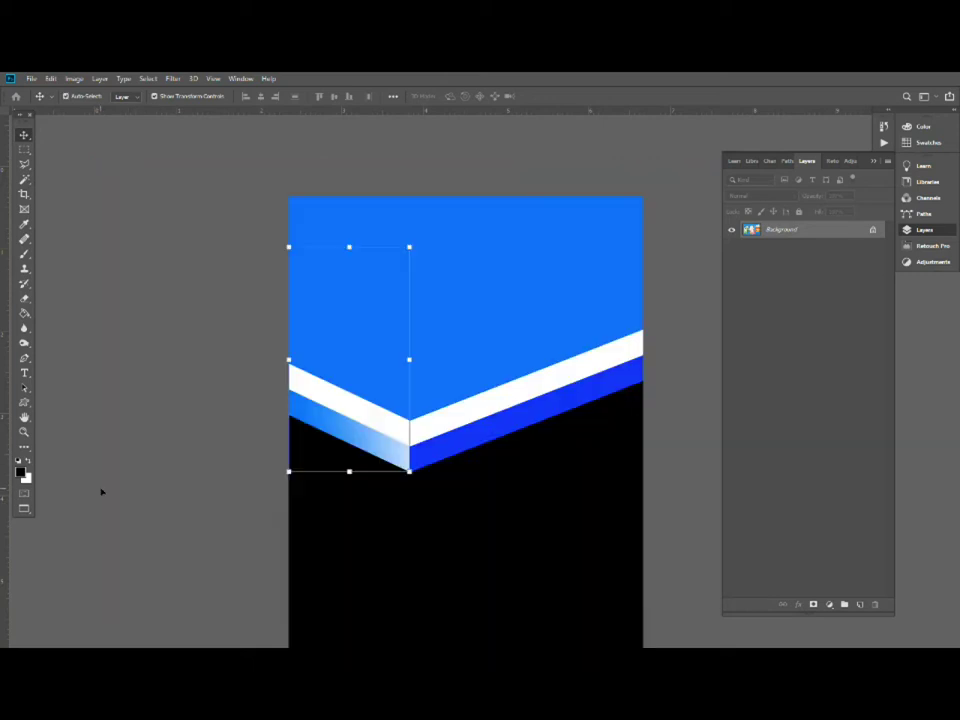
left_click_drag(449, 422, 441, 420)
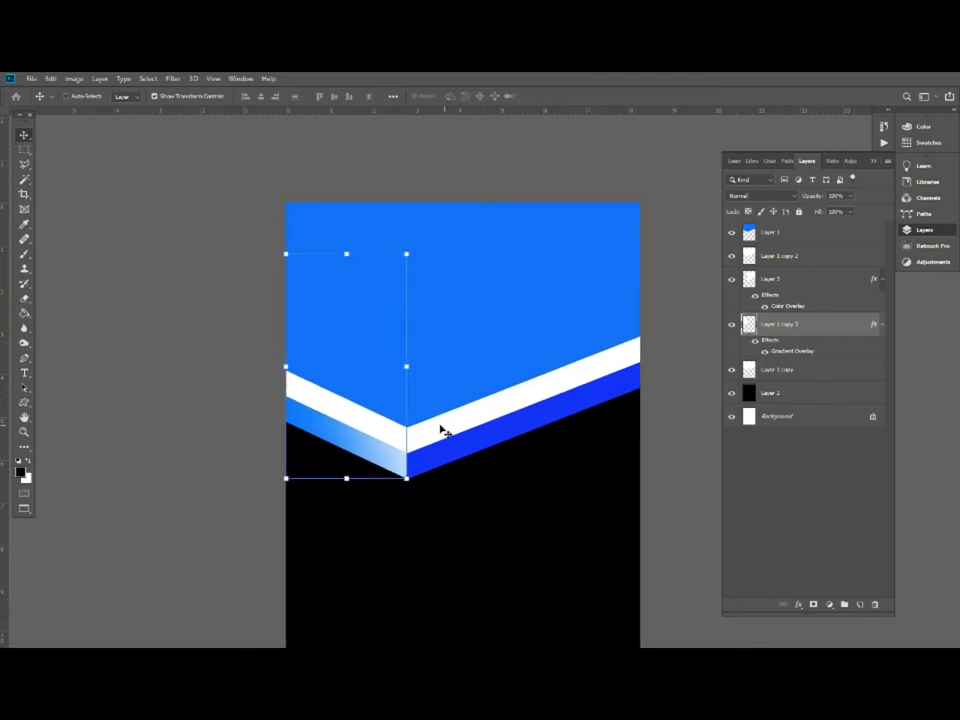
Pick Layer 1, the blue V shape, and load its transparency as a selection
right_click(438, 250)
left_click(452, 248)
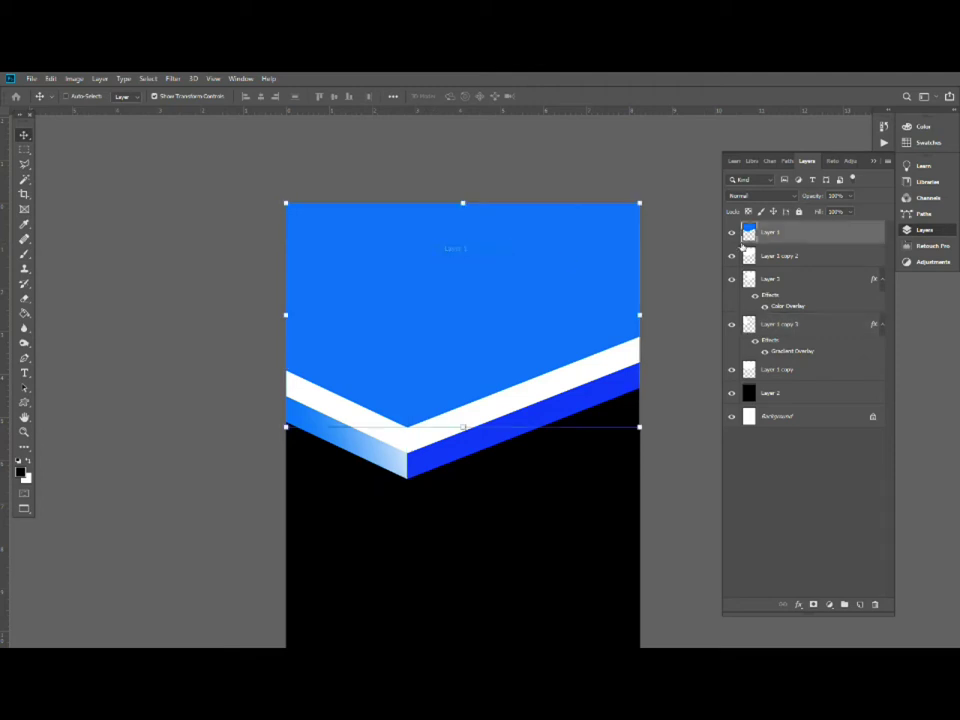
right_click(458, 270)
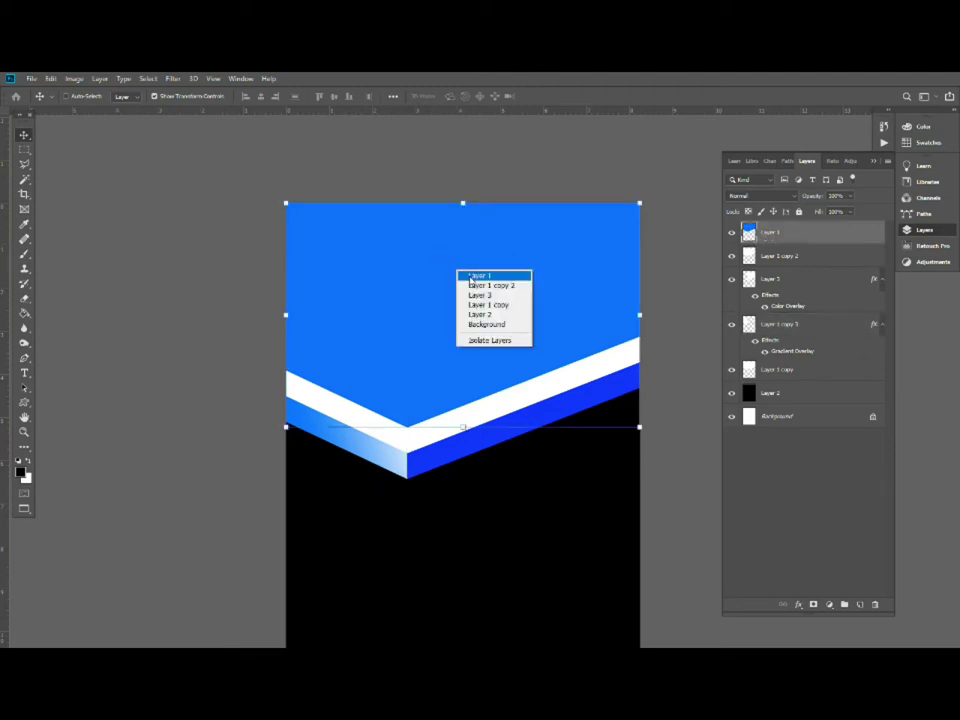
left_click(471, 277)
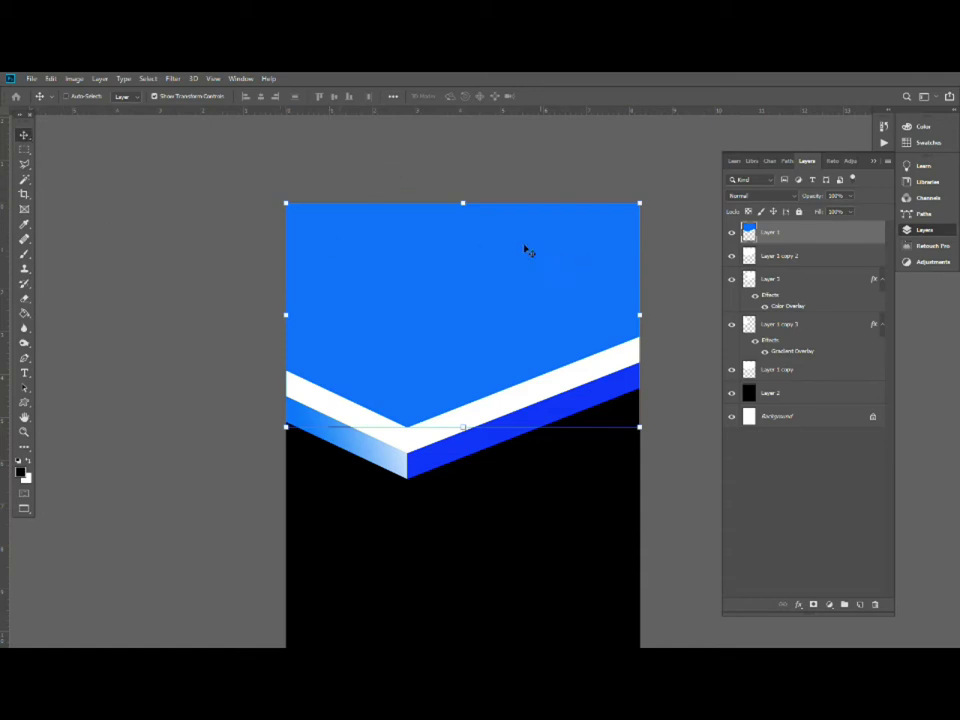
left_click(140, 80)
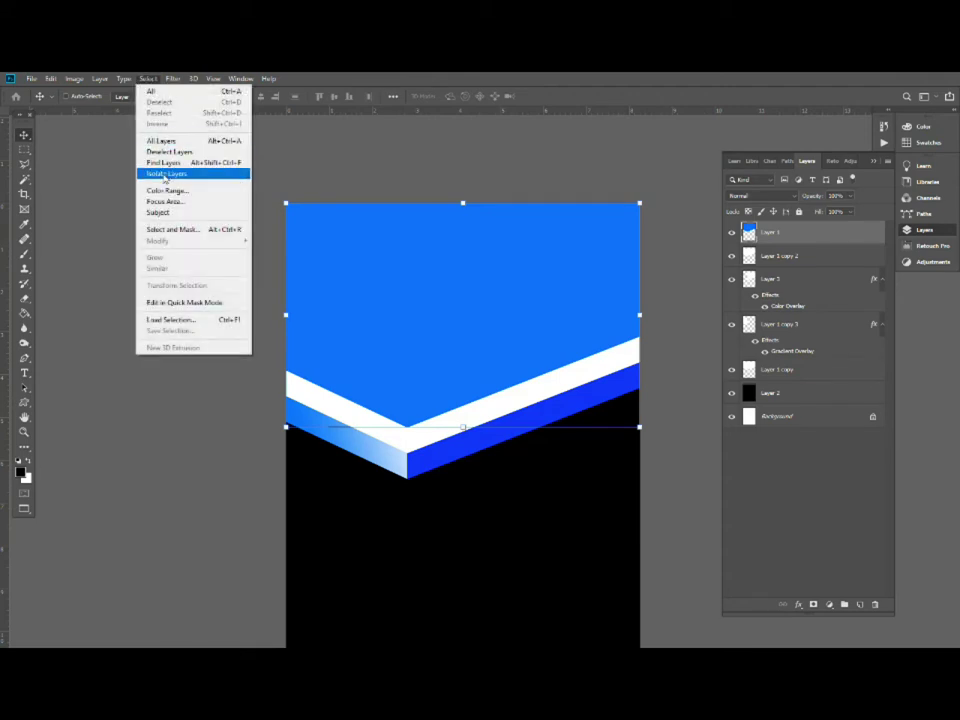
left_click(160, 320)
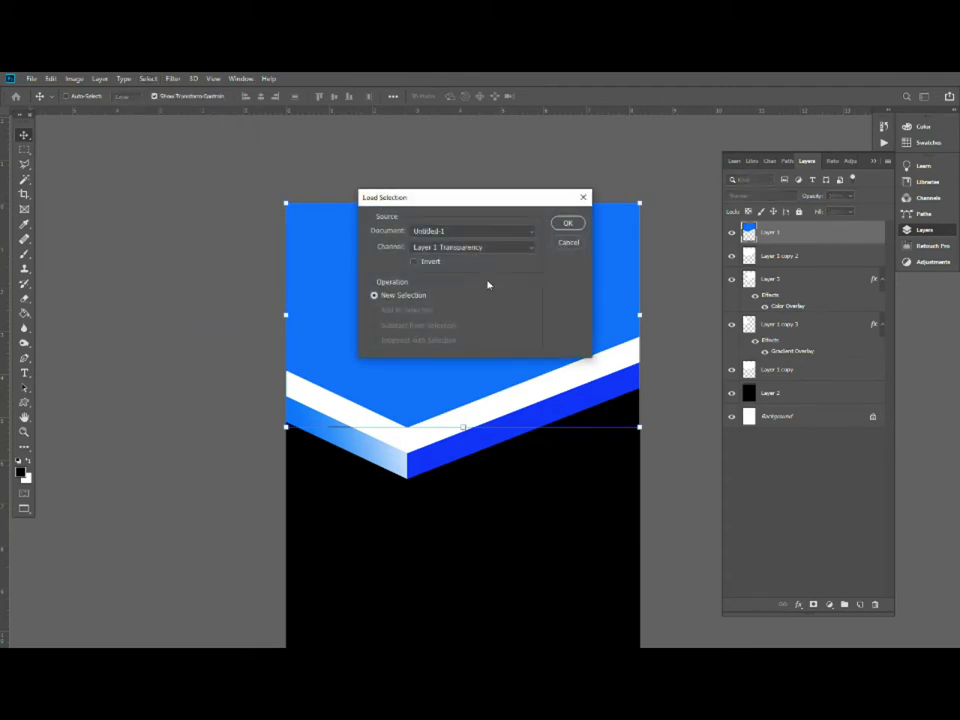
left_click(566, 223)
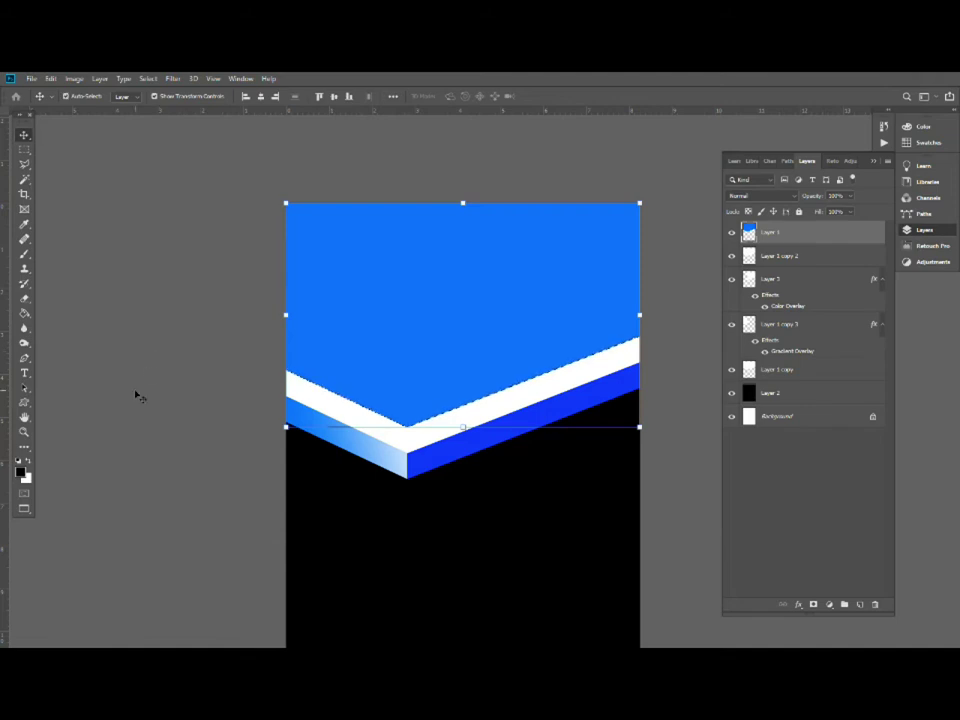
Paste the ice-cream photo into the selection and enlarge it to fill the poster top
key("ctrl+shift+alt+v")
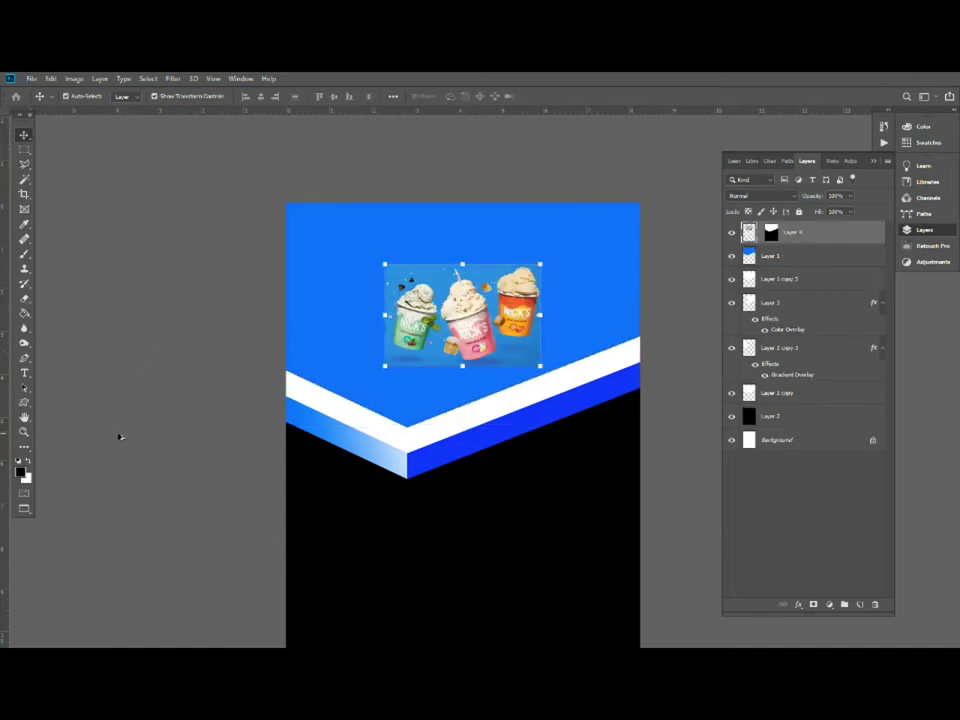
scroll(499, 313, "right", 3)
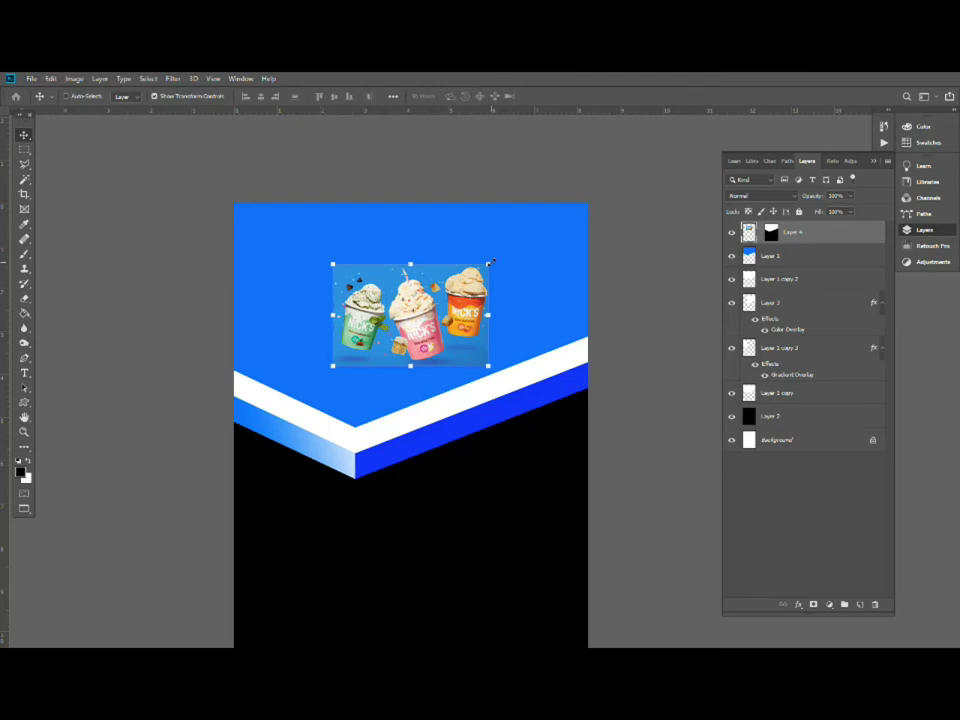
left_click_drag(565, 239, 607, 225)
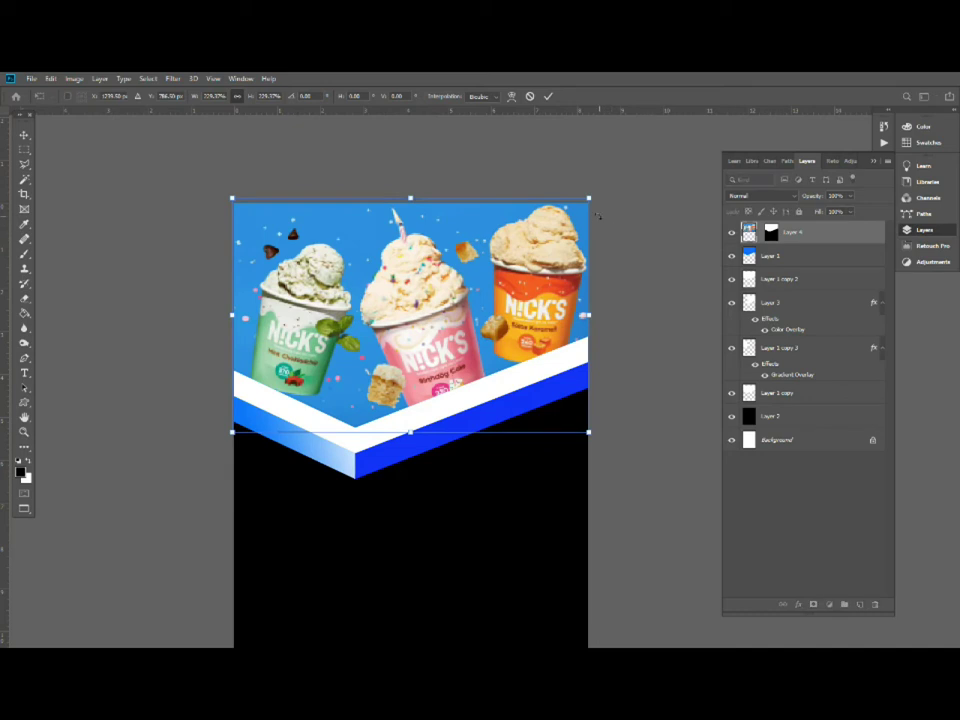
key("Return")
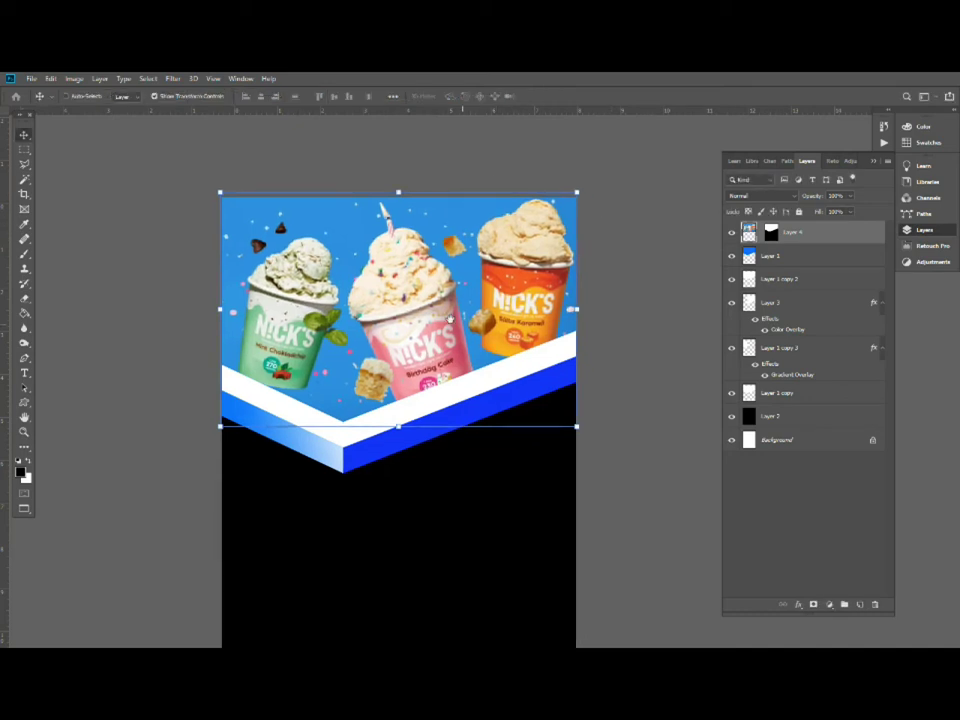
Switch to the Clone Stamp tool and scroll around the pasted photo
key("s")
scroll(462, 277, "down", 2)
scroll(462, 277, "up", 2)
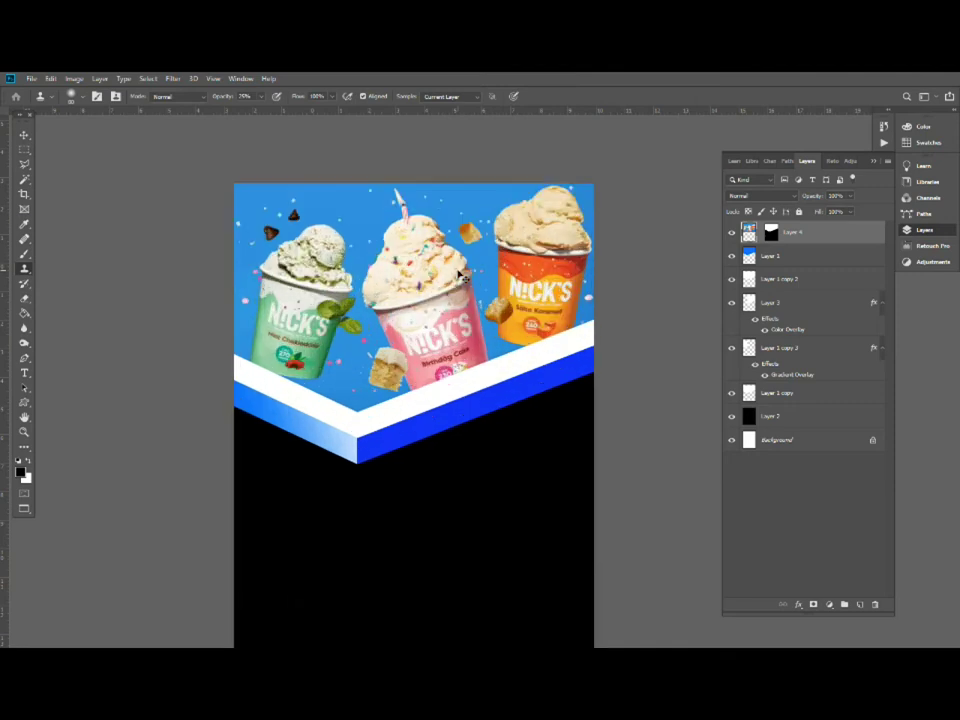
scroll(462, 277, "left", 2)
scroll(462, 277, "down", 1)
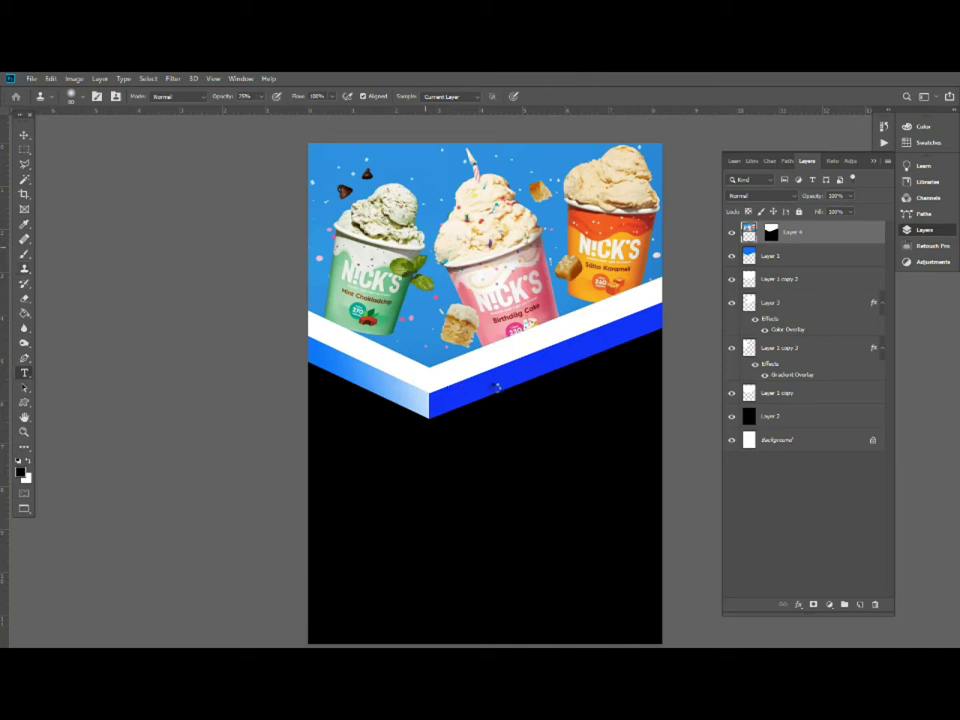
Add a 'MAY 25' text line on the black area below the chevron
key("t")
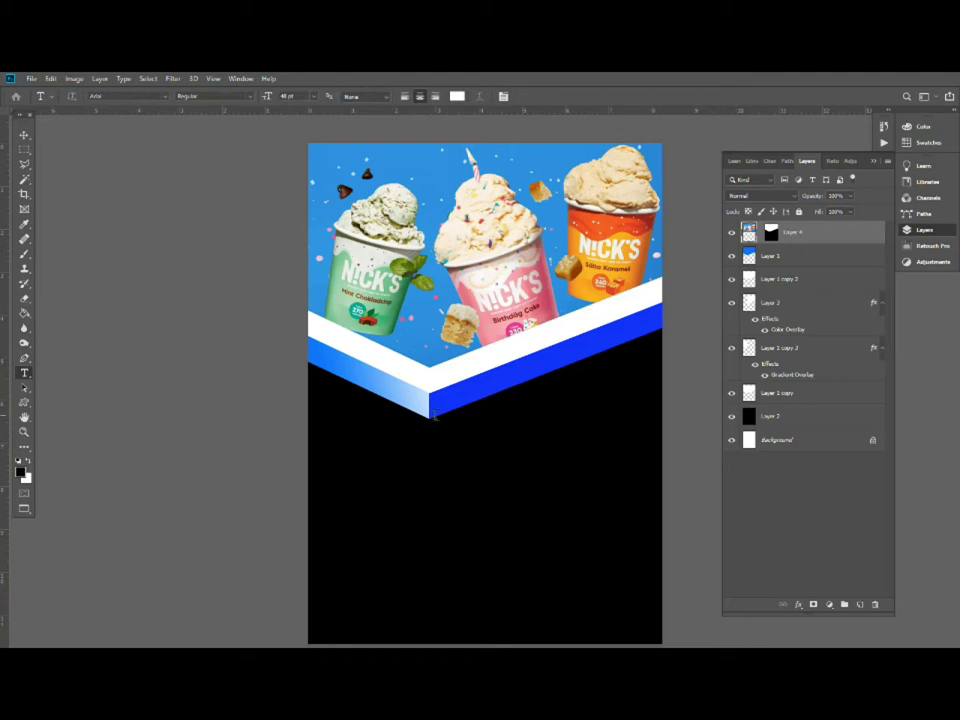
left_click_drag(432, 415, 446, 399)
right_click(401, 435, "ctrl")
left_click(411, 440)
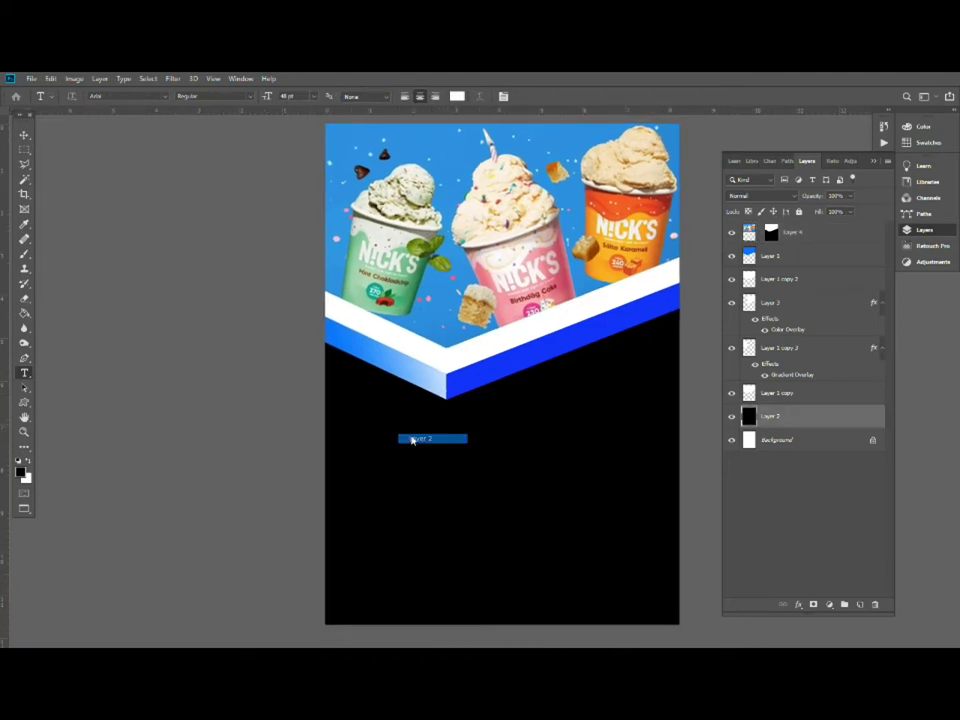
scroll(466, 104, "down", 1)
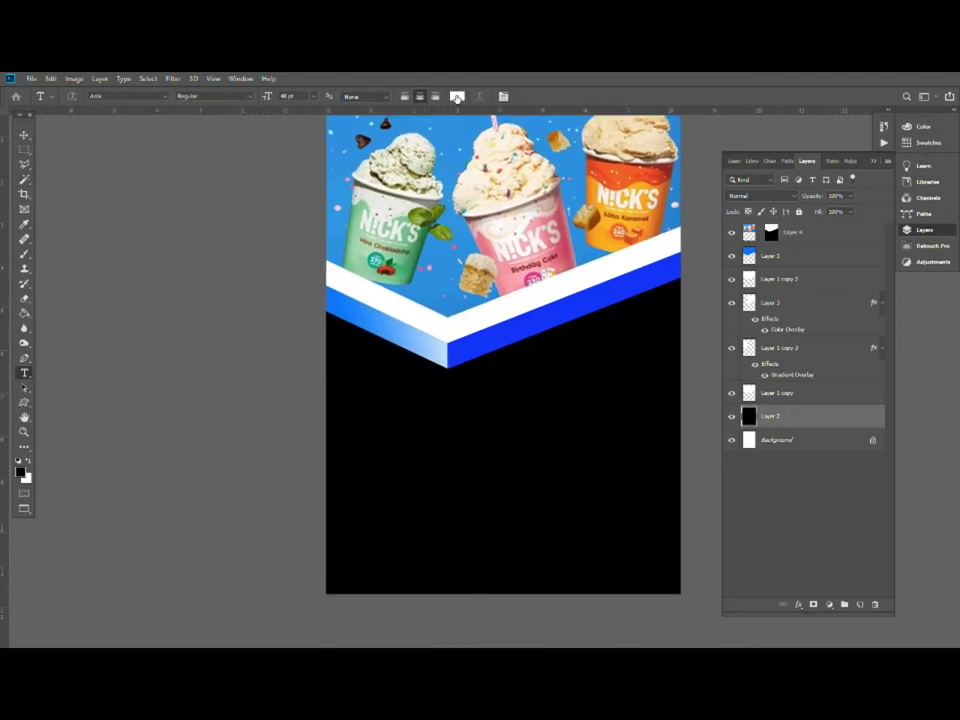
left_click(396, 407)
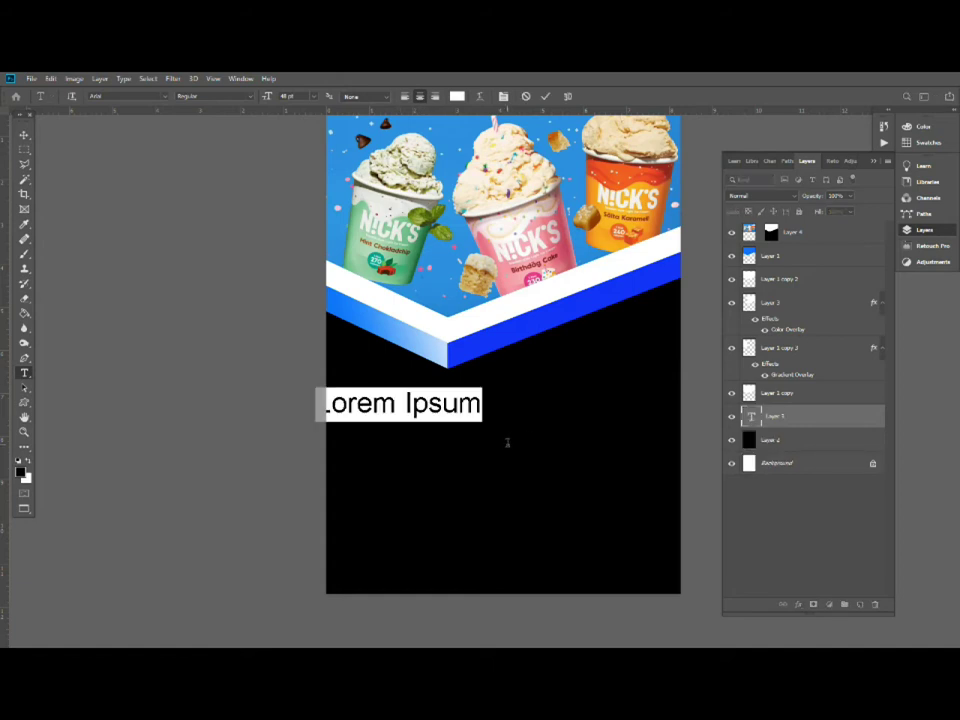
type("MA")
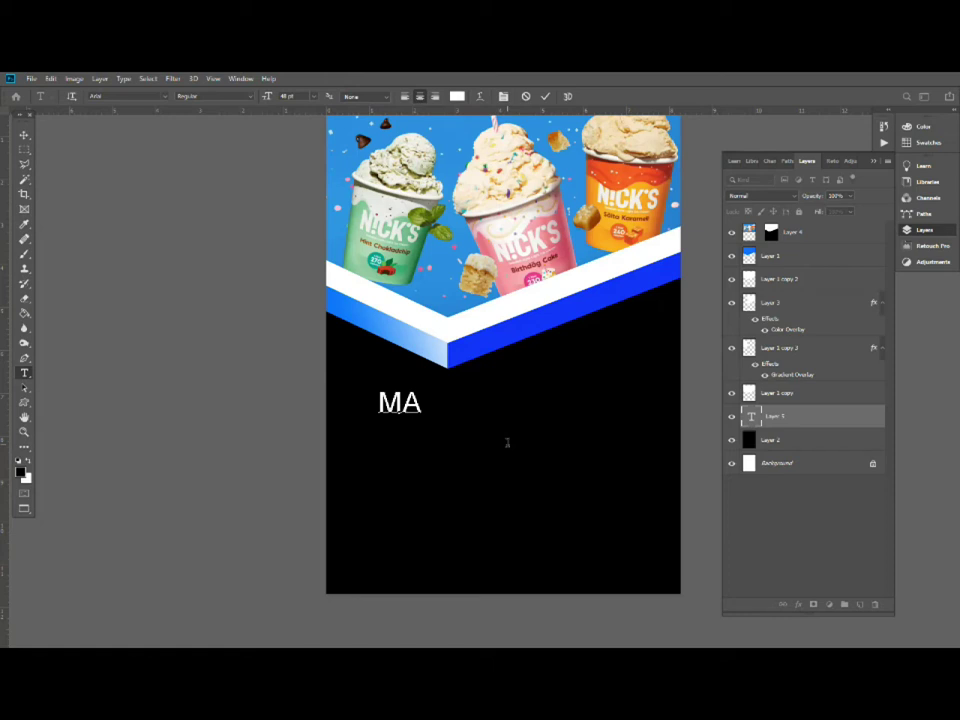
type("Y")
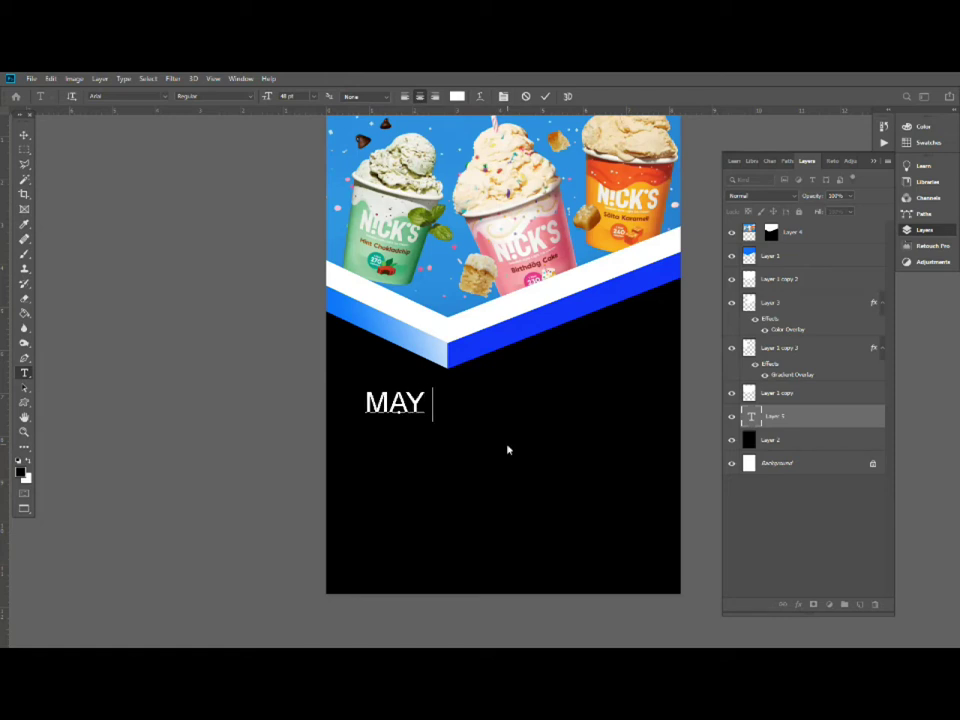
type(" 25")
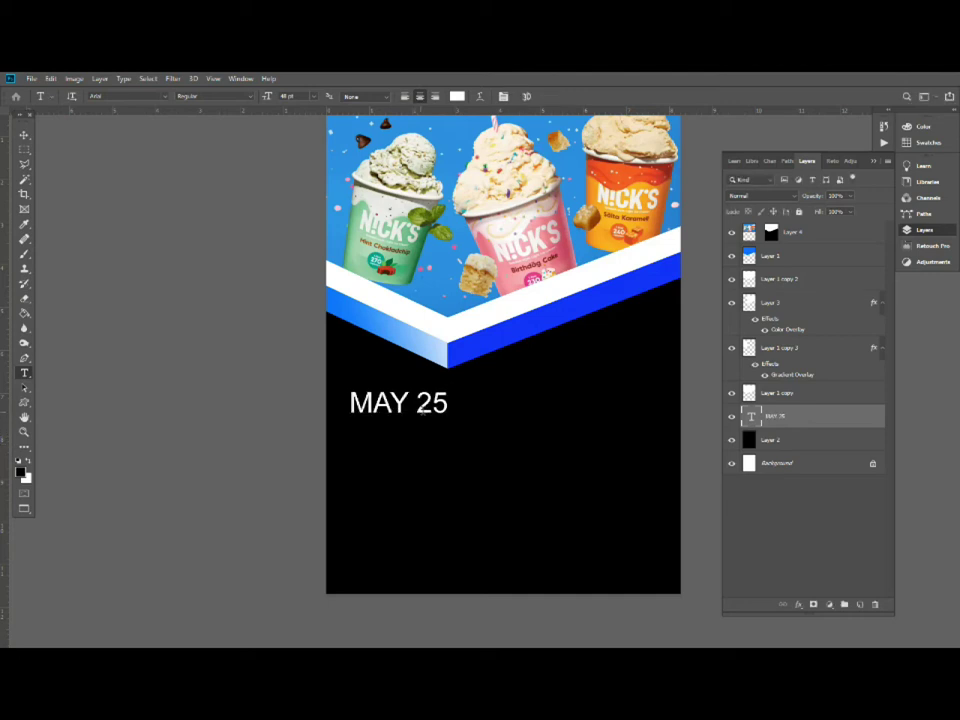
key("ctrl+Return")
Rewrite the date text to read '25TH MAY 2021'
left_click(430, 403)
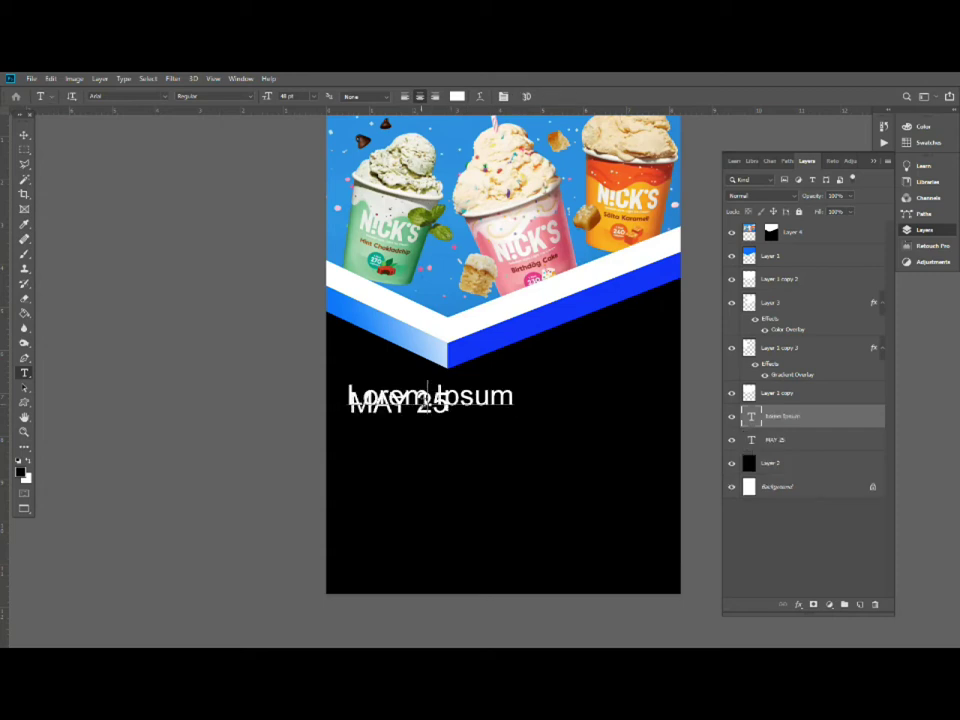
key("Escape")
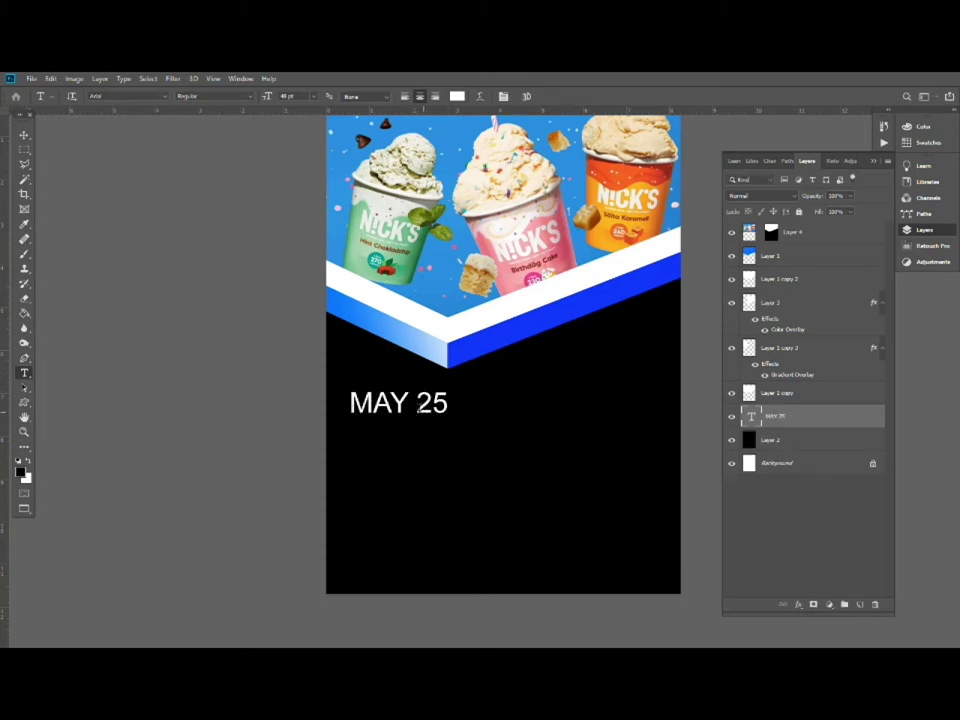
left_click(342, 403)
left_click_drag(344, 403, 416, 403)
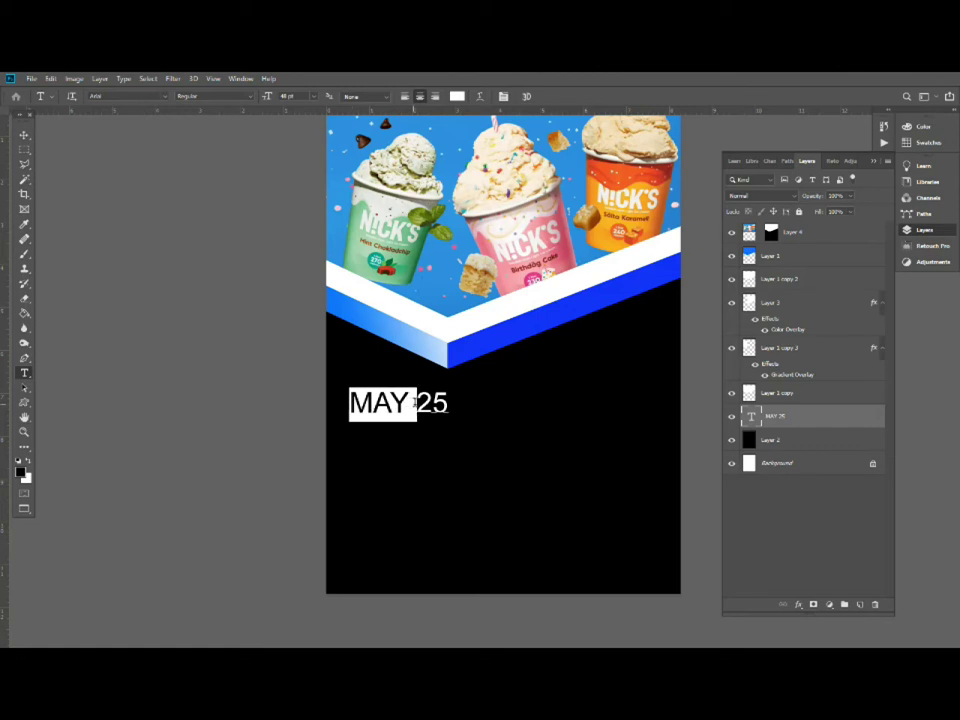
key("BackSpace")
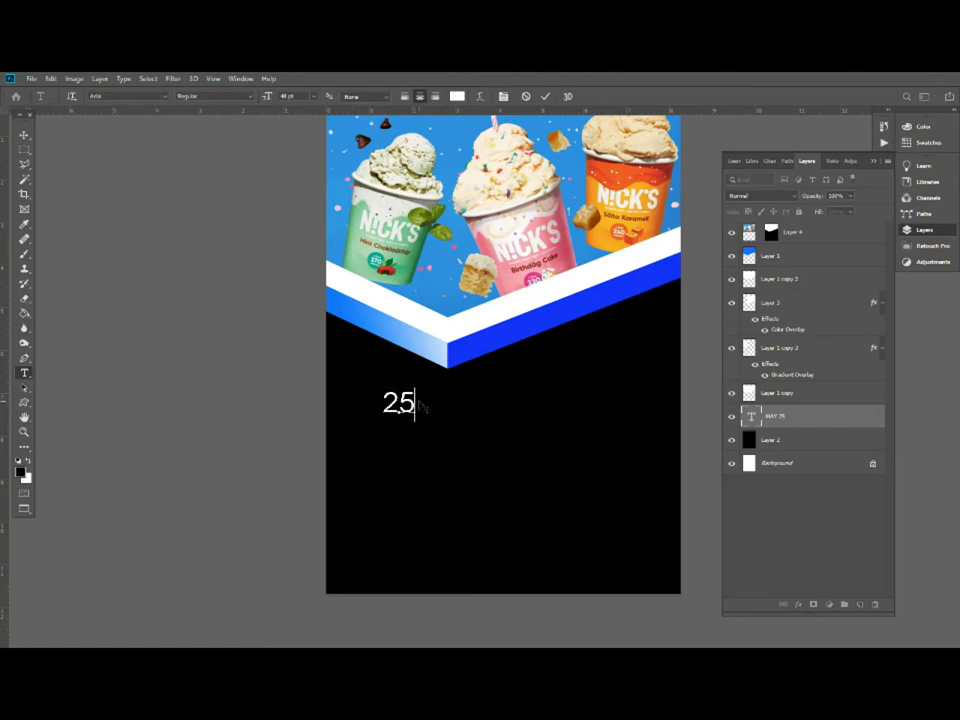
type("MAY")
left_click(377, 407)
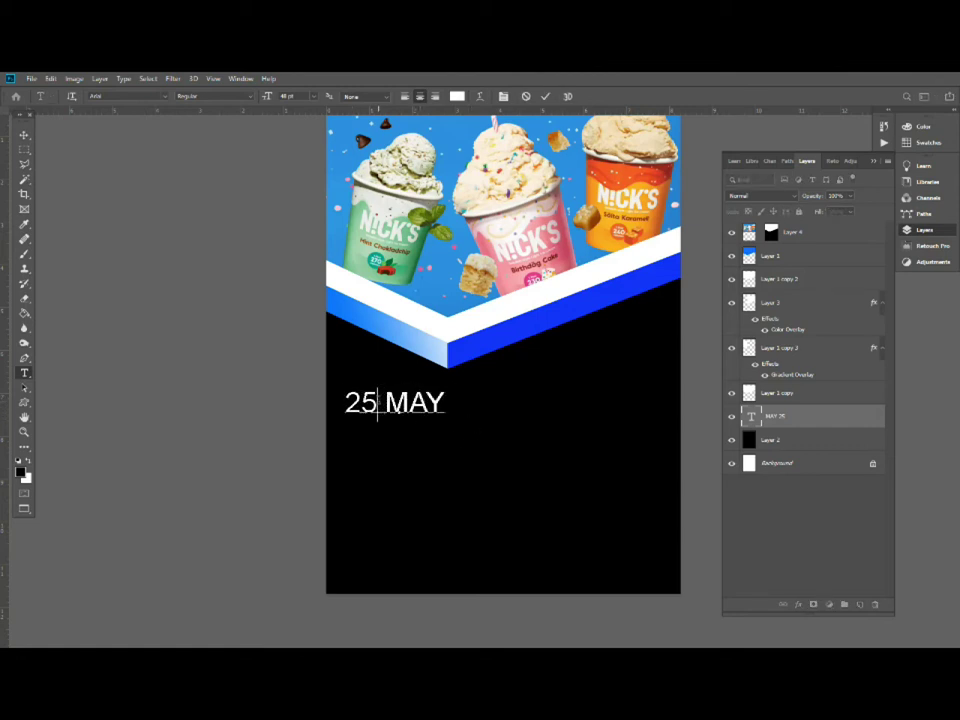
type("TH")
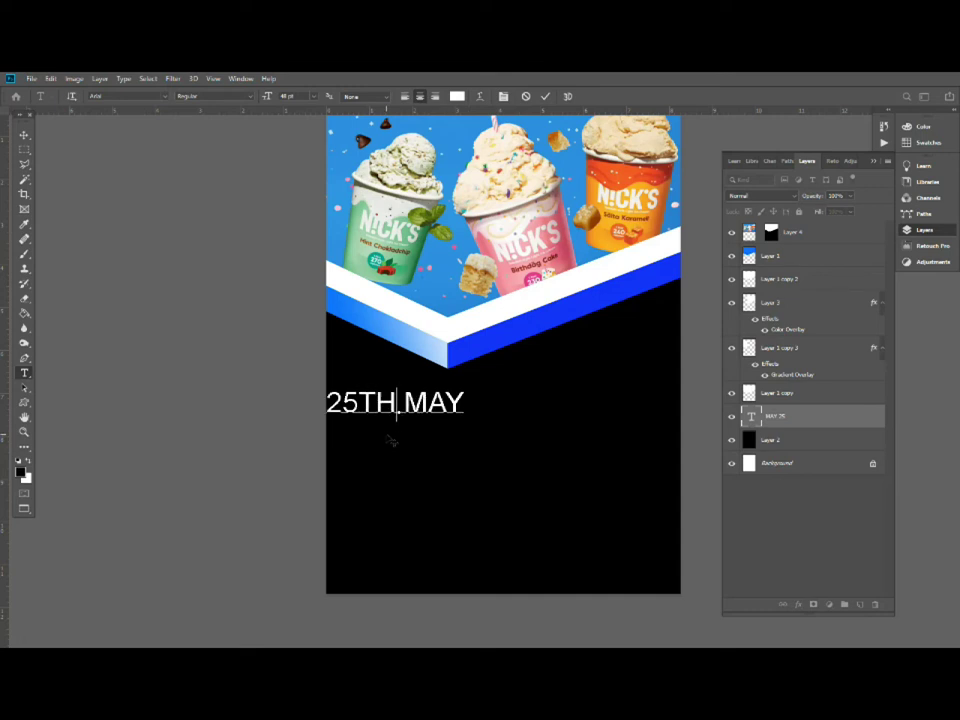
type(" MAY 2021")
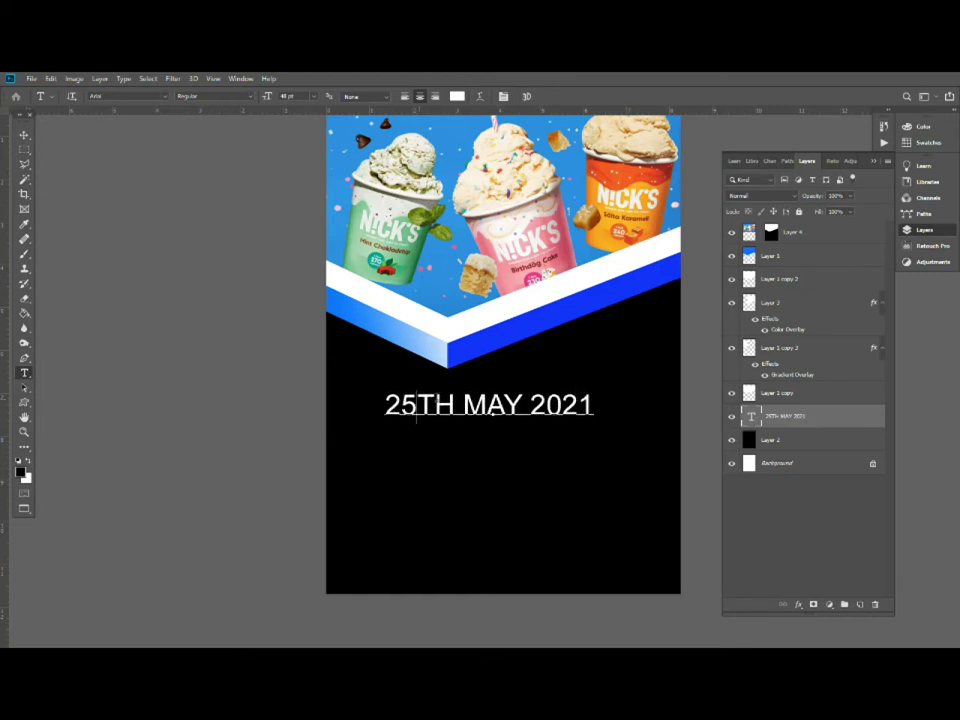
Make 'TH' superscript, commit the text and nudge the date slightly right
left_click_drag(415, 404, 455, 404)
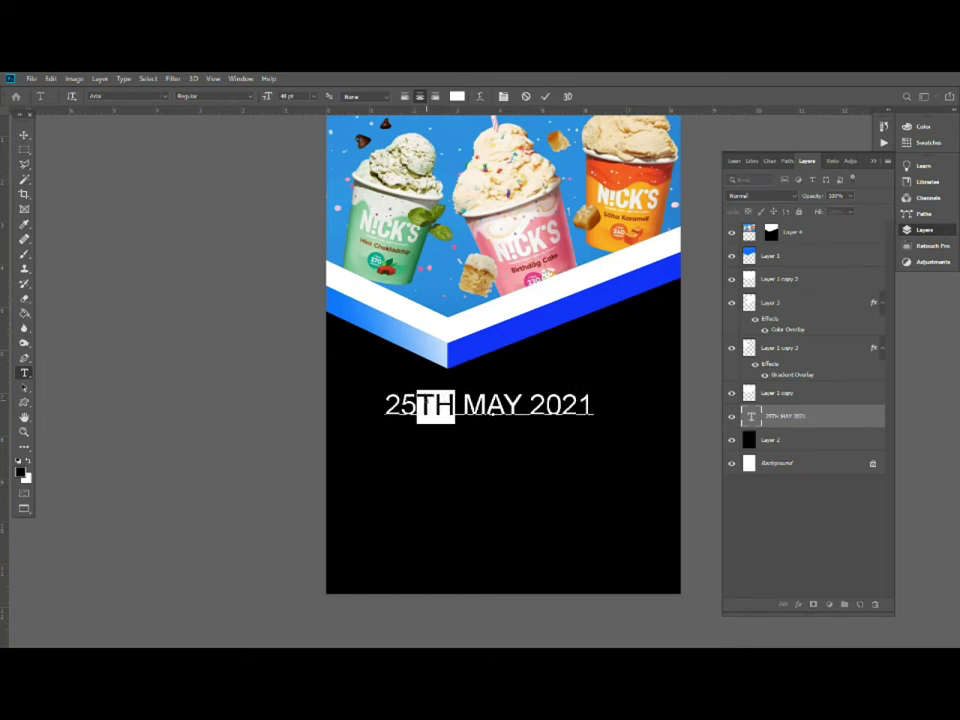
left_click(503, 96)
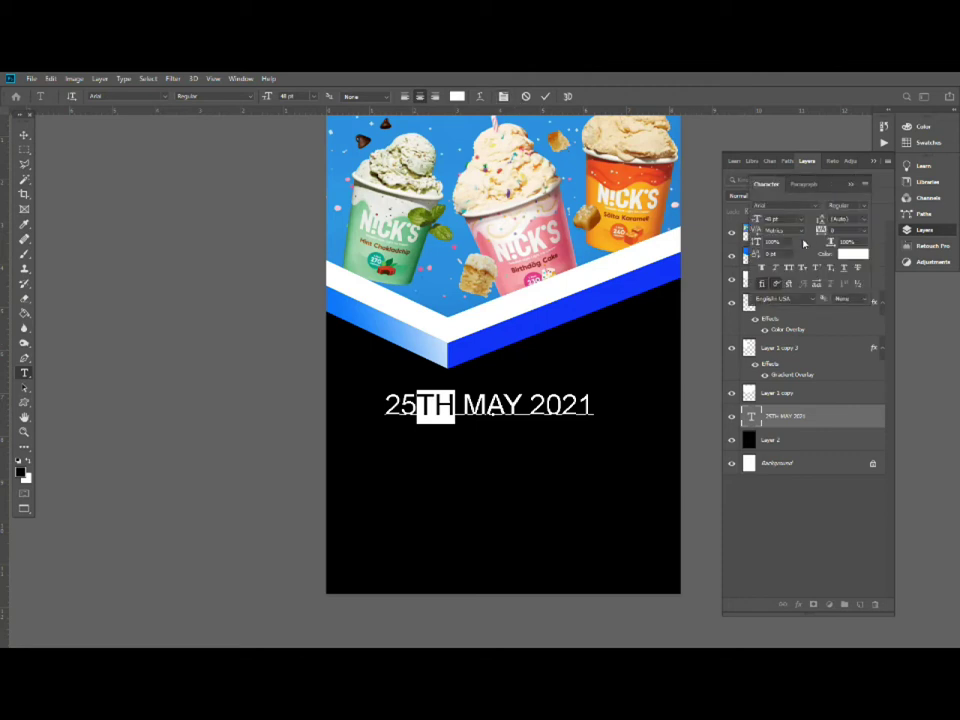
left_click(818, 270)
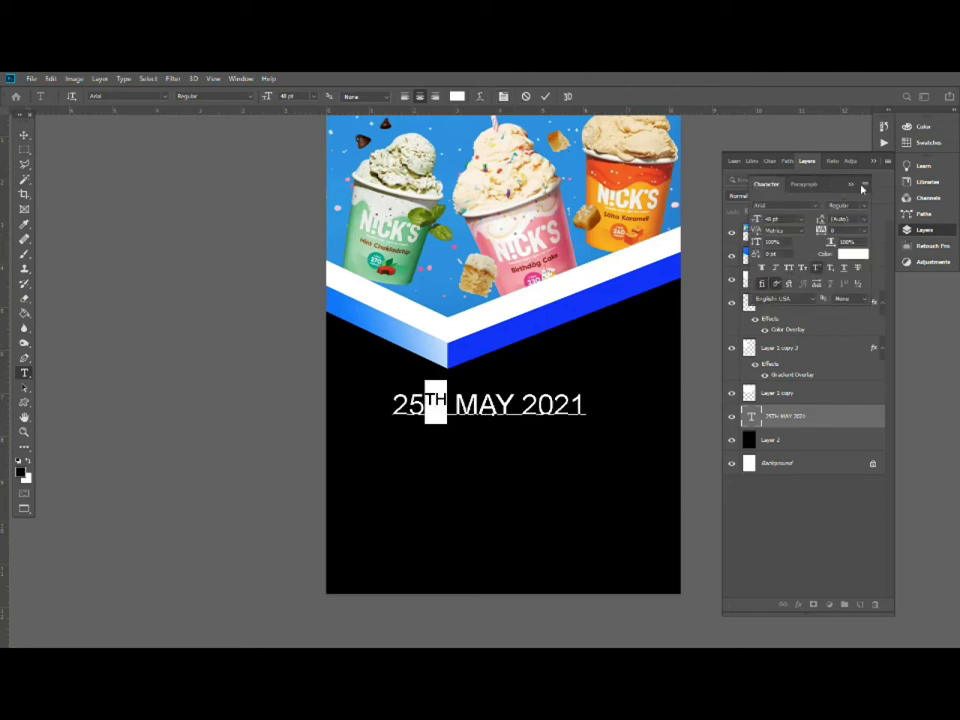
left_click(855, 187)
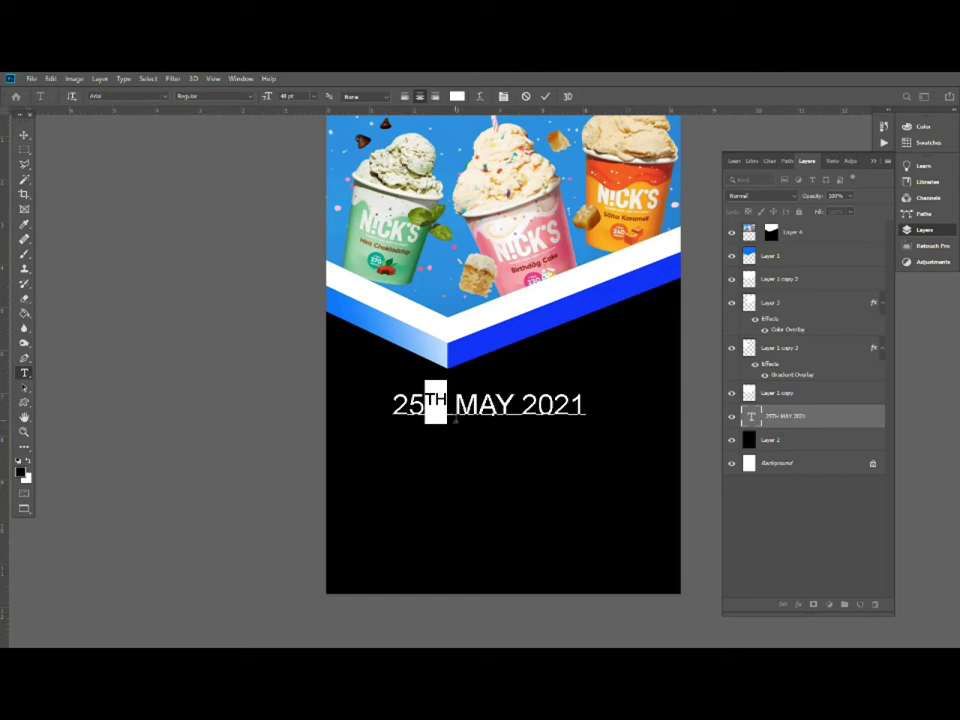
key("ctrl+Return")
left_click_drag(465, 422, 478, 436)
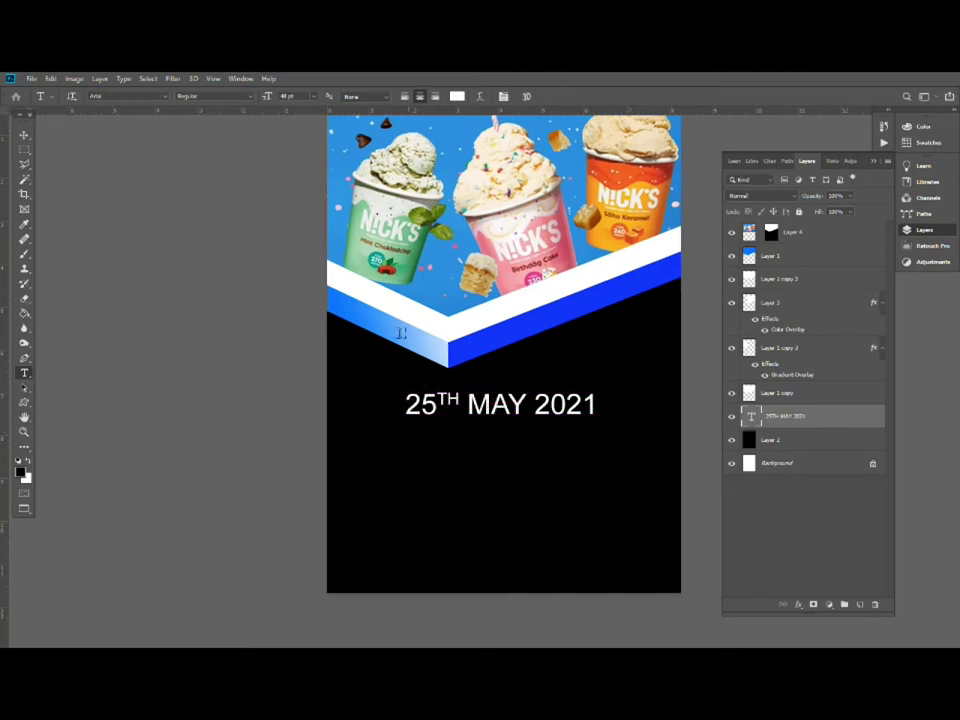
Set the '25TH MAY 2021' date text in the Impact typeface
left_click(165, 96)
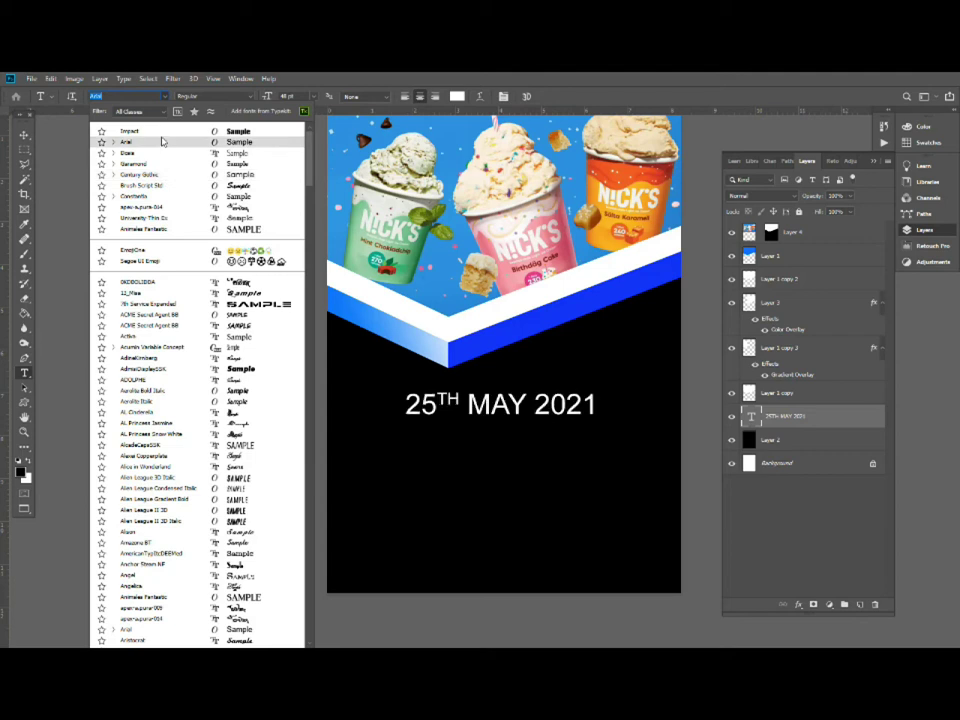
left_click(162, 135)
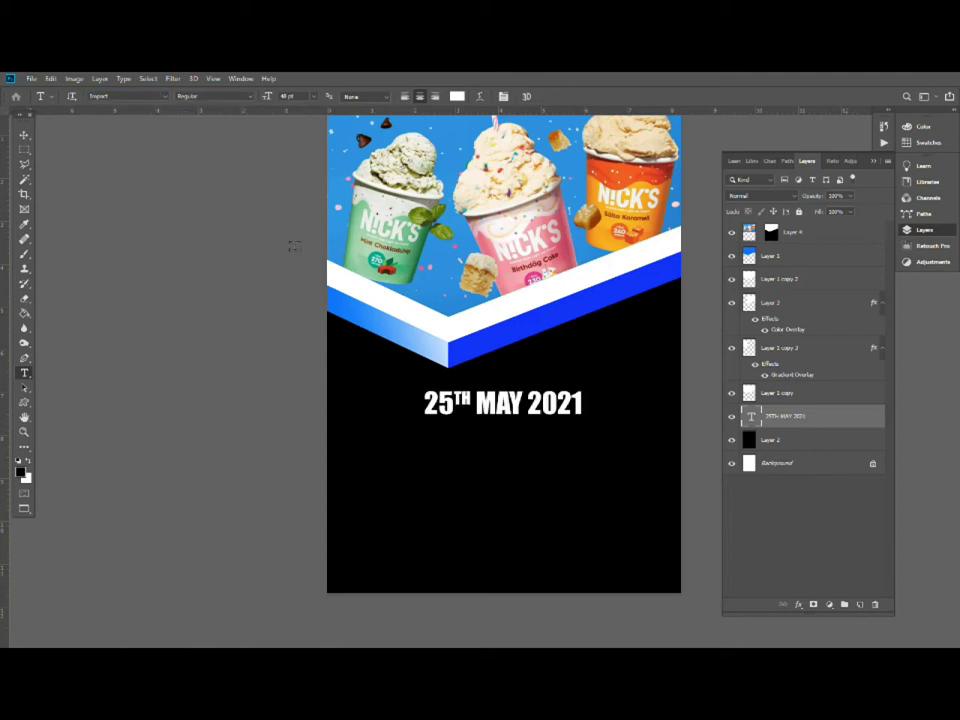
mouse_move(480, 446)
left_mouse_down()
mouse_move(457, 450)
mouse_move(469, 450)
left_mouse_up()
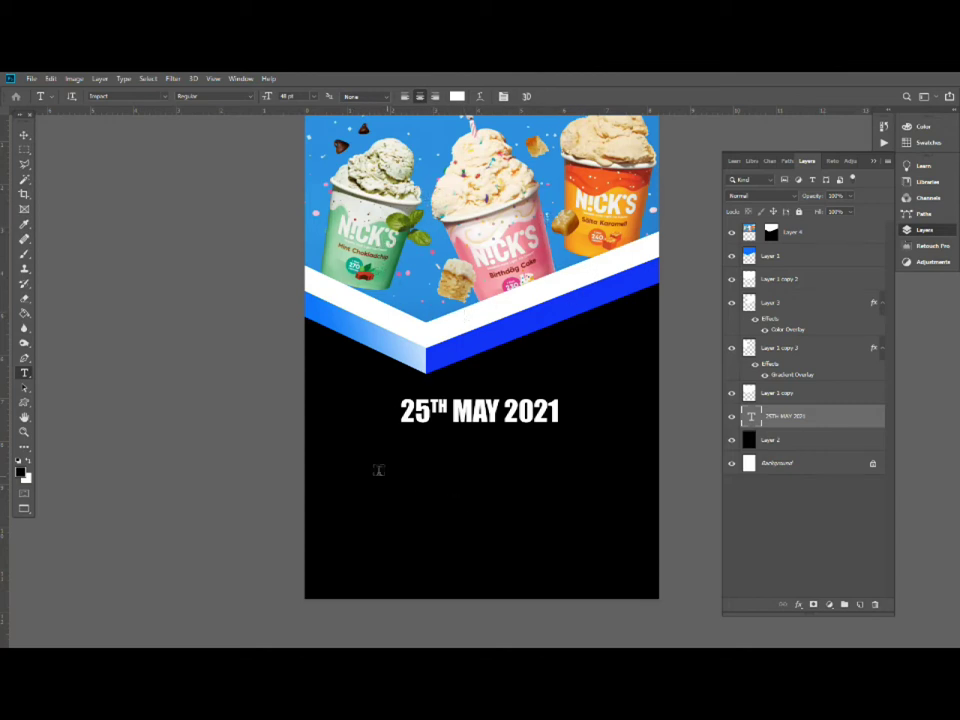
Add a 'Nicks Ice Cream' text line centred below the date
left_click(320, 445)
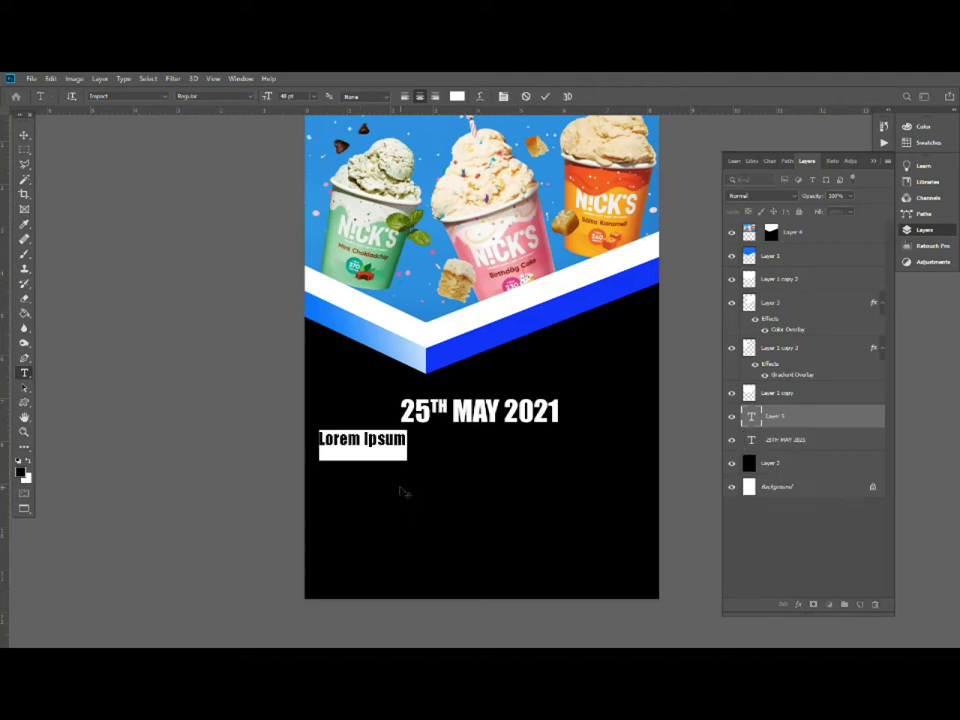
type("Nicks")
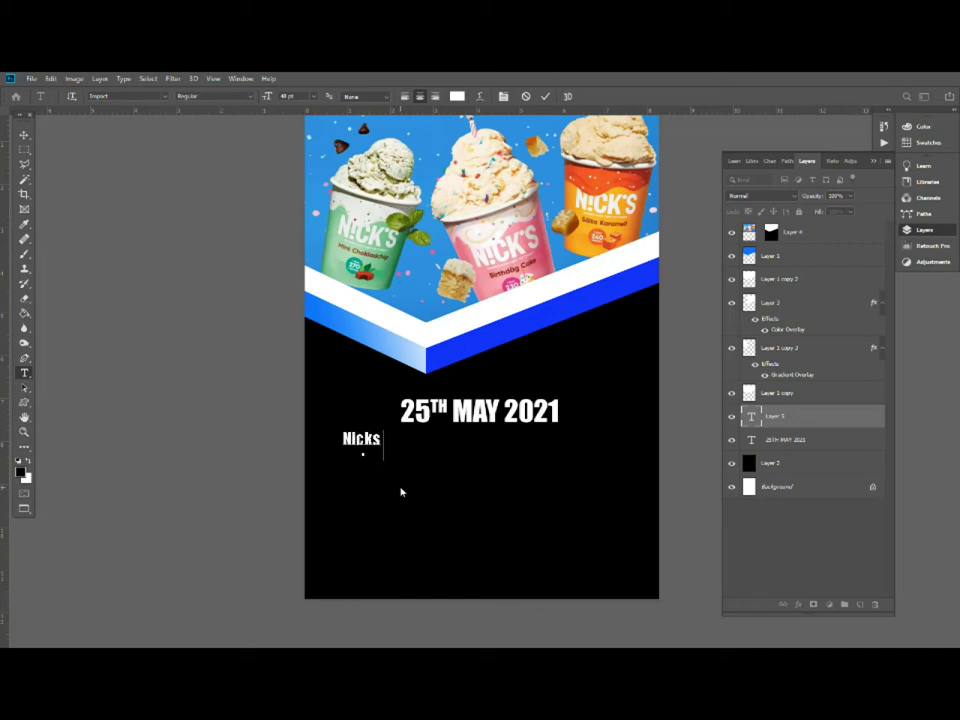
type(" Ice")
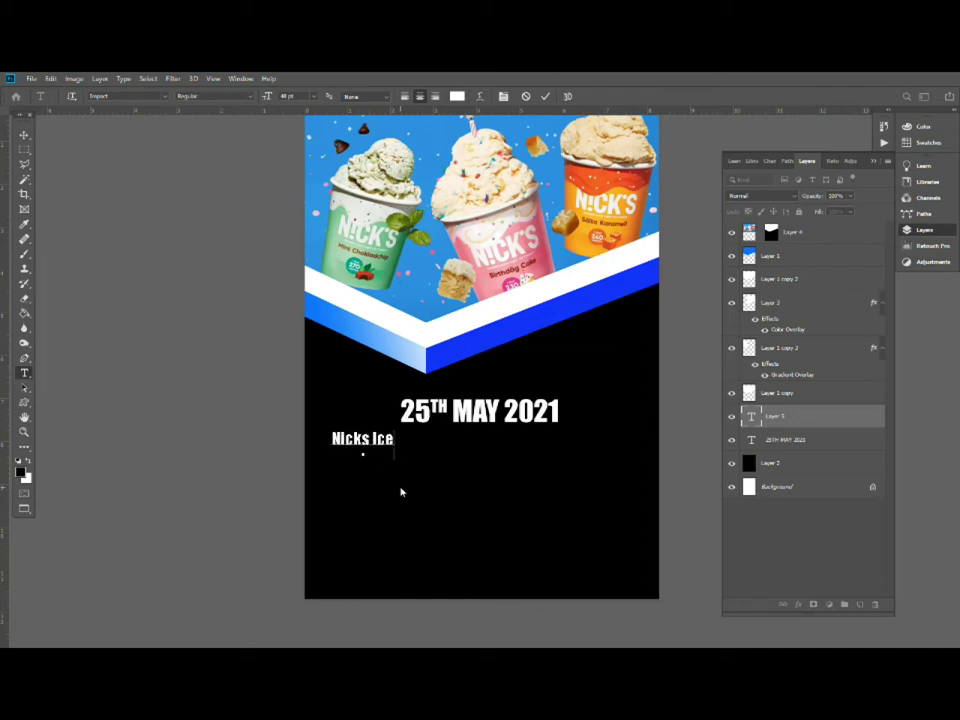
type(" Creaa")
key("BackSpace")
type("m")
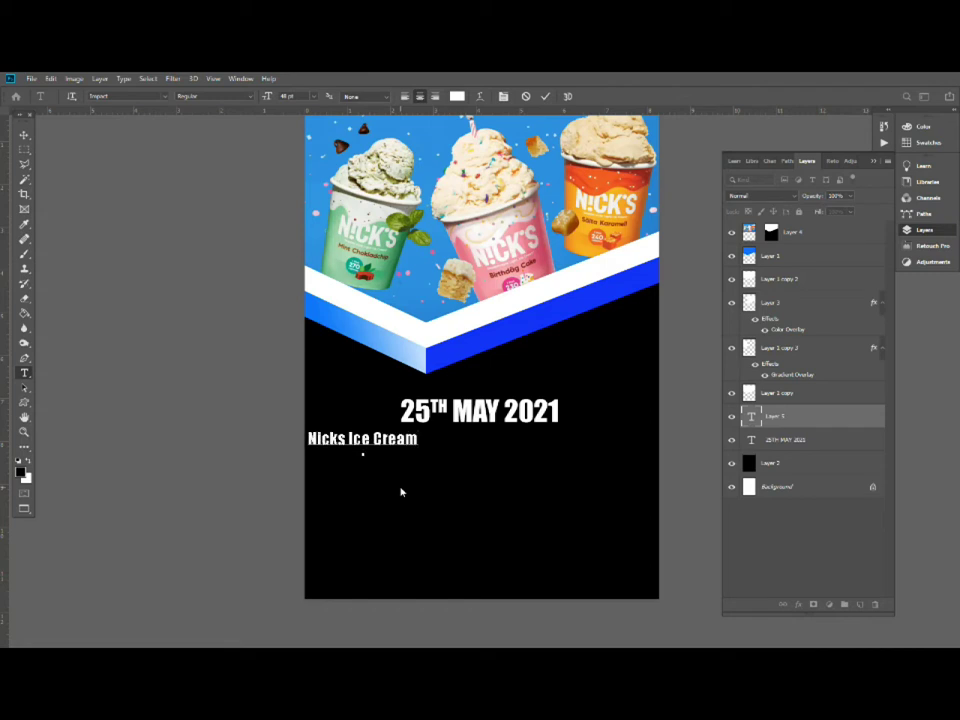
left_click_drag(420, 487, 519, 493)
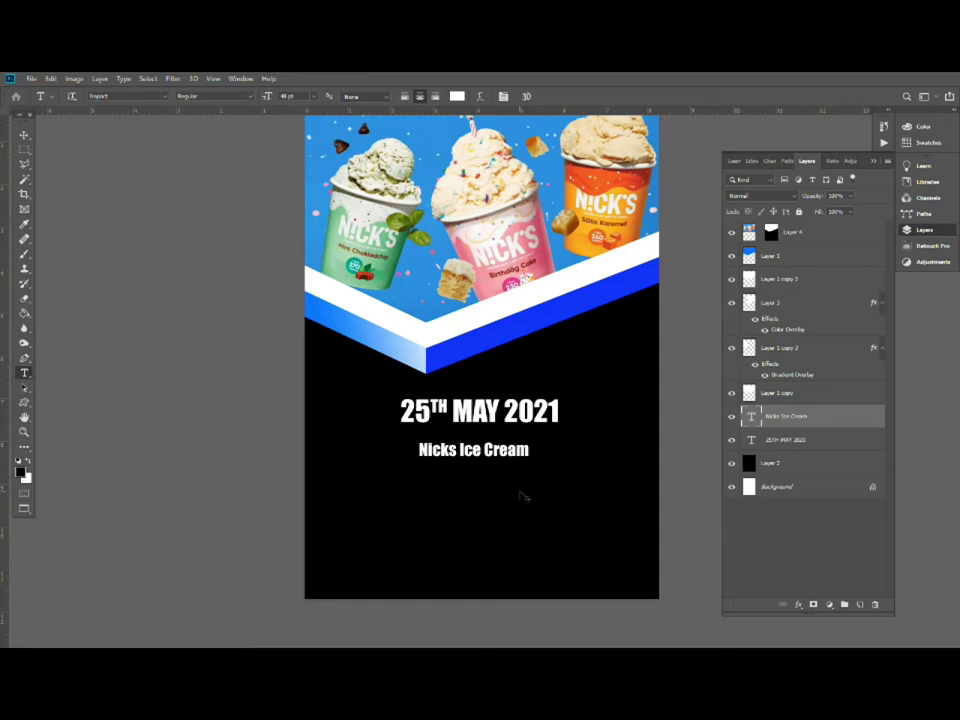
Add a 'Grand Opening' text line centred below Nicks Ice Cream
left_click(426, 521)
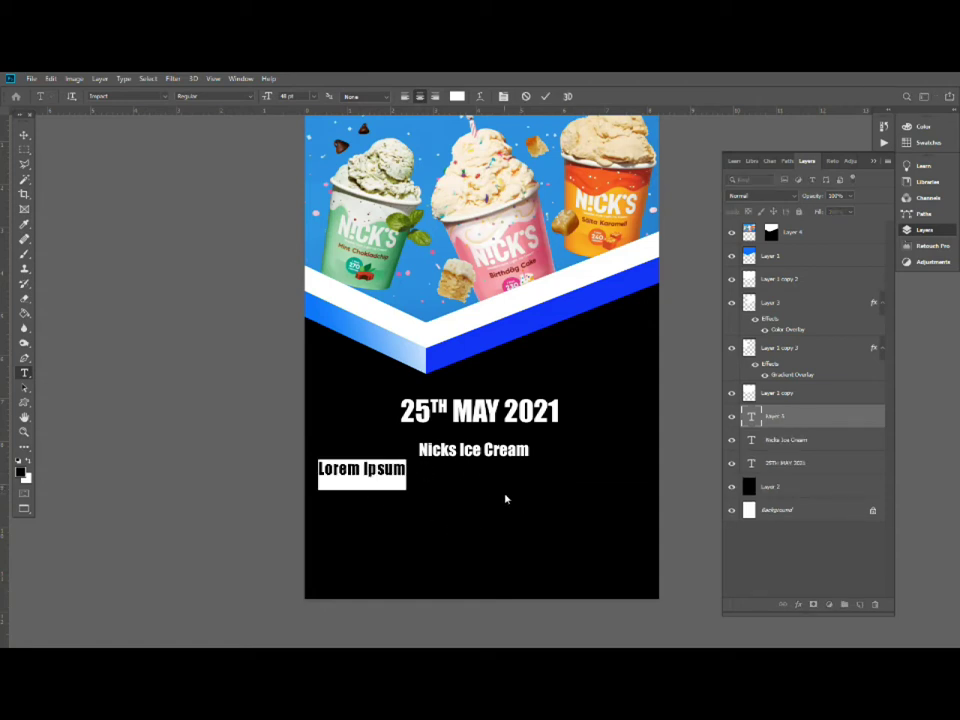
type("Grand Opening")
key("ctrl+Return")
mouse_move(506, 490)
left_mouse_down()
mouse_move(518, 531)
mouse_move(533, 535)
left_mouse_up()
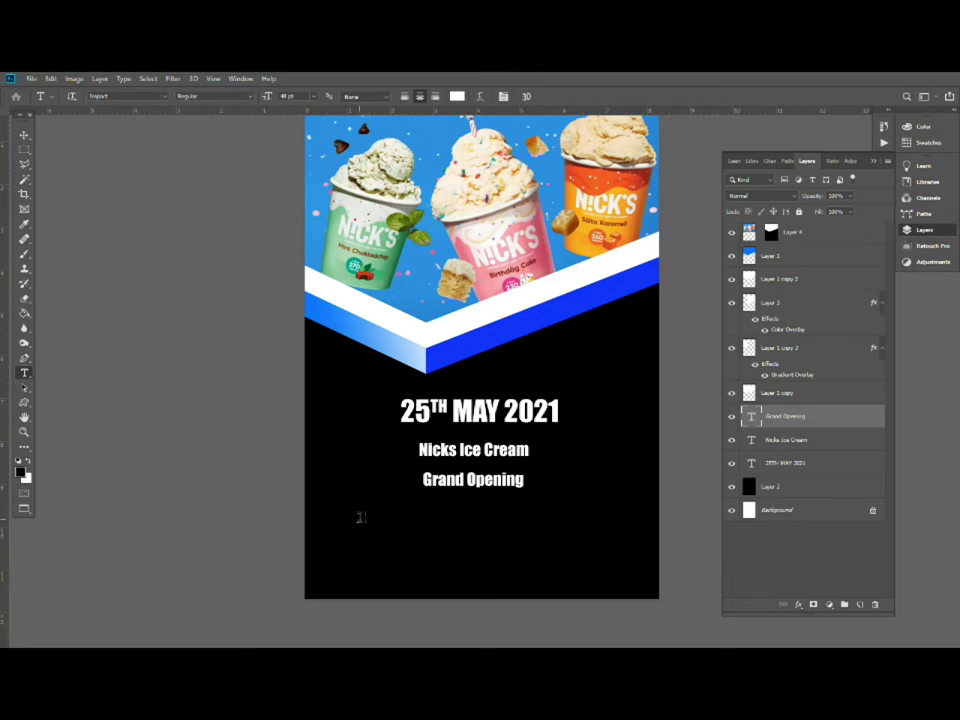
Set the Nicks Ice Cream text in Arial
left_click(437, 459)
key("Escape")
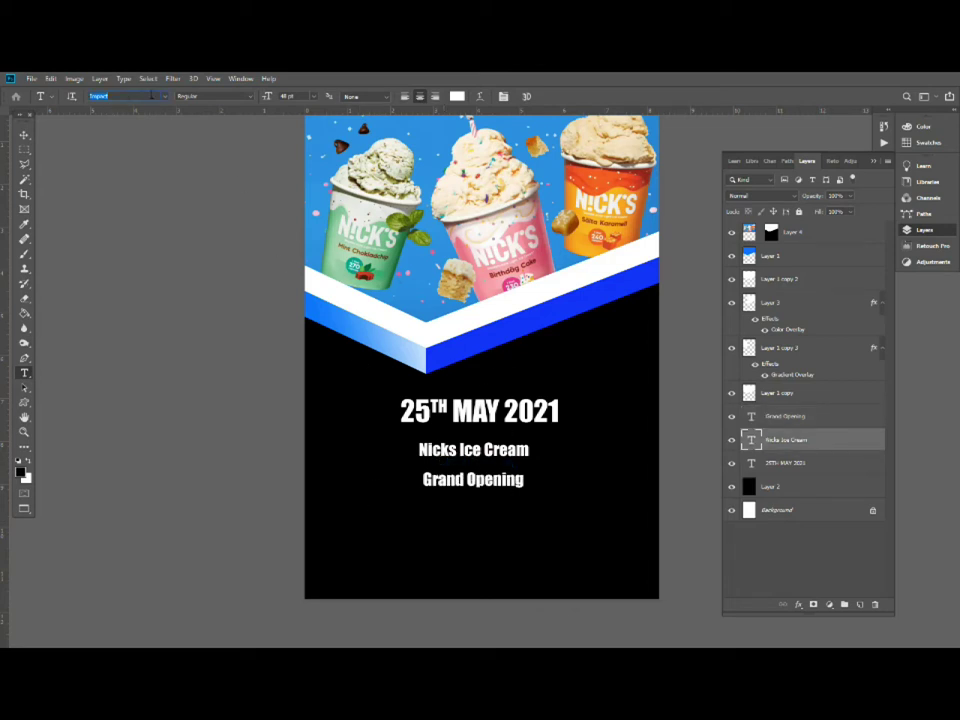
left_click(166, 96)
left_click(174, 148)
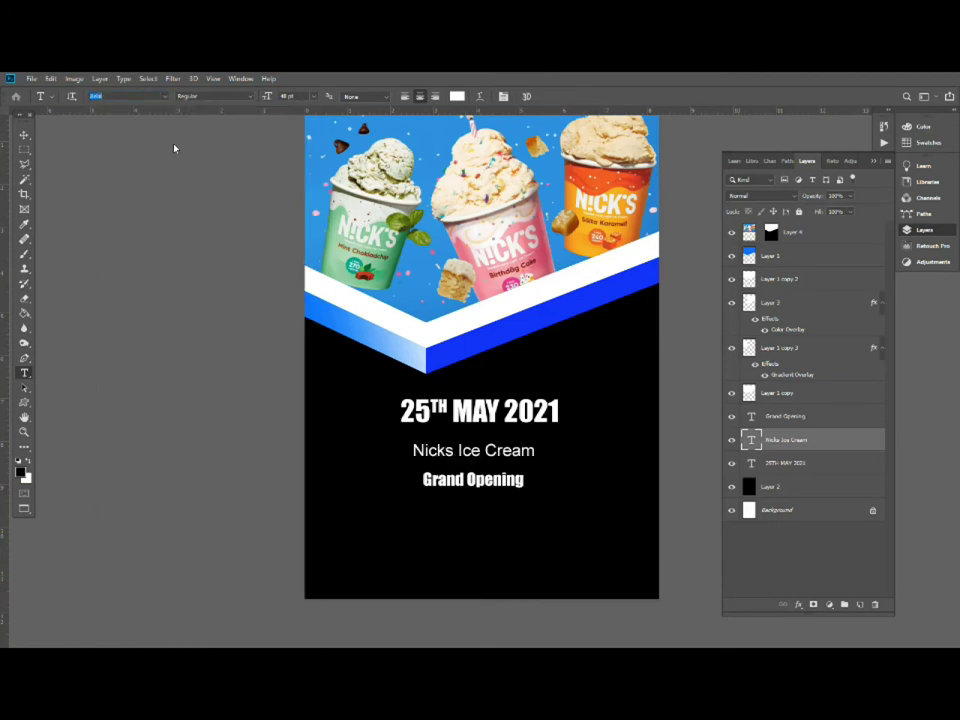
Set the Grand Opening text in the Felix Titling typeface
right_click(496, 482)
left_click(512, 487)
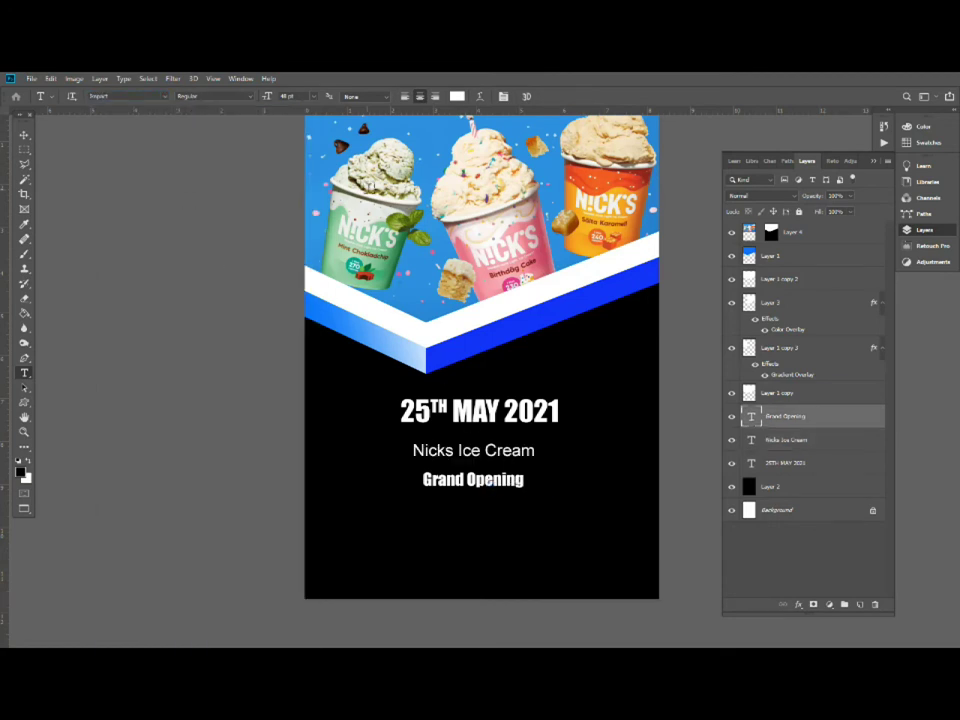
left_click(166, 97)
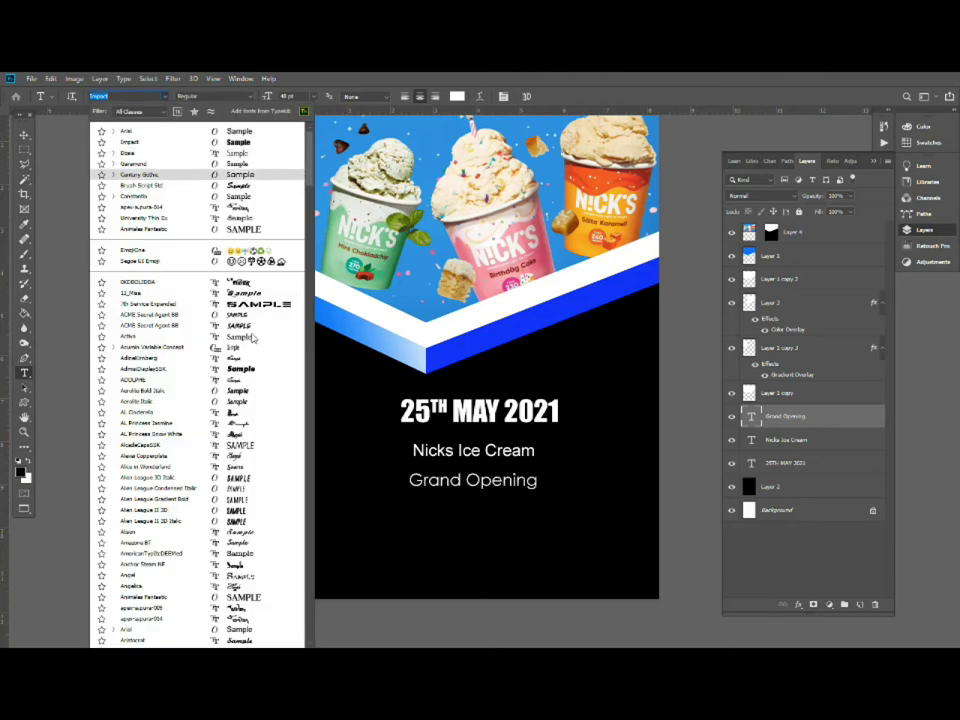
scroll(307, 190, "down", 1)
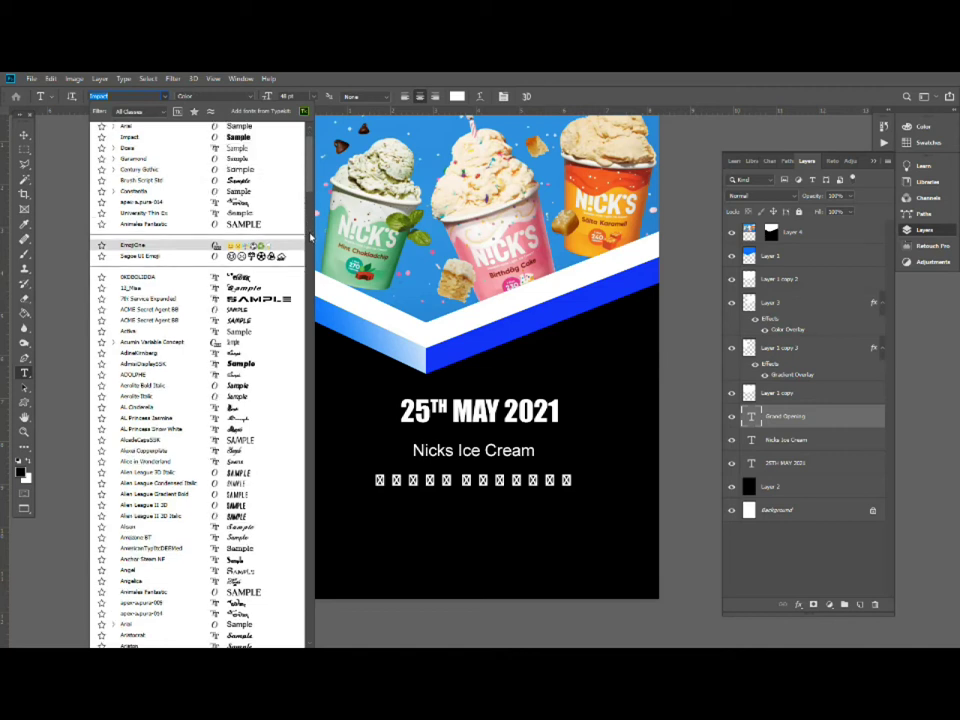
scroll(311, 236, "down", 3)
scroll(311, 240, "down", 5)
scroll(312, 247, "down", 5)
scroll(313, 255, "down", 5)
scroll(313, 262, "down", 10)
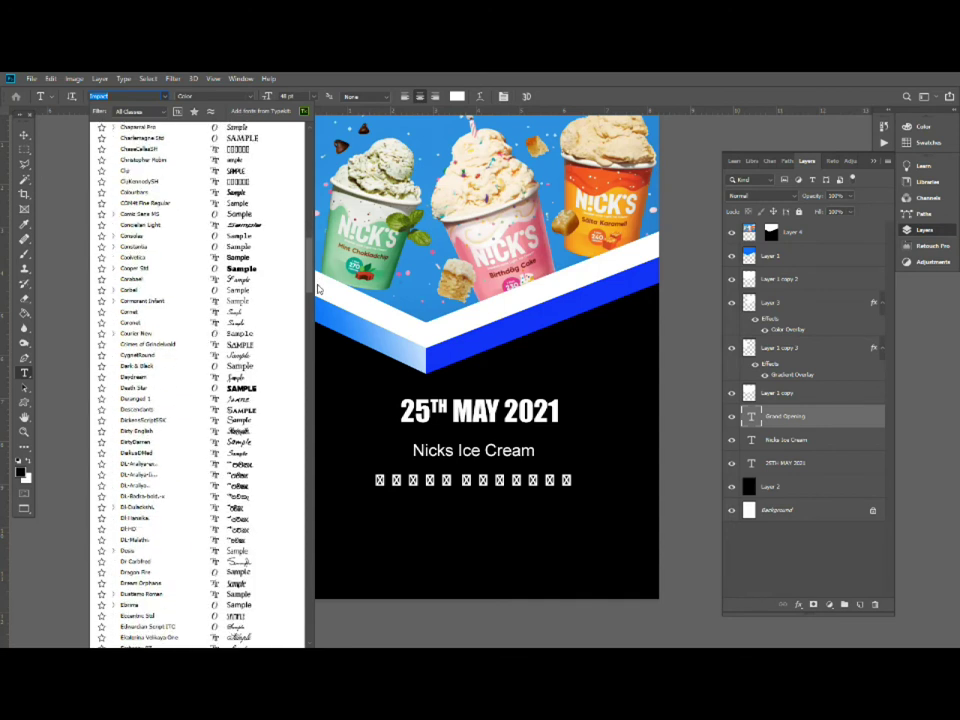
scroll(318, 289, "down", 3)
scroll(319, 300, "down", 3)
scroll(320, 310, "down", 3)
scroll(320, 318, "down", 10)
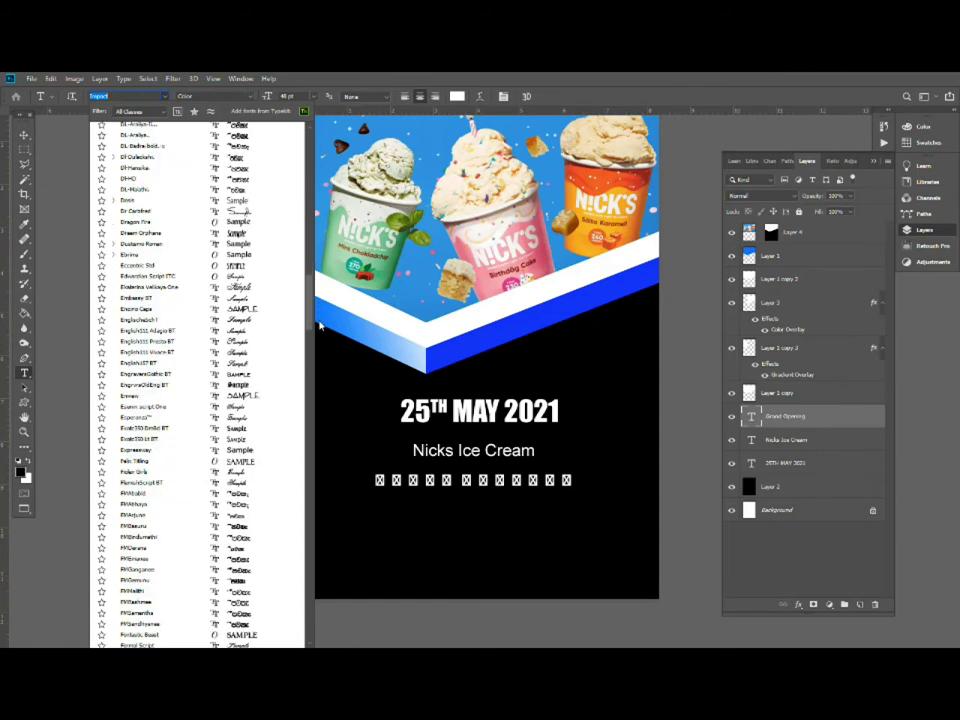
scroll(320, 326, "down", 1)
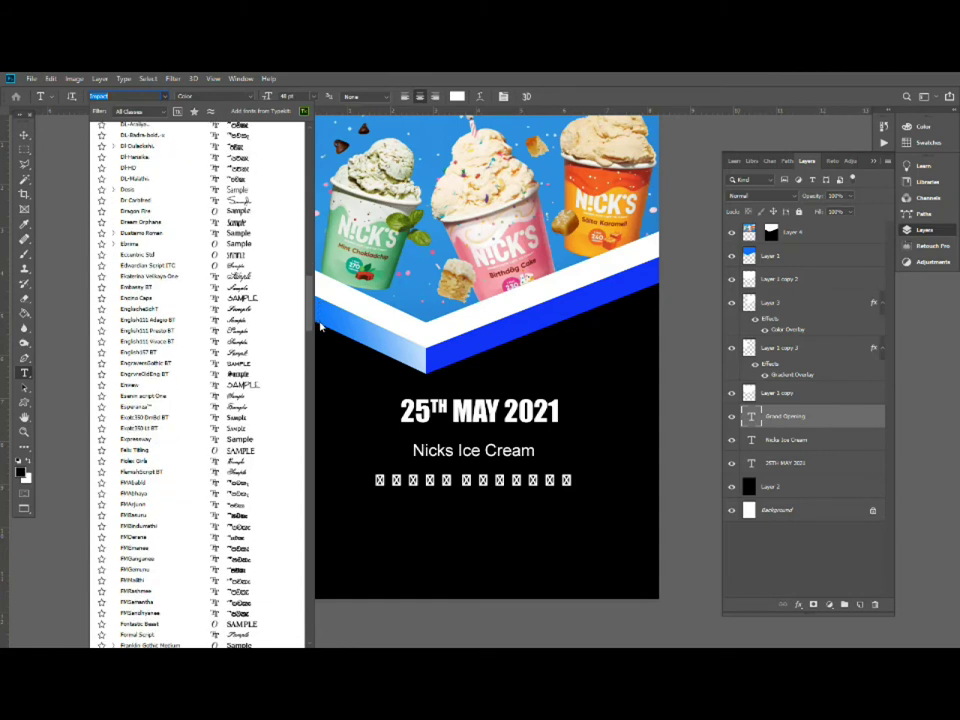
left_click(249, 449)
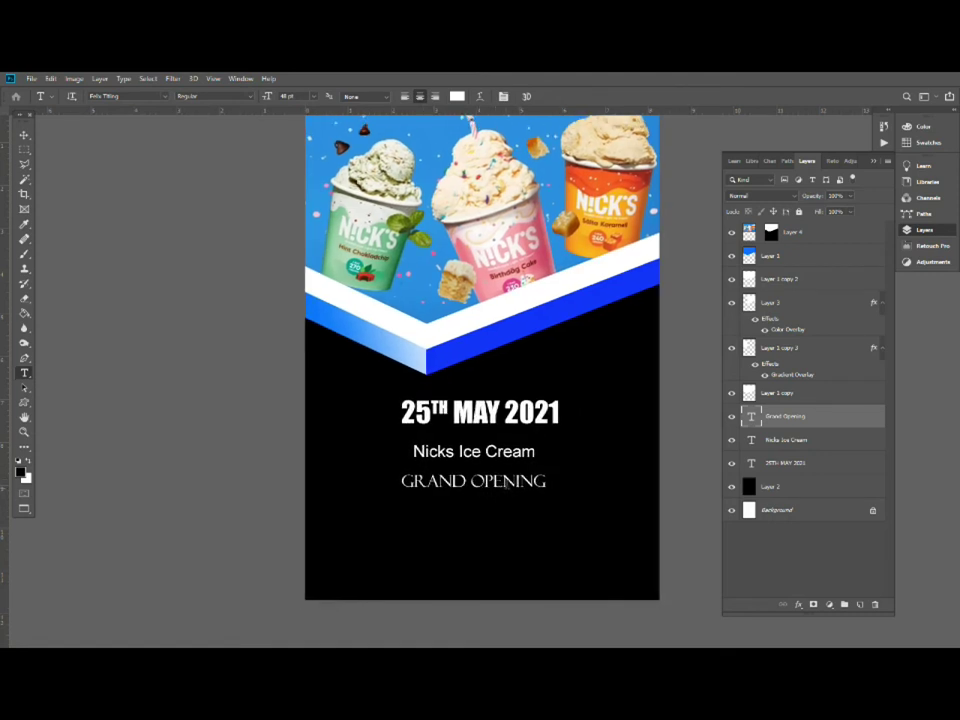
Move the Nicks Ice Cream title up to sit under the chevron
key("v")
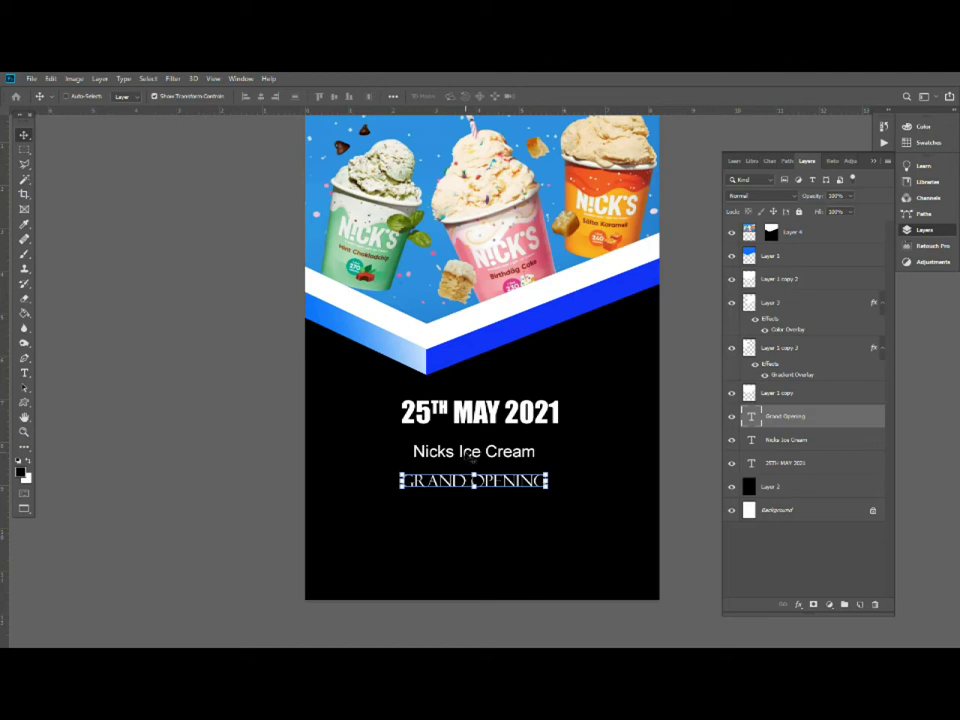
right_click(466, 455)
left_click(480, 459)
scroll(461, 452, "up", 2)
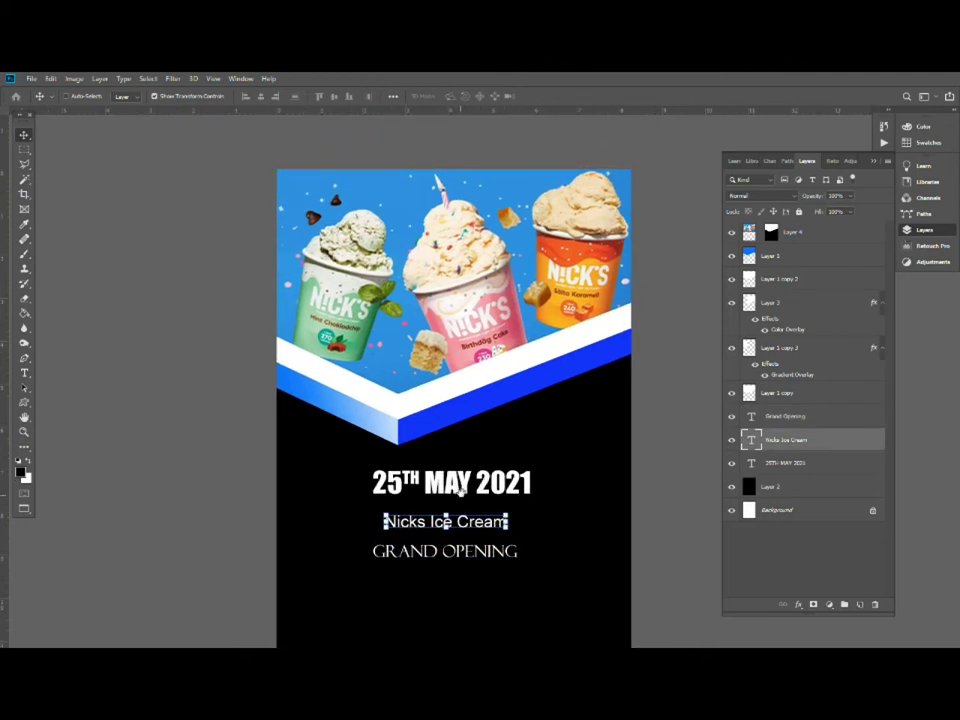
scroll(462, 488, "down", 2)
mouse_move(440, 431)
left_mouse_down()
mouse_move(463, 345)
mouse_move(554, 350)
left_mouse_up()
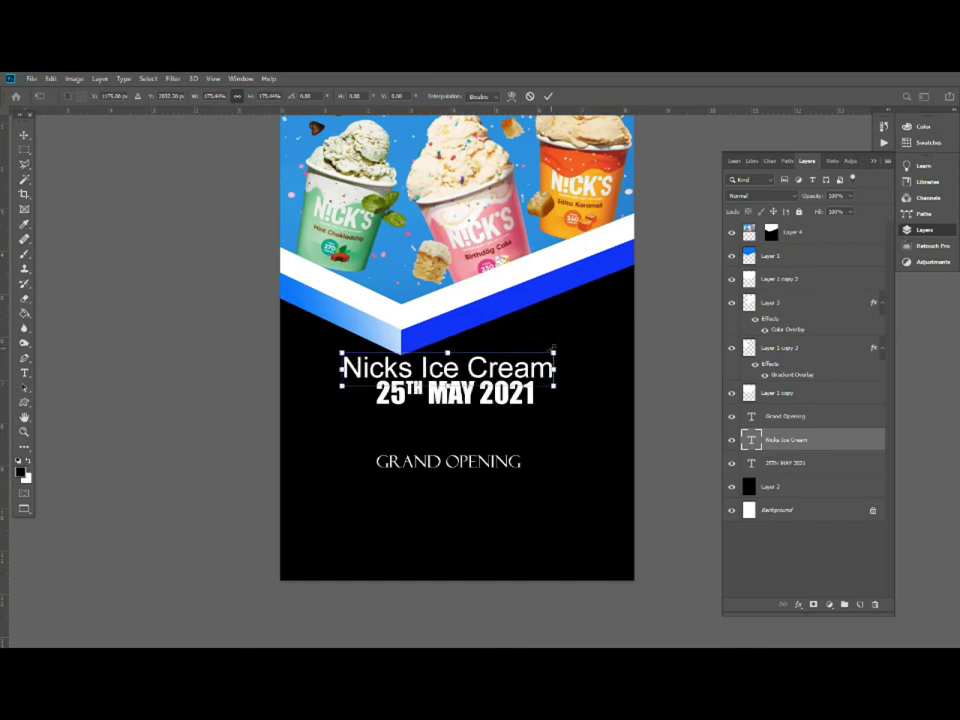
key("Return")
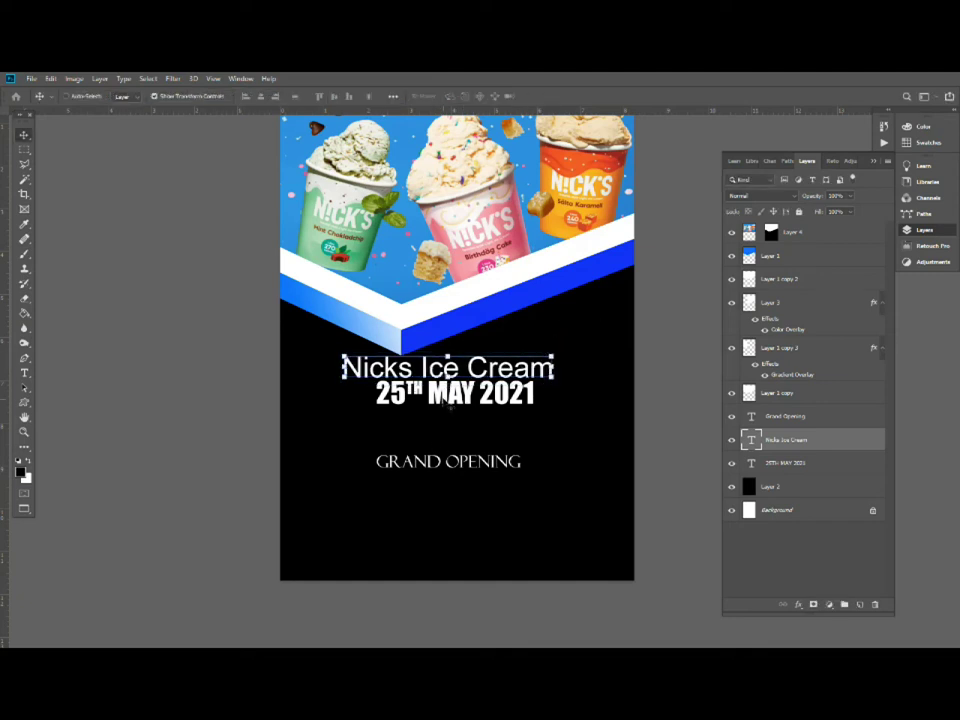
Restack the date under GRAND OPENING and centre all three text lines horizontally
mouse_move(455, 392)
left_mouse_down()
mouse_move(461, 420)
mouse_move(463, 407)
left_mouse_up()
right_click(430, 464)
left_click(452, 469)
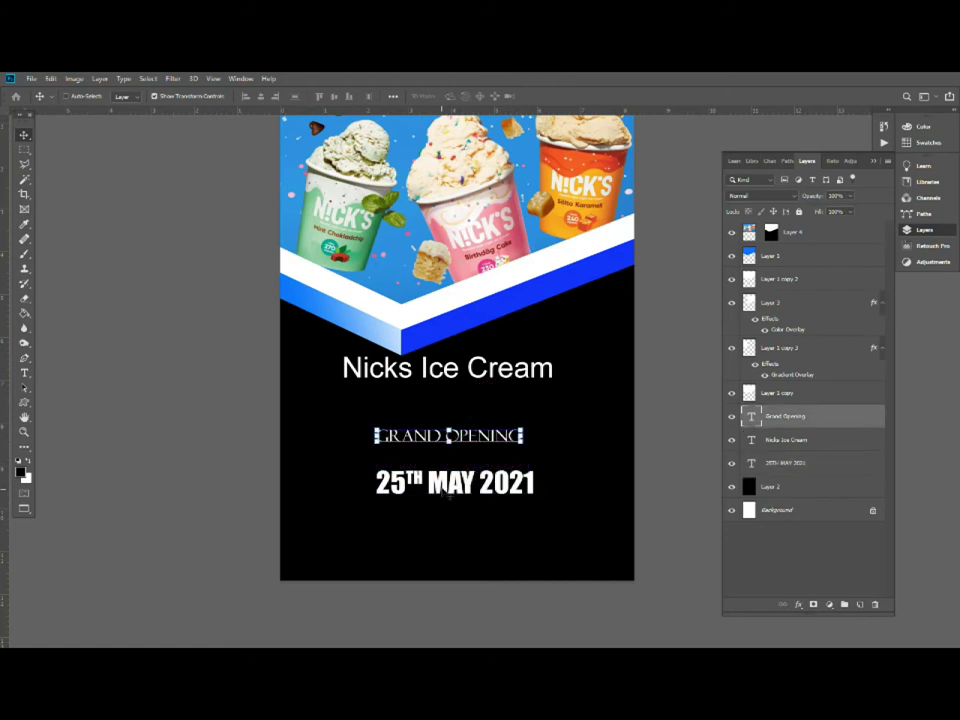
left_click_drag(465, 482, 464, 450)
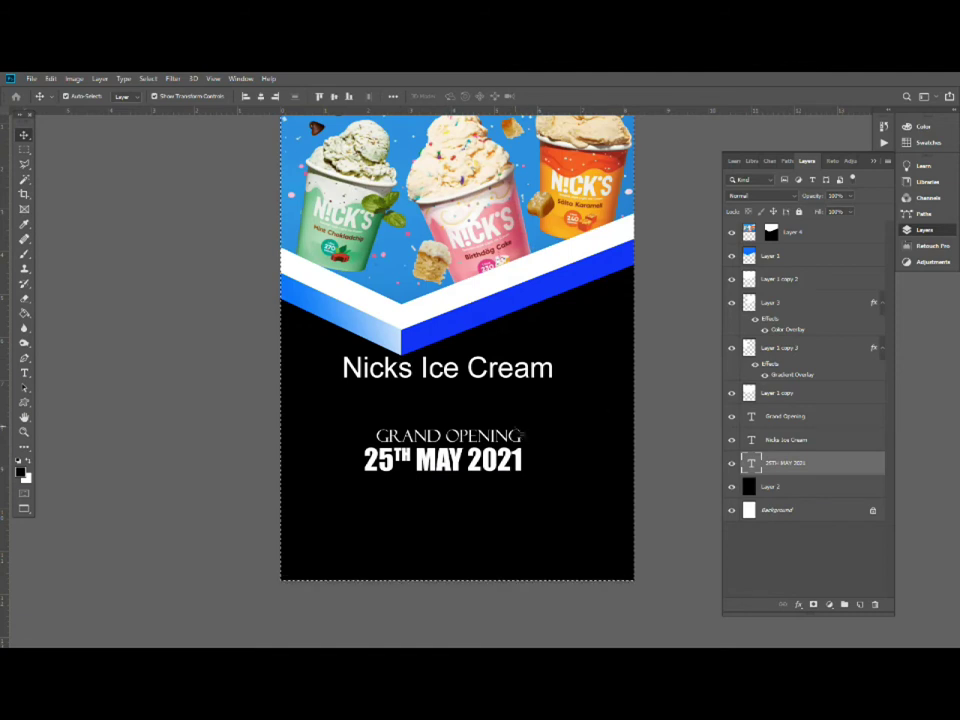
left_click(820, 416, "shift")
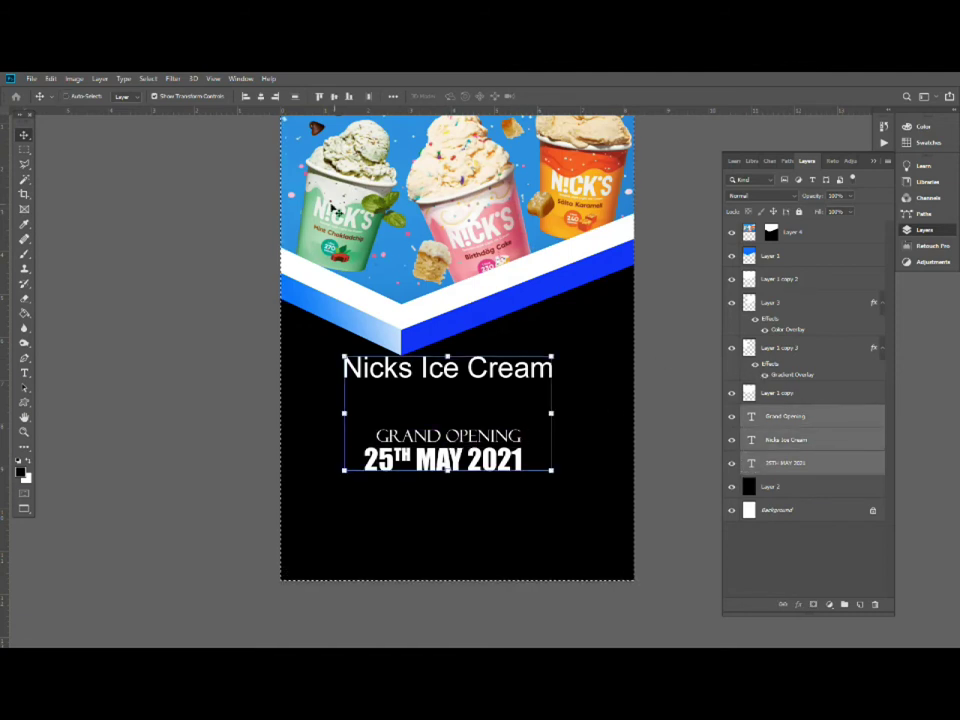
left_click(260, 96)
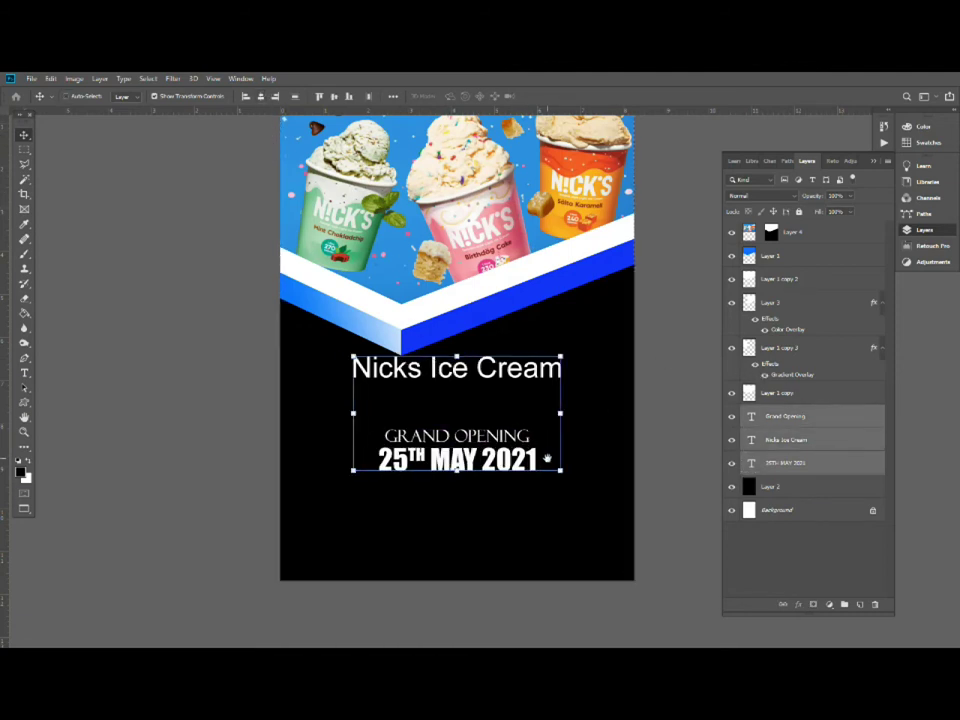
Drag a thin rectangular marquee selection across the lower black area
key("s")
scroll(554, 456, "down", 1)
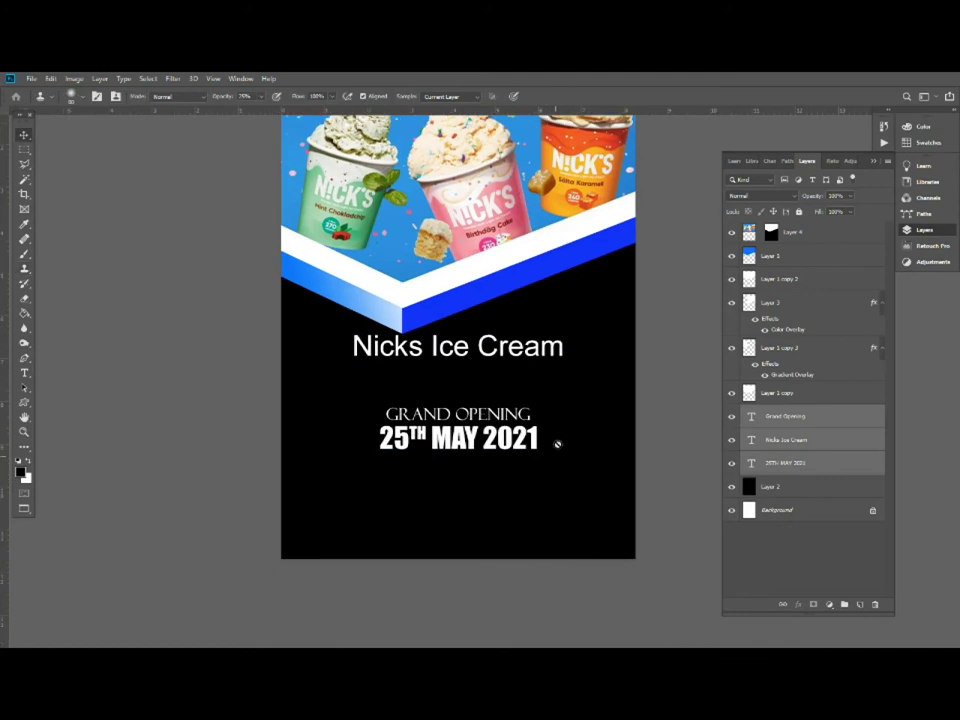
key("v")
scroll(499, 480, "up", 1)
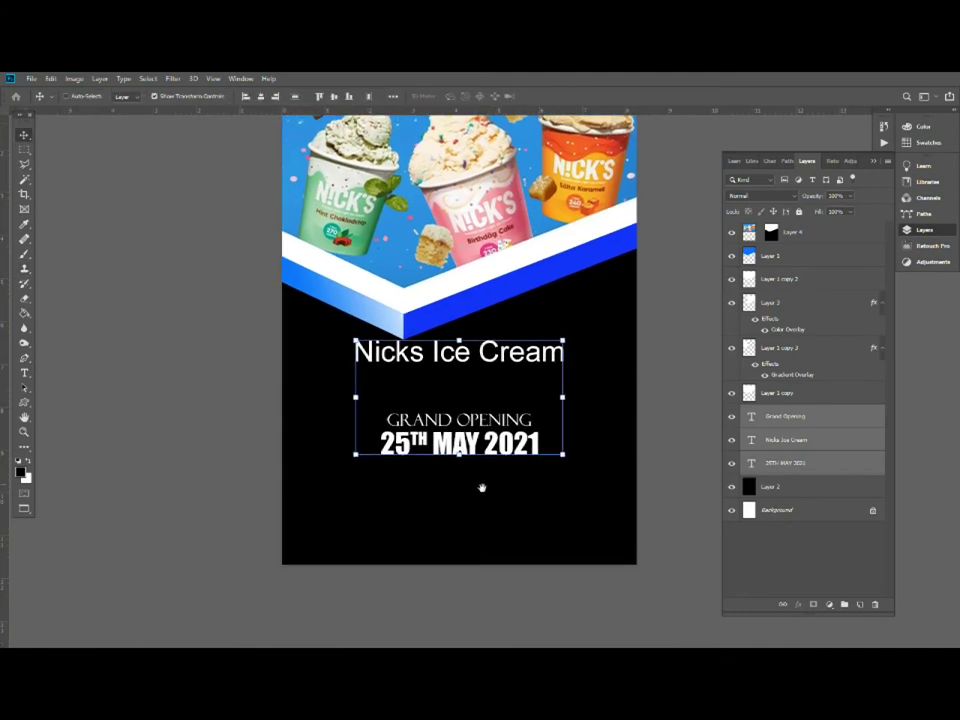
key("m")
left_click_drag(283, 485, 645, 488)
Select a single-pixel row across the poster below the date
left_click(613, 482)
right_click(25, 150)
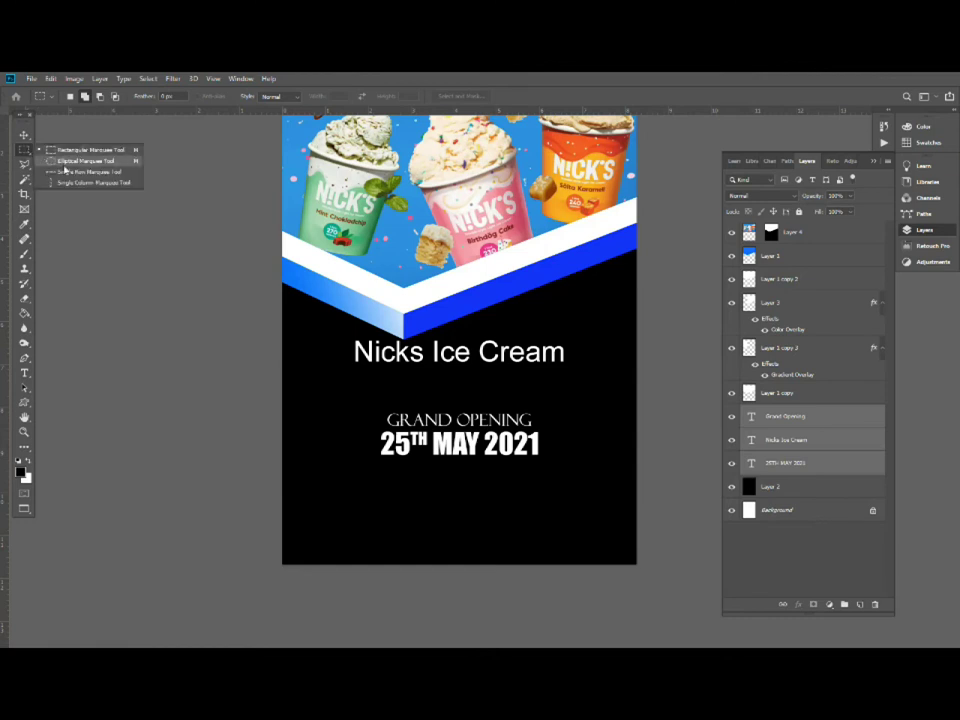
left_click(111, 173)
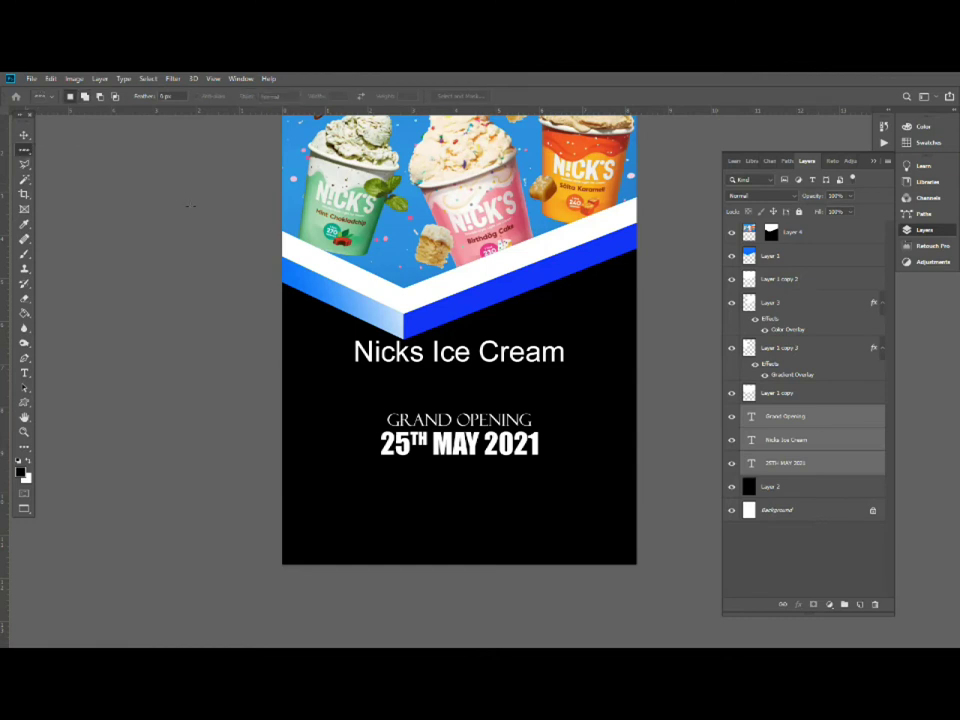
left_click_drag(295, 484, 518, 502)
scroll(511, 534, "up", 5)
left_click_drag(510, 530, 469, 285)
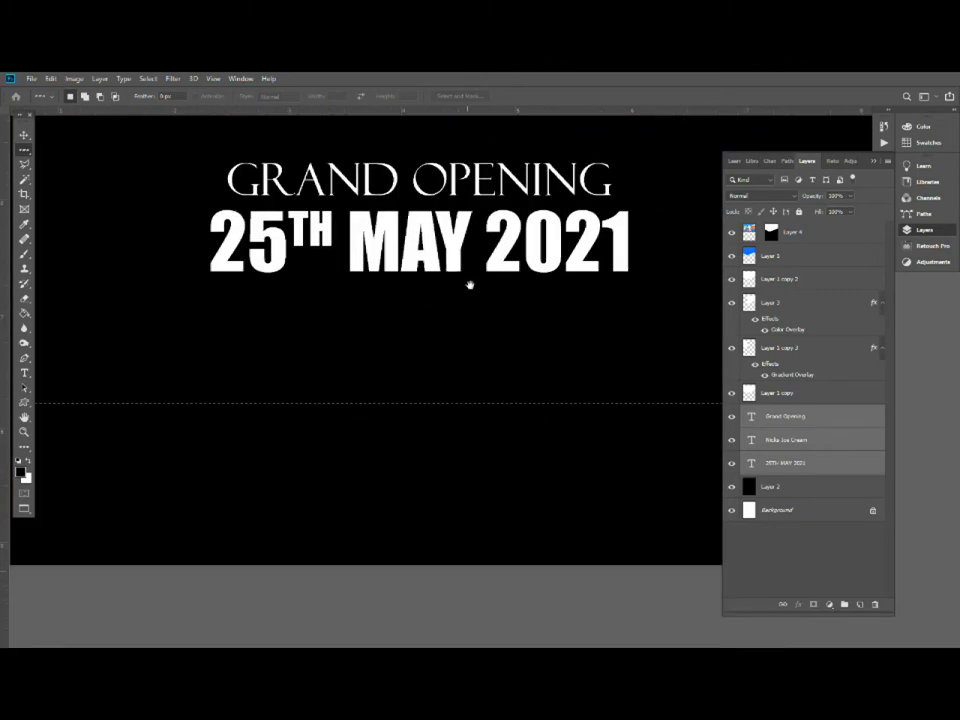
key("ctrl+plus")
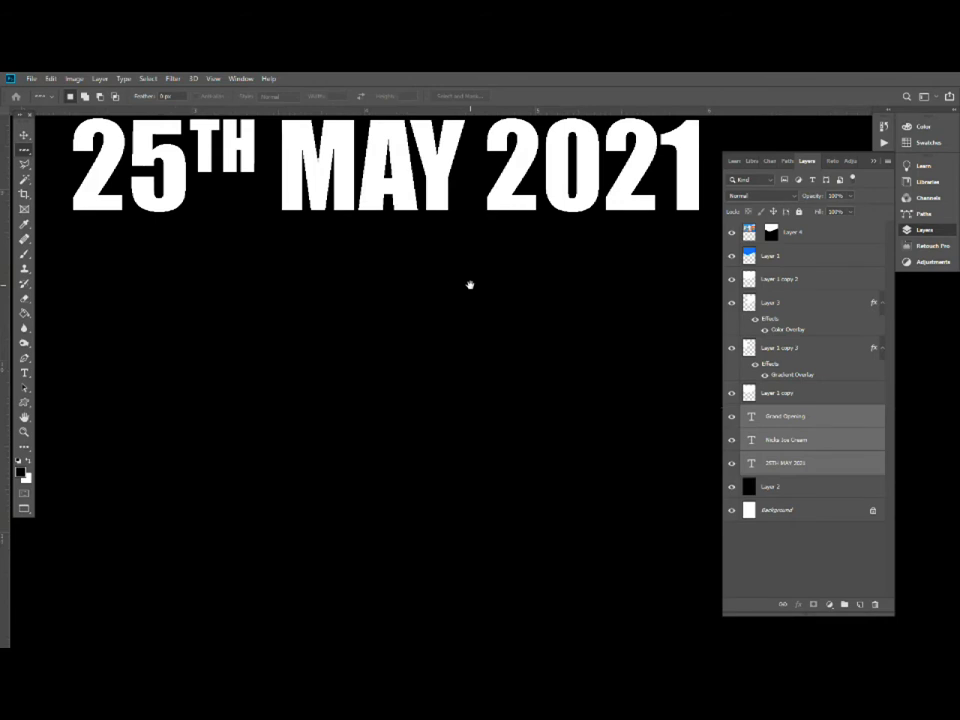
key("ctrl+minus")
On a new layer, stroke the row selection 4 px in white (#ffffff)
key("ctrl+shift+alt+n")
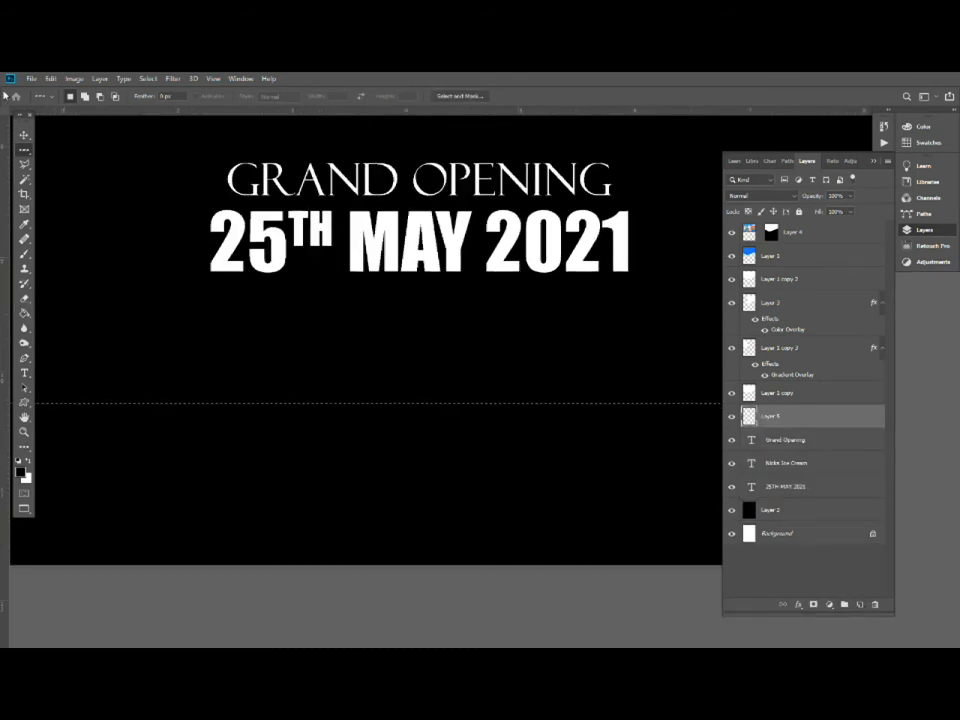
left_click(49, 78)
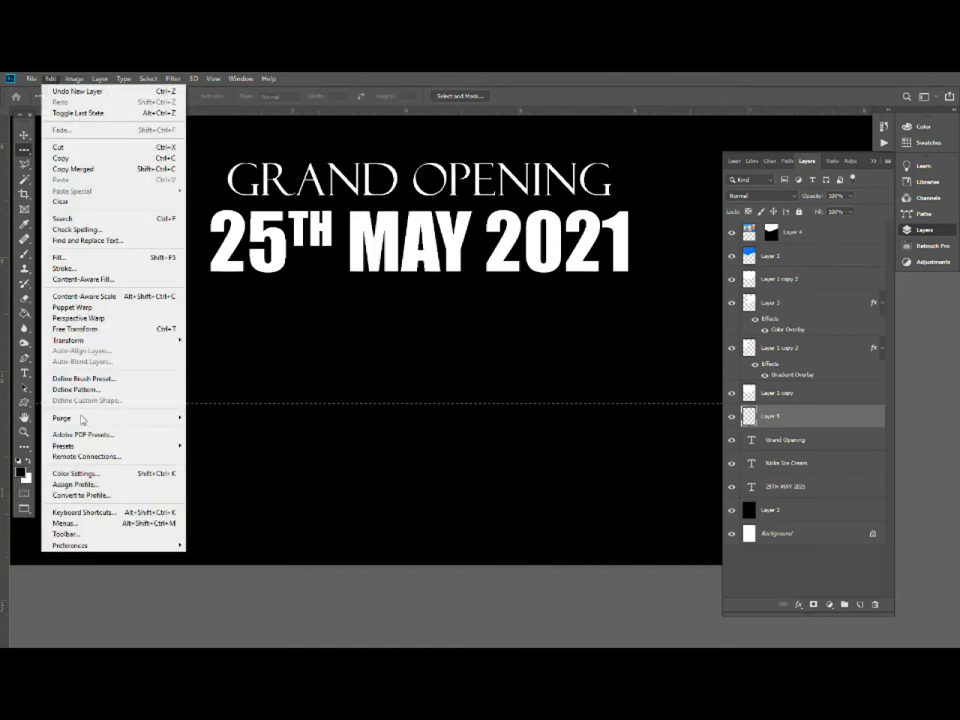
left_click(64, 268)
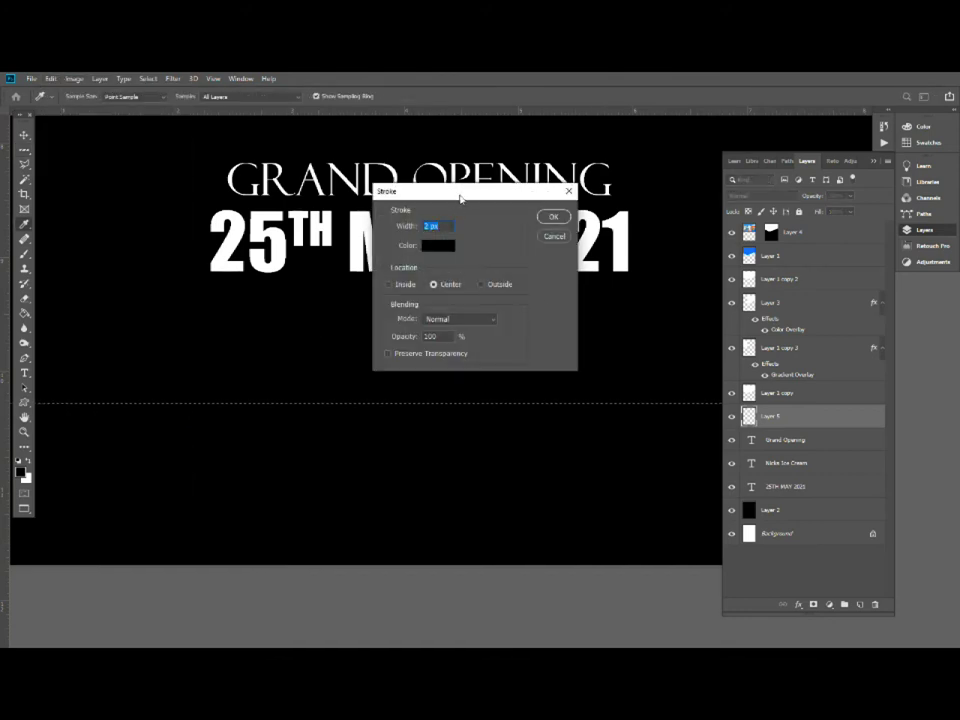
left_click_drag(460, 197, 665, 194)
left_click(643, 242)
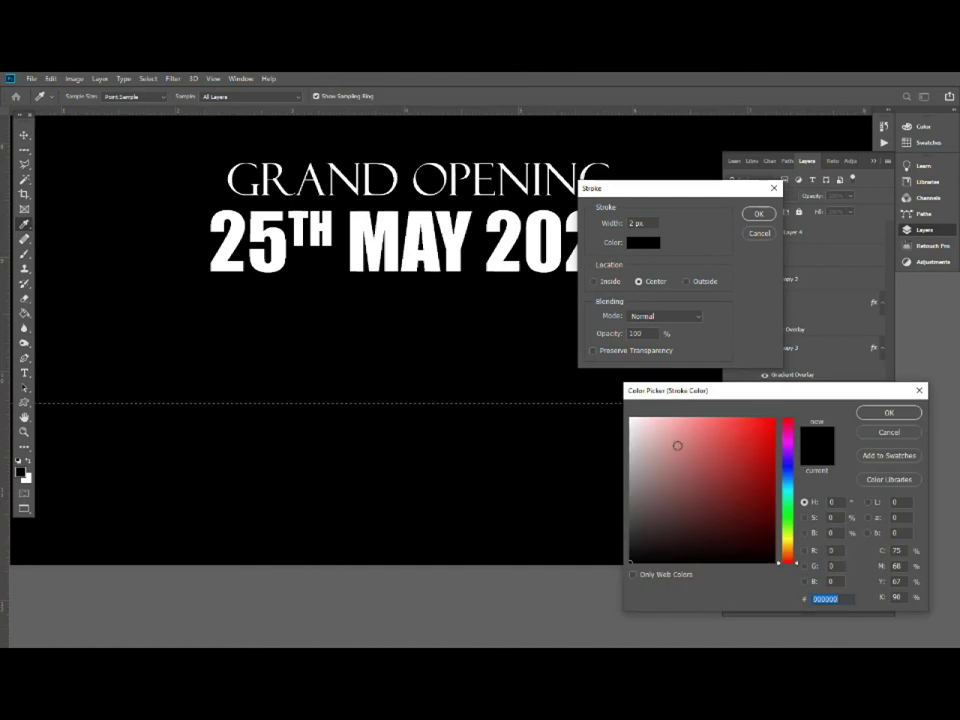
type("ffffff")
left_click(889, 412)
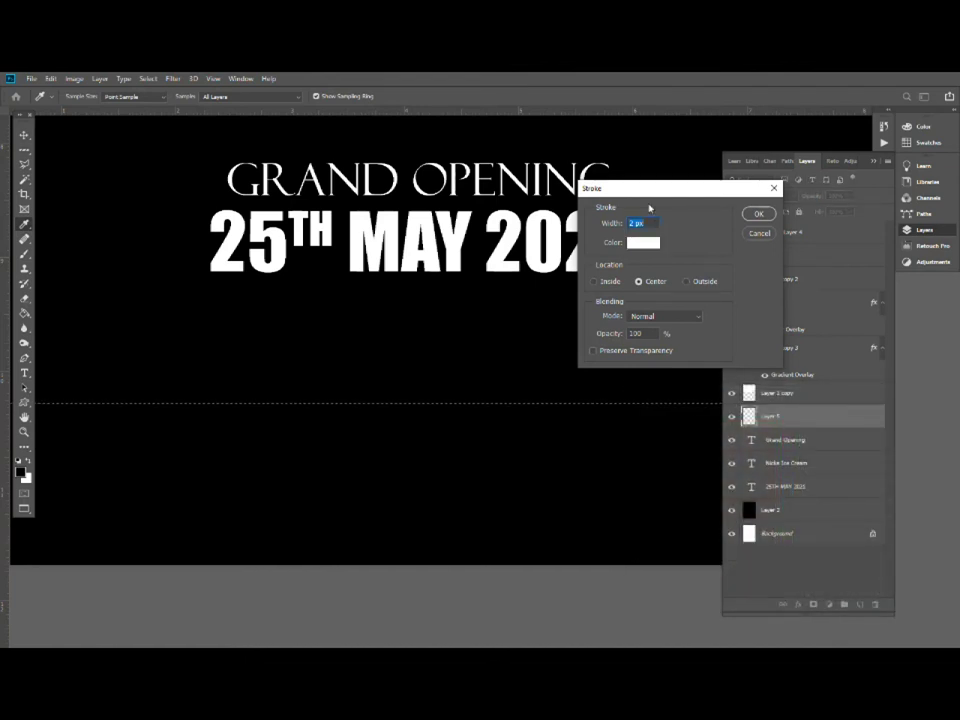
type("4")
left_click(757, 214)
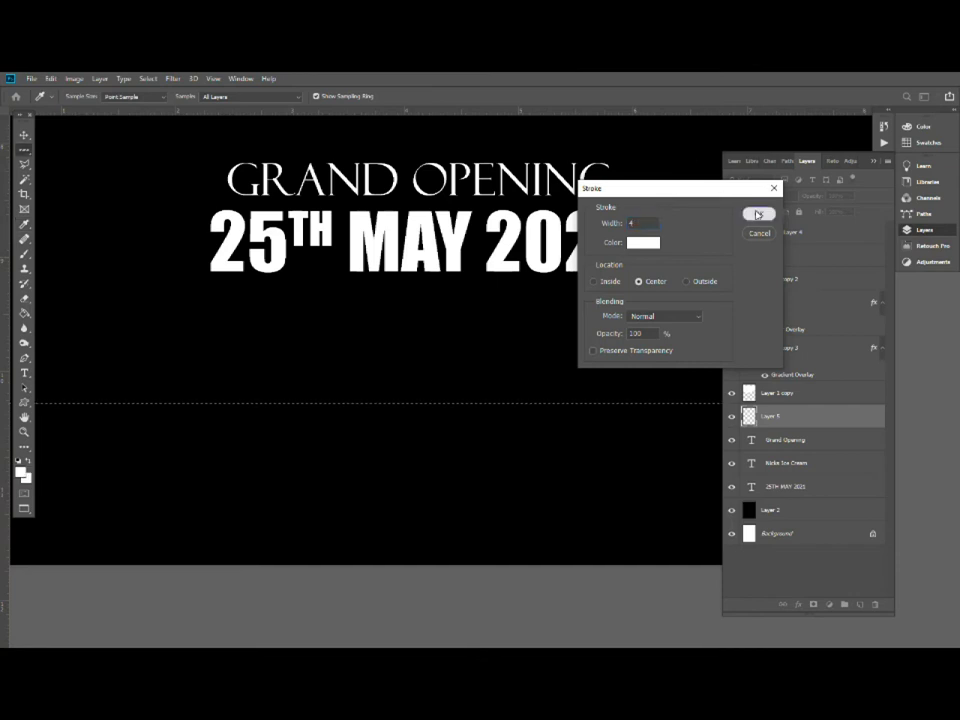
scroll(510, 417, "down", 2)
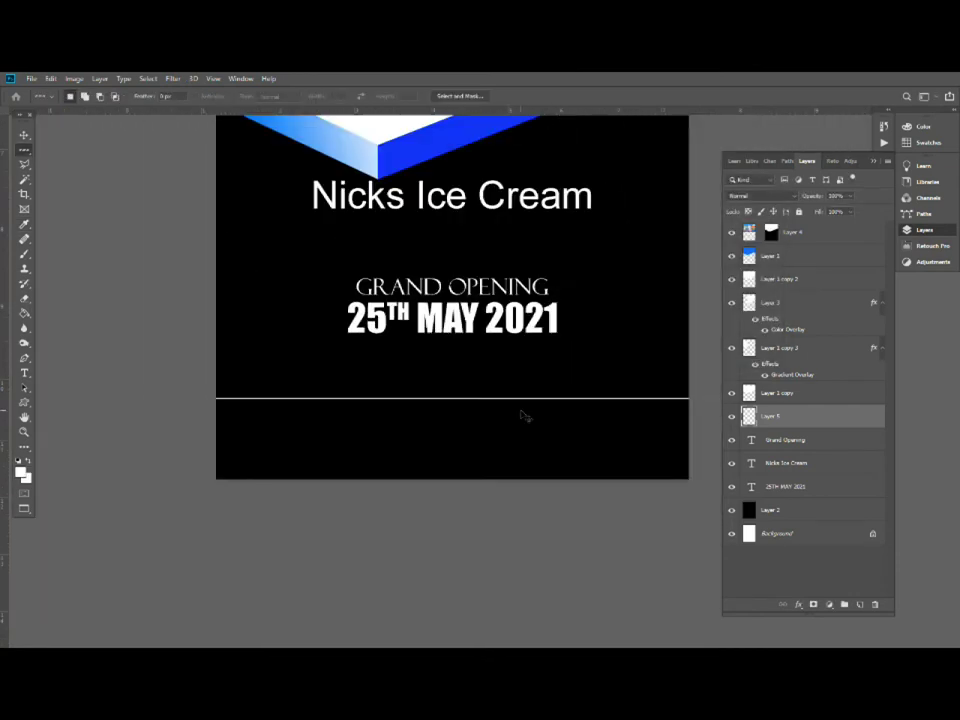
scroll(525, 415, "down", 1)
Add a LOCATION heading on the left below the white line
left_click_drag(532, 440, 541, 452)
key("t")
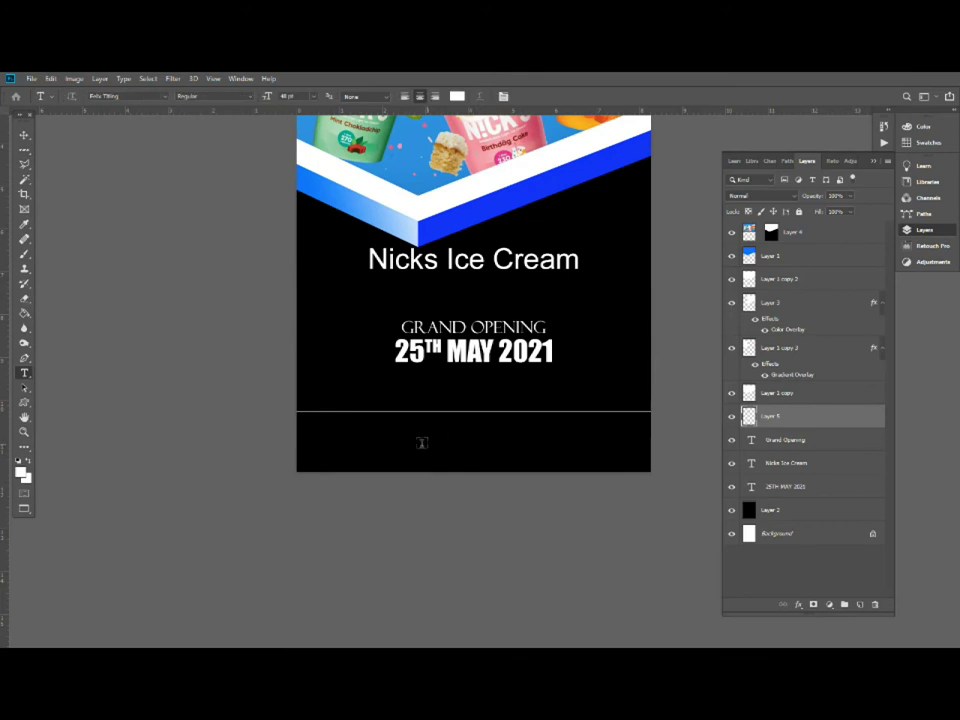
left_click_drag(395, 450, 454, 447)
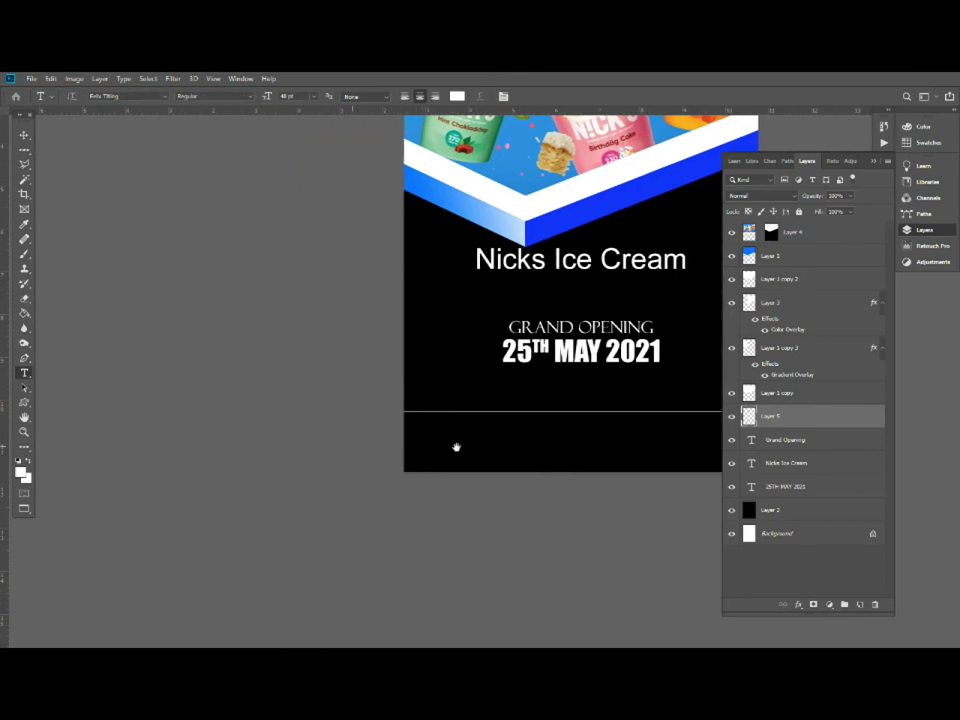
scroll(441, 428, "up", 2)
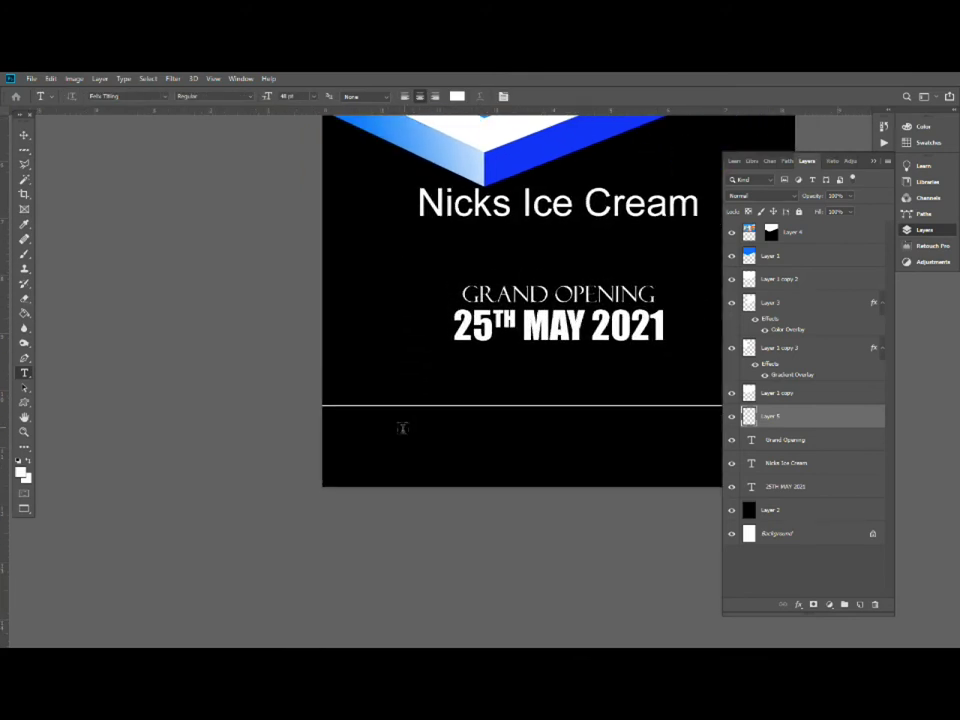
left_click_drag(290, 418, 478, 451)
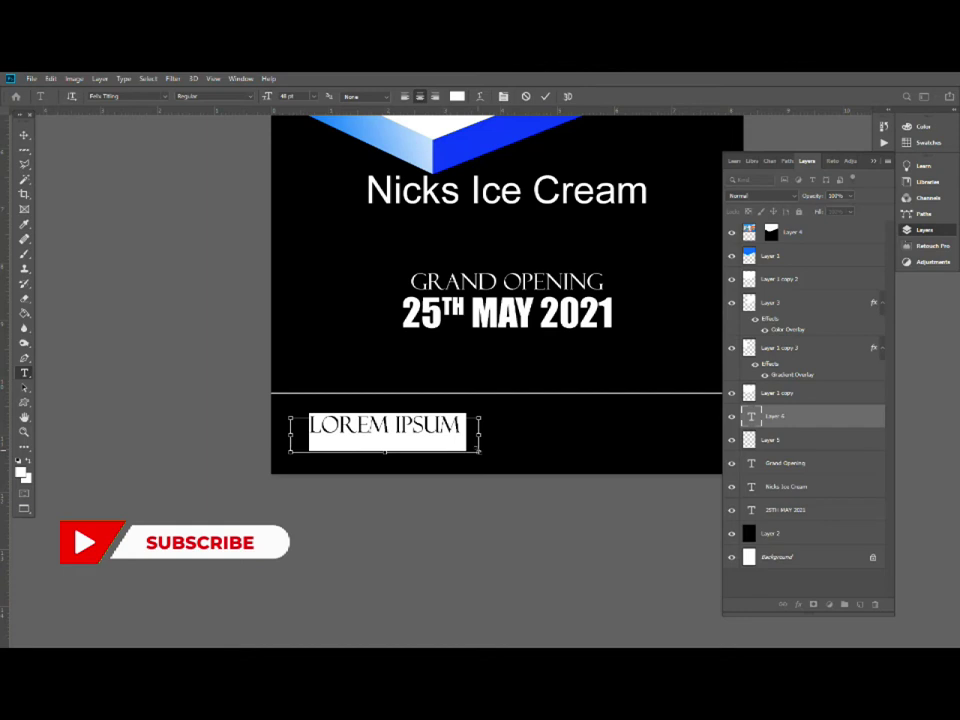
key("ctrl+Return")
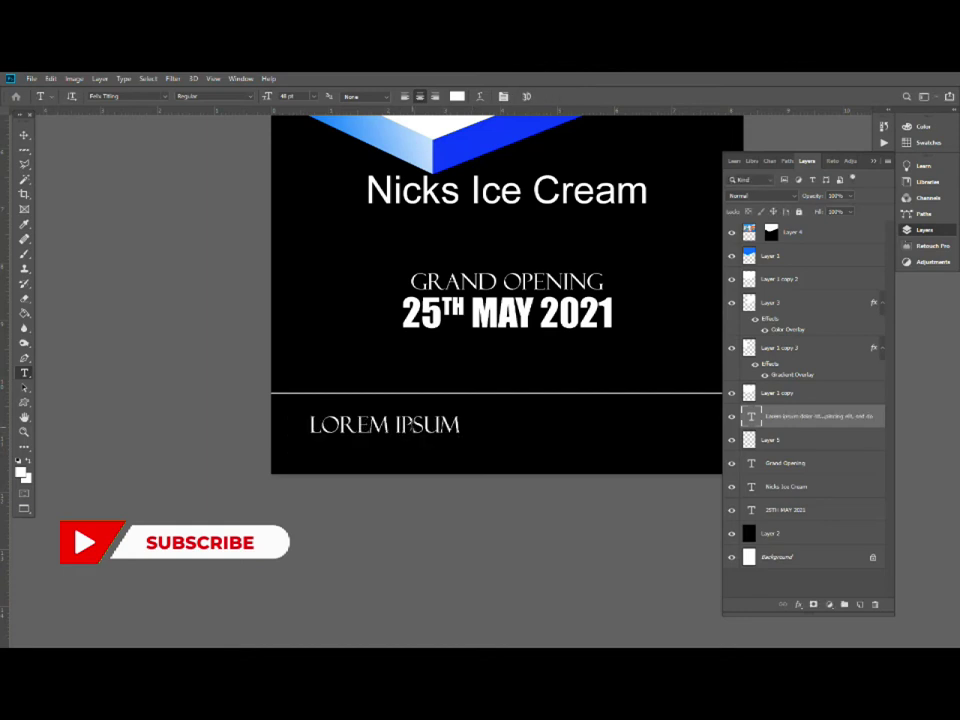
key("ctrl+z")
left_click(322, 427)
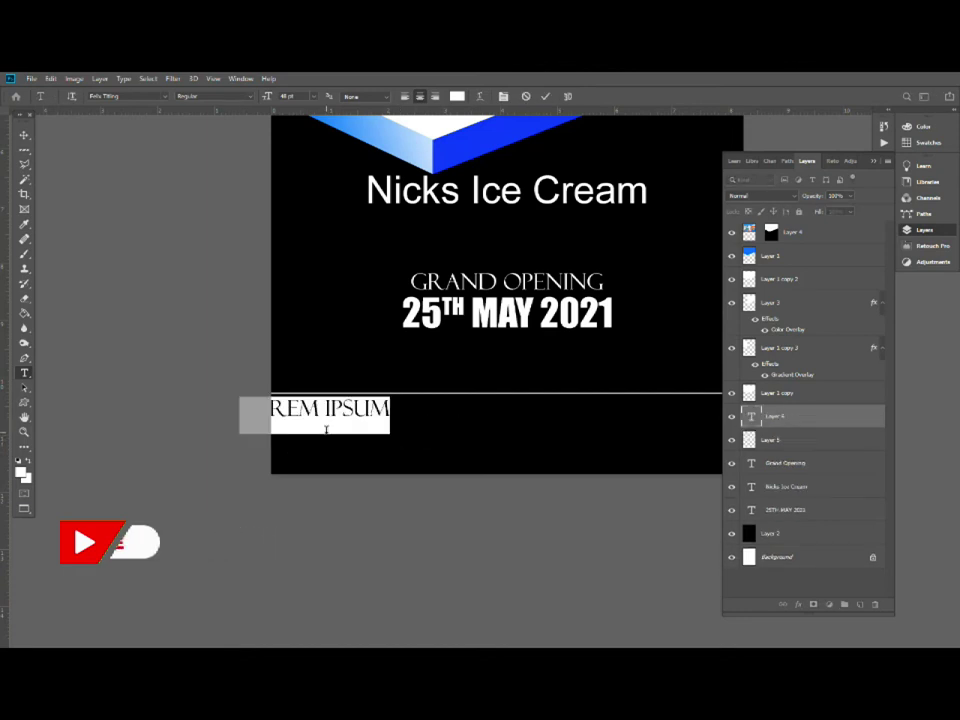
type("LOCATion")
key("ctrl+Return")
mouse_move(422, 411)
left_mouse_down()
mouse_move(504, 413)
mouse_move(478, 416)
left_mouse_up()
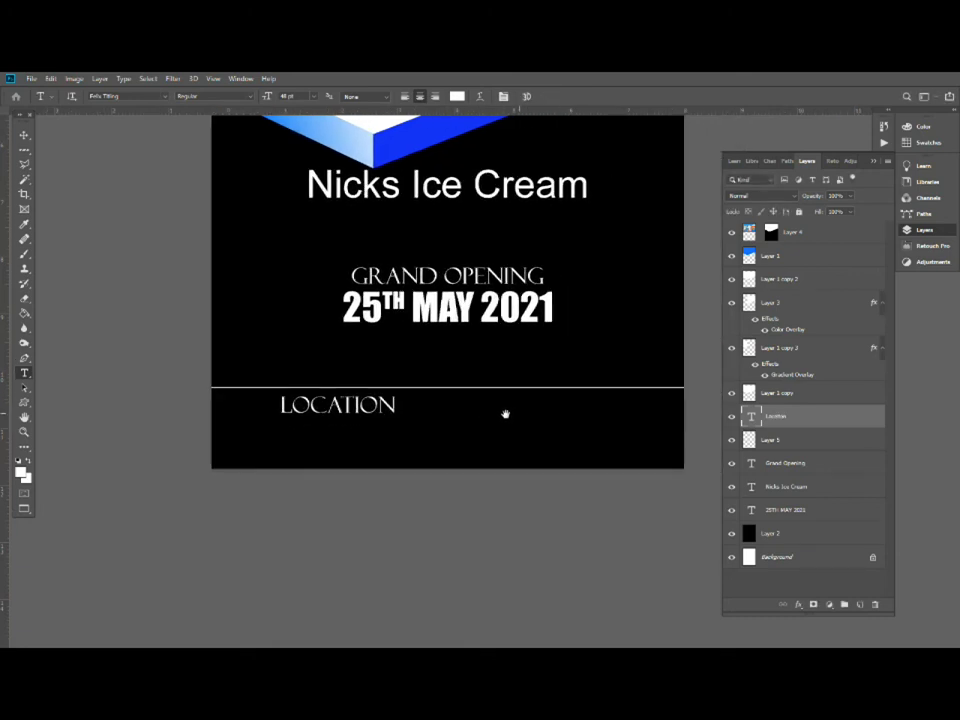
Add a CONTACT heading beside LOCATION and draw a text box under LOCATION
left_click(504, 397)
type("CONTACT")
mouse_move(507, 403)
left_mouse_down()
mouse_move(486, 403)
mouse_move(553, 381)
mouse_move(526, 360)
left_mouse_up()
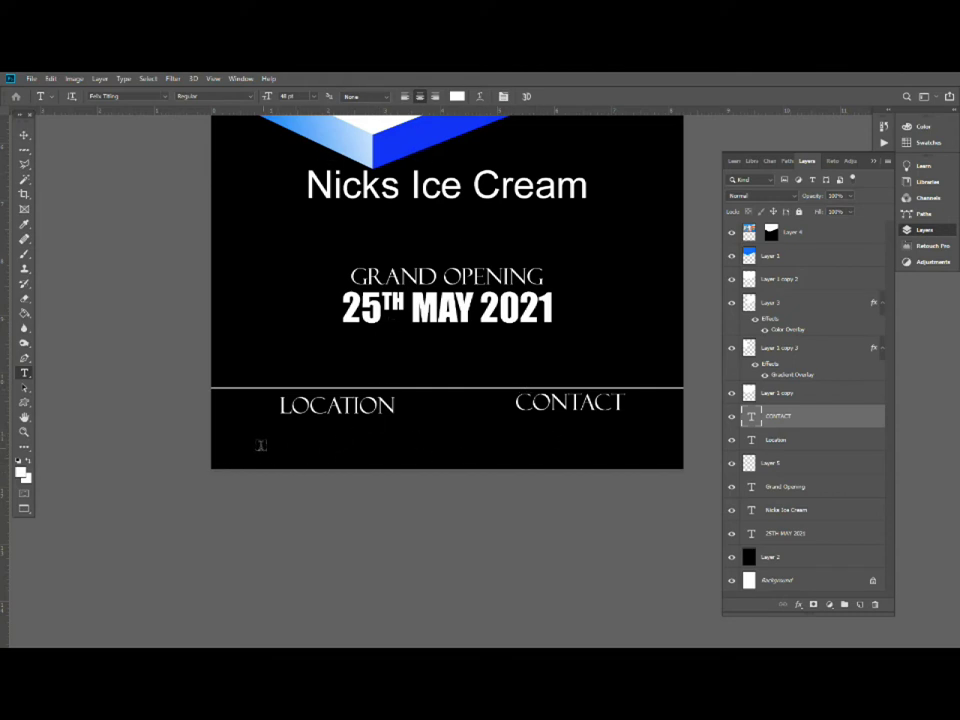
left_click_drag(239, 432, 456, 451)
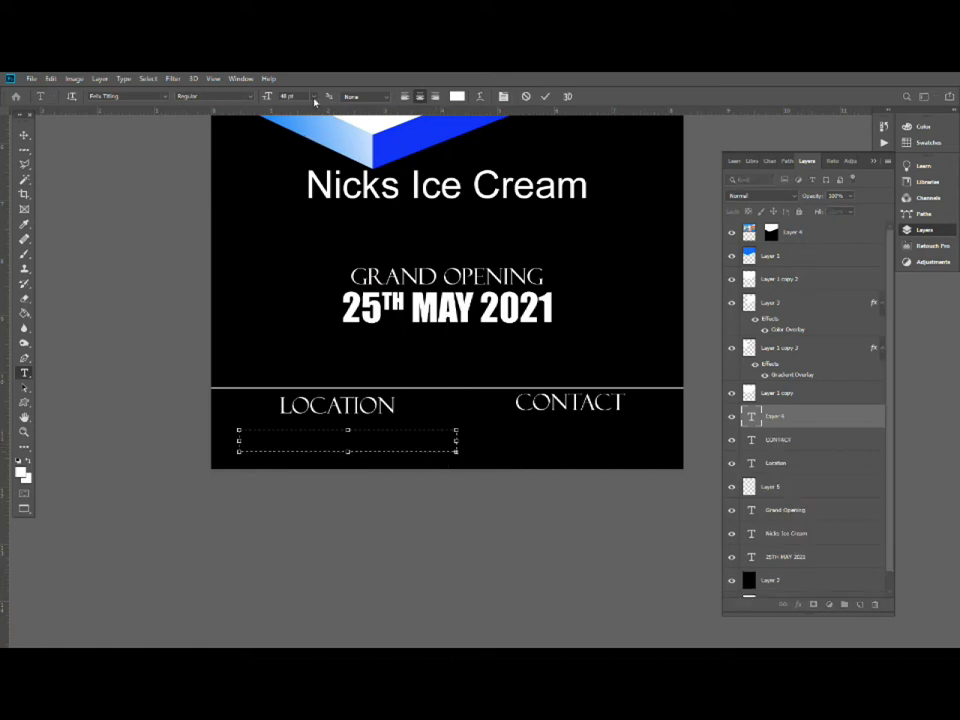
Set the text size to 12 pt and zoom in on the poster's lower headings
left_click(314, 96)
left_click(306, 166)
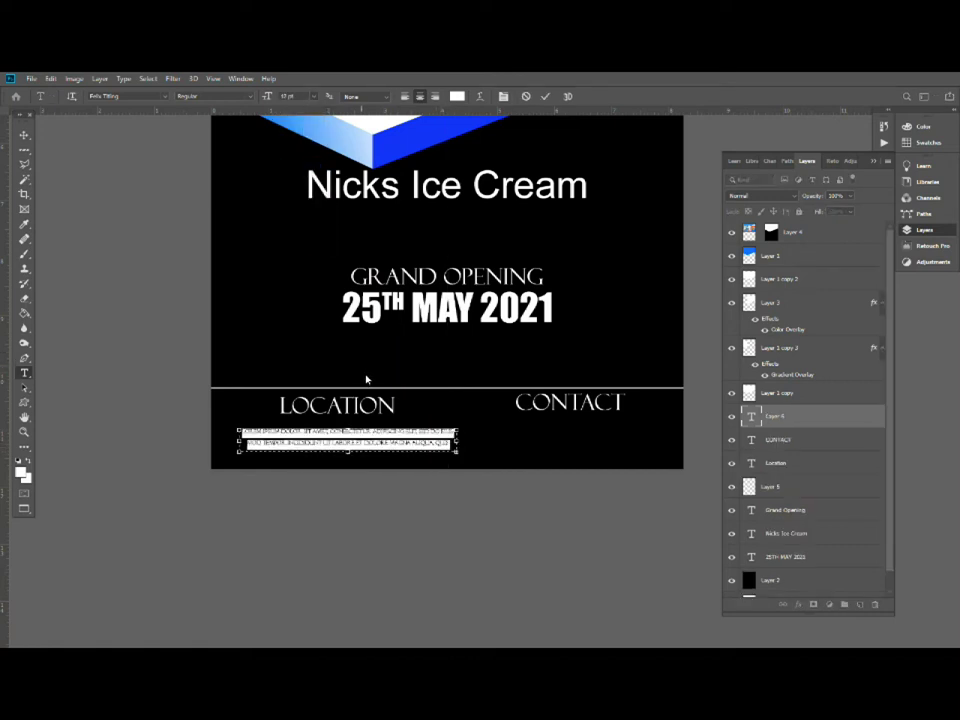
key("ctrl+plus")
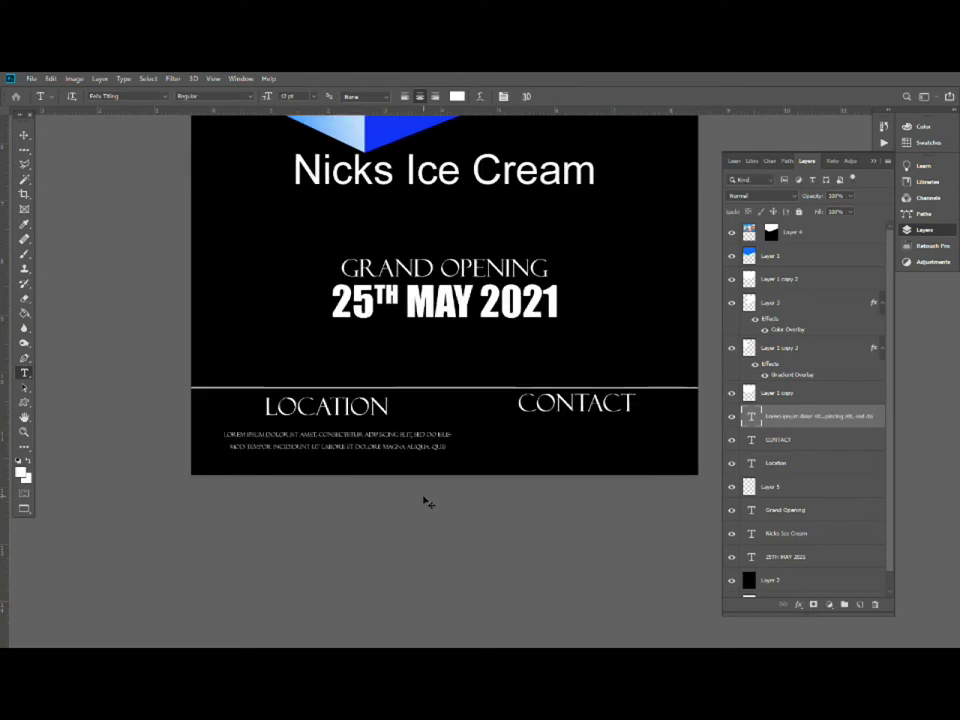
left_click_drag(386, 497, 414, 486)
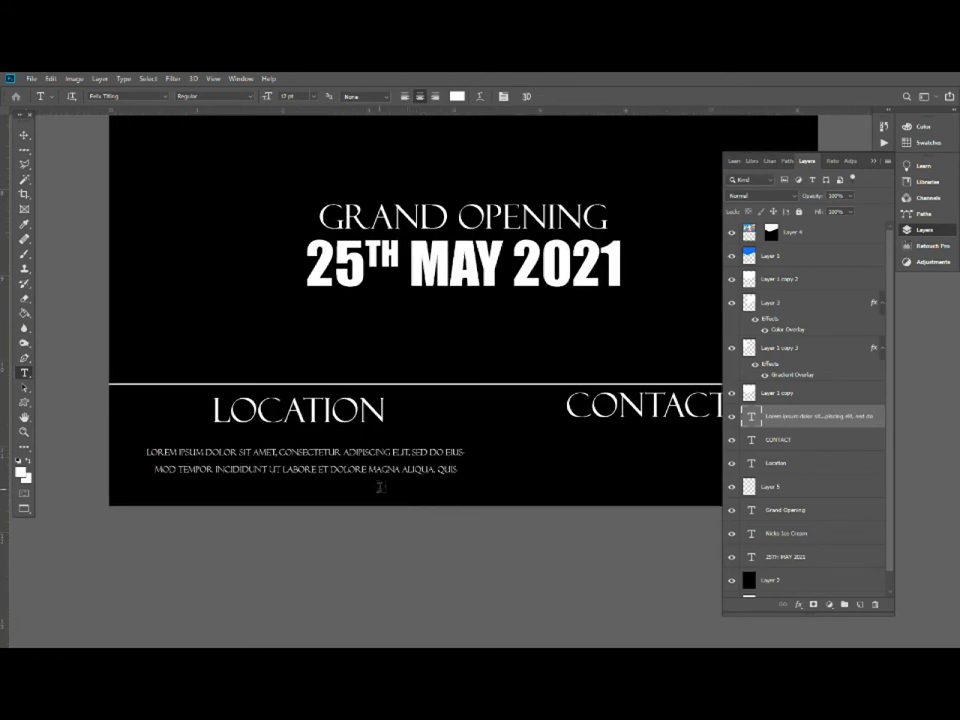
Select the Location and CONTACT layers and nudge CONTACT slightly right and down
right_click(352, 413, "ctrl")
left_click(364, 423)
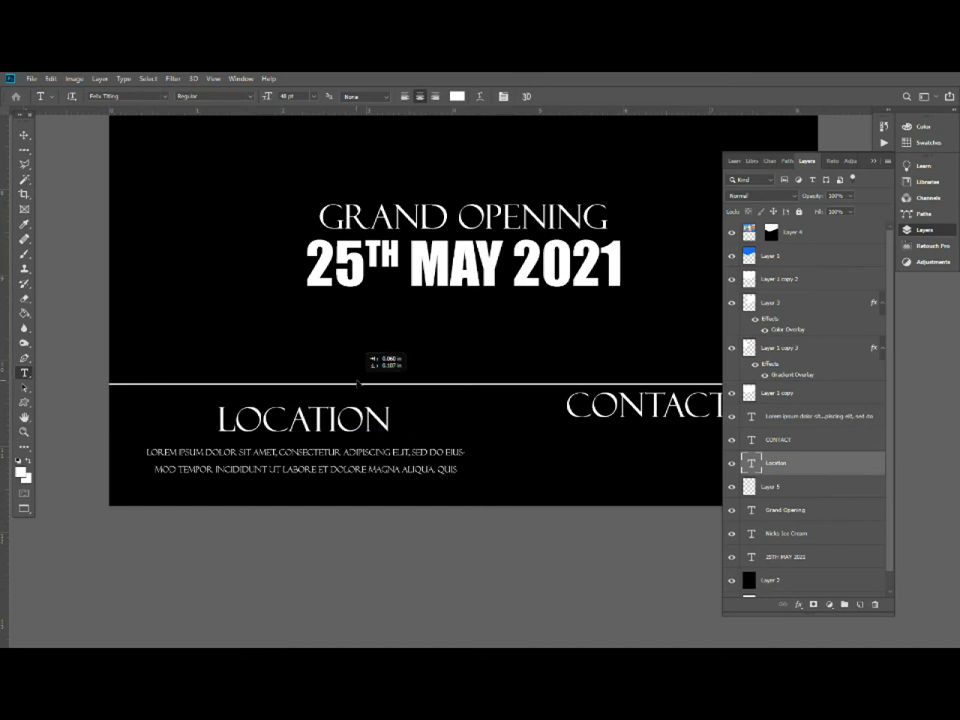
left_click_drag(557, 441, 402, 441)
right_click(519, 392, "ctrl")
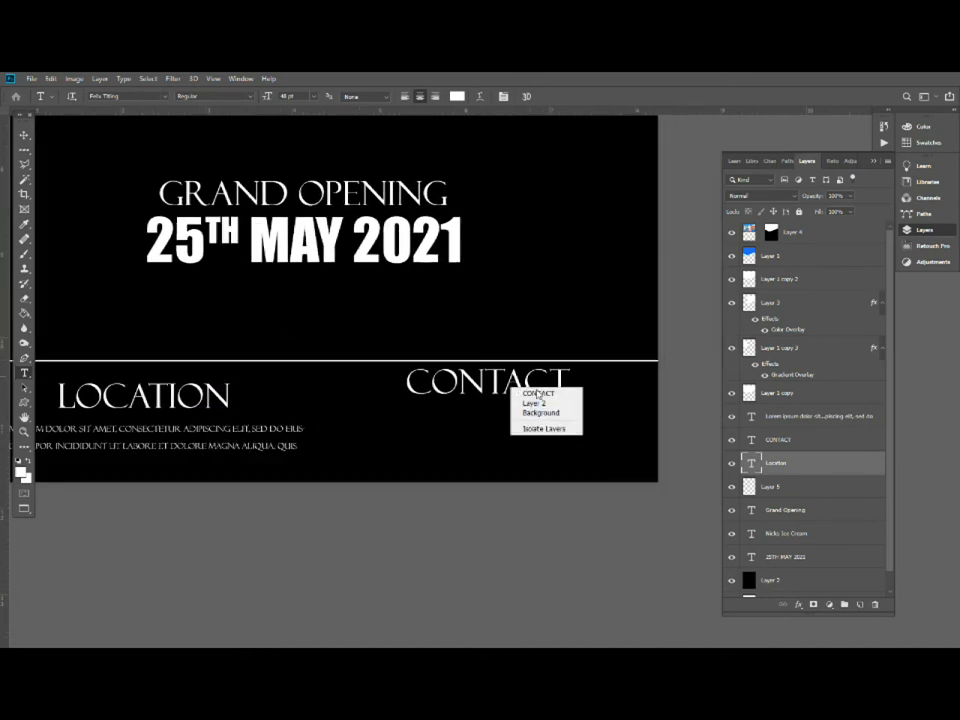
left_click(530, 393)
left_click_drag(522, 347, 533, 357)
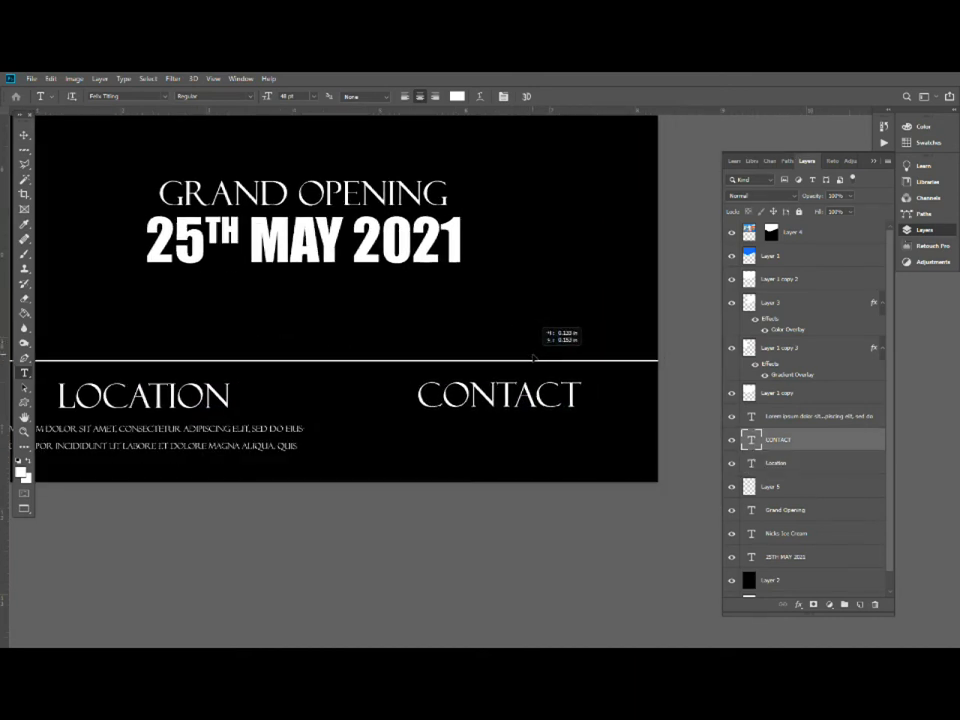
Add the contact phone number as text, centred below CONTACT
left_click(429, 432)
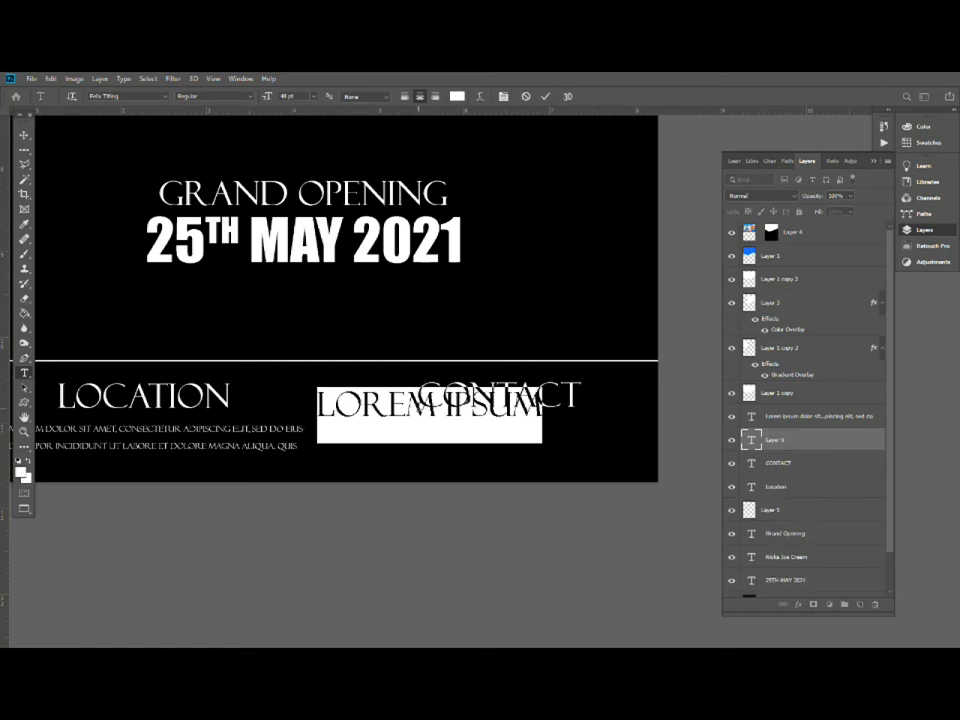
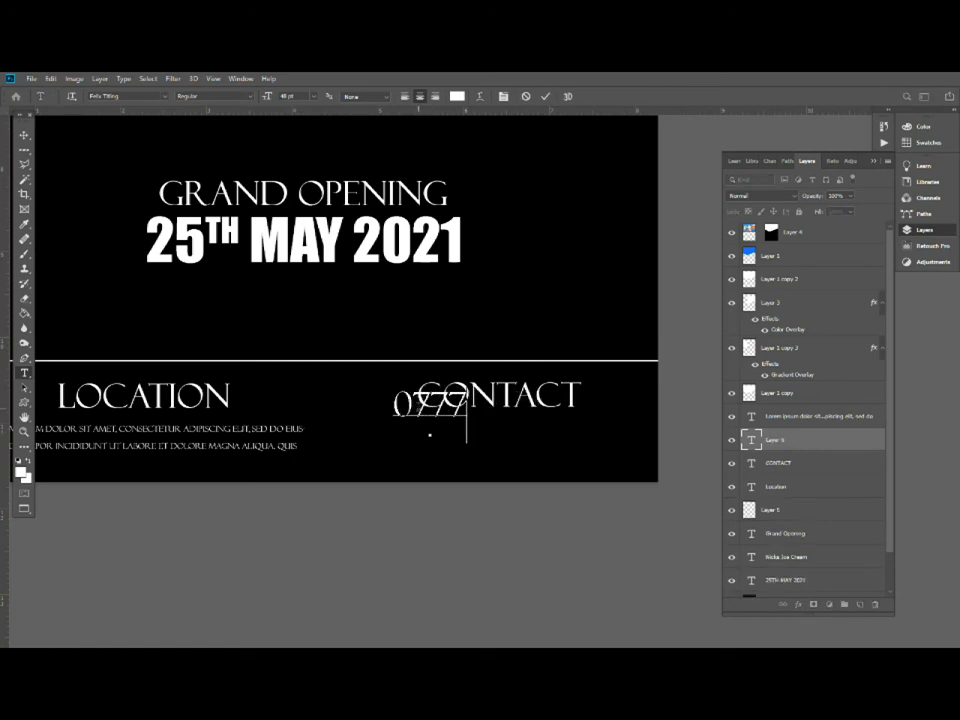
key("ctrl+Return")
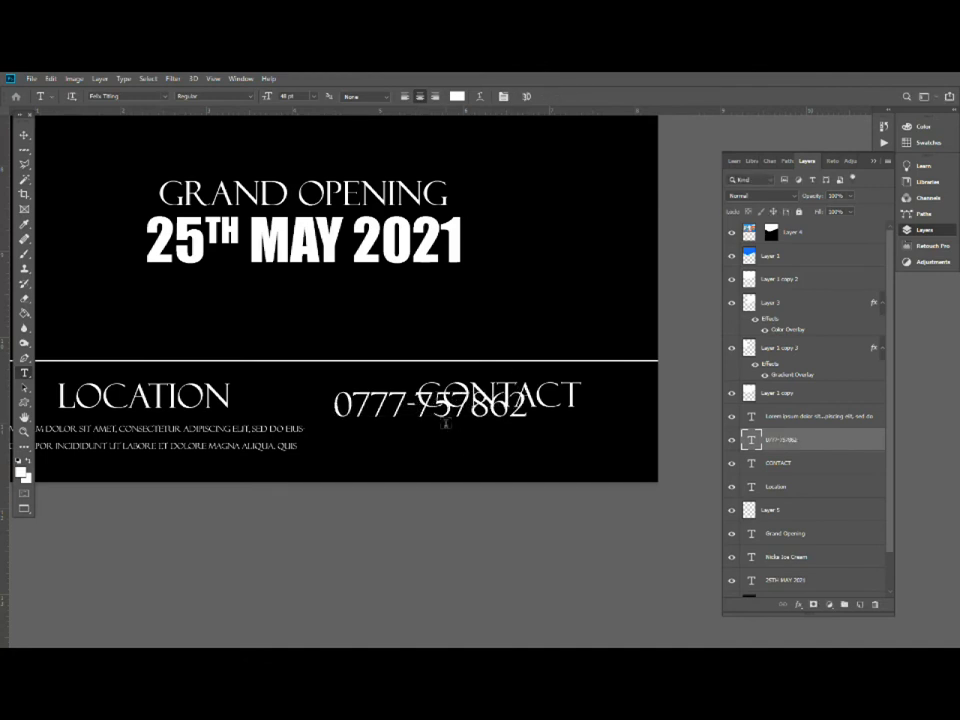
left_click_drag(410, 374, 477, 408)
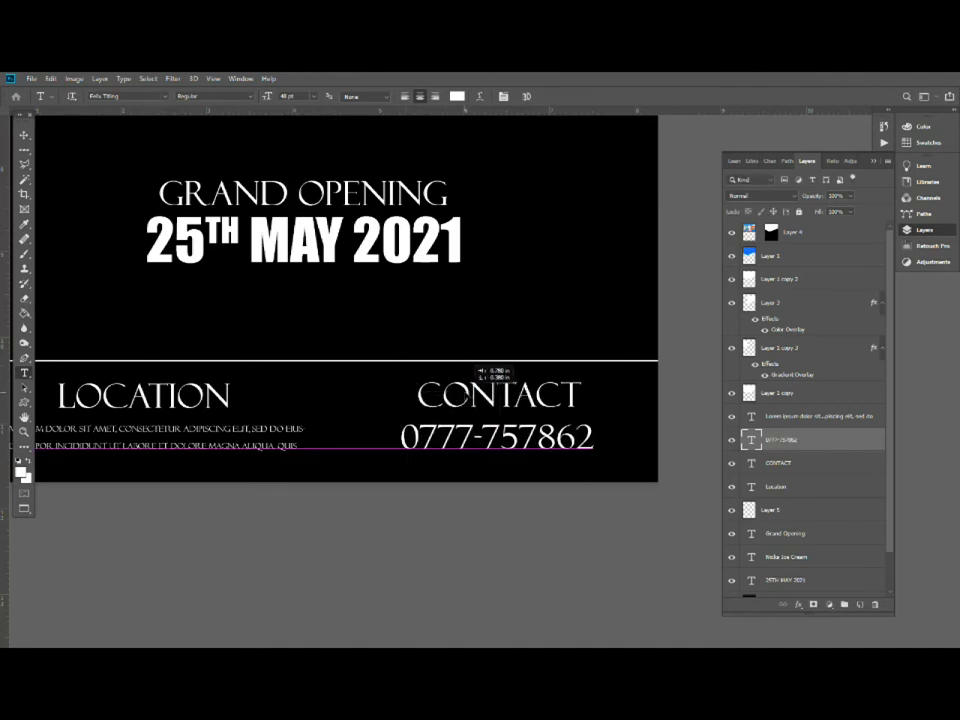
Shrink the phone number proportionally, fit the poster on screen, and nudge the number left
key("ctrl+t")
left_click_drag(594, 424, 559, 424)
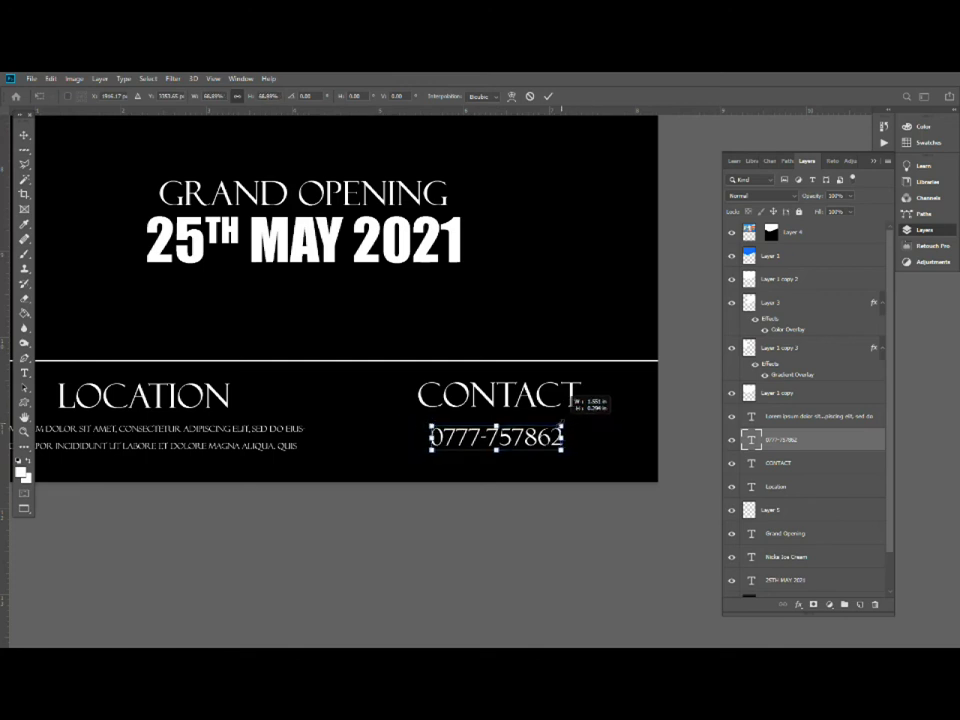
key("Return")
key("t")
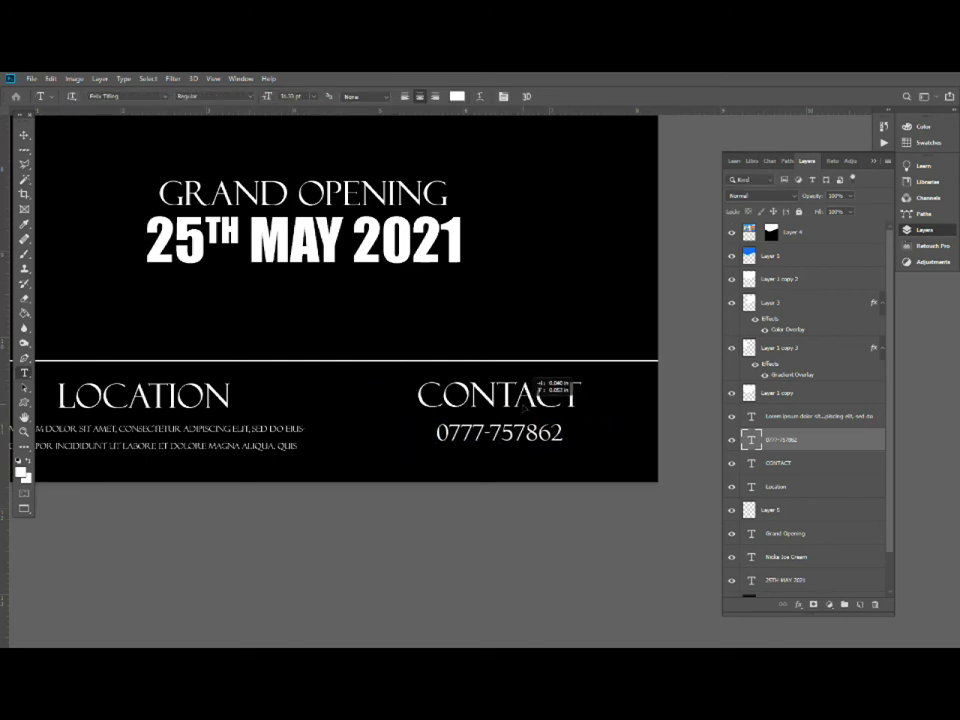
key("ctrl+0")
key("ctrl+Left")
key("ctrl+Left")
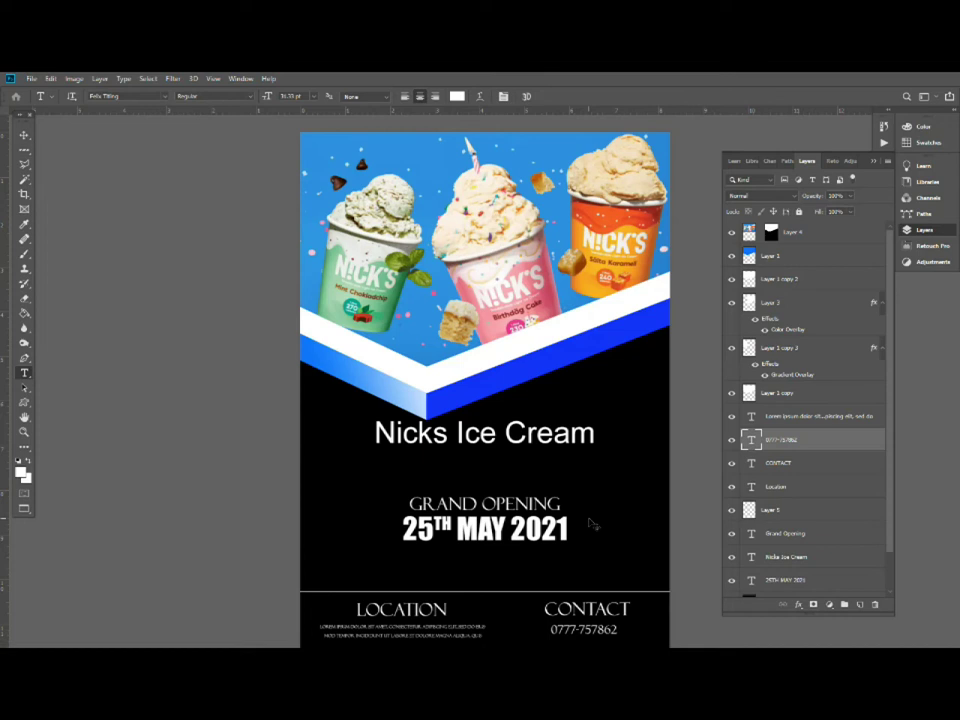
Save the flyer as 123.psd on the Desktop, accepting the compatibility option
key("v")
left_click(31, 78)
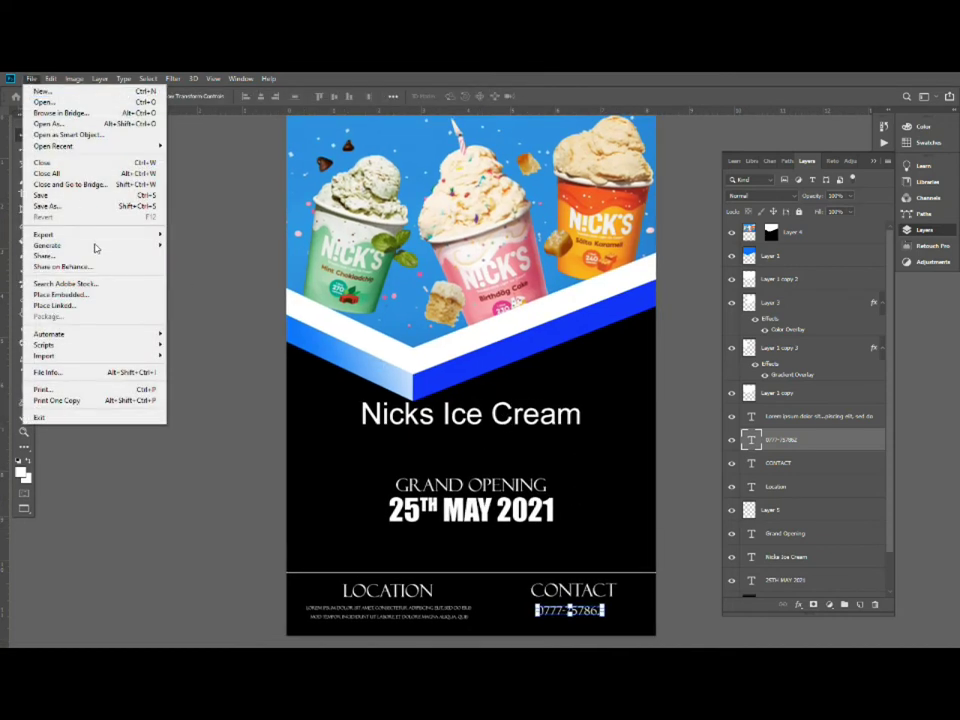
left_click(52, 196)
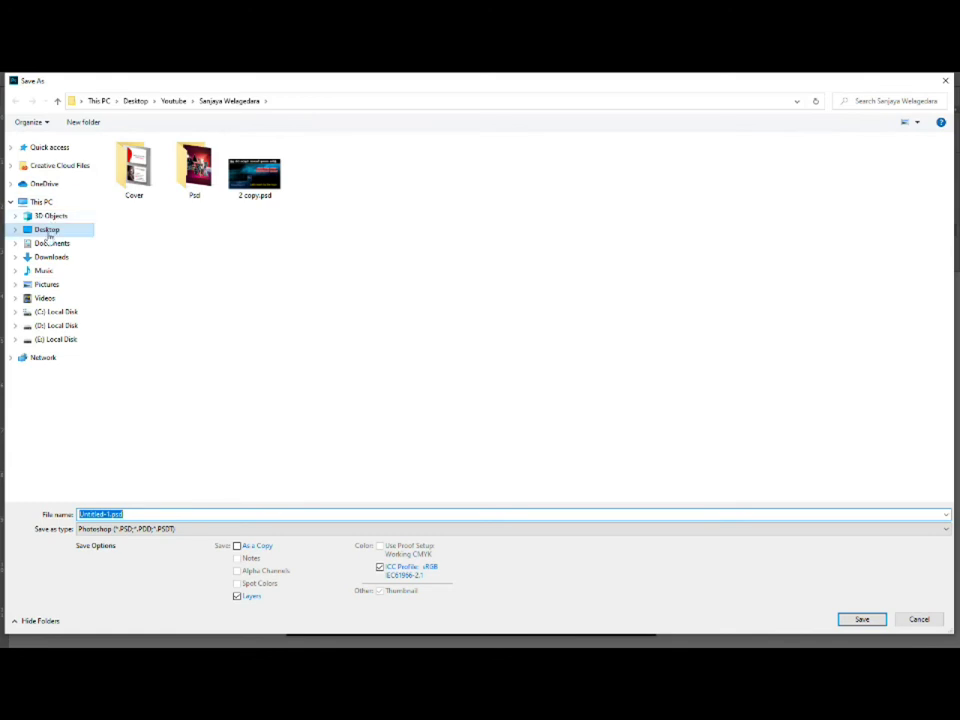
left_click(58, 230)
left_click(212, 514)
type("1")
key("Return")
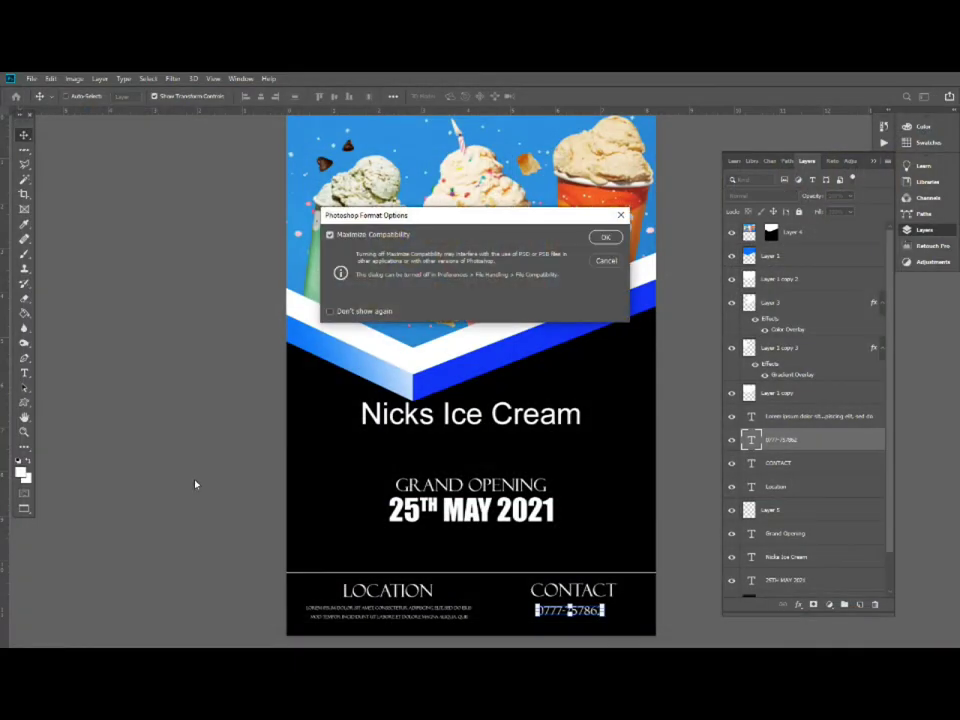
key("Return")
Save a JPEG copy at maximum quality 12 and close the document
key("ctrl+alt+s")
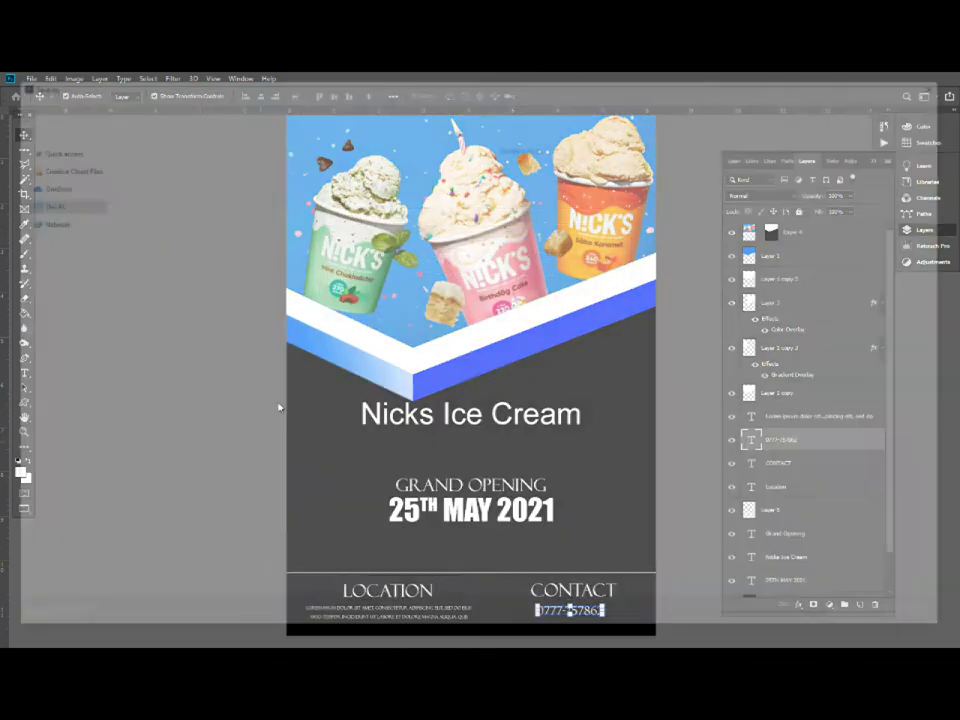
left_click(161, 527)
left_click(161, 395)
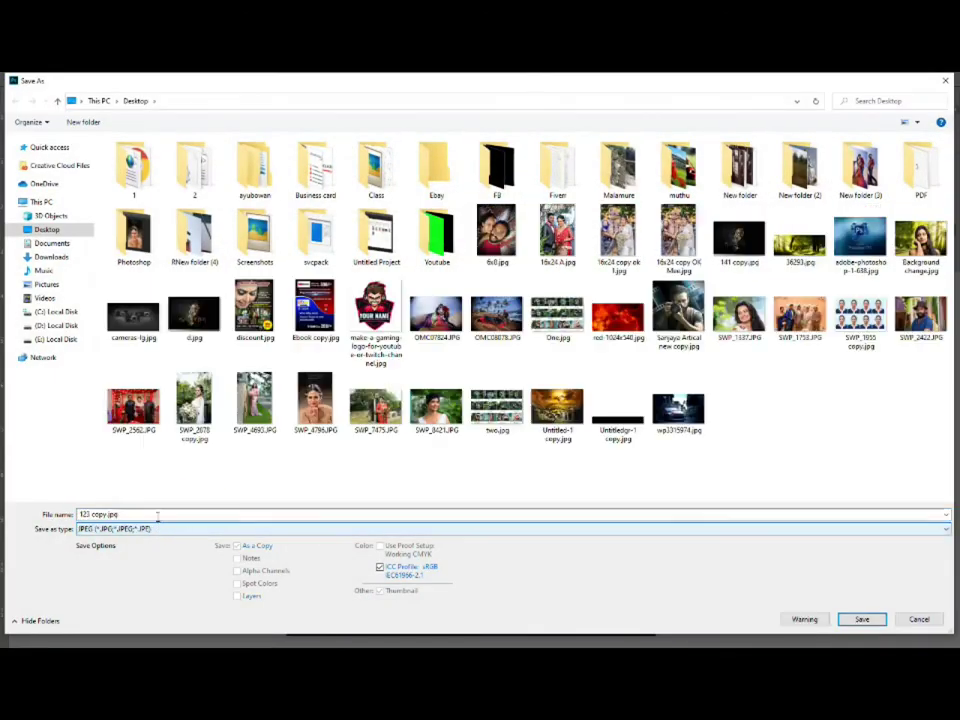
key("Return")
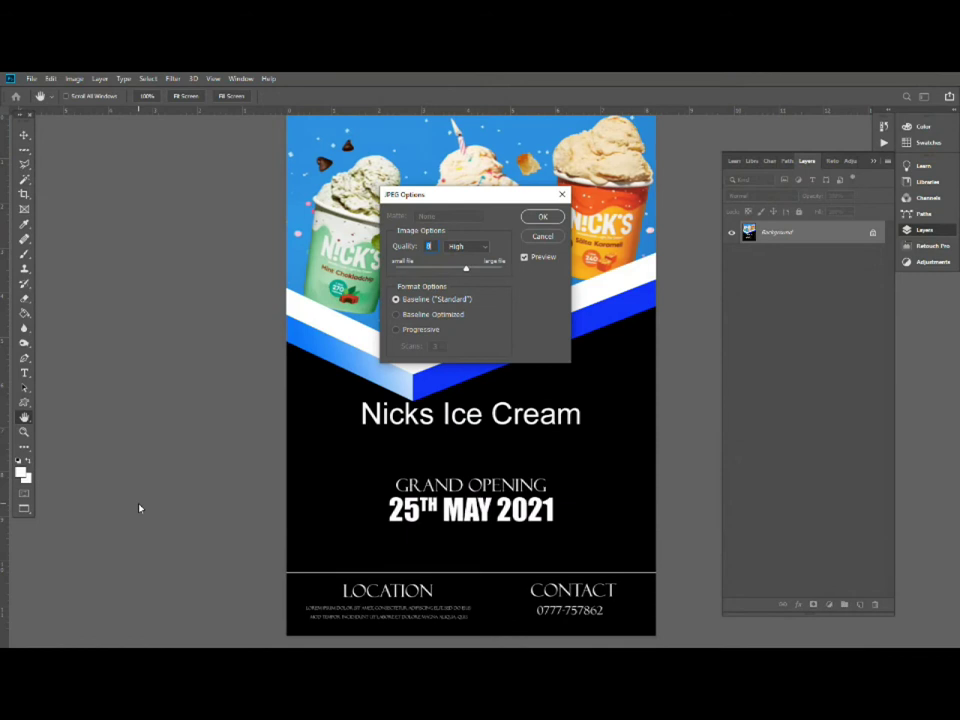
type("2")
key("Return")
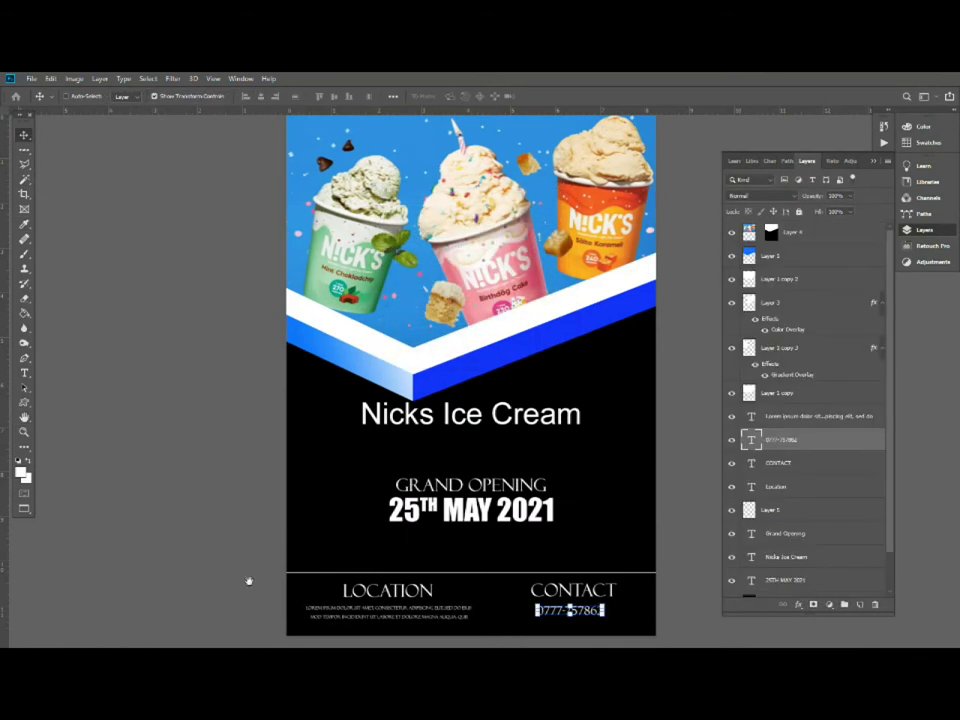
key("ctrl+w")
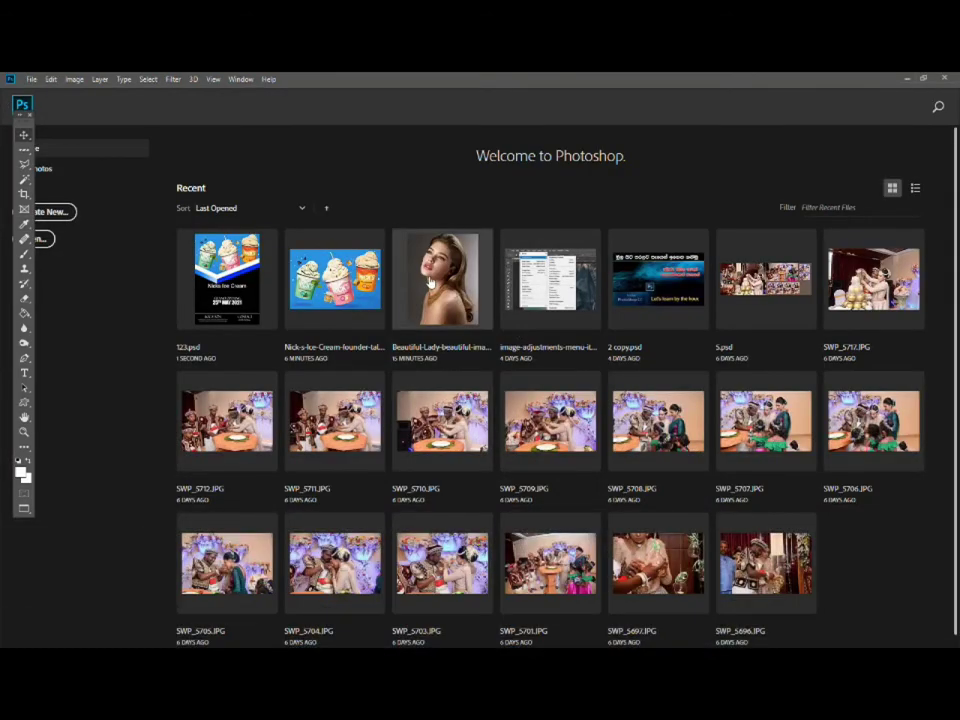
Create a blank white A4 document, 210 × 297 mm at 300 ppi
left_click(50, 211)
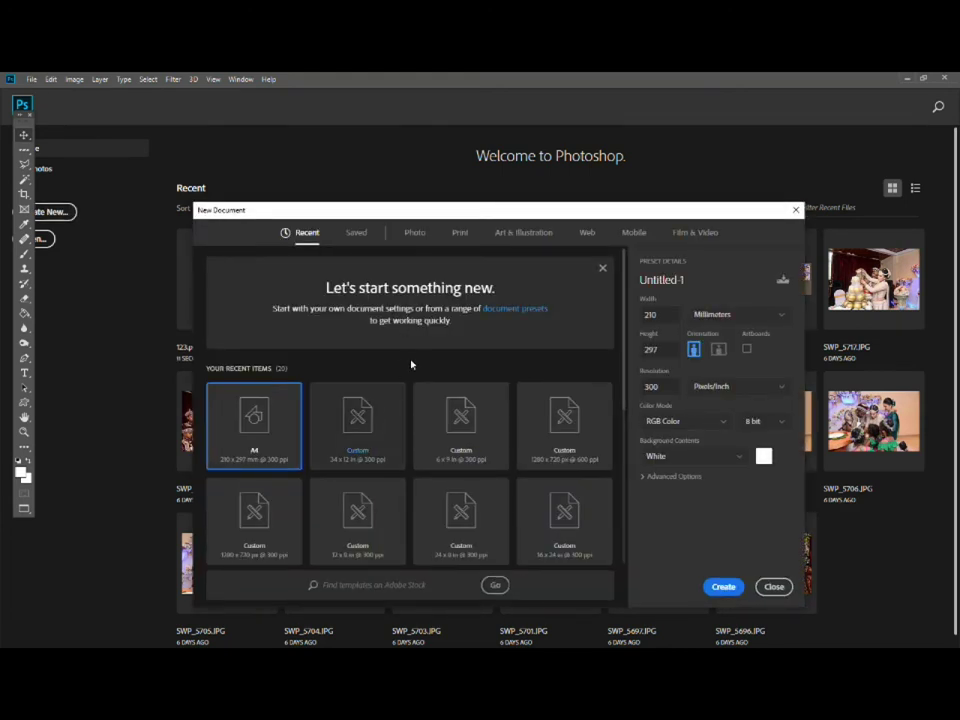
left_click(723, 586)
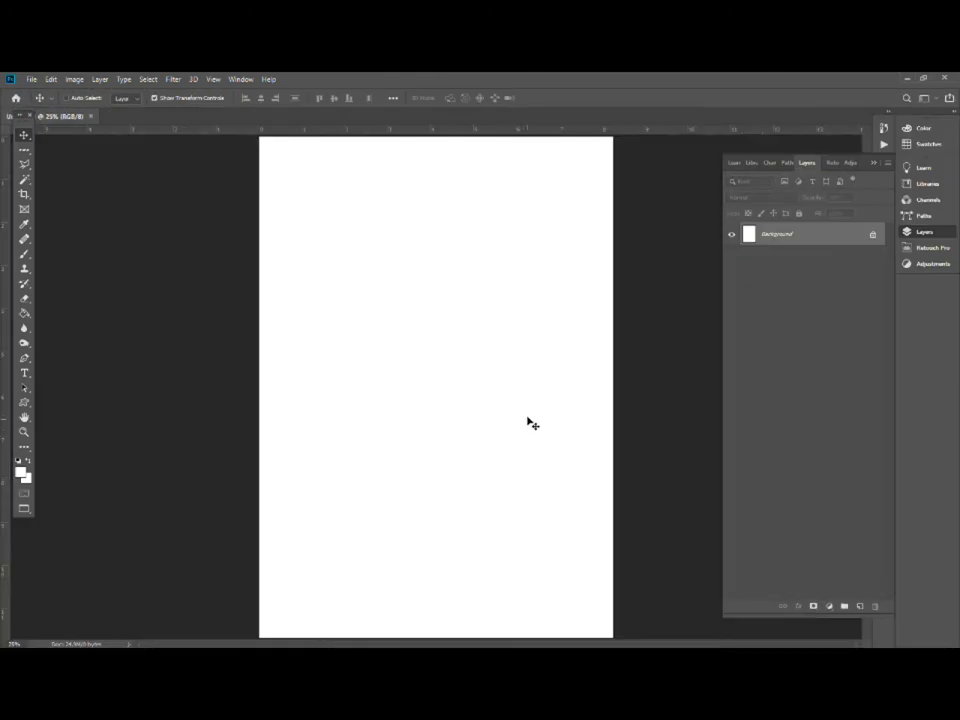
left_click_drag(529, 422, 544, 395)
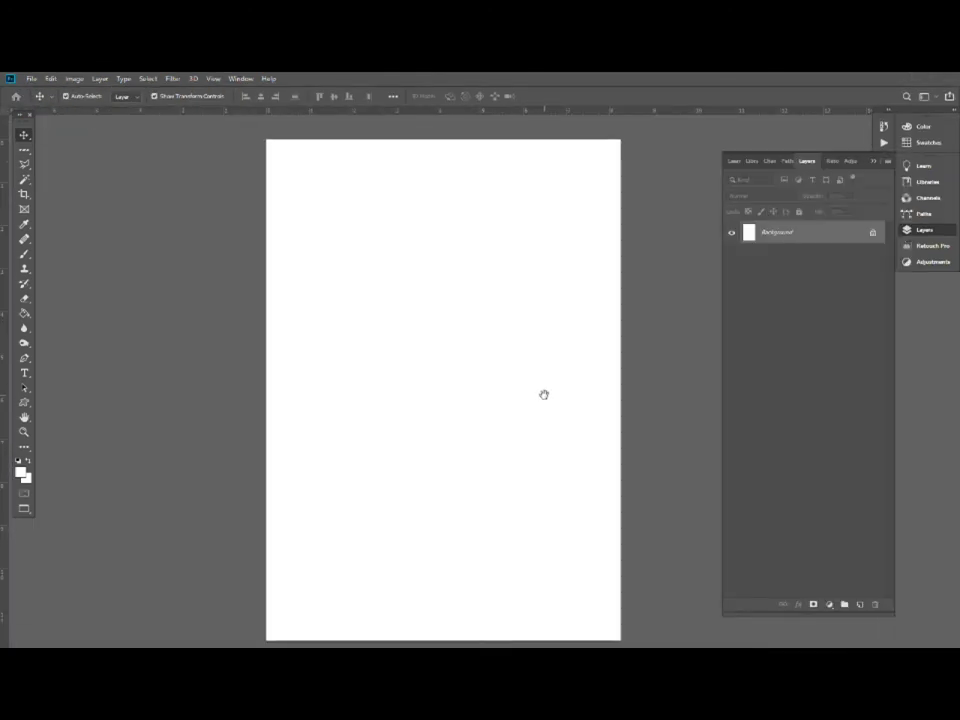
Draw a circular elliptical selection in the page's upper right
key("ctrl+minus")
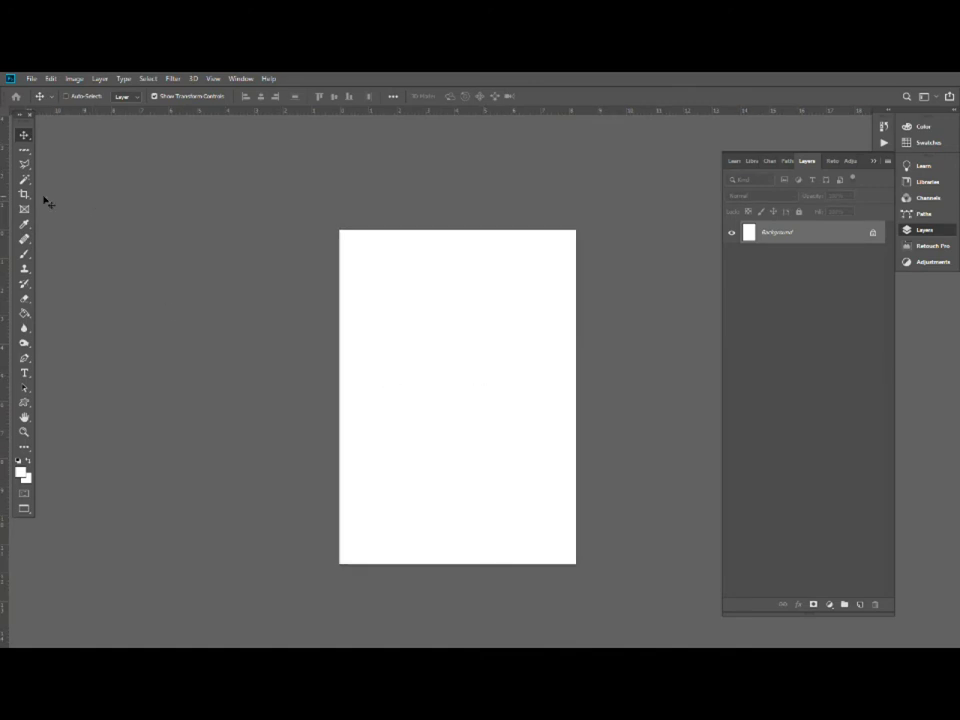
left_click(24, 150)
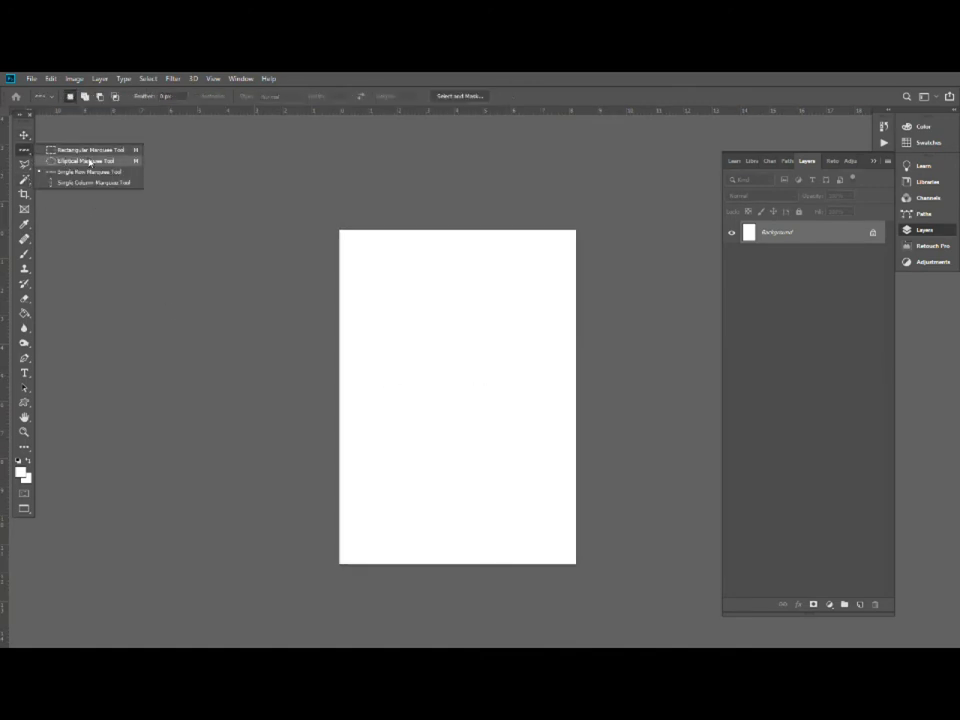
left_click(102, 163)
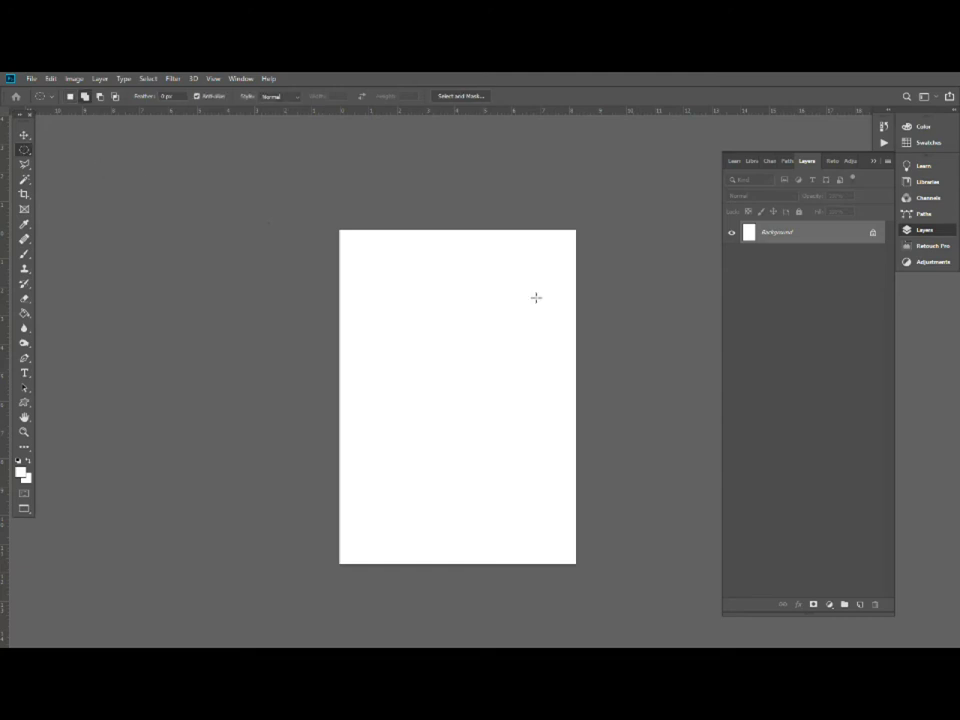
left_click_drag(437, 271, 537, 382)
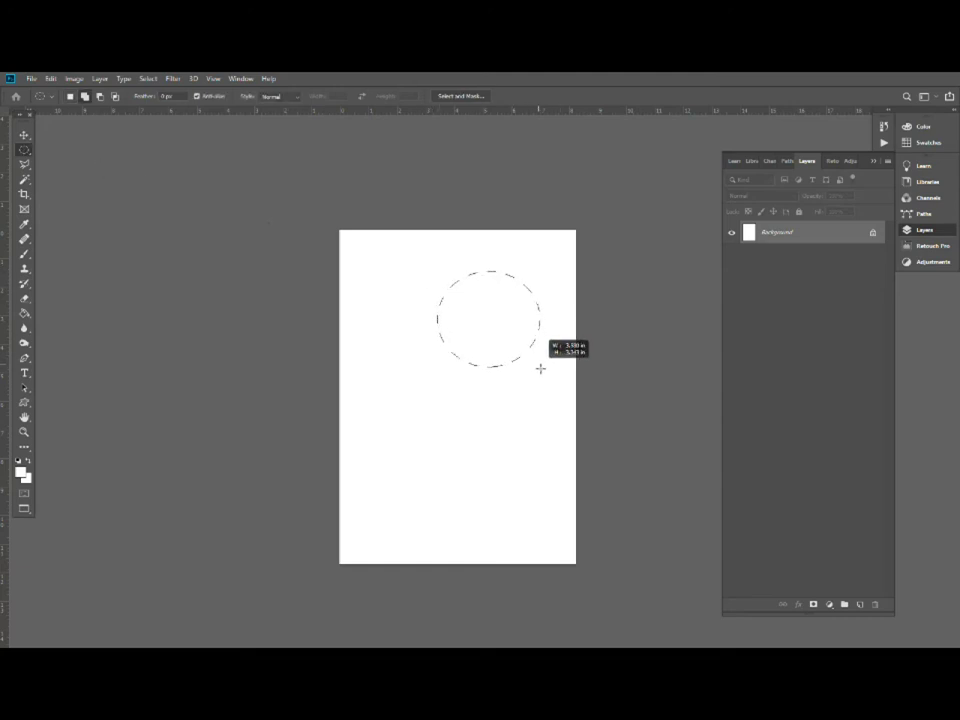
left_click_drag(537, 382, 541, 385)
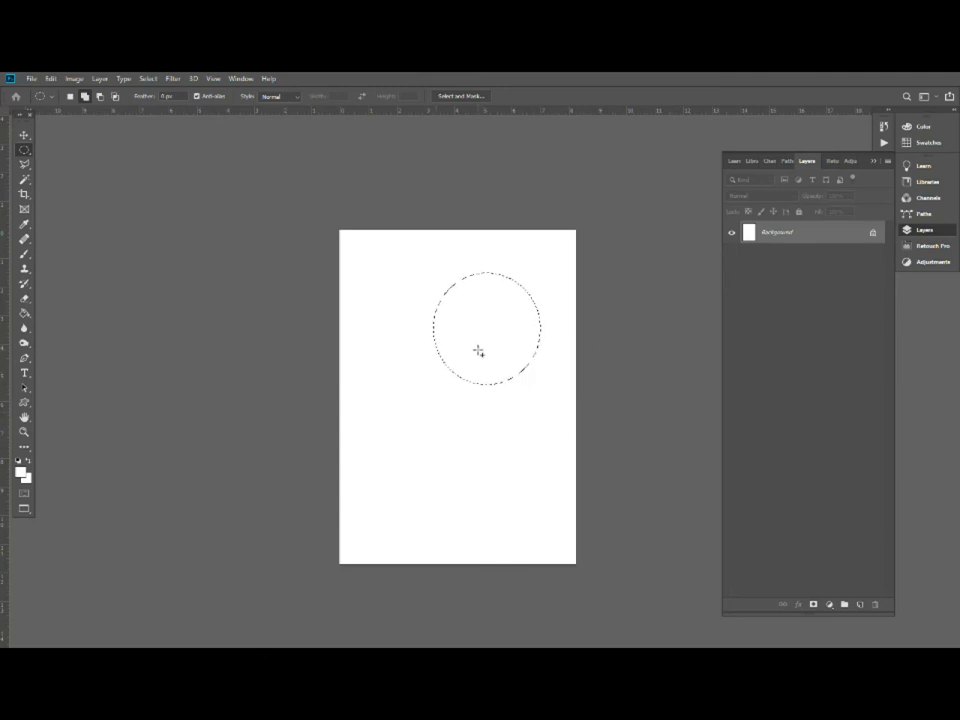
Add a new empty layer for the circle
key("ctrl+shift+alt+n")
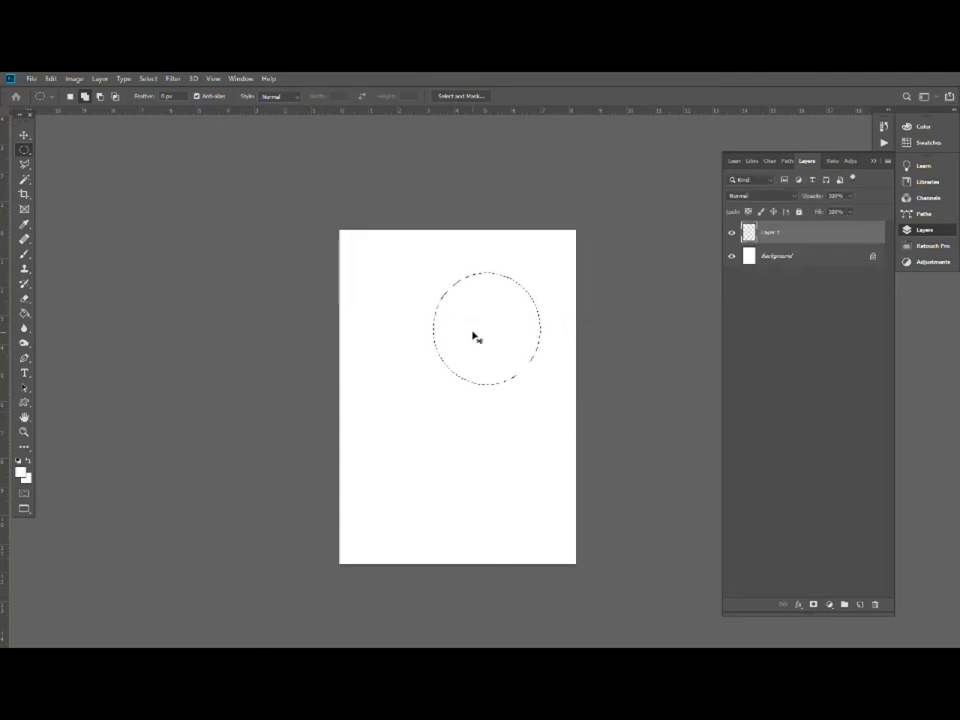
key("ctrl+z")
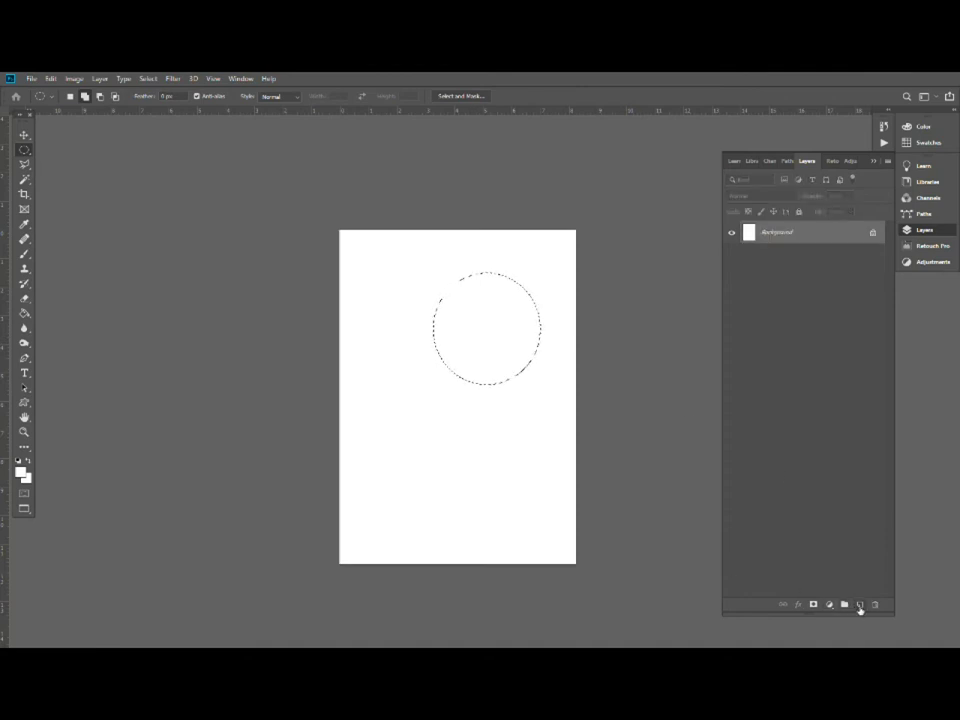
left_click(859, 605)
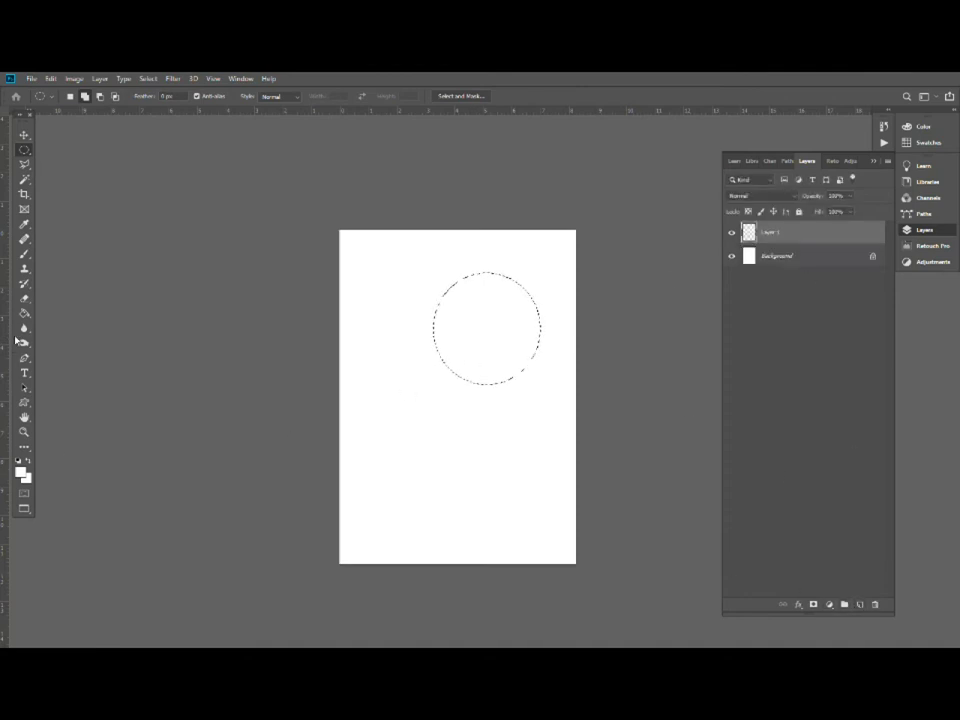
Fill the circular selection with pure red #ff0000 and deselect
key("g")
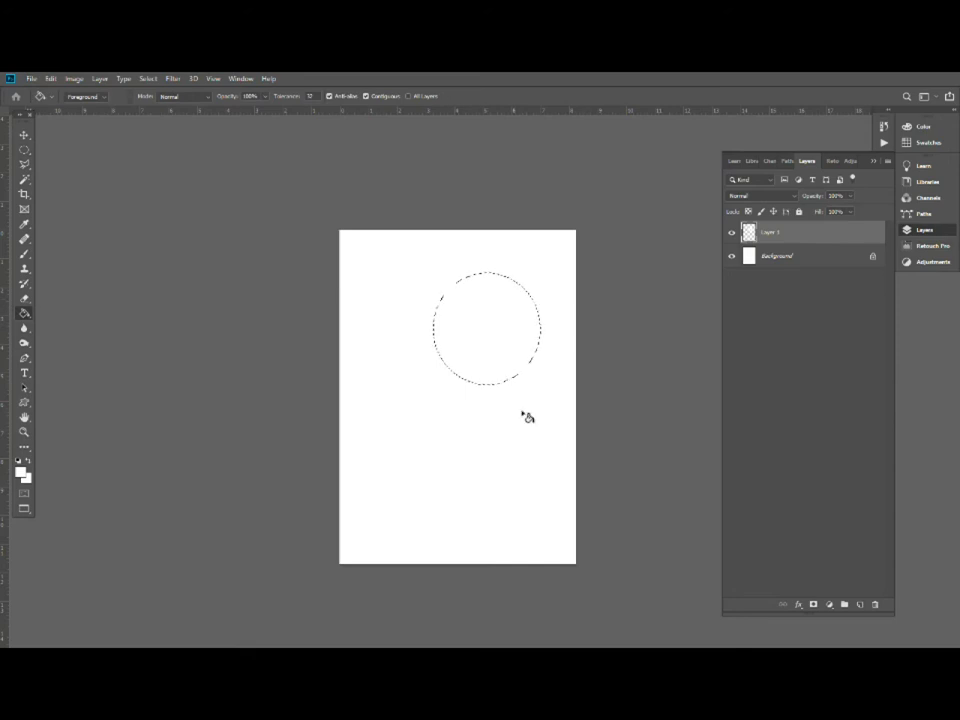
left_click(20, 471)
type("ff0000")
key("Return")
left_click(492, 303)
key("ctrl+d")
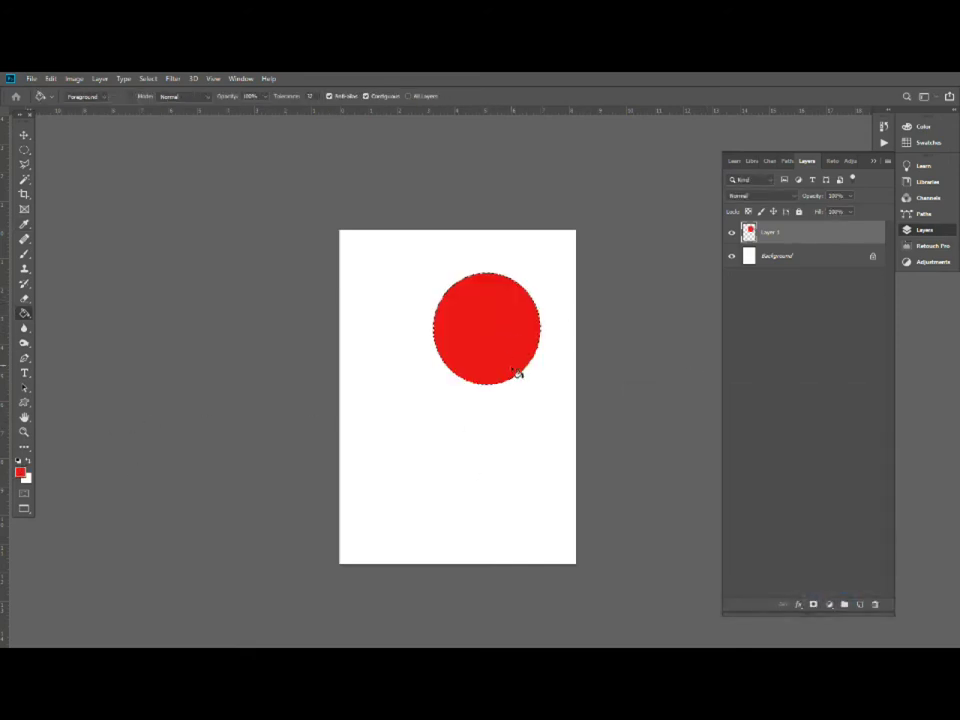
key("ctrl+plus")
Stretch the red circle slightly wider and commit the resize
key("v")
left_click_drag(566, 295, 571, 295)
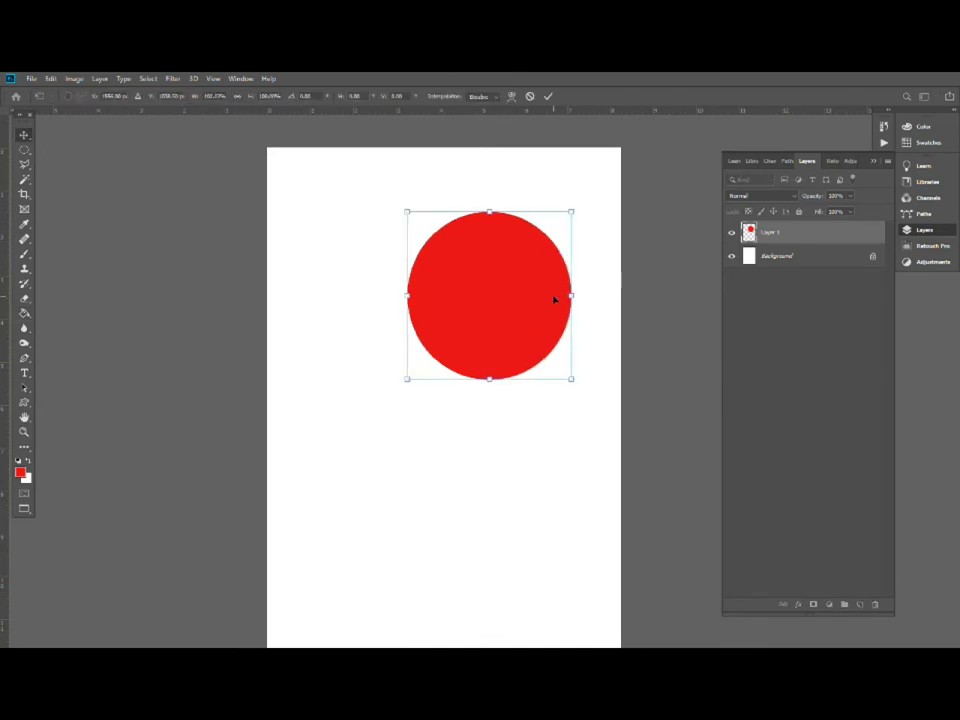
key("Return")
key("ctrl+plus")
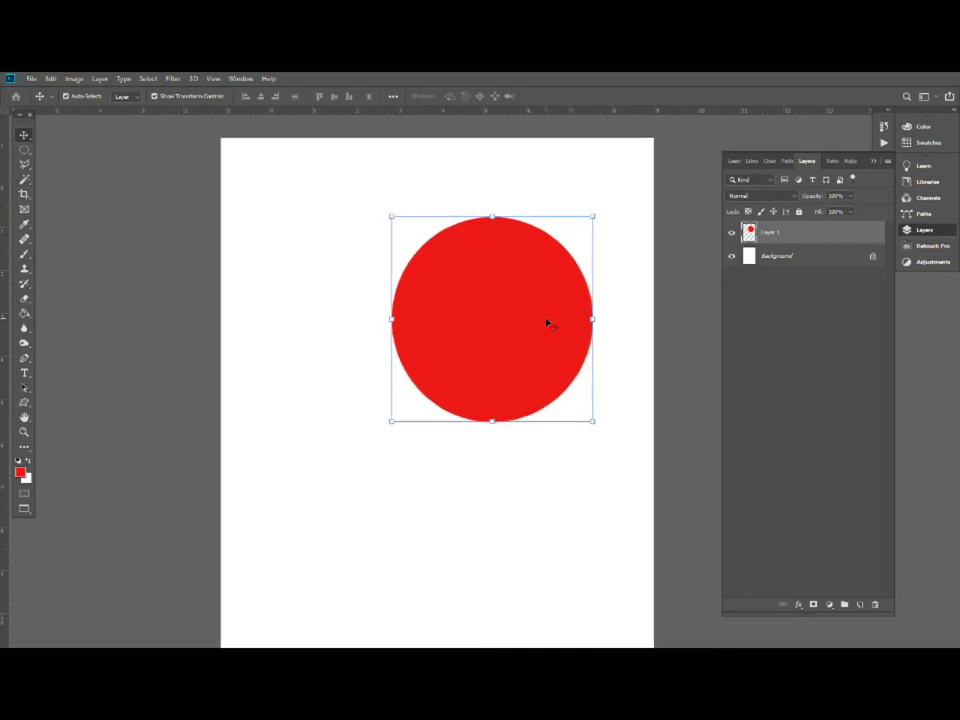
Duplicate the circle as Layer 1 copy and shrink the copy evenly around its centre
right_click(789, 241)
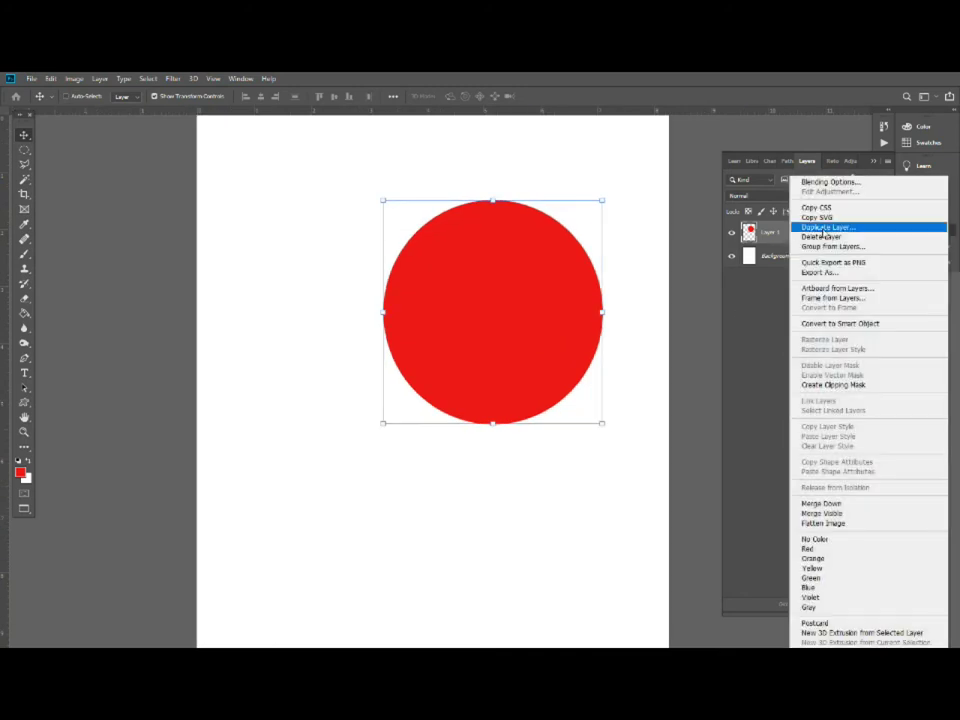
left_click(805, 225)
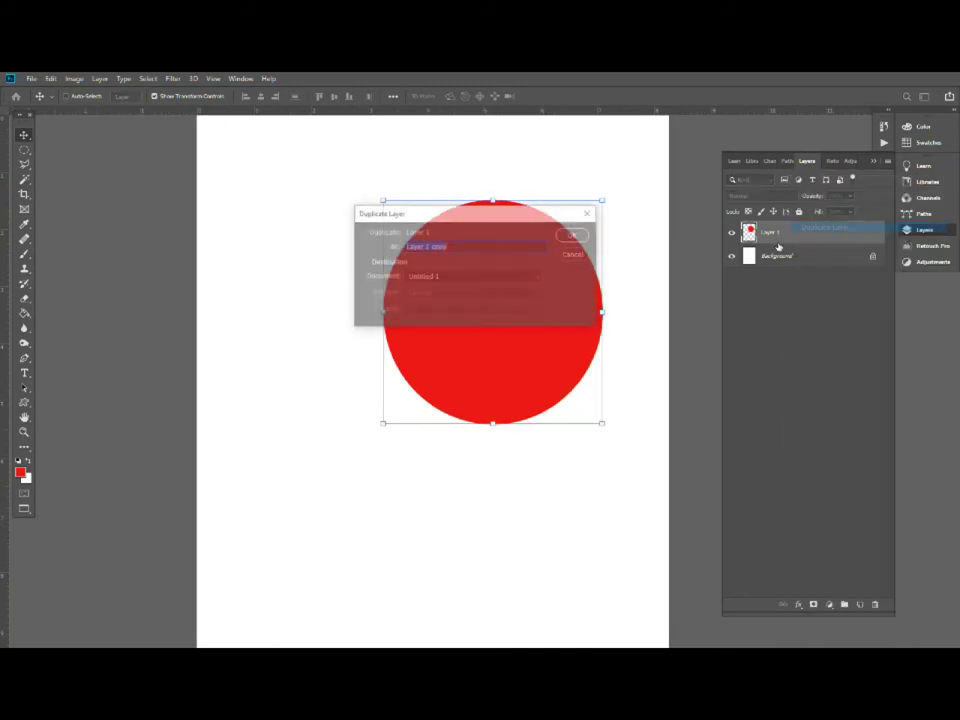
left_click(566, 236)
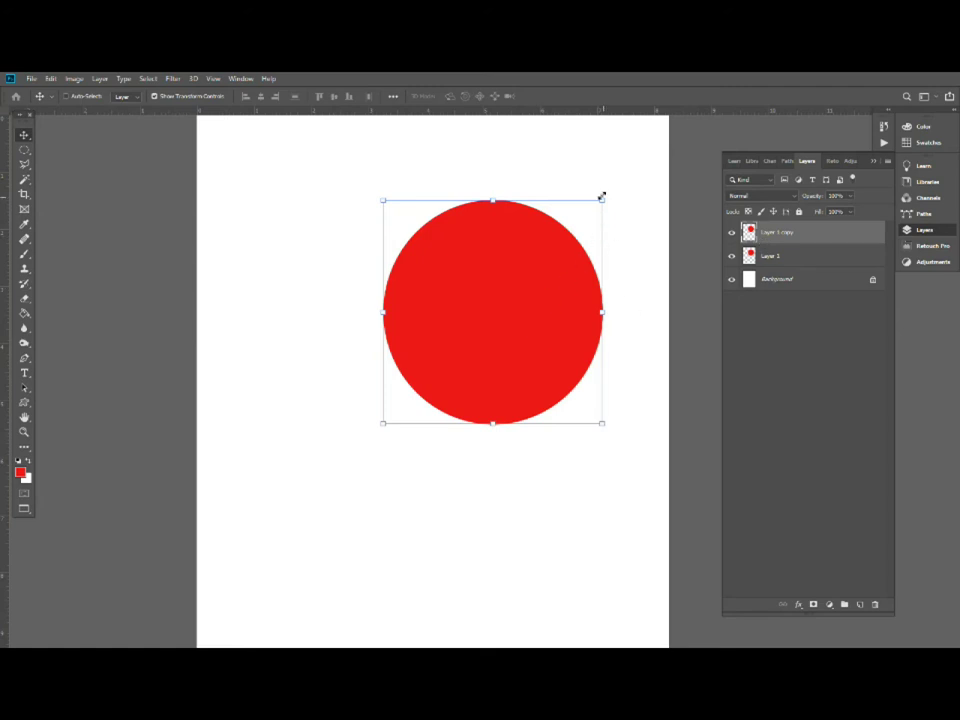
key("ctrl+t")
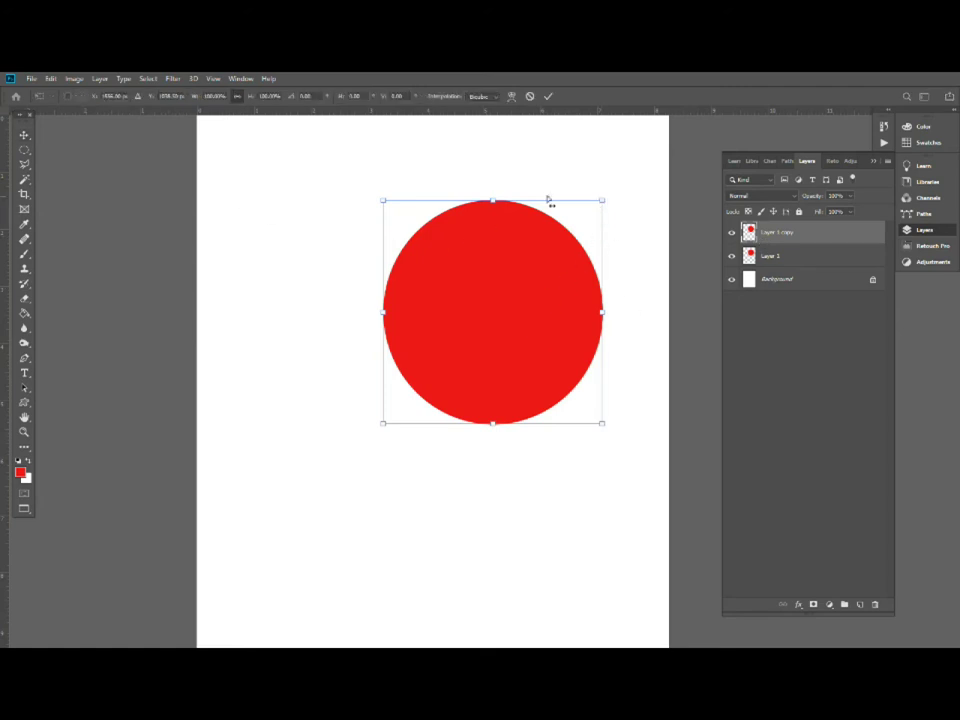
left_click_drag(602, 199, 588, 202)
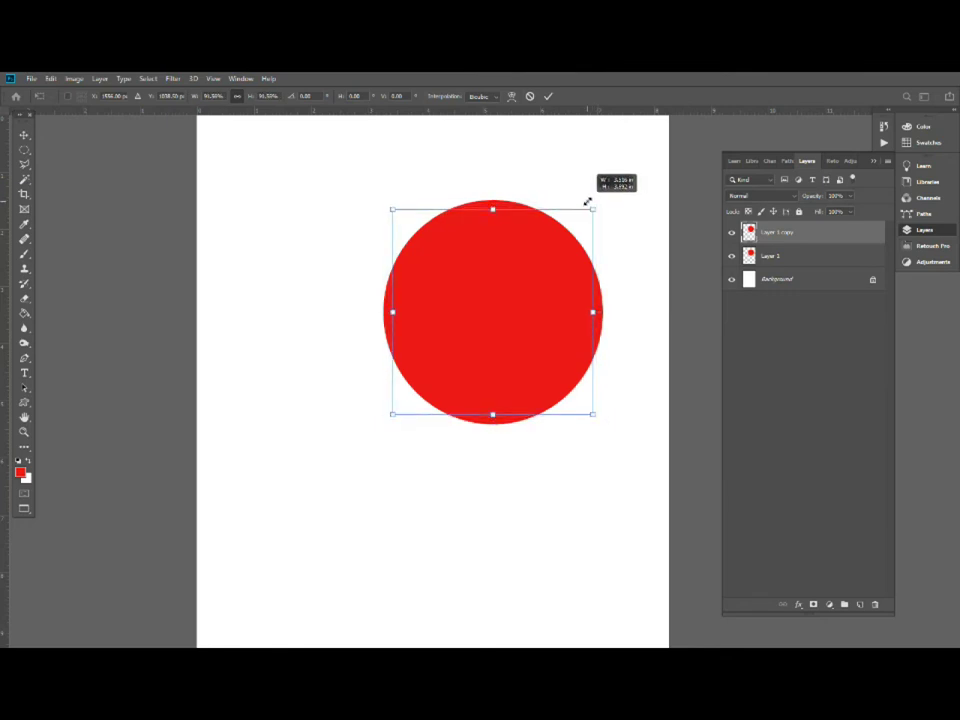
left_click_drag(588, 202, 587, 201)
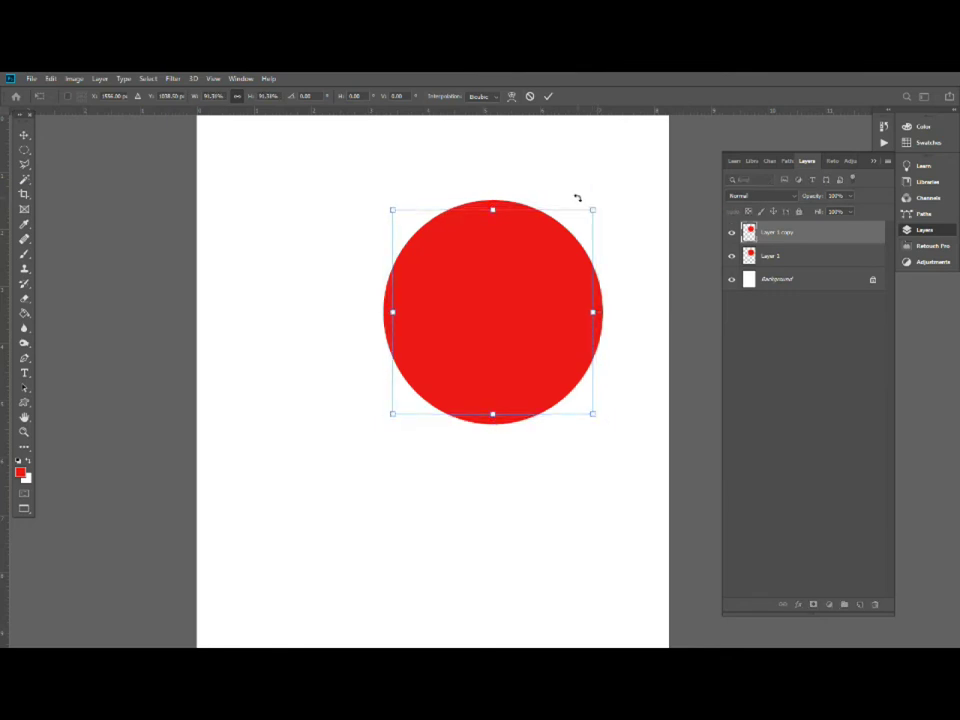
key("Return")
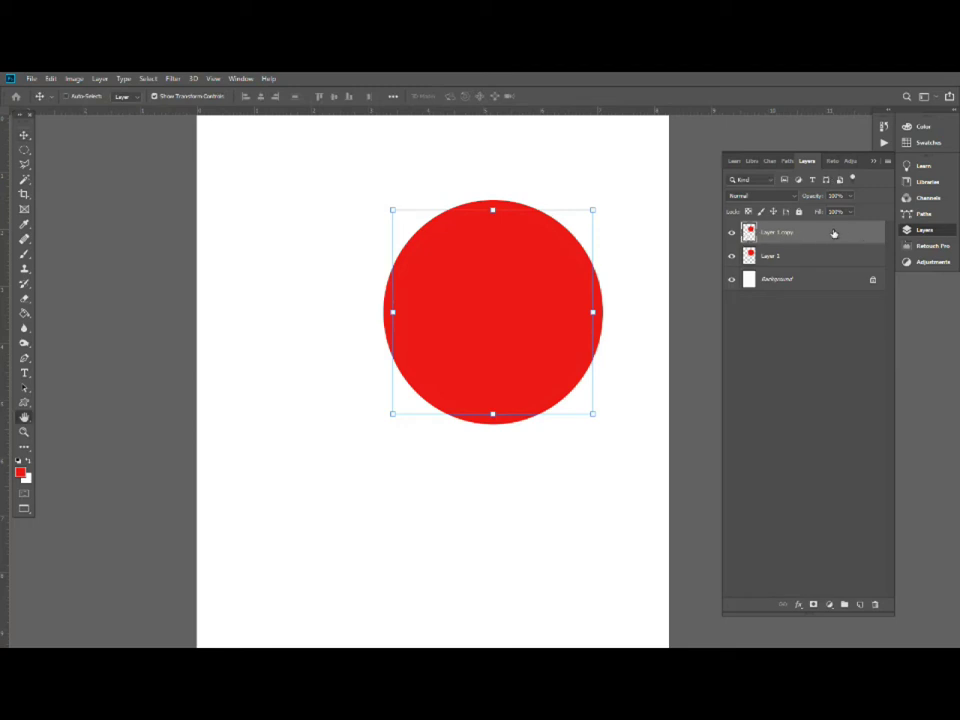
Give Layer 1 copy a blue Color Overlay, then switch to the Downloads window
double_click(831, 234)
left_click(545, 289)
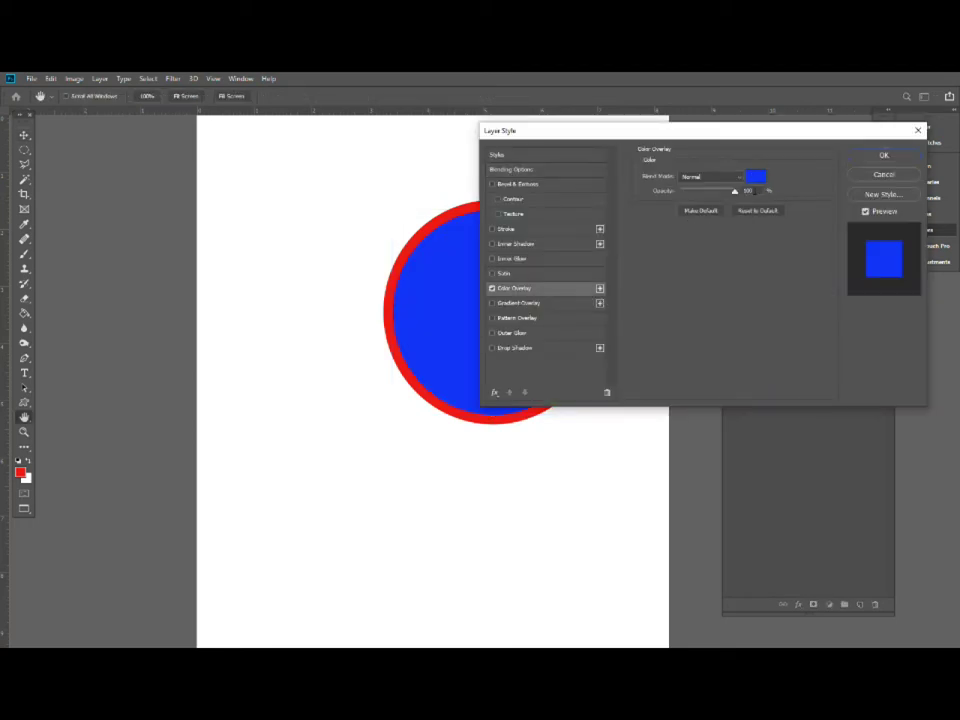
key("Return")
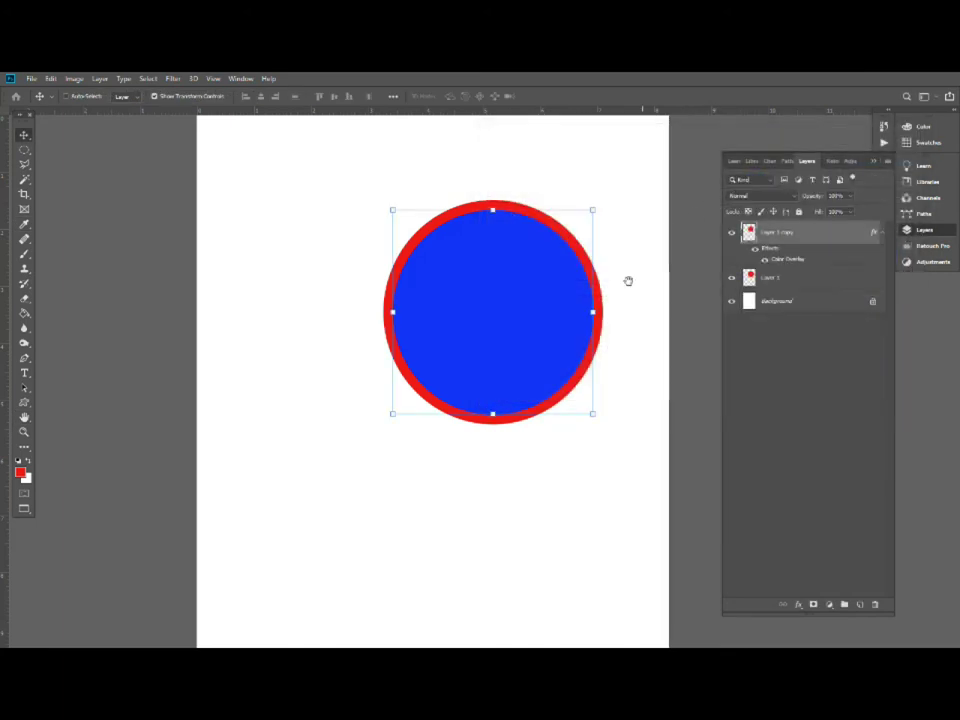
scroll(580, 295, "down", 1)
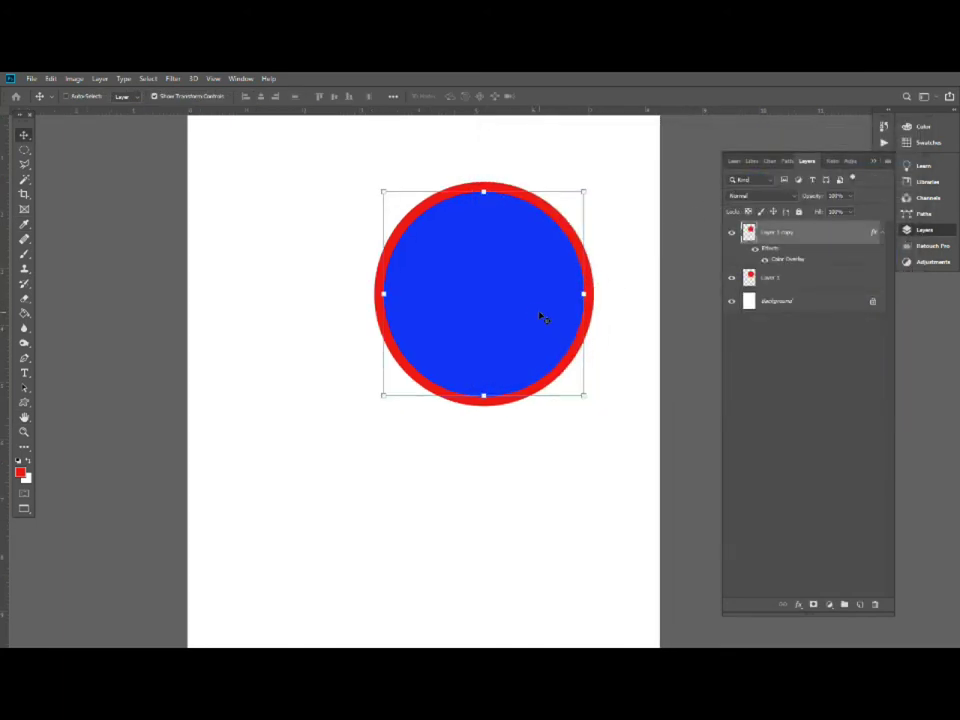
left_click_drag(523, 347, 530, 353)
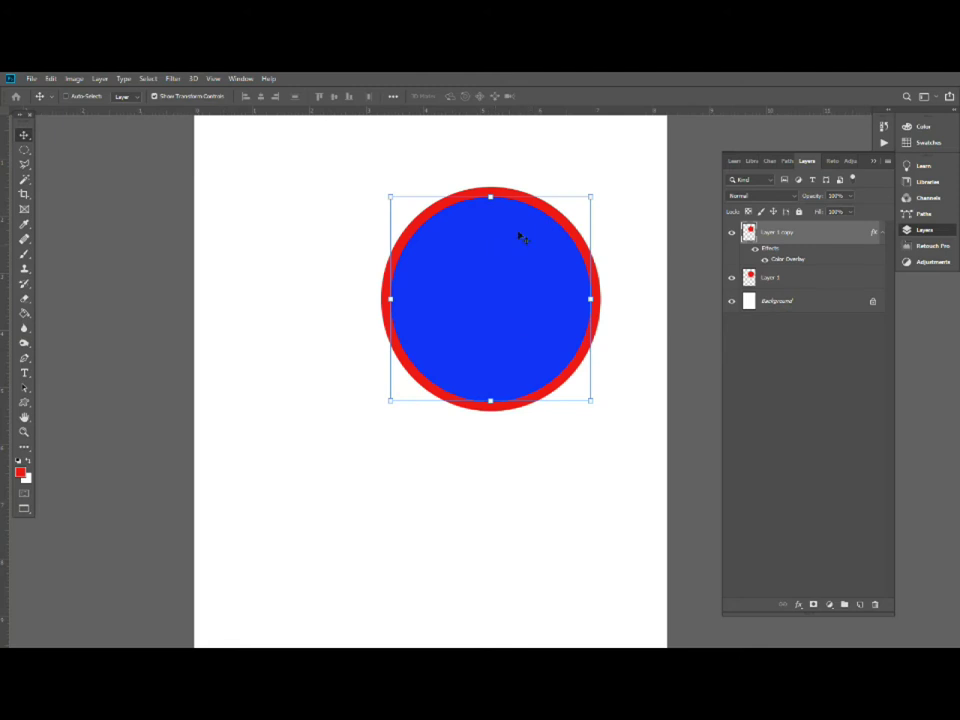
key("alt+Tab")
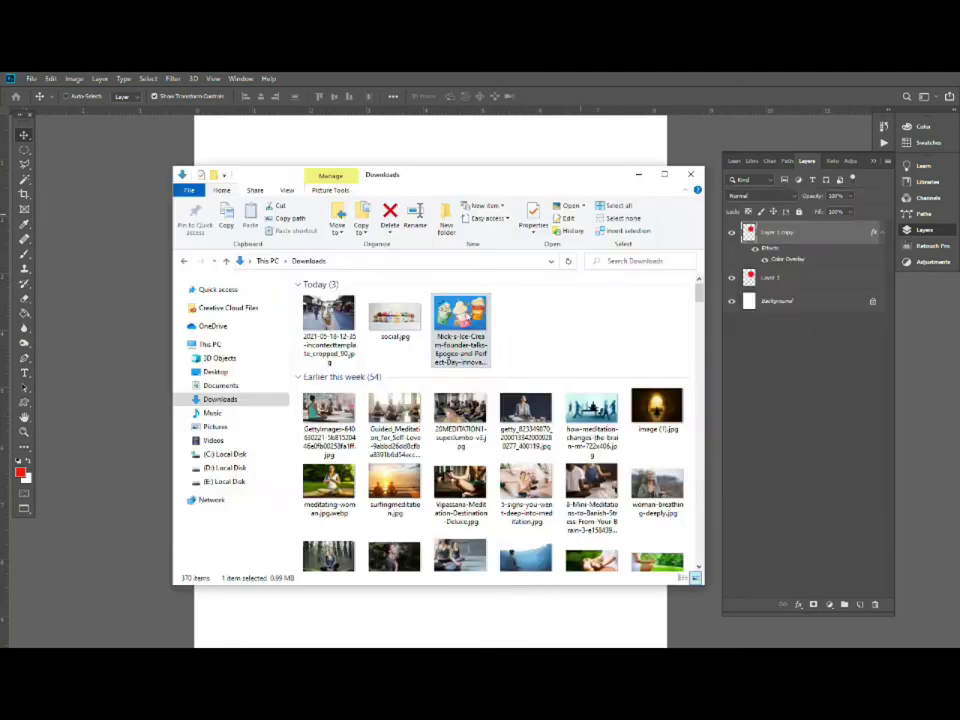
Find the camera-holding photographer photo in Downloads and open it in Photoshop
left_click_drag(699, 290, 702, 321)
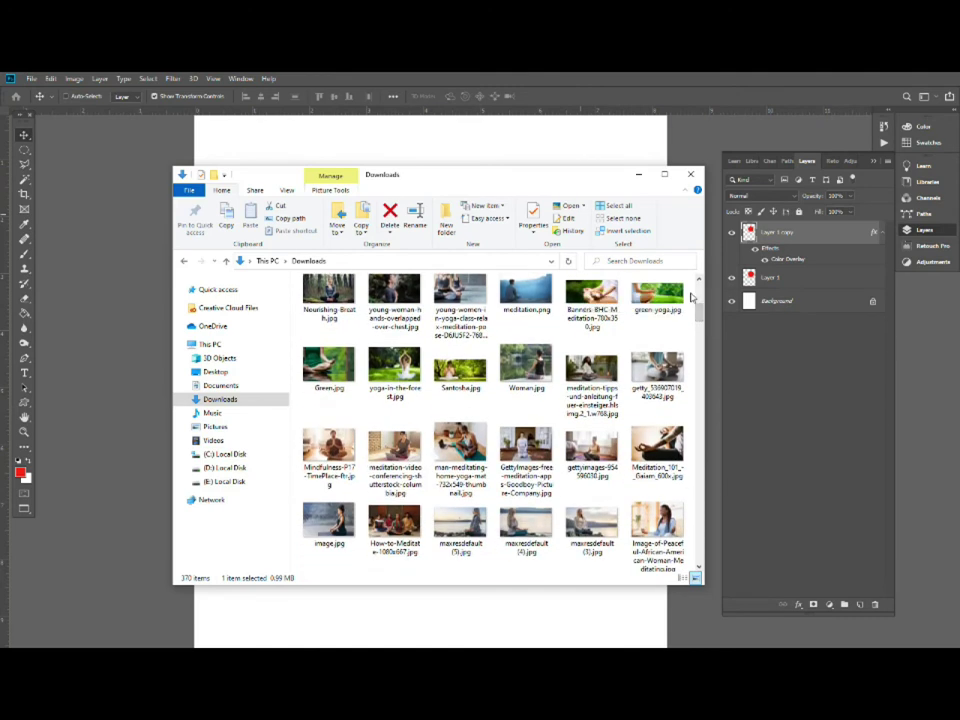
mouse_move(699, 312)
left_mouse_down()
mouse_move(701, 293)
mouse_move(701, 338)
left_mouse_up()
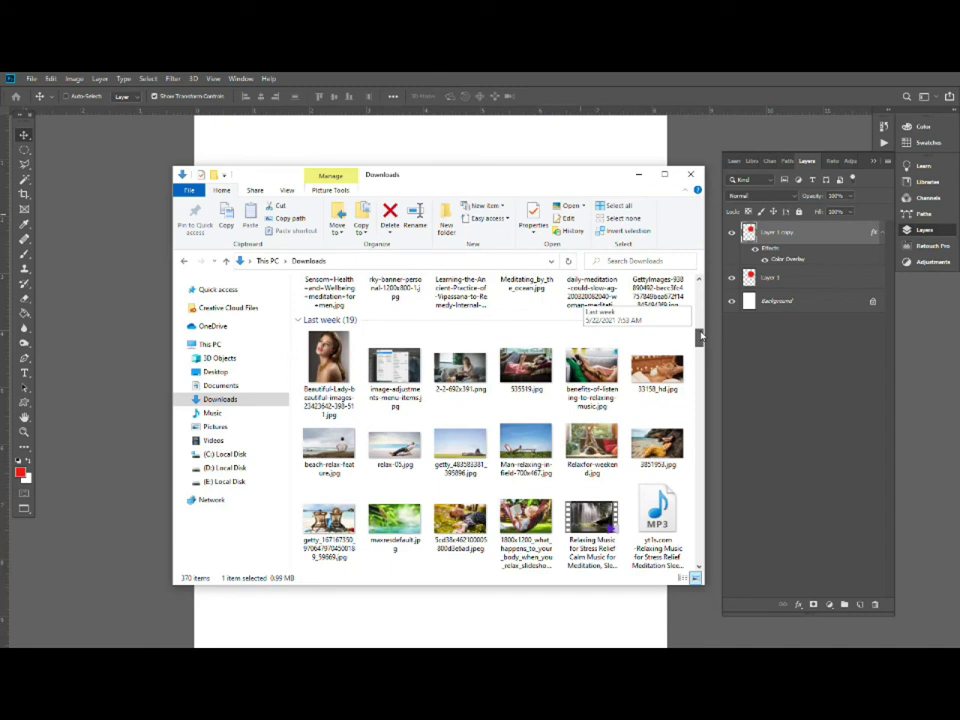
mouse_move(701, 338)
left_mouse_down()
mouse_move(699, 430)
mouse_move(700, 415)
left_mouse_up()
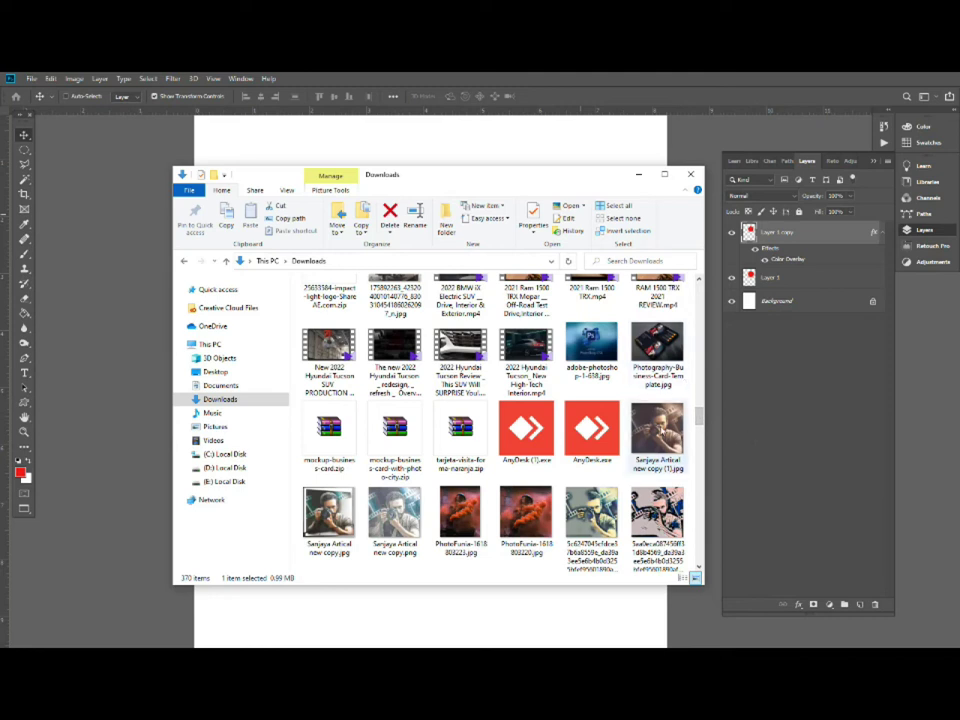
double_click(657, 430)
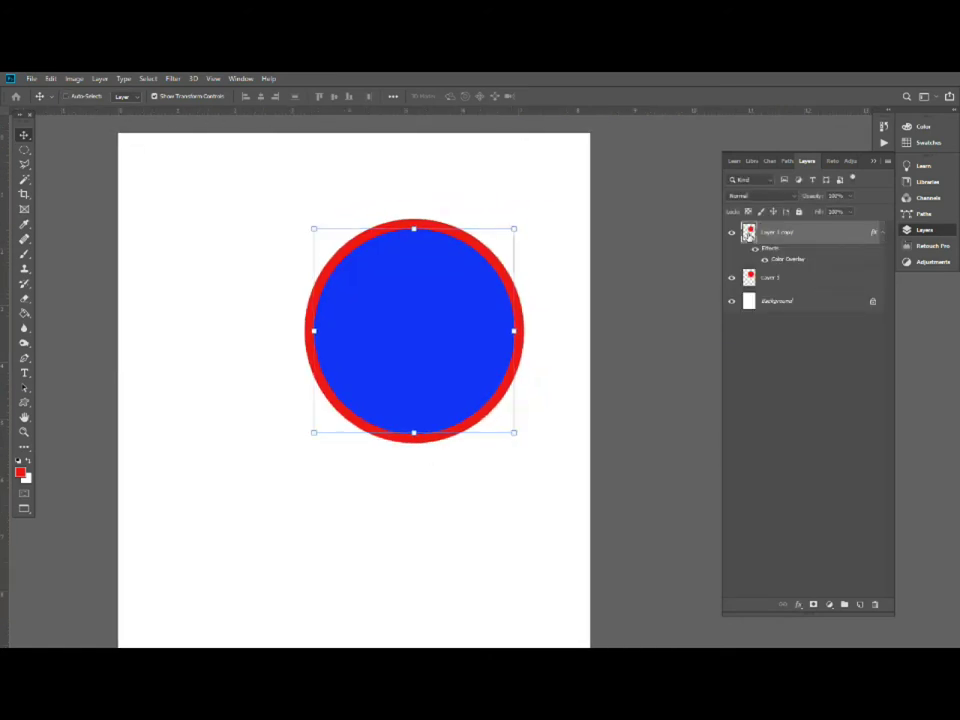
Load Layer 1 copy's transparency as a selection and paste the photo into it
left_click(148, 78)
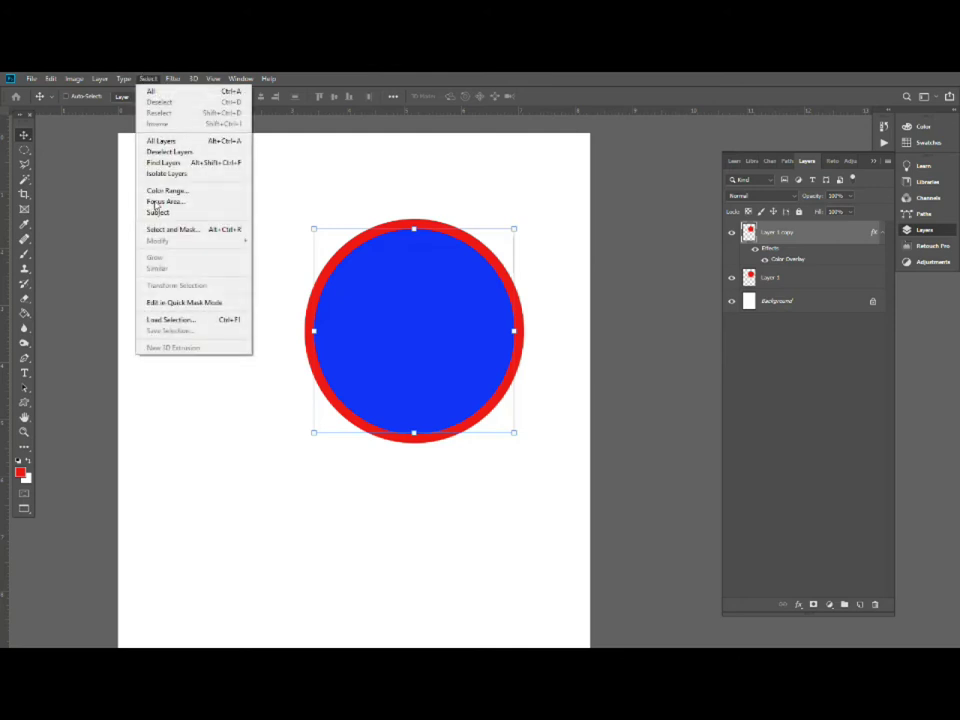
left_click(170, 319)
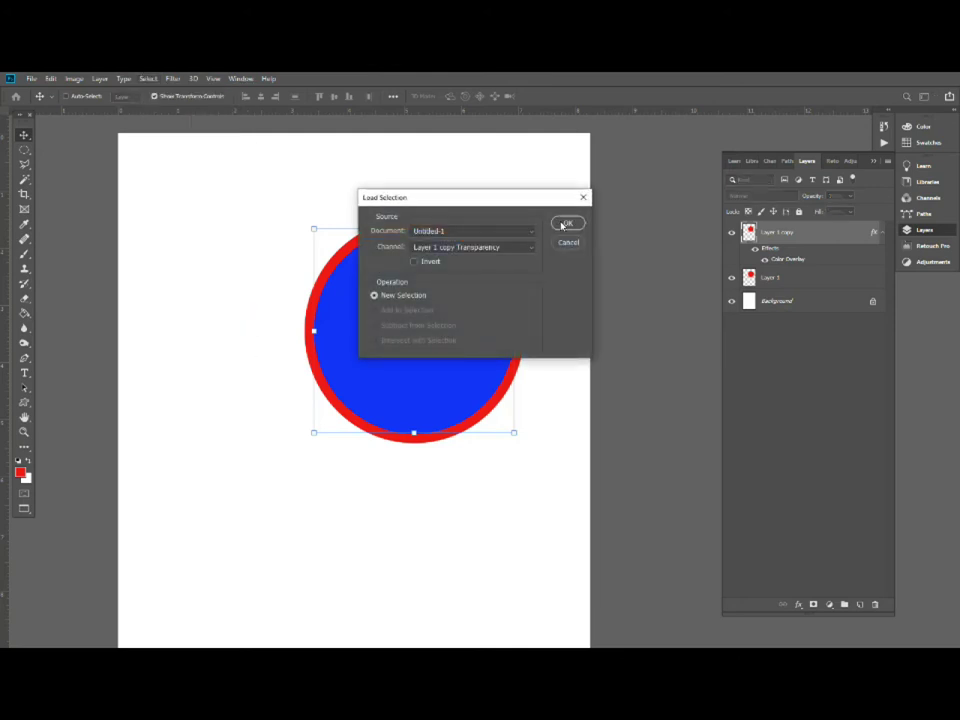
left_click(565, 223)
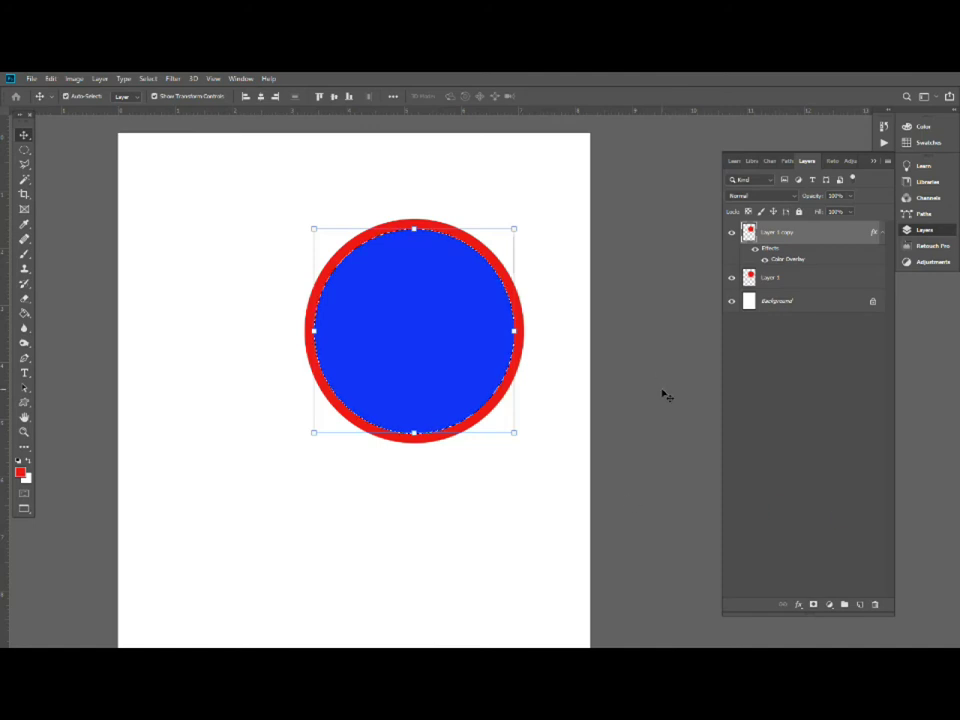
key("ctrl+shift+alt+v")
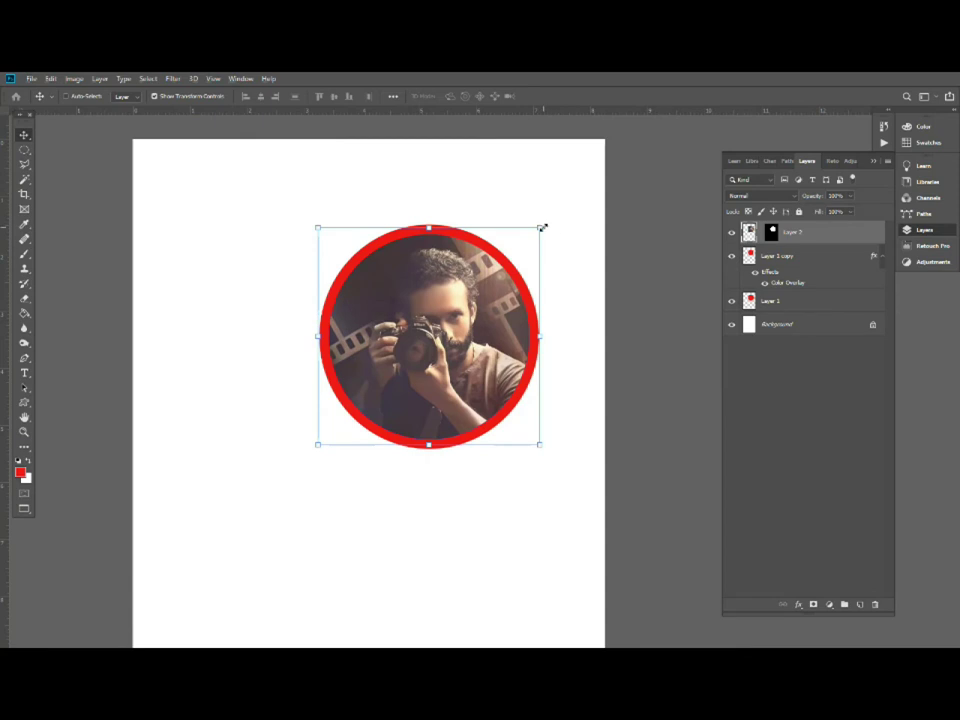
Scale the pasted photo slightly smaller to sit inside the red ring
left_click_drag(541, 228, 534, 233)
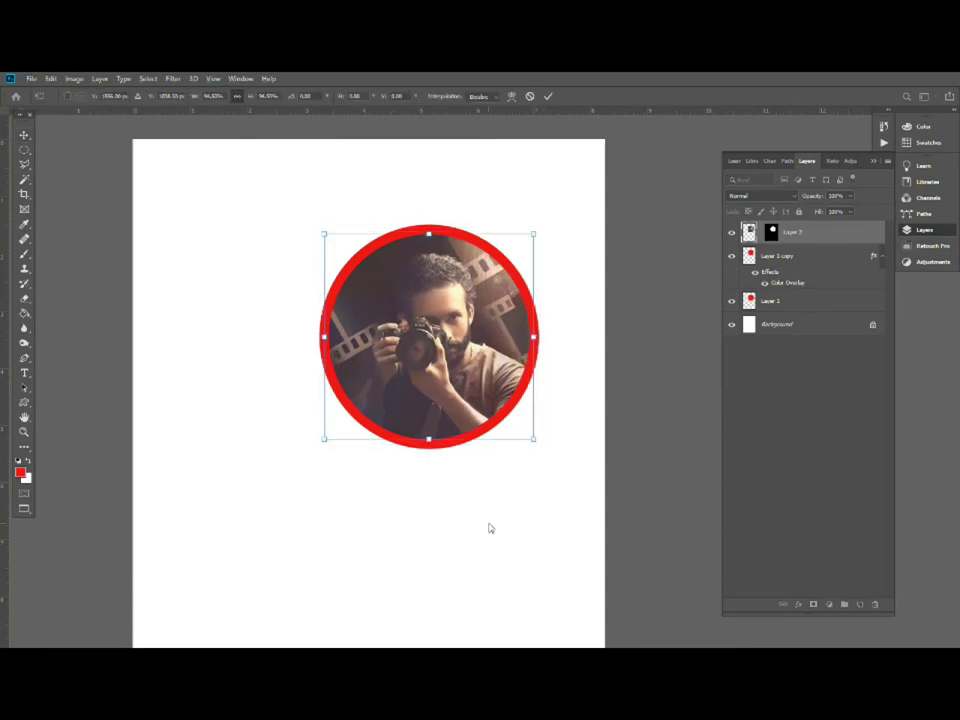
key("Return")
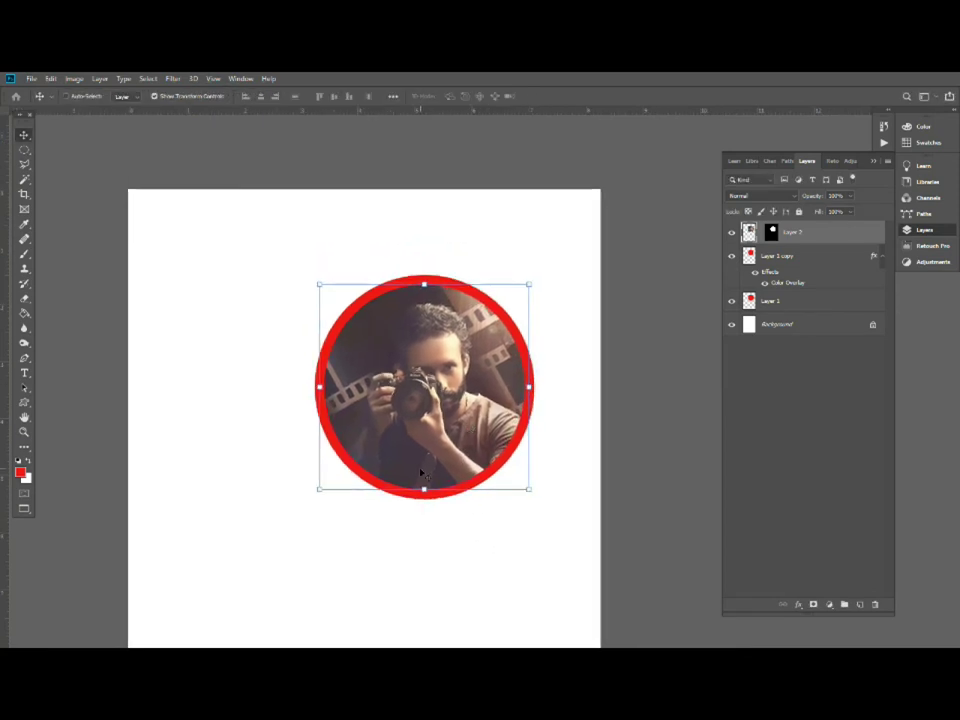
key("m")
left_click_drag(418, 474, 433, 453)
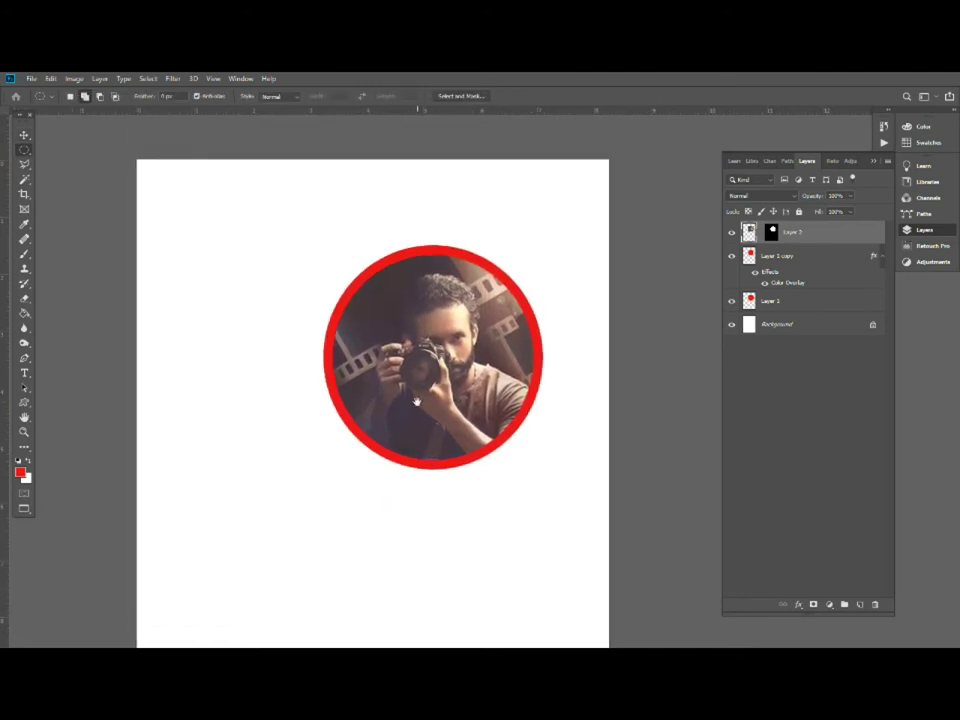
Draw a curved Pen path from the page's top down past the circle
key("p")
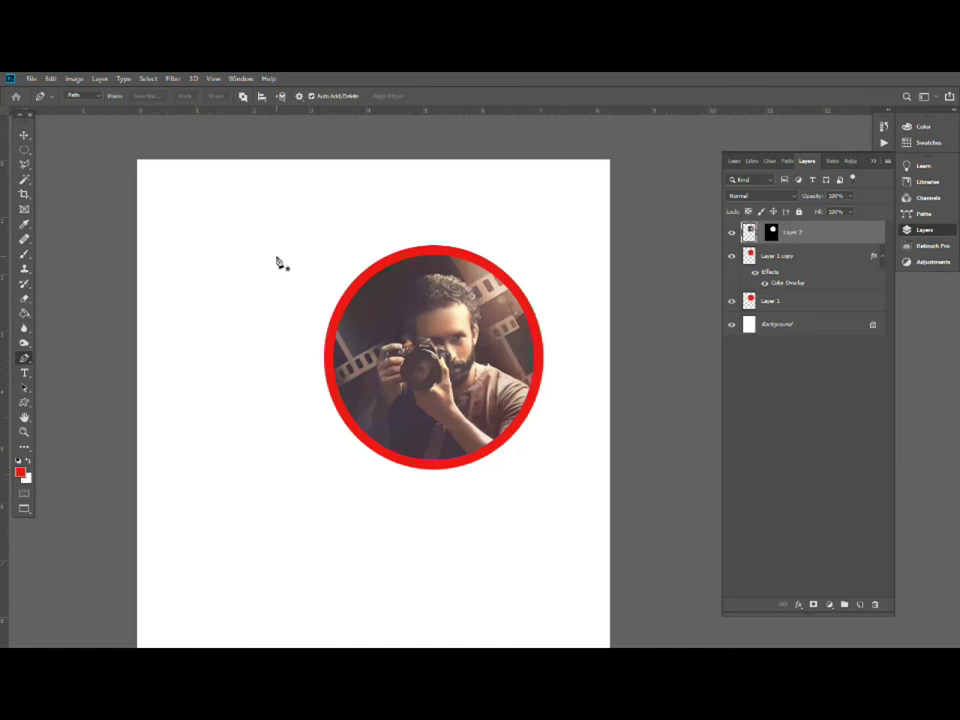
right_click(24, 359)
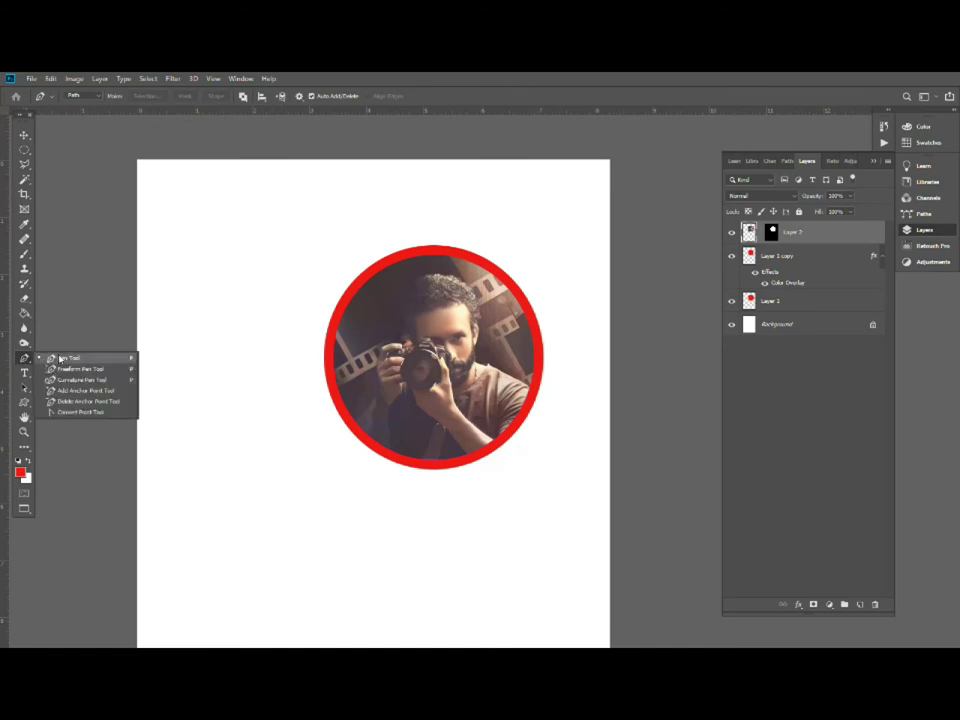
left_click(60, 358)
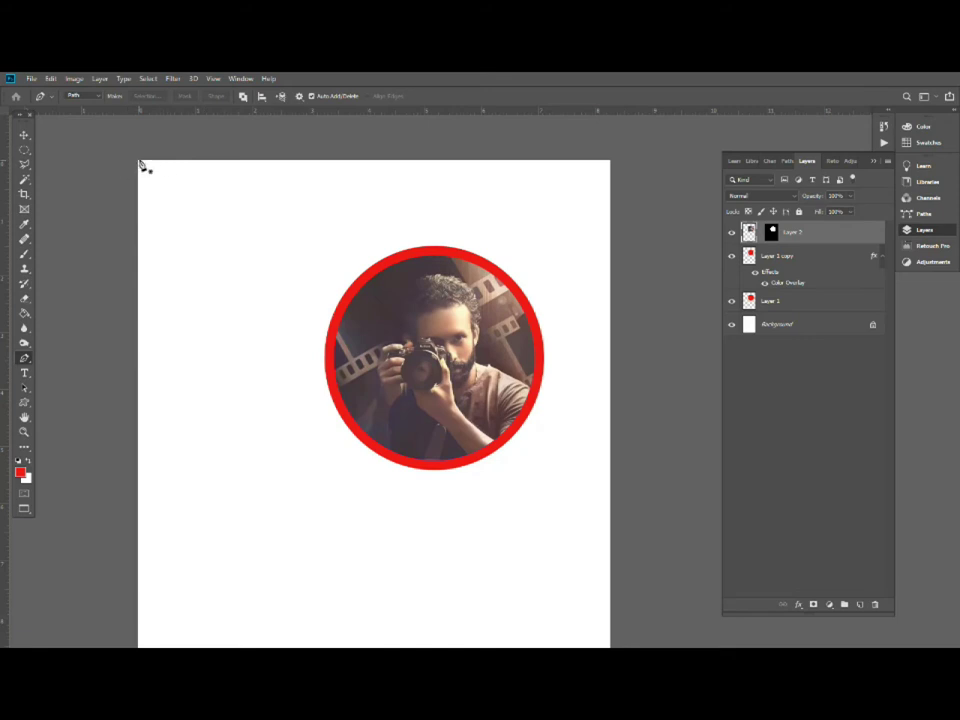
left_click(210, 161)
scroll(591, 511, "down", 4)
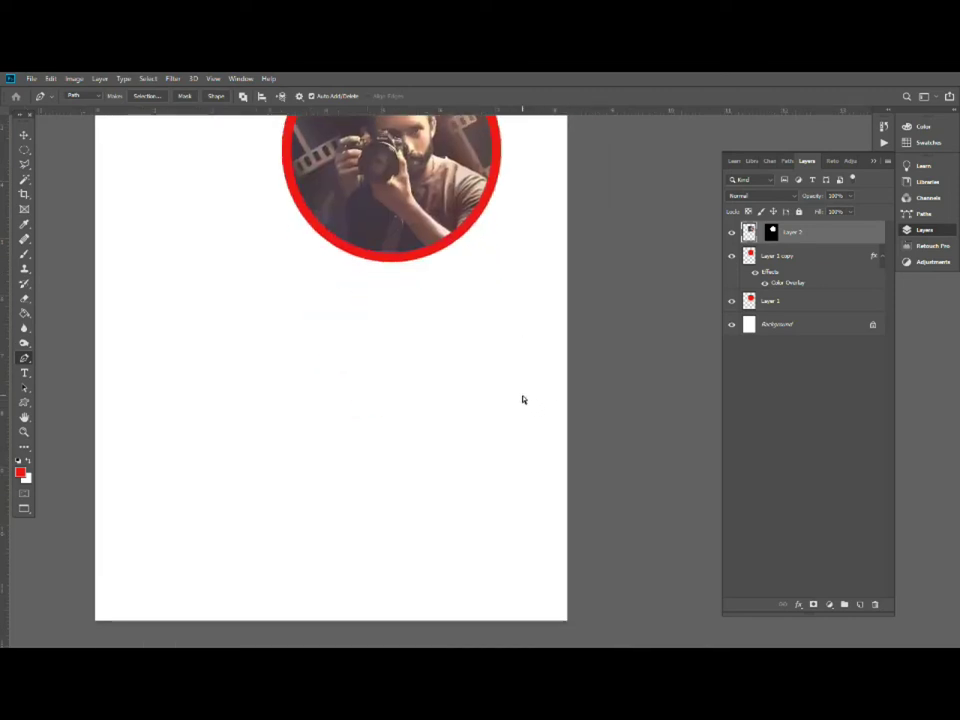
scroll(522, 399, "down", 1)
scroll(530, 385, "down", 1)
left_click_drag(538, 445, 571, 627)
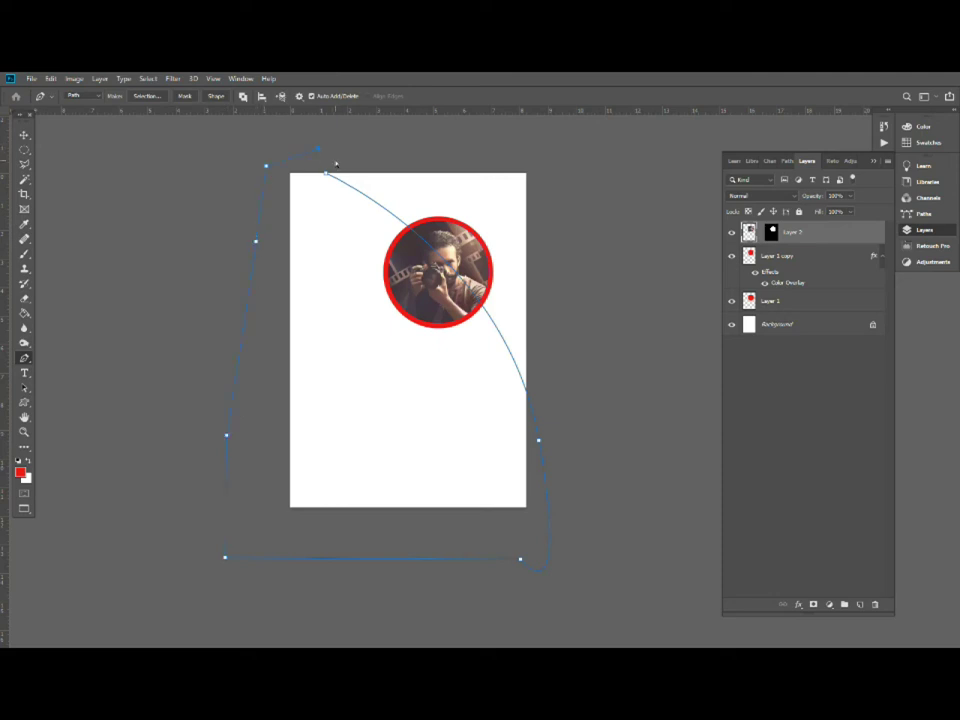
Convert the closed path to a selection and add a new empty layer
key("ctrl+Return")
key("ctrl+d")
left_click_drag(491, 300, 493, 320)
scroll(493, 320, "up", 2)
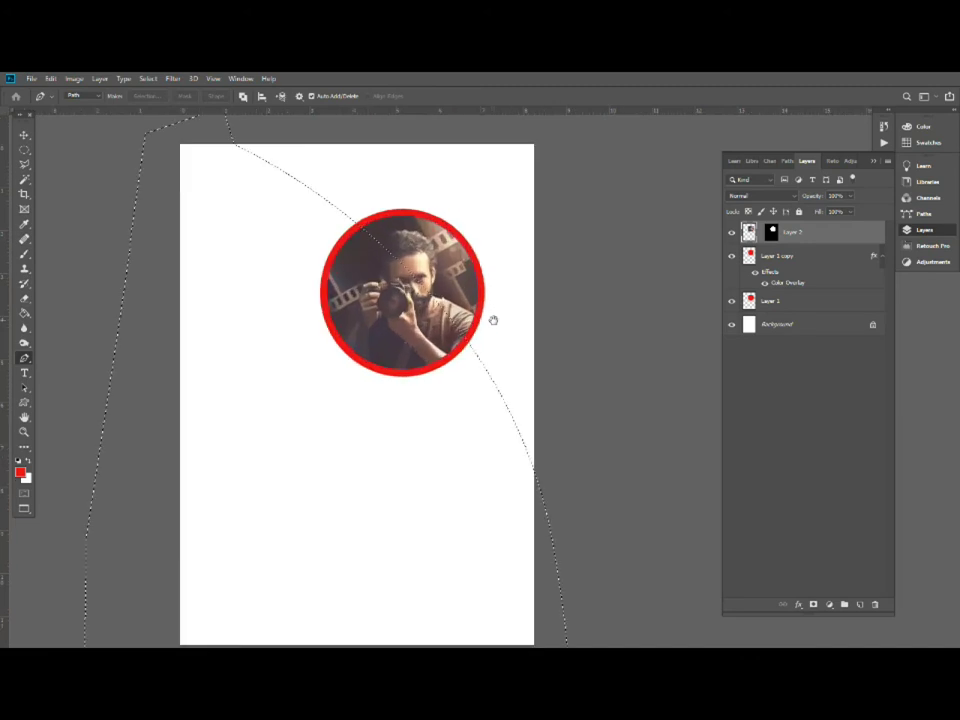
key("v")
left_click(859, 604)
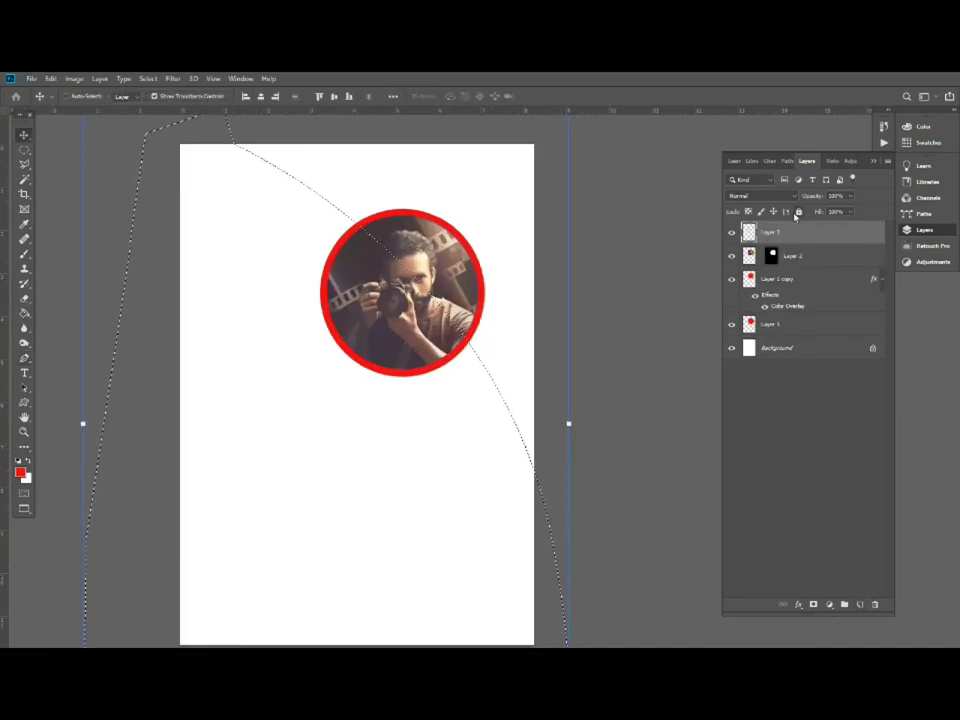
Fill the curved selection with bright yellow and deselect
left_click(22, 313)
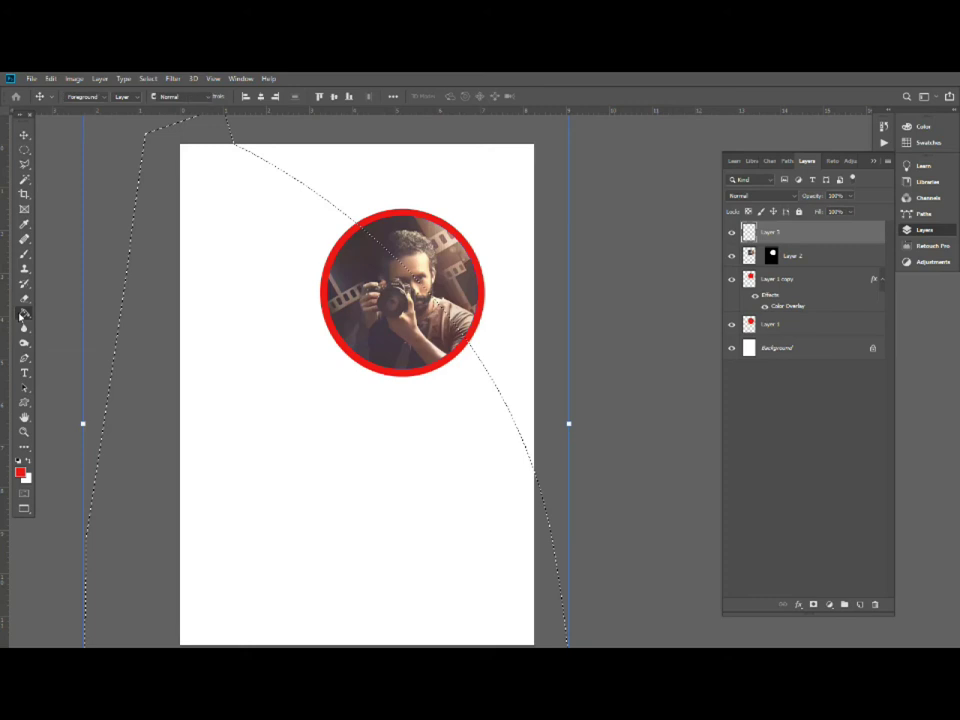
left_click(25, 474)
left_click(786, 537)
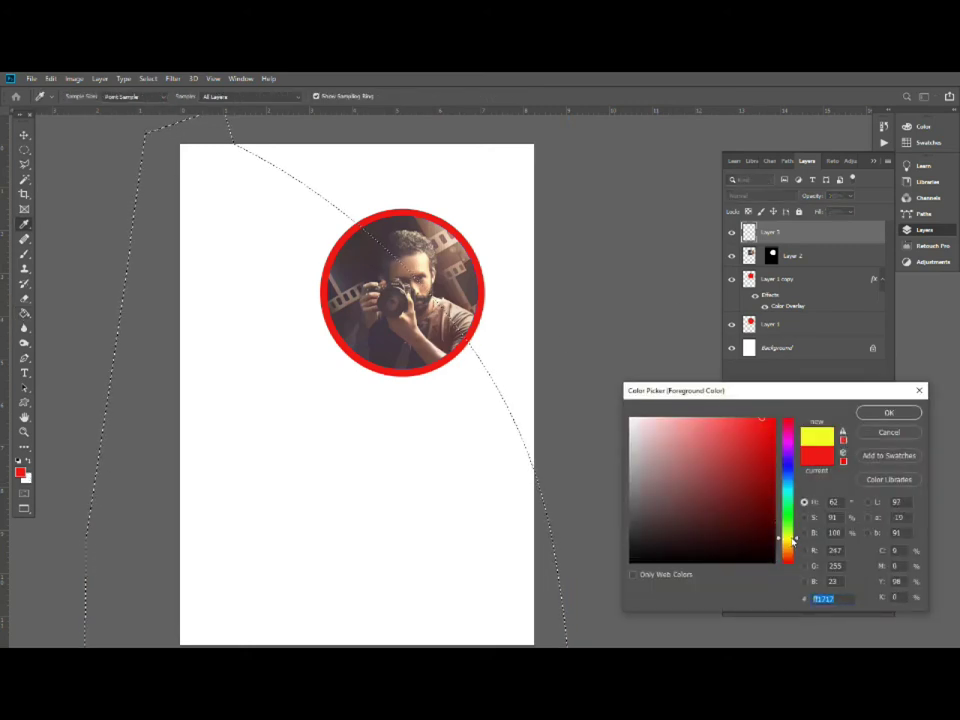
left_click(889, 413)
left_click(360, 493)
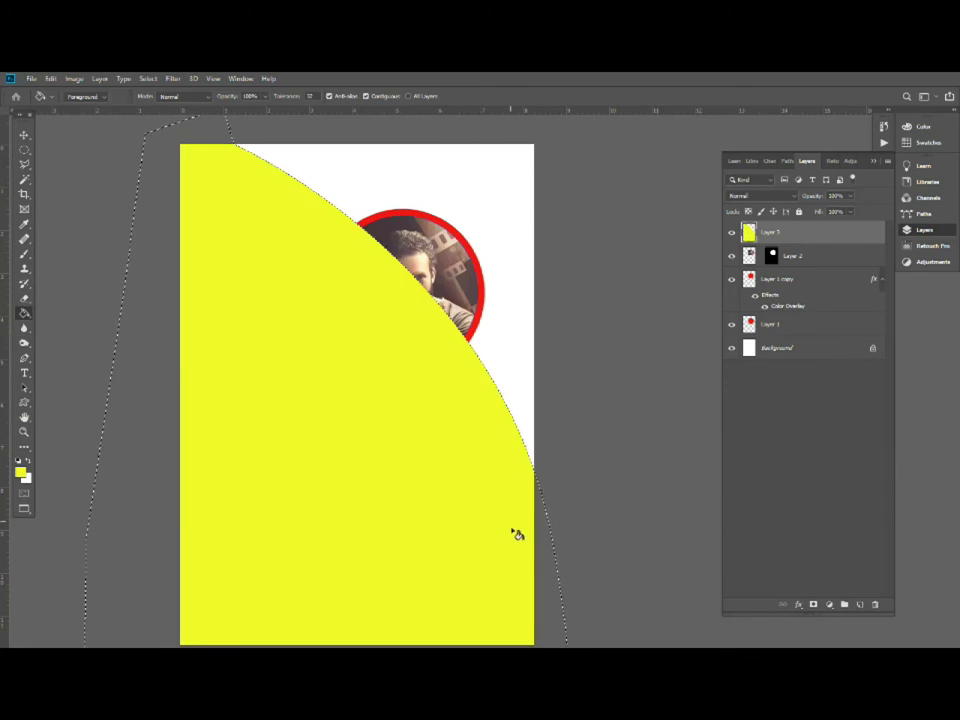
left_click_drag(518, 527, 482, 519)
key("ctrl+d")
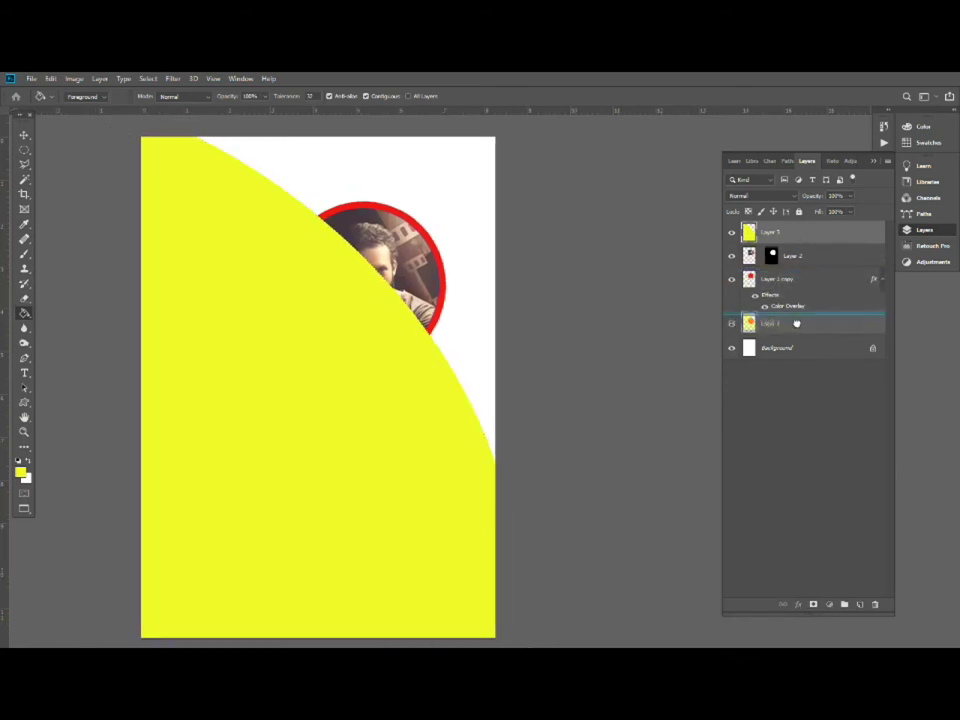
Move the yellow layer just above Background, beneath the circles
left_click_drag(796, 326, 796, 336)
left_click_drag(419, 322, 453, 368)
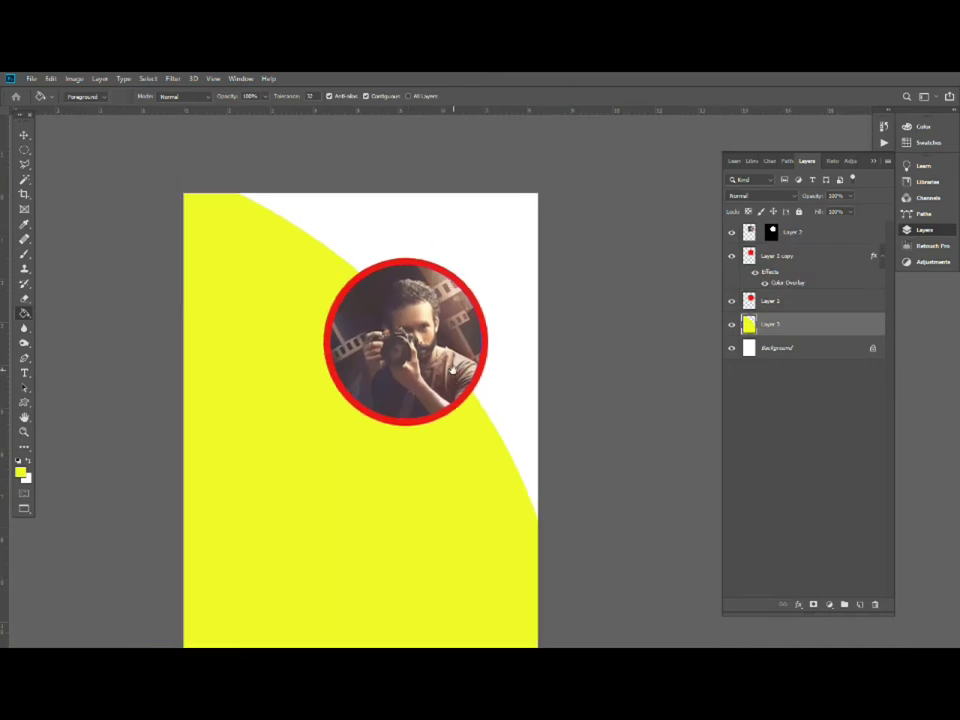
scroll(453, 370, "down", 3)
scroll(451, 370, "up", 2)
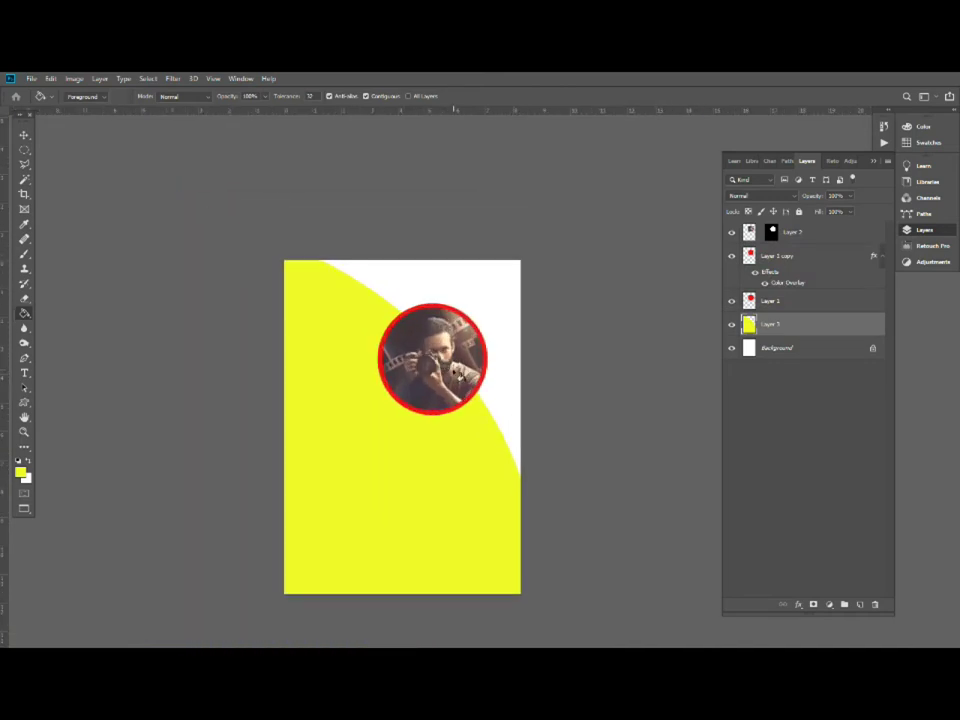
key("v")
left_click_drag(413, 355, 427, 389)
Draw a closed Pen path curving just outside the yellow shape's edge and load it as a selection
key("p")
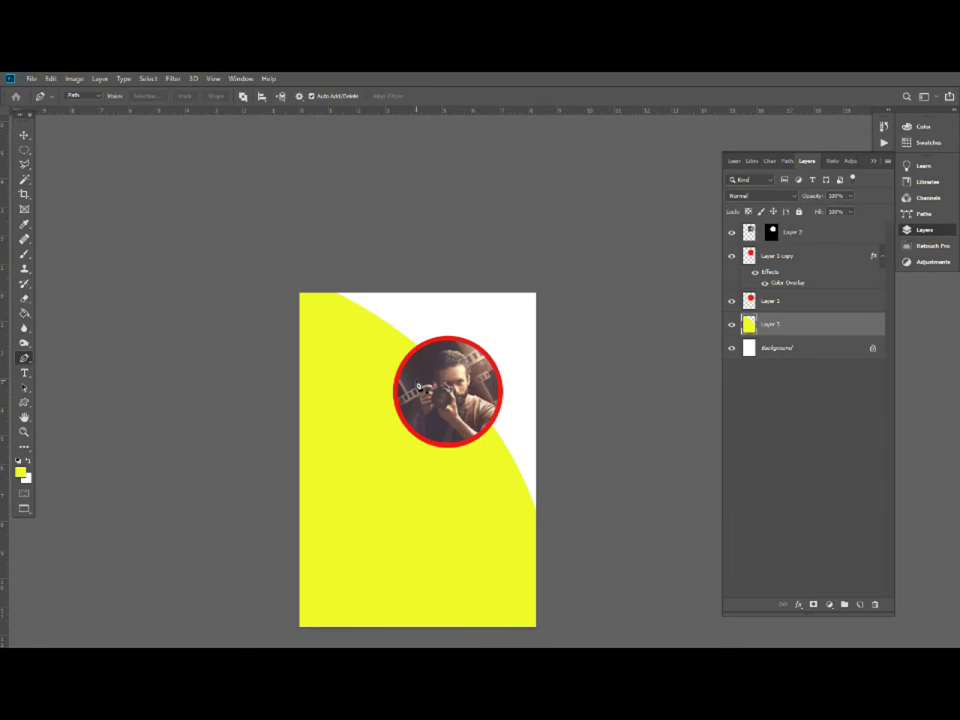
scroll(424, 387, "up", 2)
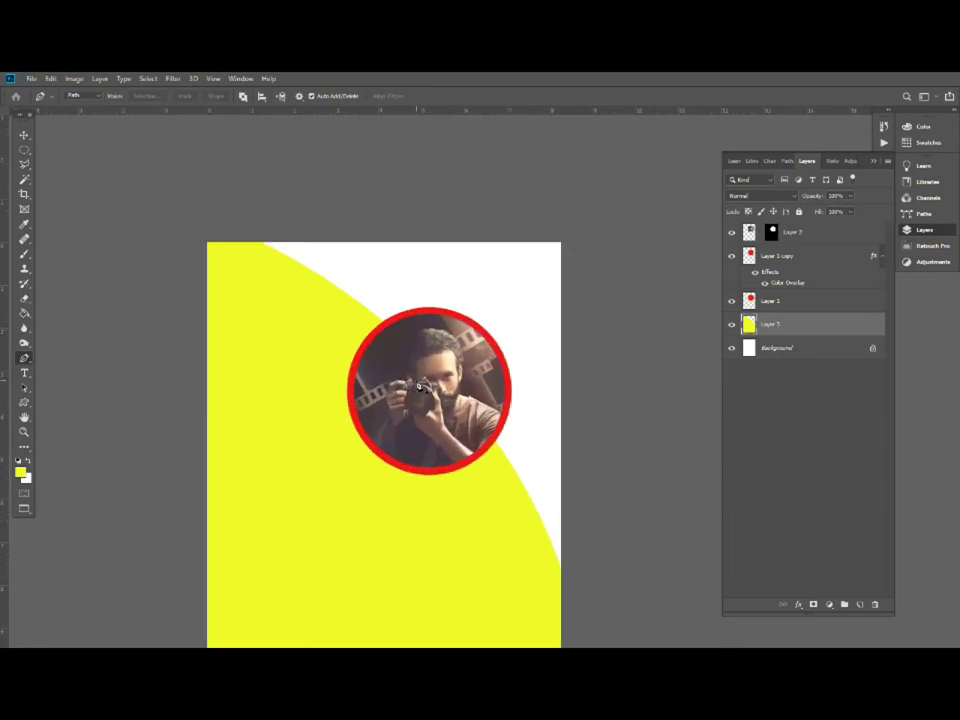
left_click(263, 243)
left_click(542, 437)
left_click_drag(549, 452, 600, 612)
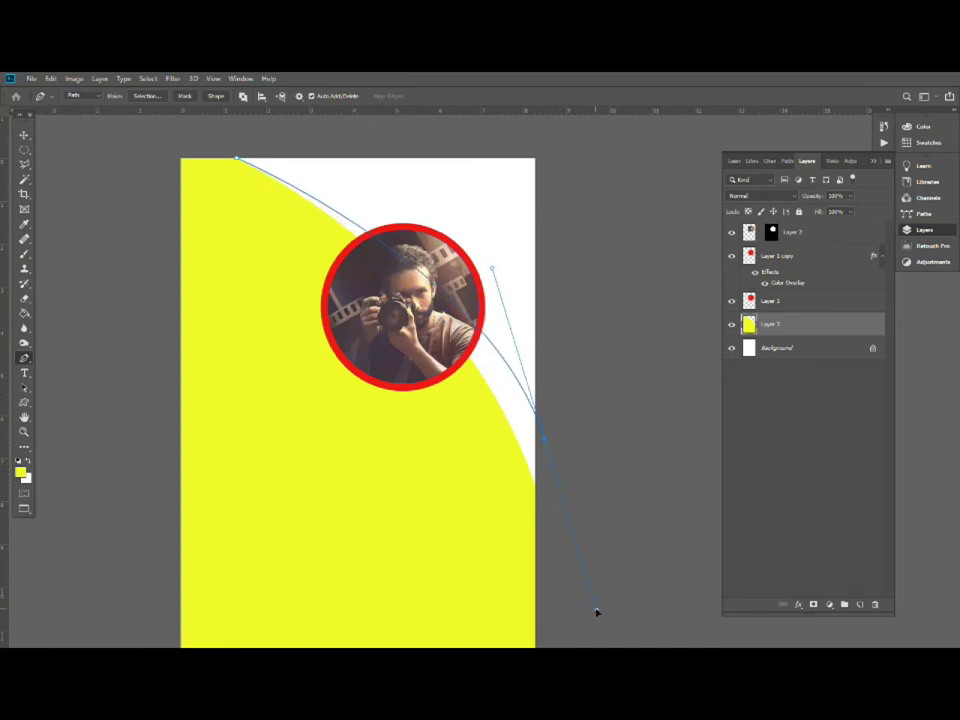
scroll(593, 606, "down", 3)
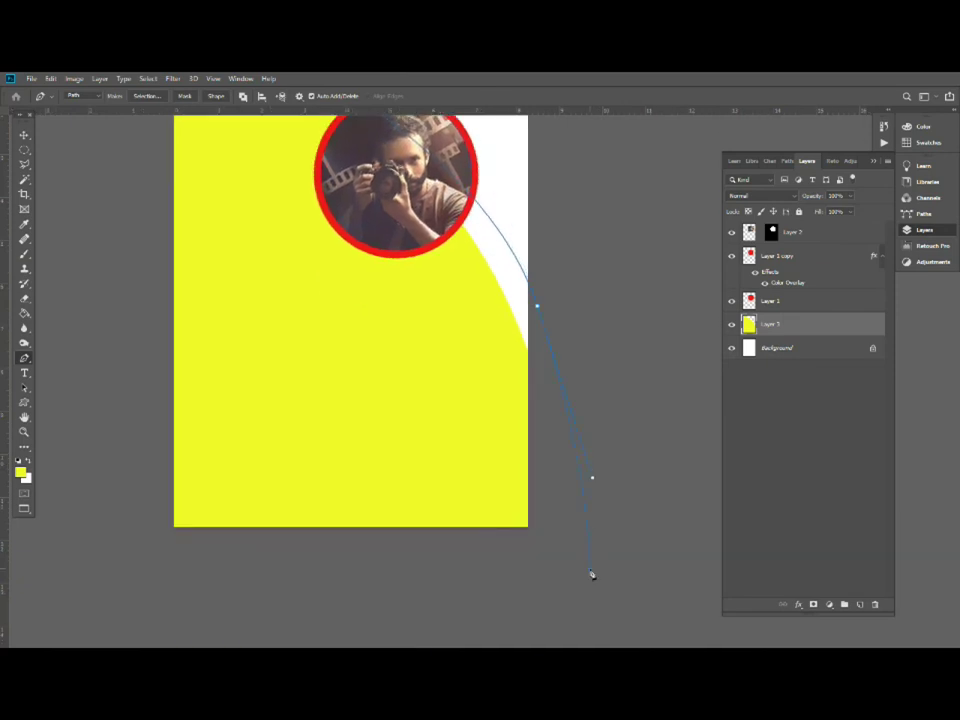
scroll(146, 248, "up", 2)
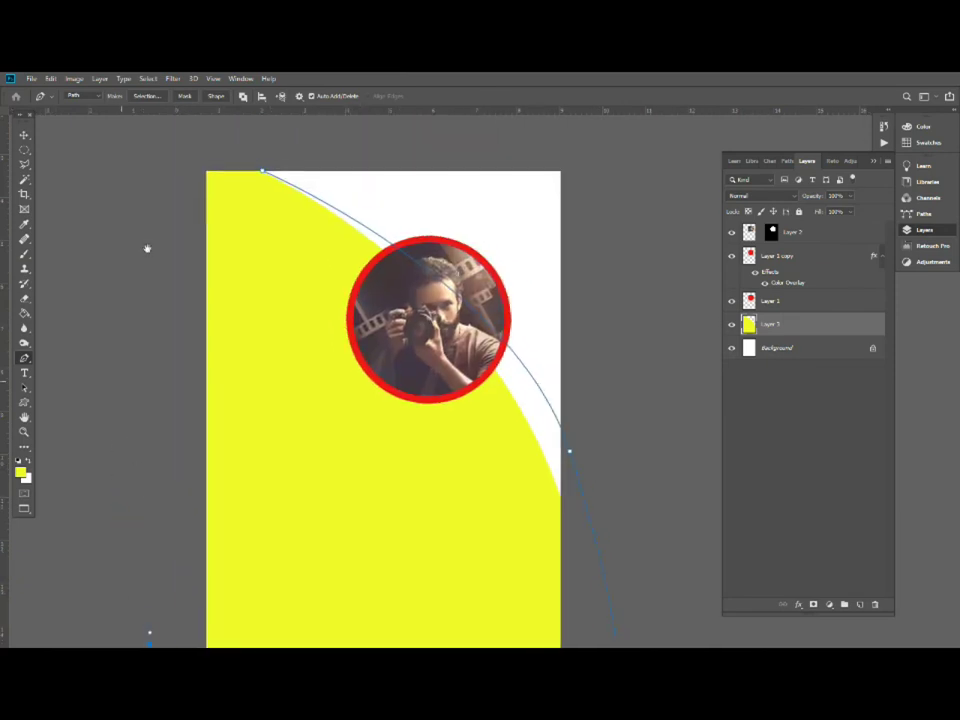
left_click(242, 146)
key("ctrl+Return")
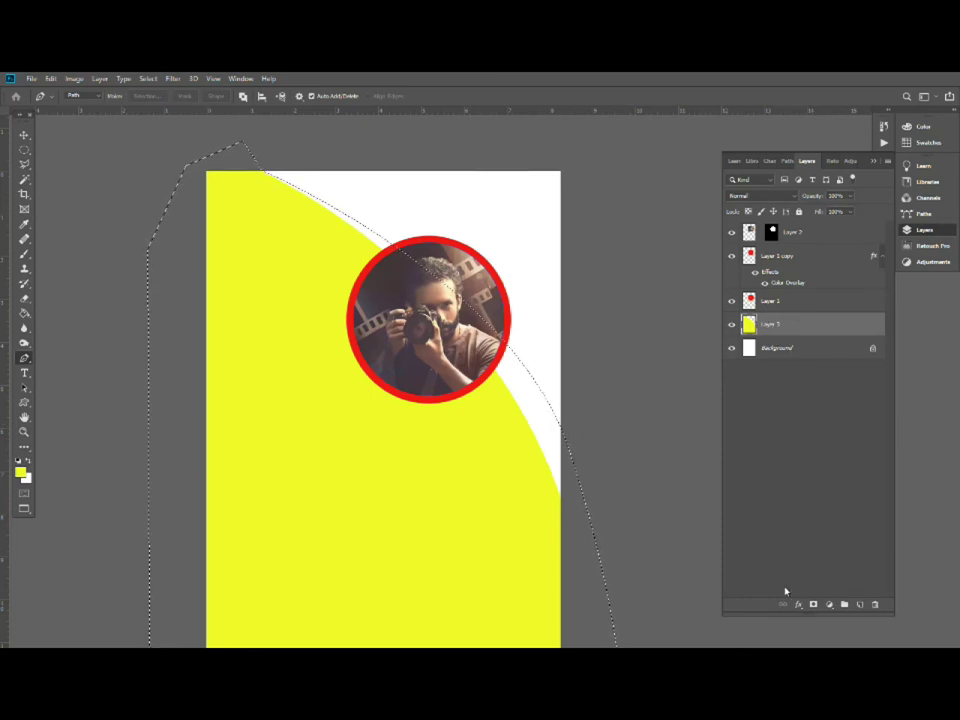
On a new layer, fill the current selection with orange and deselect
left_click(858, 610)
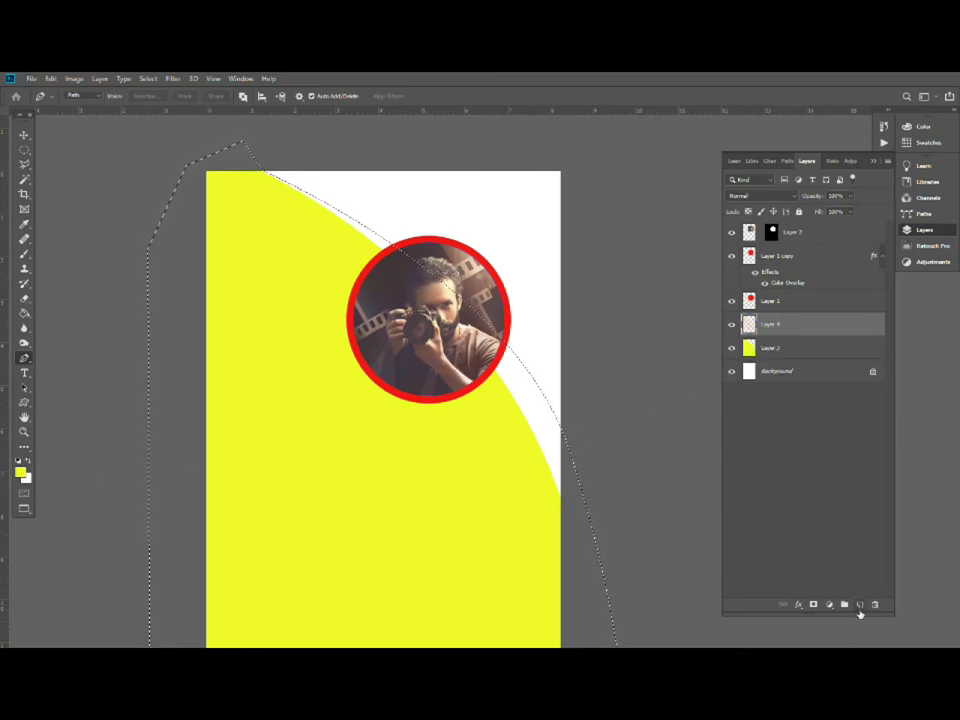
left_click(22, 473)
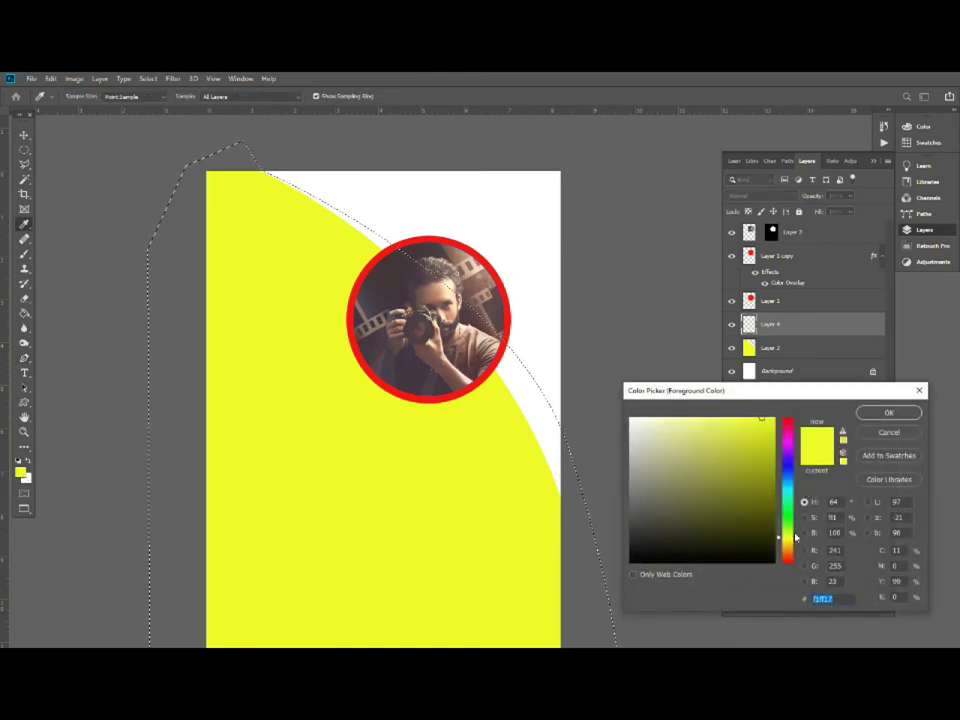
left_click(788, 556)
left_click(888, 412)
key("p")
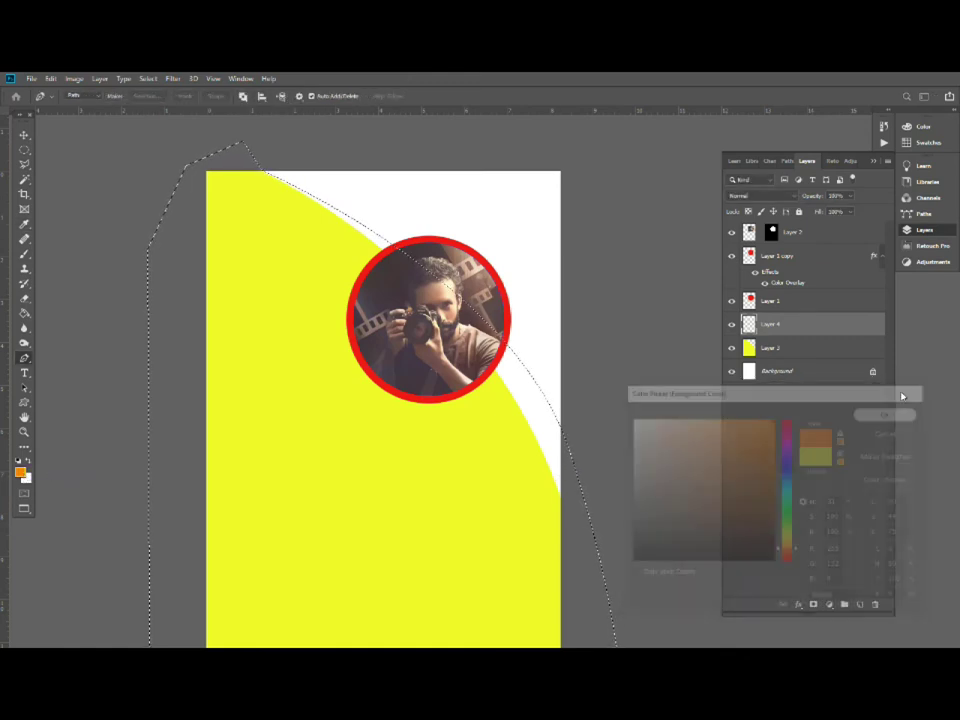
left_click(24, 313)
left_click(480, 392)
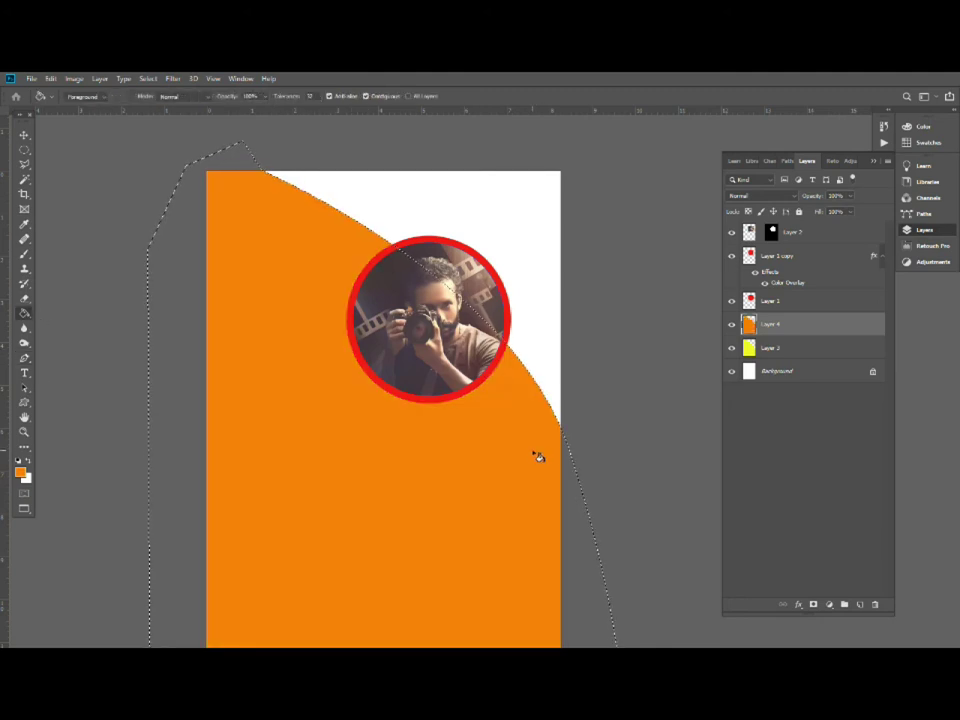
key("ctrl+d")
Move the orange Layer 4 below Layer 3 so it shows as a thin band
key("v")
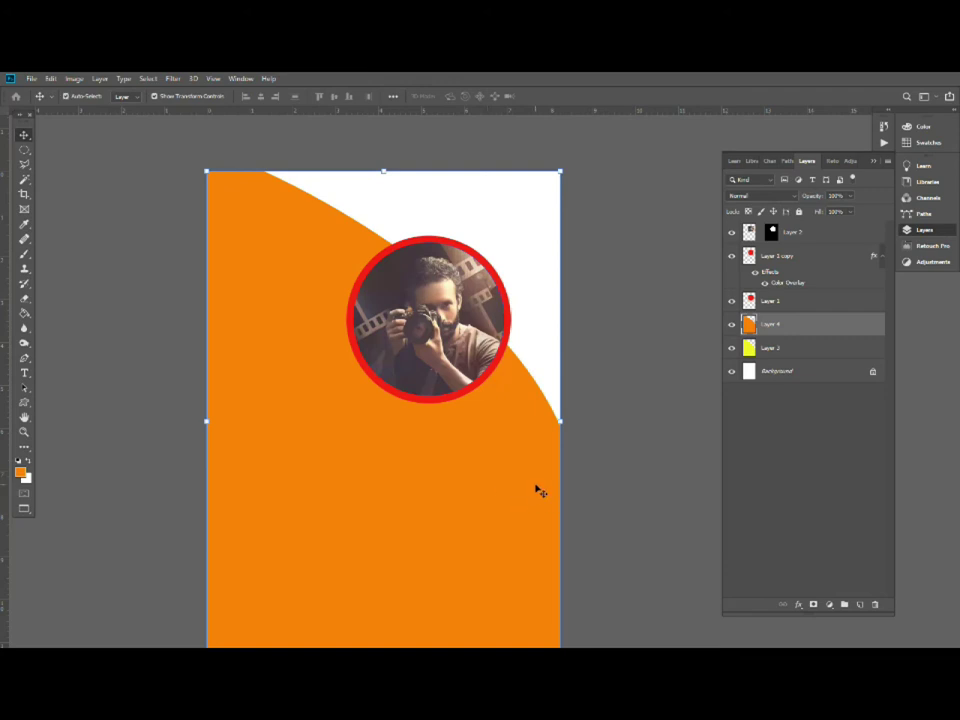
left_click_drag(783, 328, 779, 358)
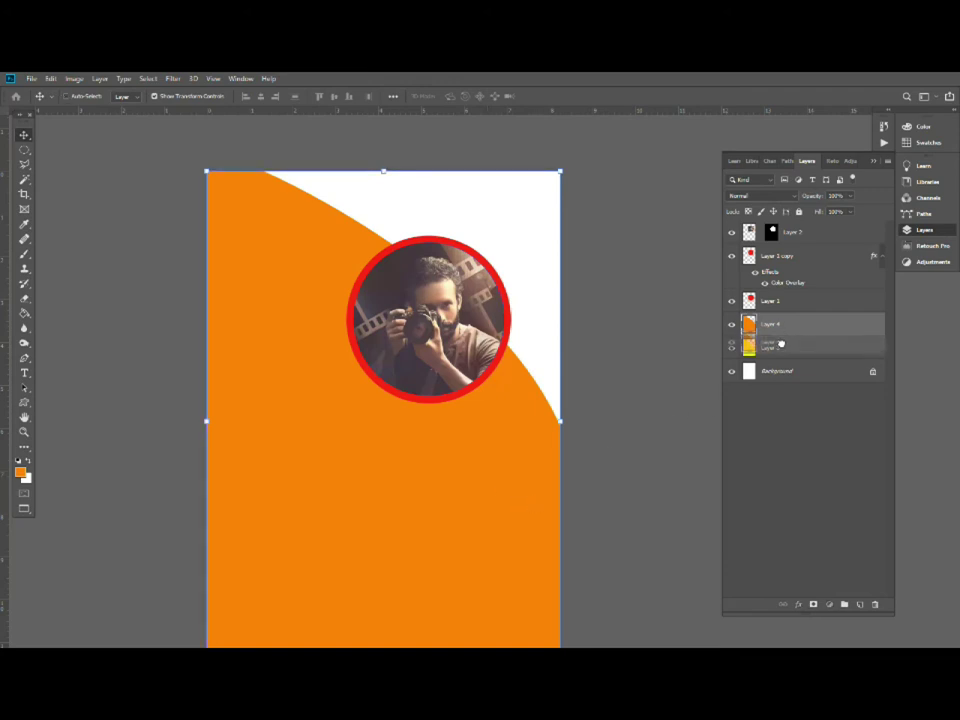
left_click_drag(432, 479, 351, 421)
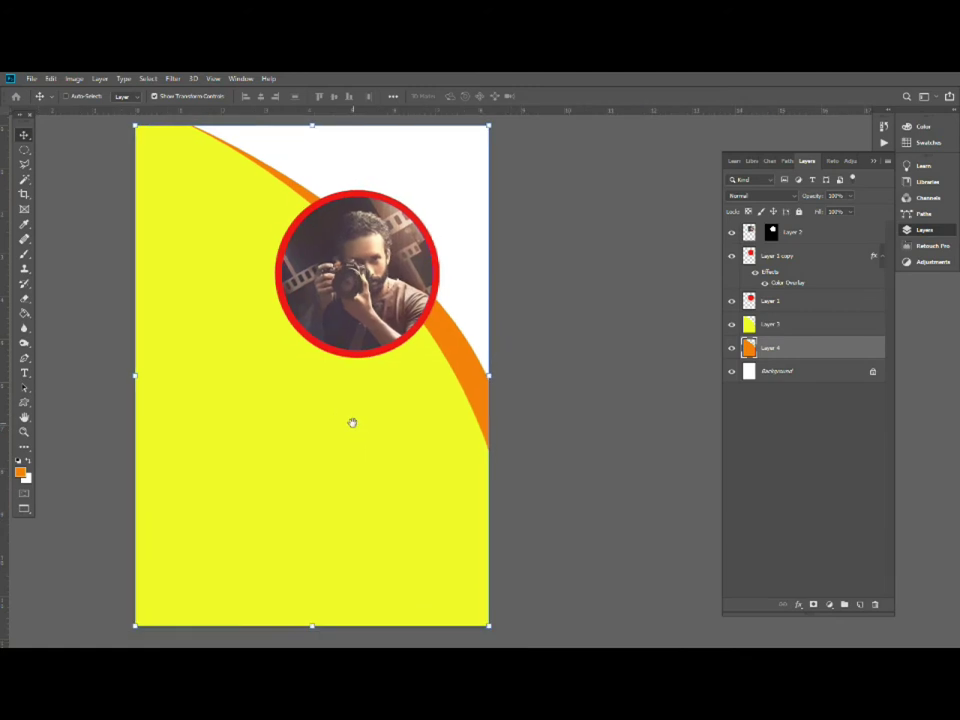
scroll(336, 426, "down", 1)
scroll(494, 424, "up", 1)
scroll(494, 424, "up", 3)
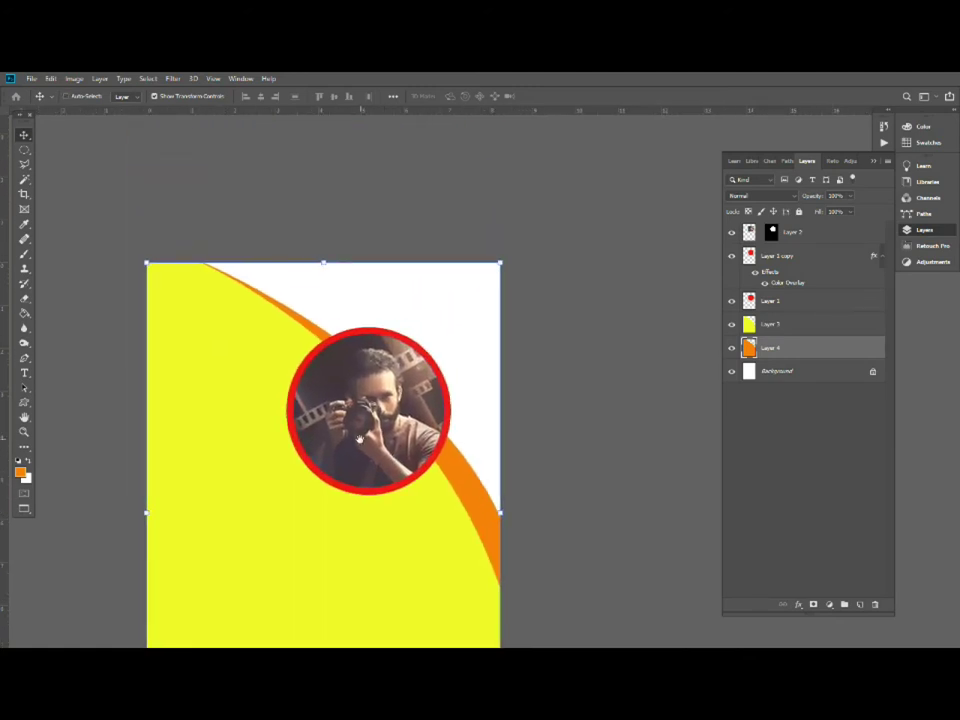
scroll(359, 437, "up", 1)
Zoom around the band and list the layers under the yellow shape
key("p")
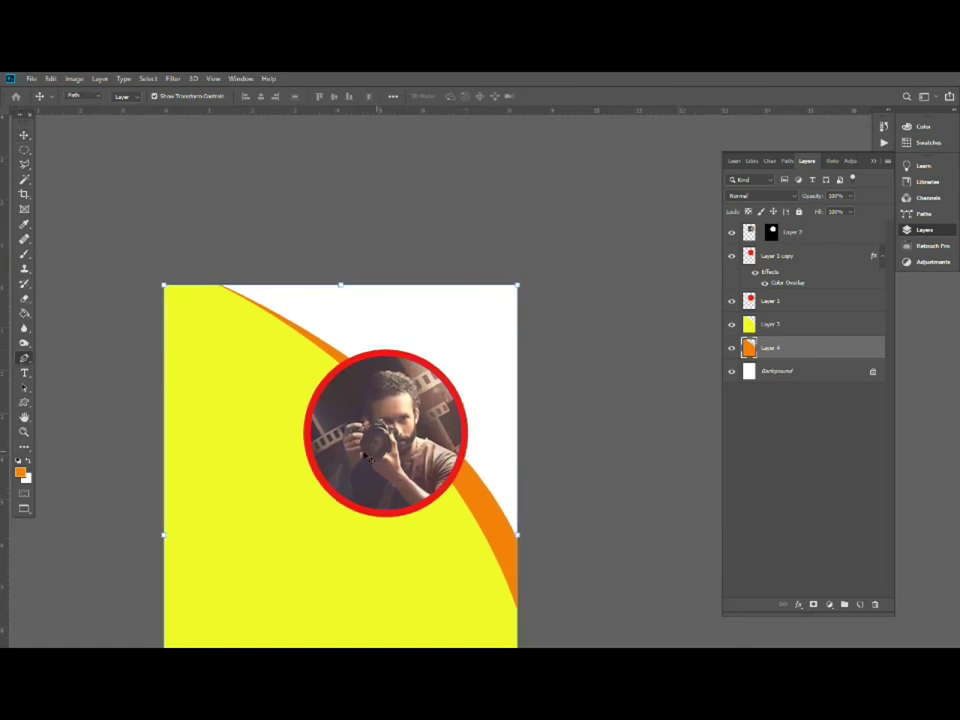
scroll(359, 437, "down", 1)
scroll(359, 437, "down", 1)
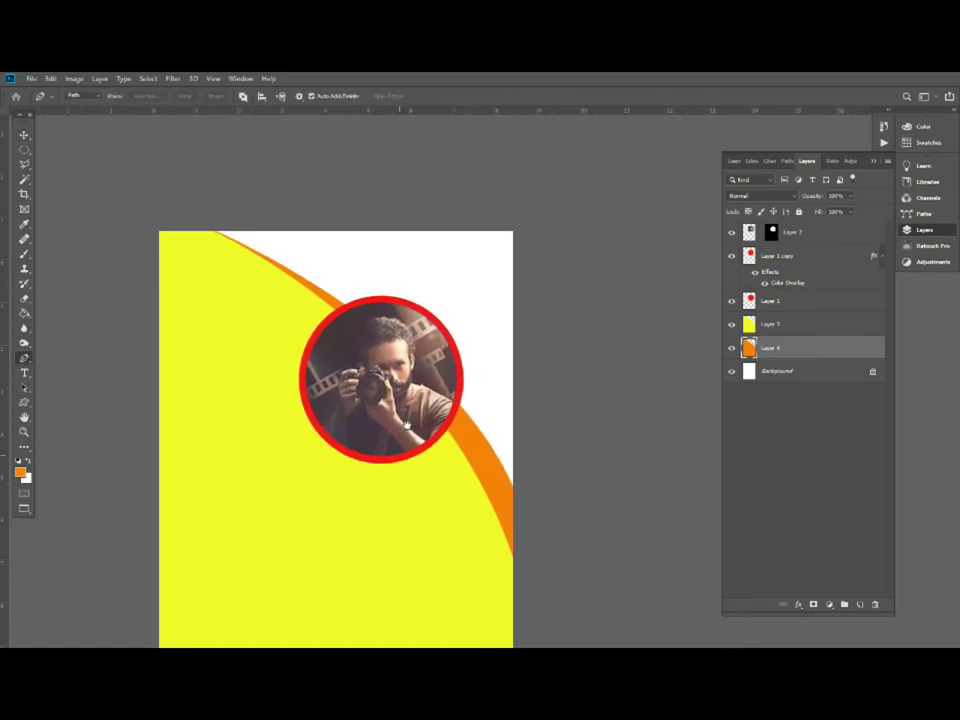
scroll(359, 437, "down", 1)
scroll(408, 418, "down", 1)
scroll(460, 490, "down", 2)
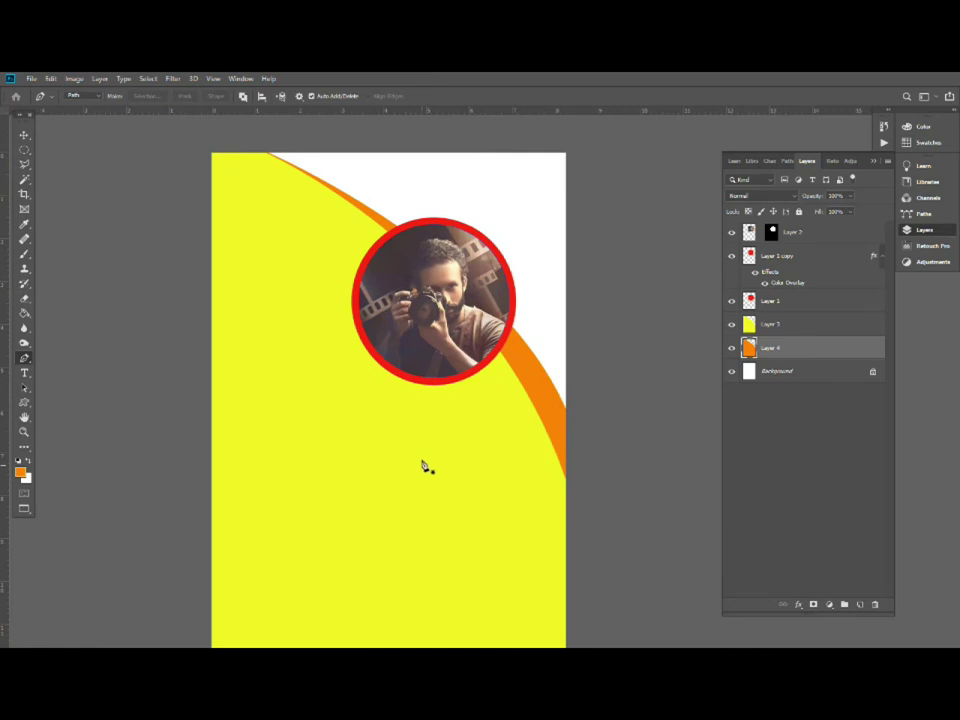
key("v")
right_click(392, 436)
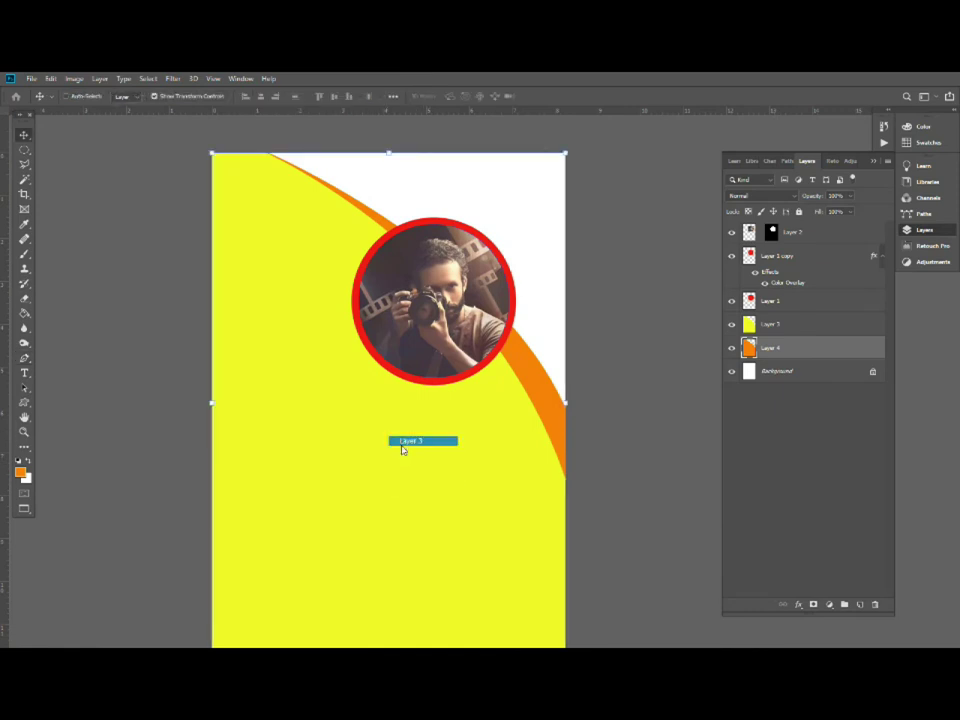
Give Layer 3 a 000000 Color Overlay, turning the yellow shape black
left_click(410, 441)
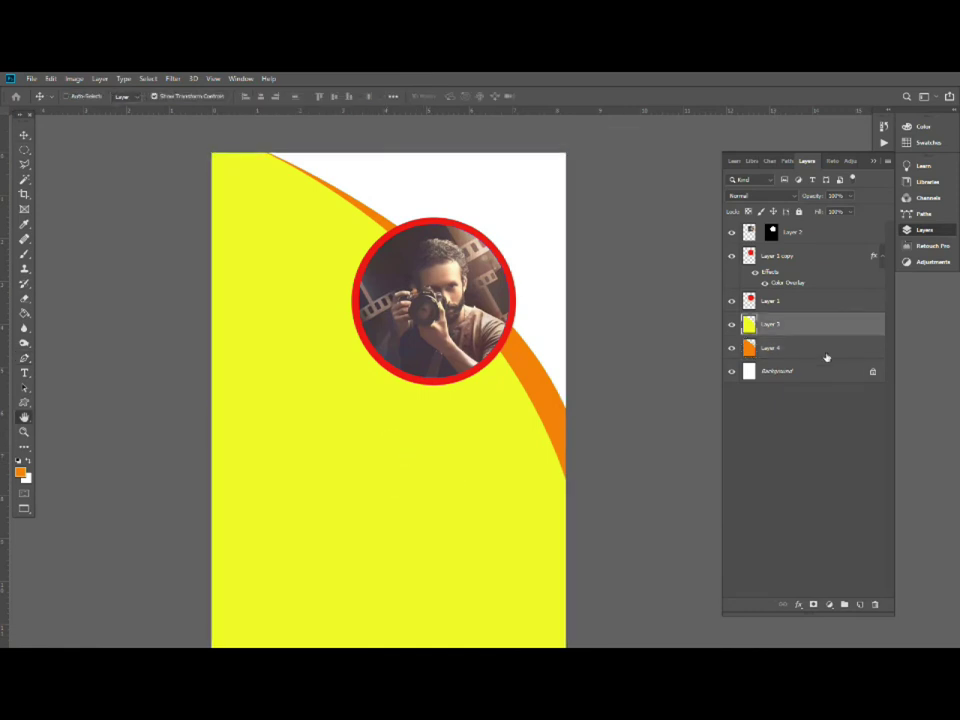
double_click(827, 356)
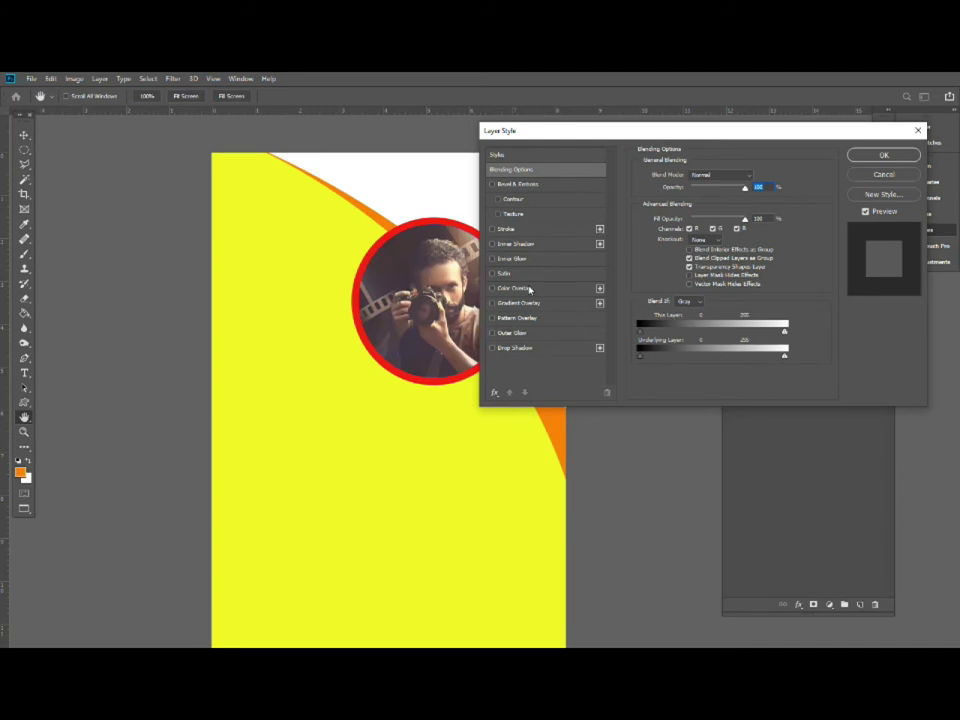
left_click(530, 289)
left_click(757, 177)
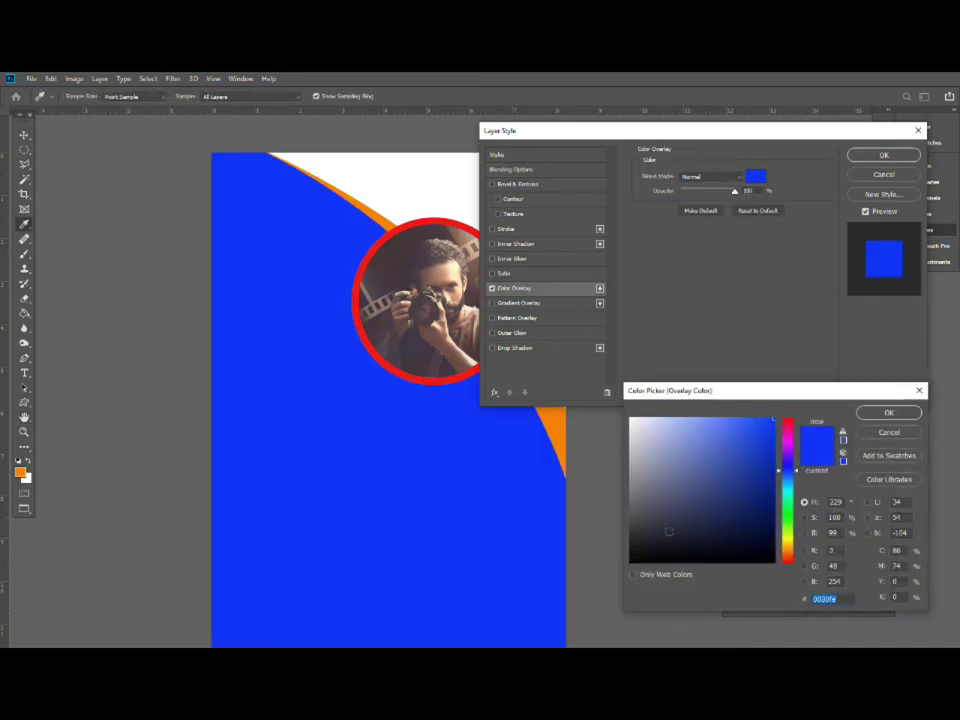
type("000000")
key("Return")
key("Return")
key("v")
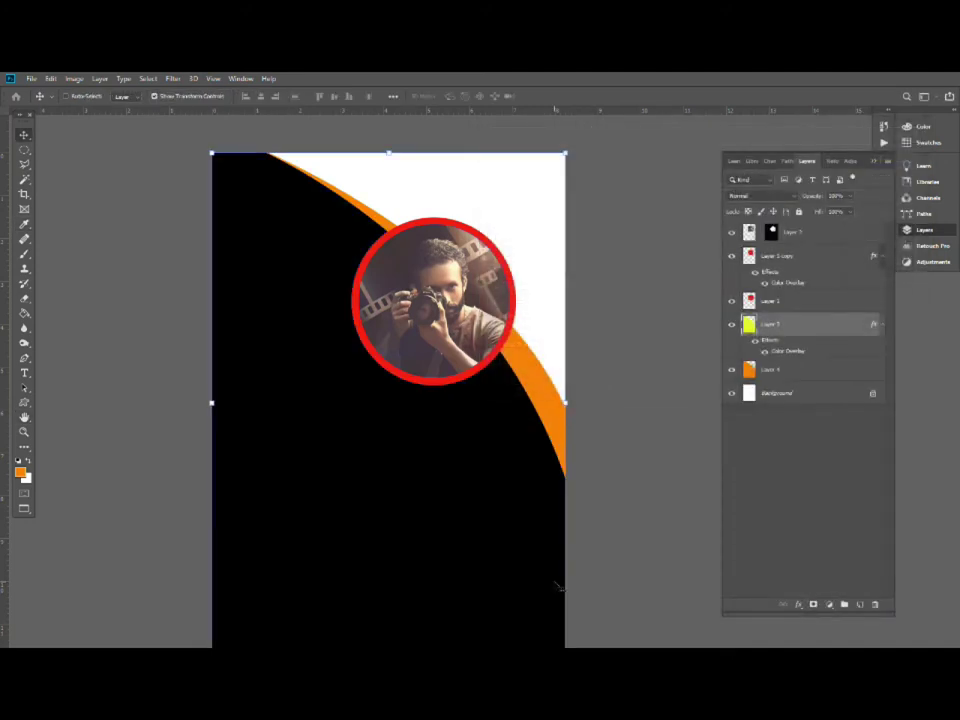
Pan the view and select the Background layer from the canvas layer list
scroll(558, 457, "up", 3)
left_click_drag(558, 457, 536, 411)
scroll(536, 411, "up", 3)
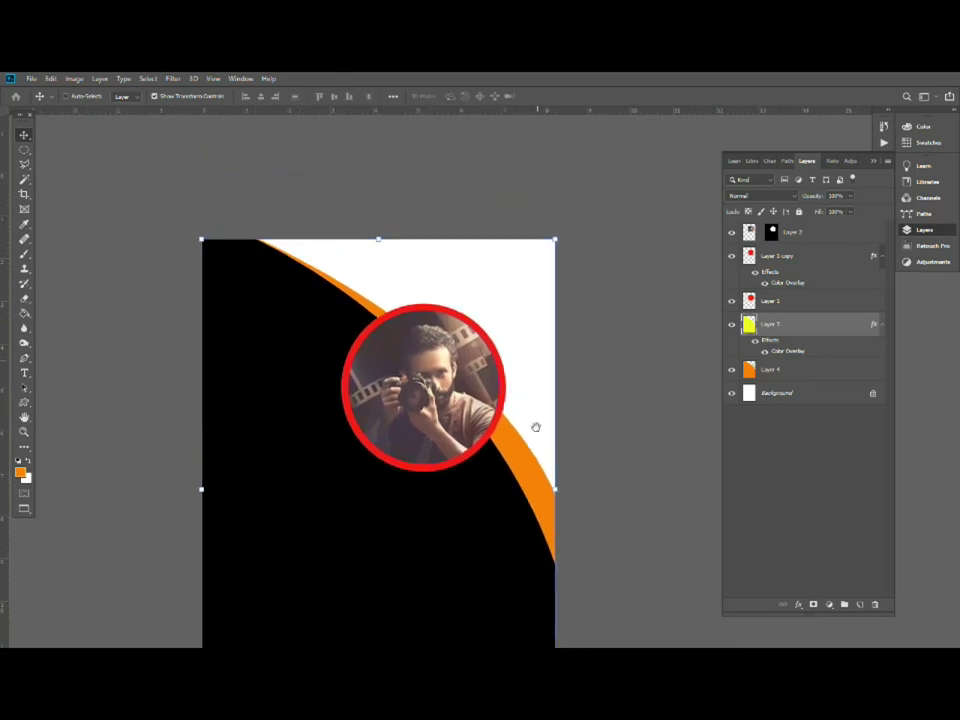
right_click(508, 268)
left_click(520, 274)
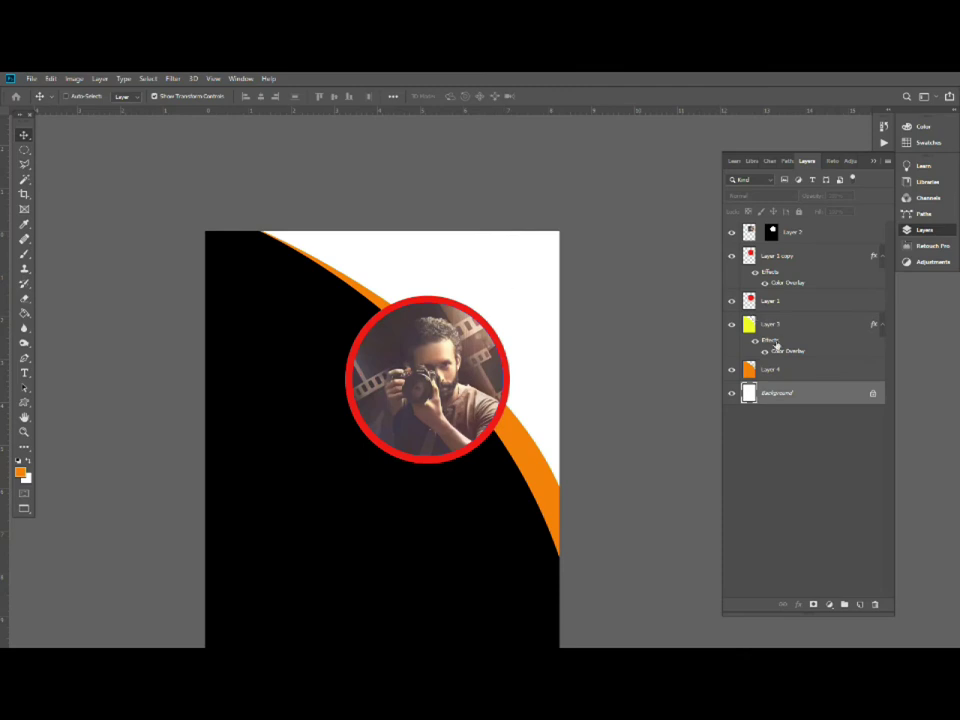
left_click(829, 372)
right_click(536, 317)
left_click(555, 321)
scroll(549, 372, "up", 2)
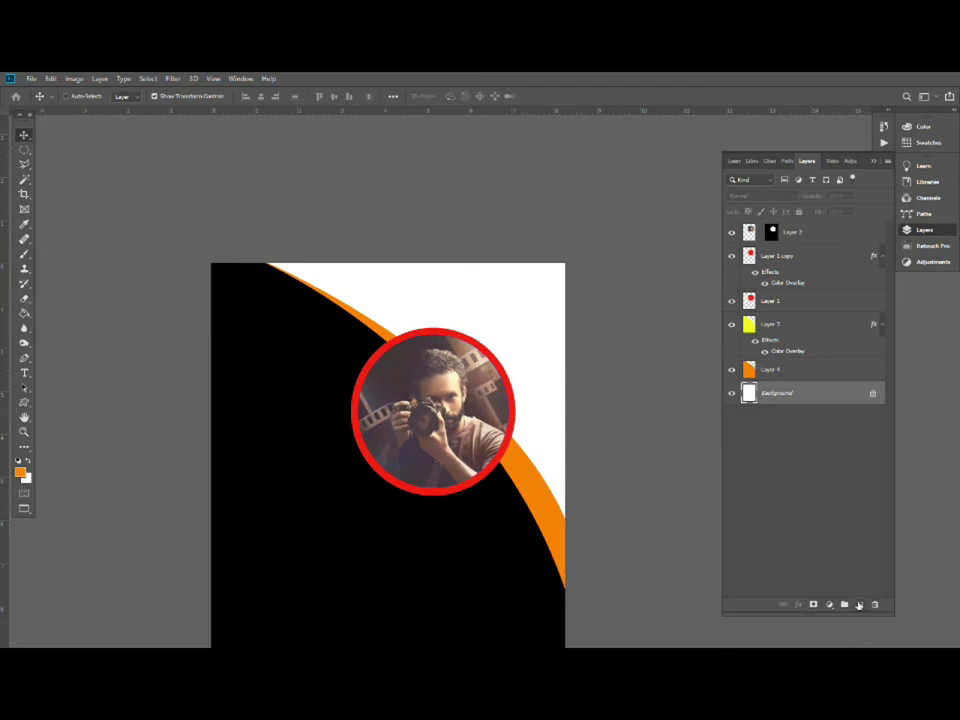
Add a new layer above Background and set the foreground colour to yellow
left_click(858, 605)
key("g")
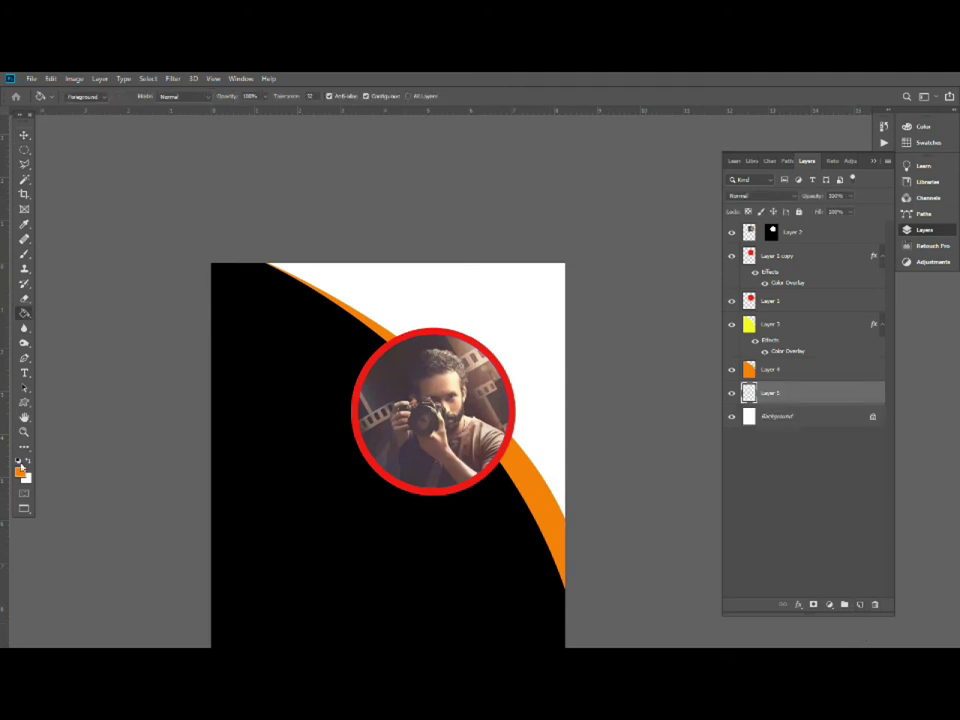
key("i")
left_click(19, 470)
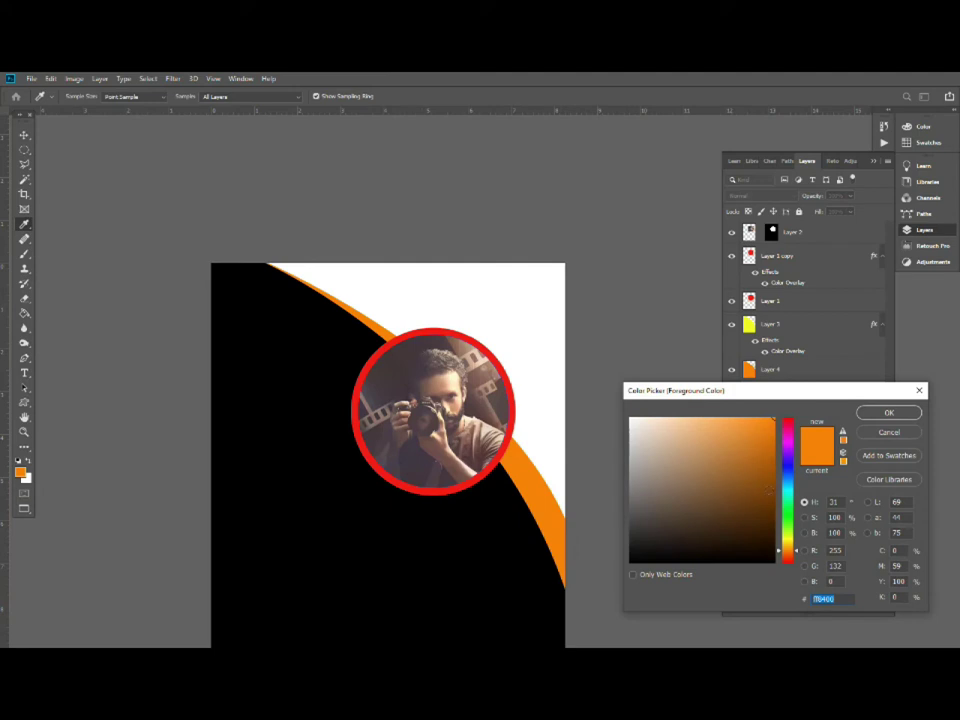
left_click_drag(790, 541, 791, 537)
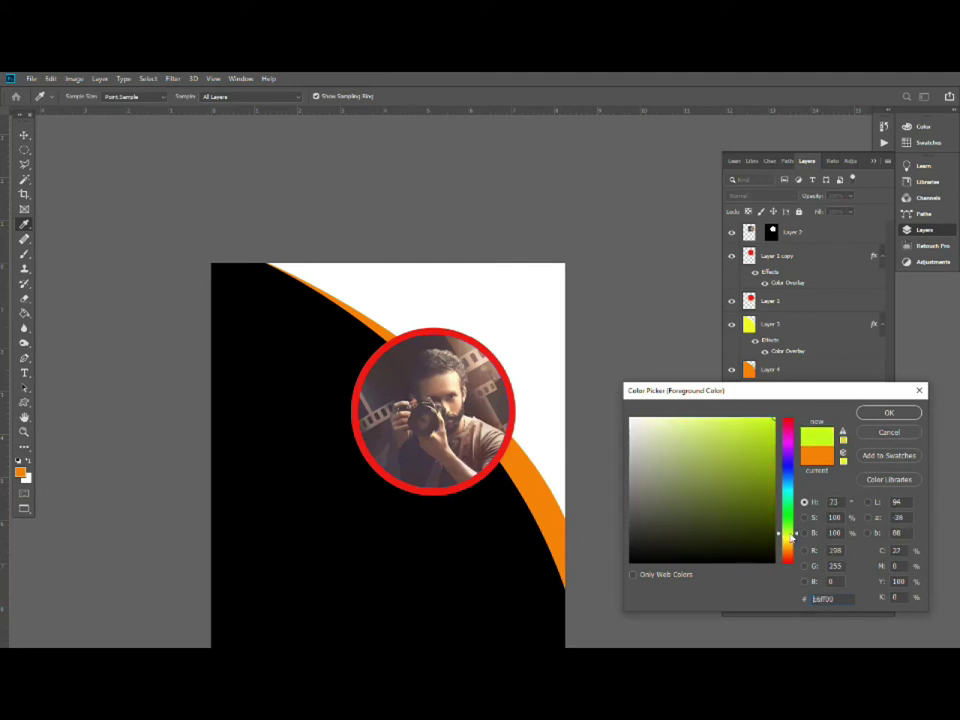
left_click_drag(794, 538, 794, 544)
left_click(866, 418)
Paint Bucket fill the white top-right area with yellow and check the whole poster
key("g")
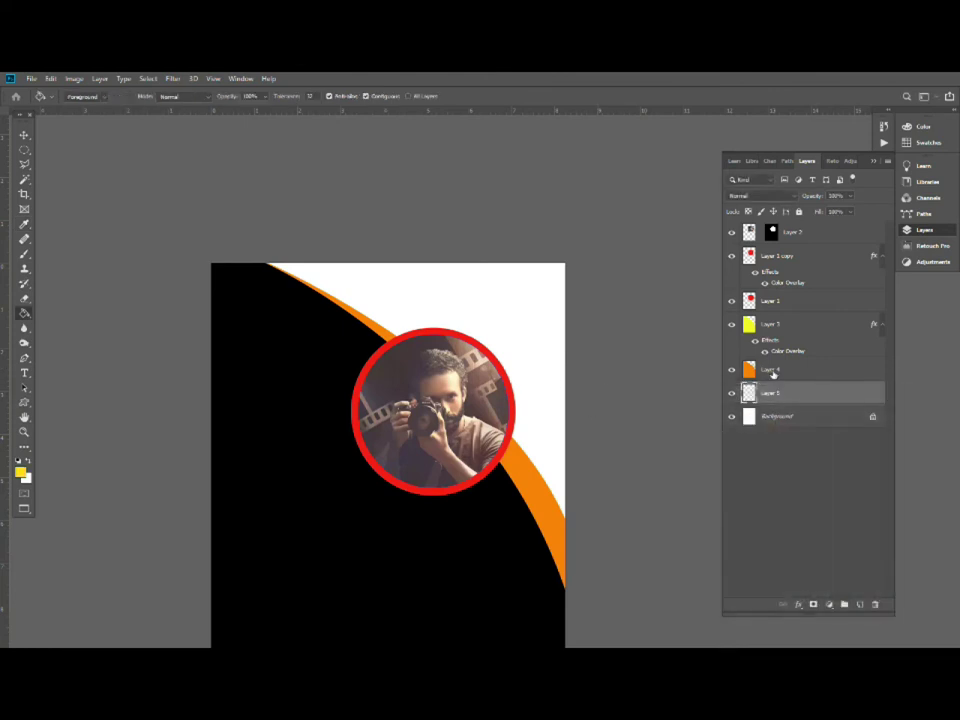
left_click(482, 298)
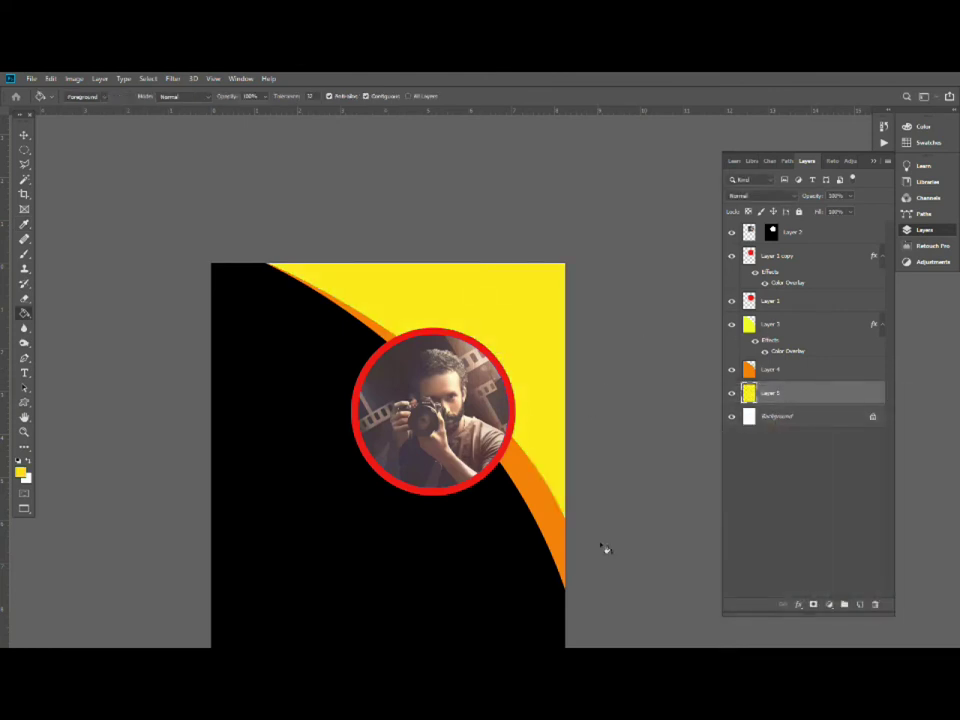
key("ctrl+minus")
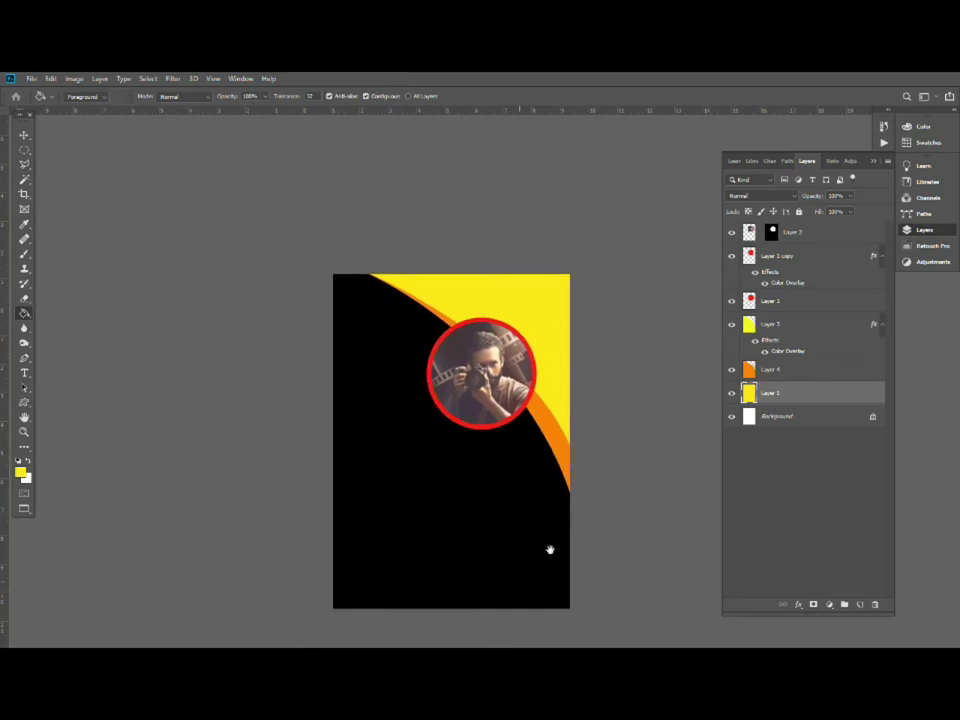
key("v")
key("ctrl+plus")
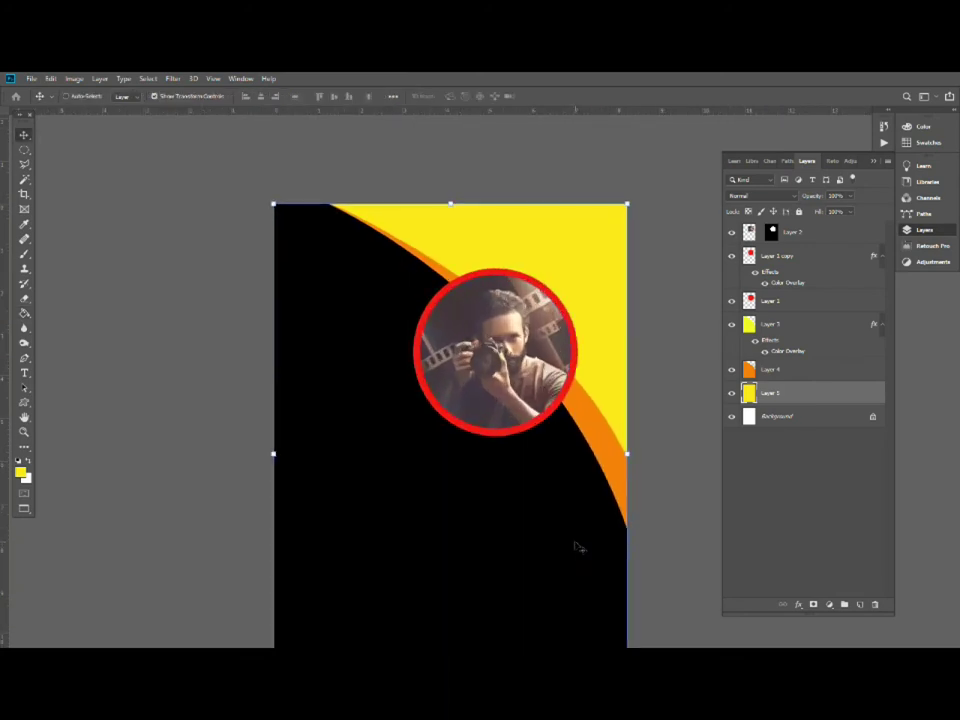
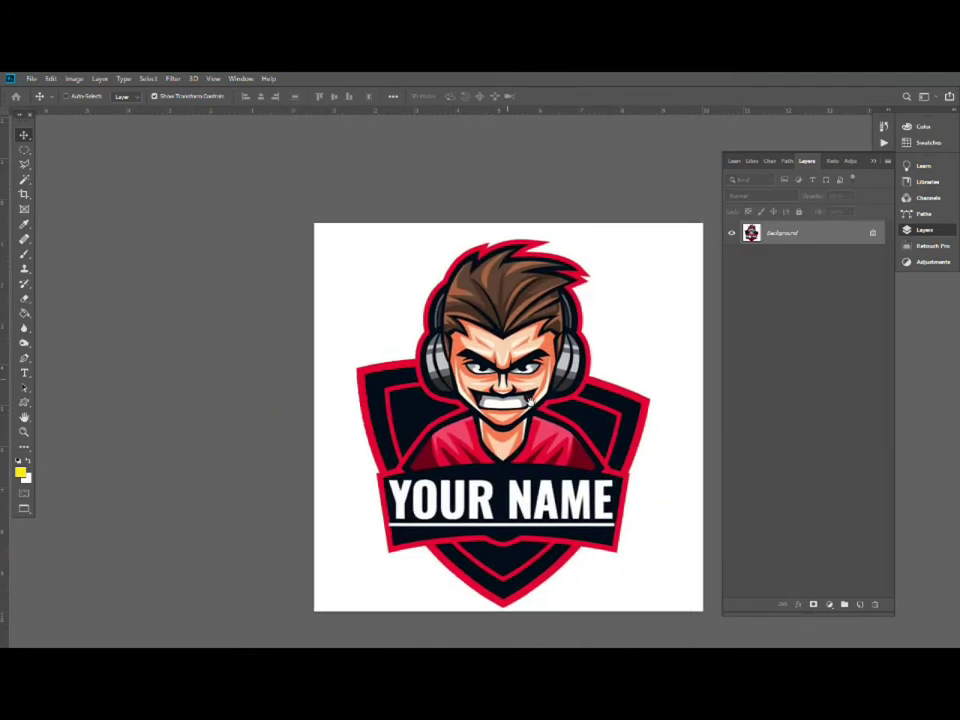
Cut the mascot logo free of its white background and paste it above Layer 2 in the flyer
key("w")
left_click(326, 228)
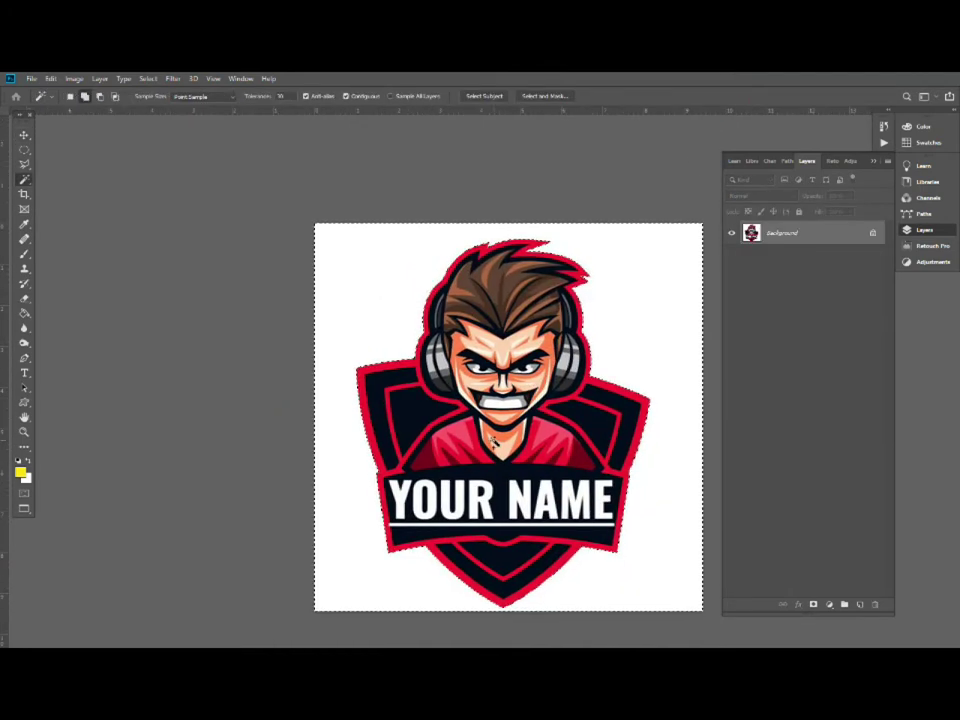
key("ctrl+shift+i")
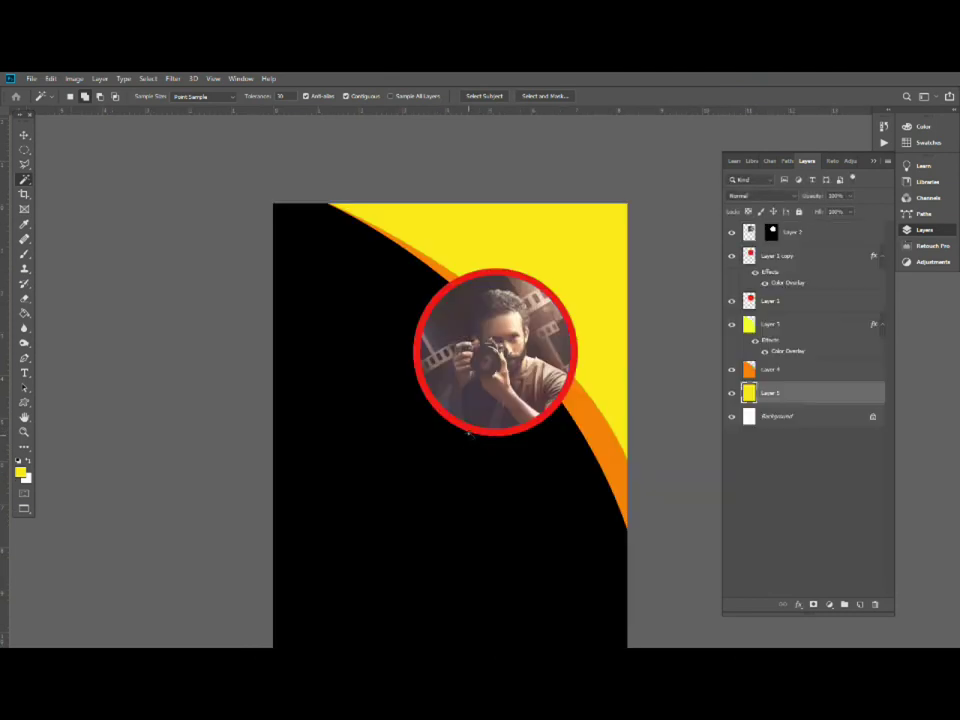
key("v")
right_click(340, 289)
left_click(350, 296)
key("ctrl+v")
Move the mascot logo to the flyer's top-left corner and shrink it to about 58%
mouse_move(570, 510)
left_mouse_down()
mouse_move(460, 386)
mouse_move(450, 356)
left_mouse_up()
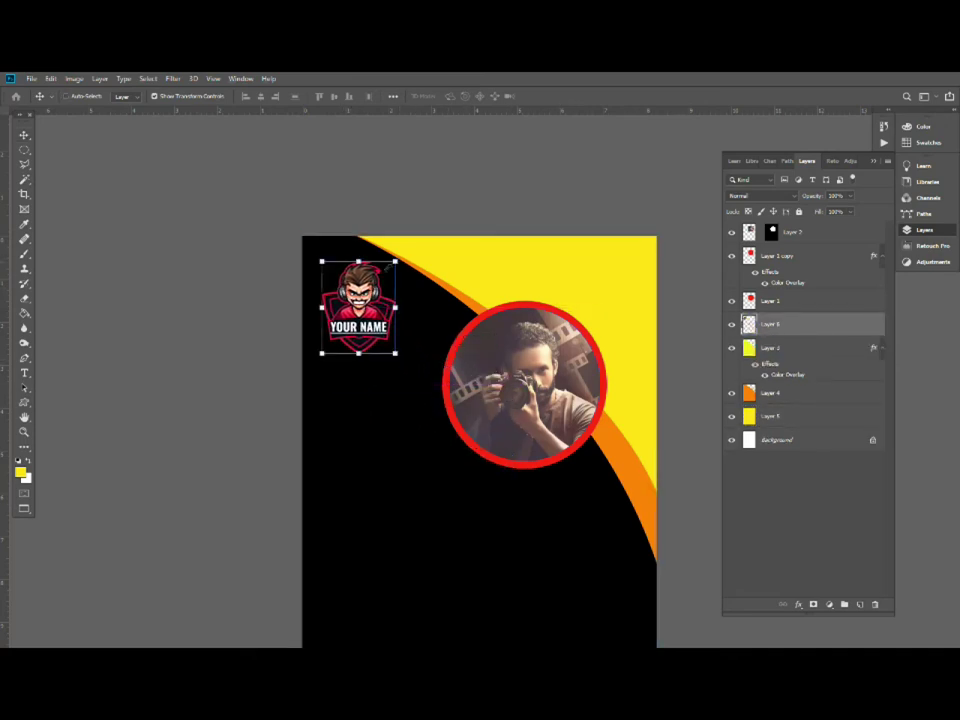
left_click_drag(396, 262, 365, 262)
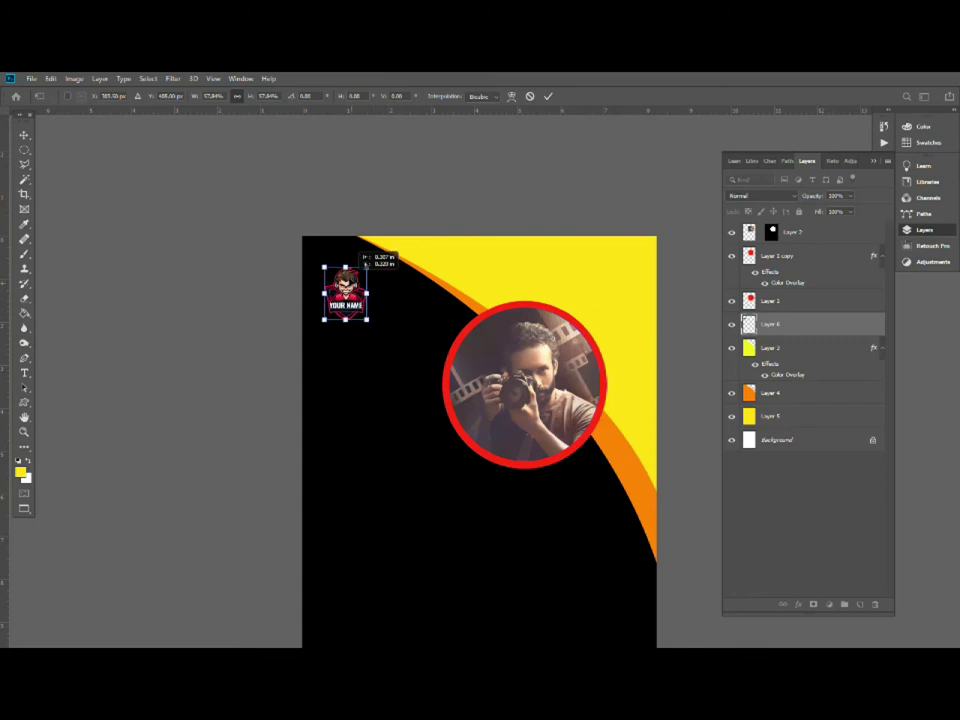
key("Return")
key("ctrl+plus")
left_click_drag(341, 242, 412, 349)
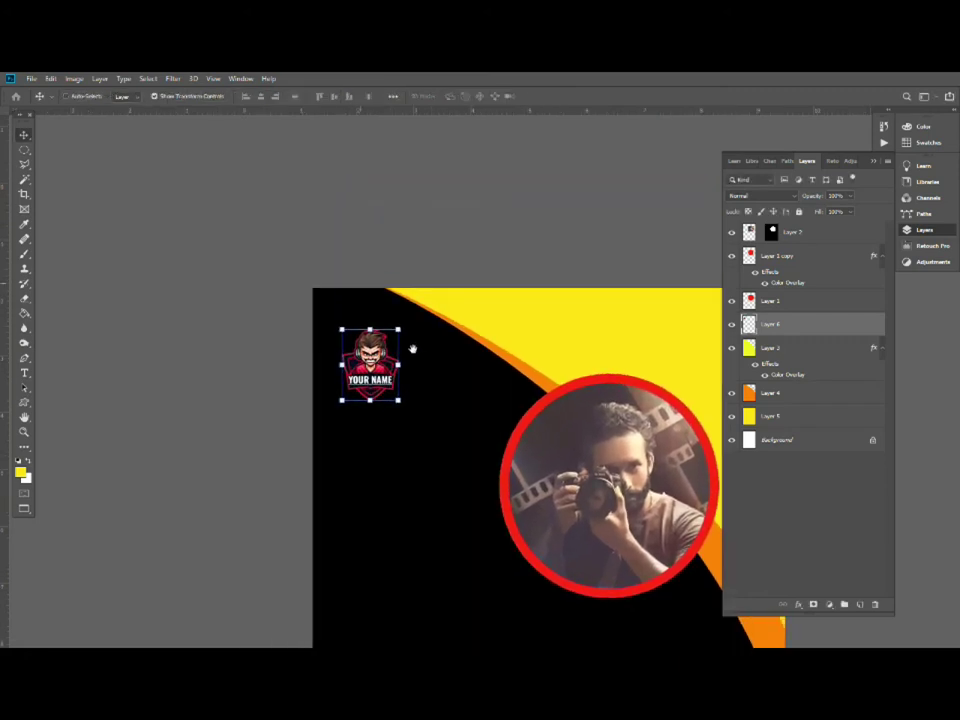
key("ctrl+plus")
Type 'COMPANY NAME' beside the logo and scale the text down
key("t")
left_click(393, 368)
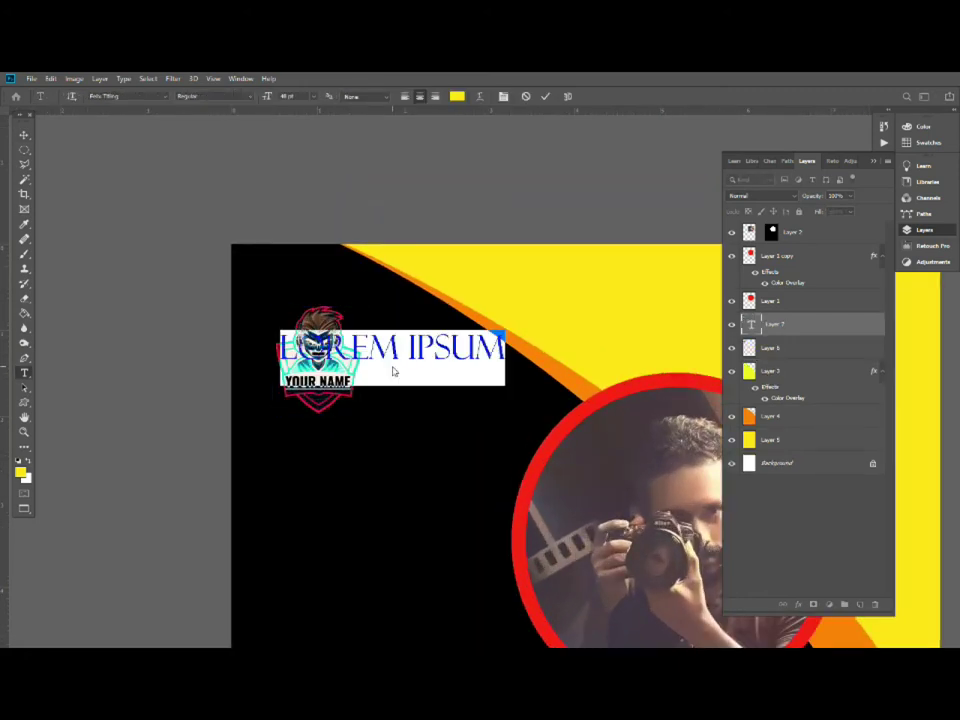
type("COMPANY NAME")
key("ctrl+Return")
key("ctrl+t")
left_click_drag(527, 332, 468, 338)
key("Return")
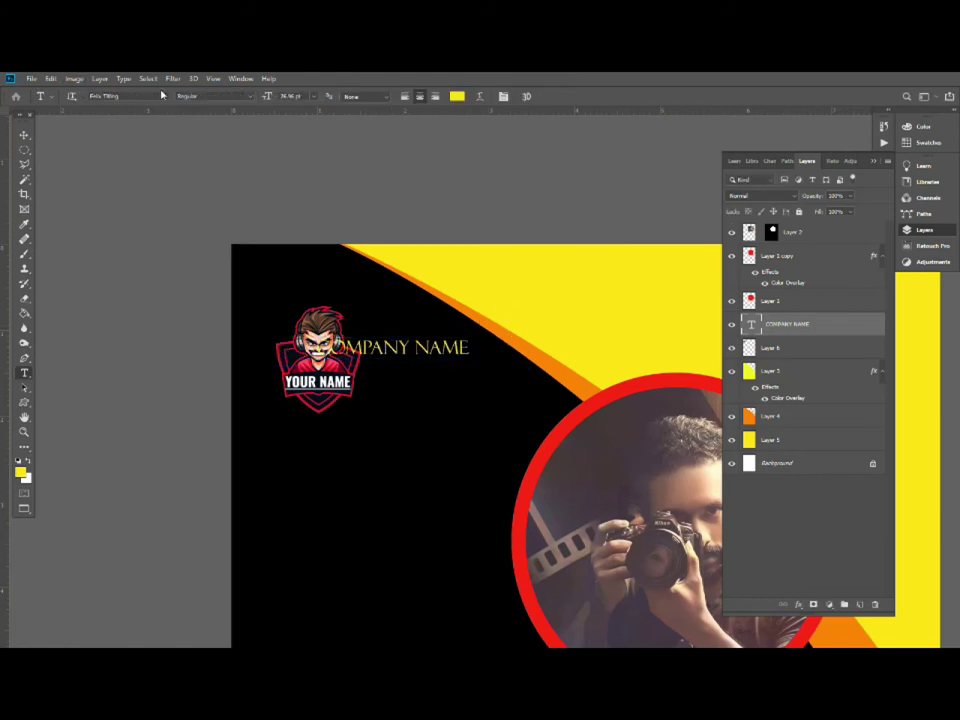
Set COMPANY NAME in Impact, then move and enlarge it toward the yellow curve
left_click(166, 97)
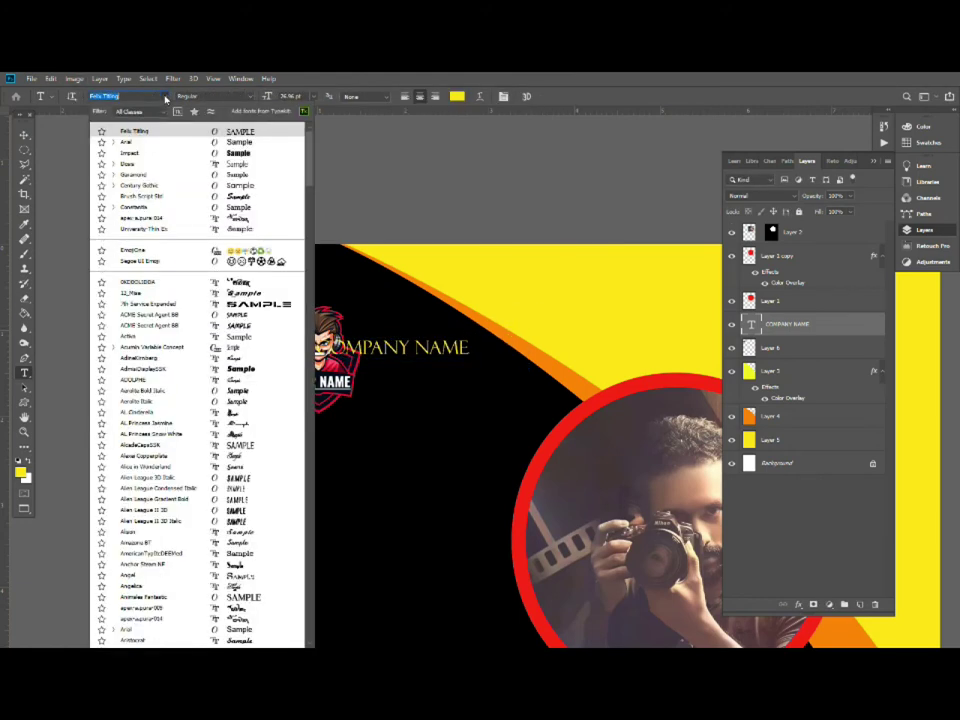
left_click(243, 153)
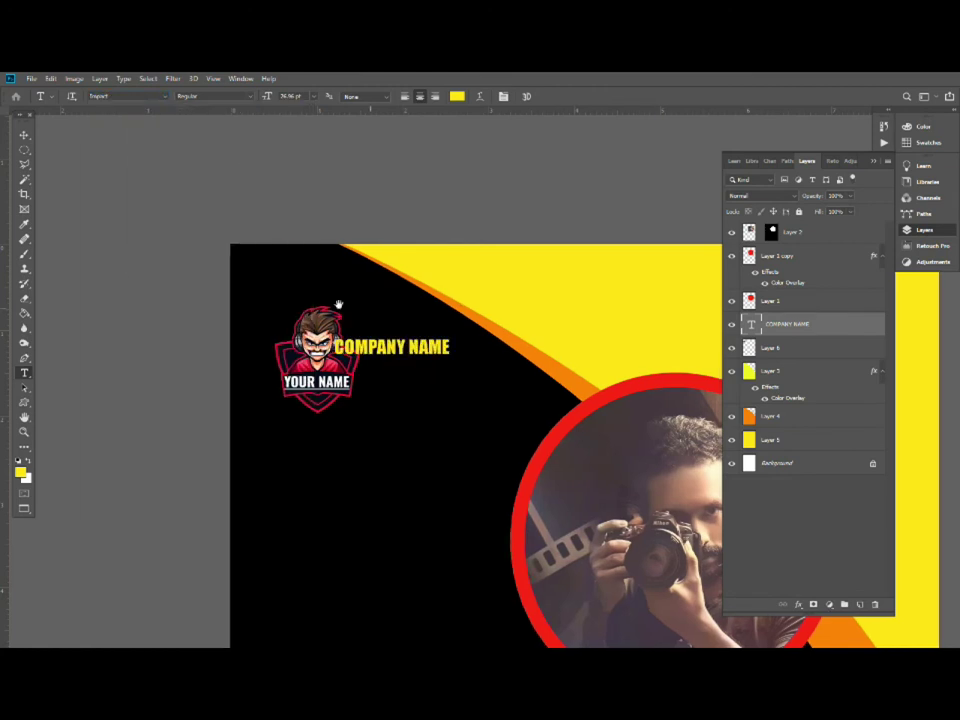
scroll(287, 302, "right", 2)
mouse_move(287, 302)
left_mouse_down()
mouse_move(327, 342)
mouse_move(315, 345)
left_mouse_up()
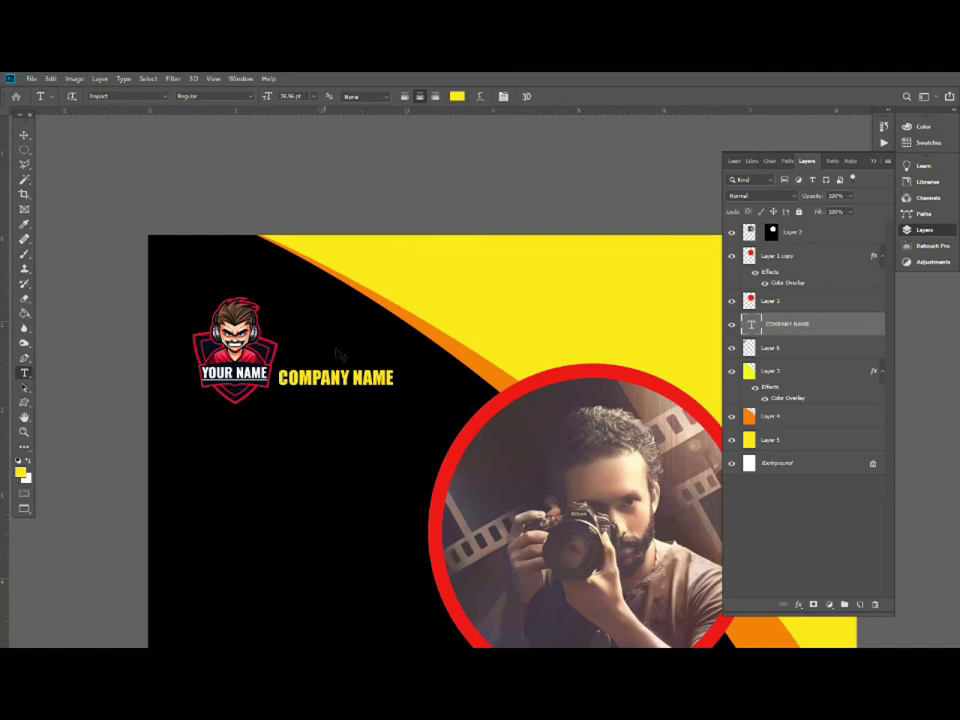
key("ctrl+t")
left_click_drag(398, 366, 423, 356)
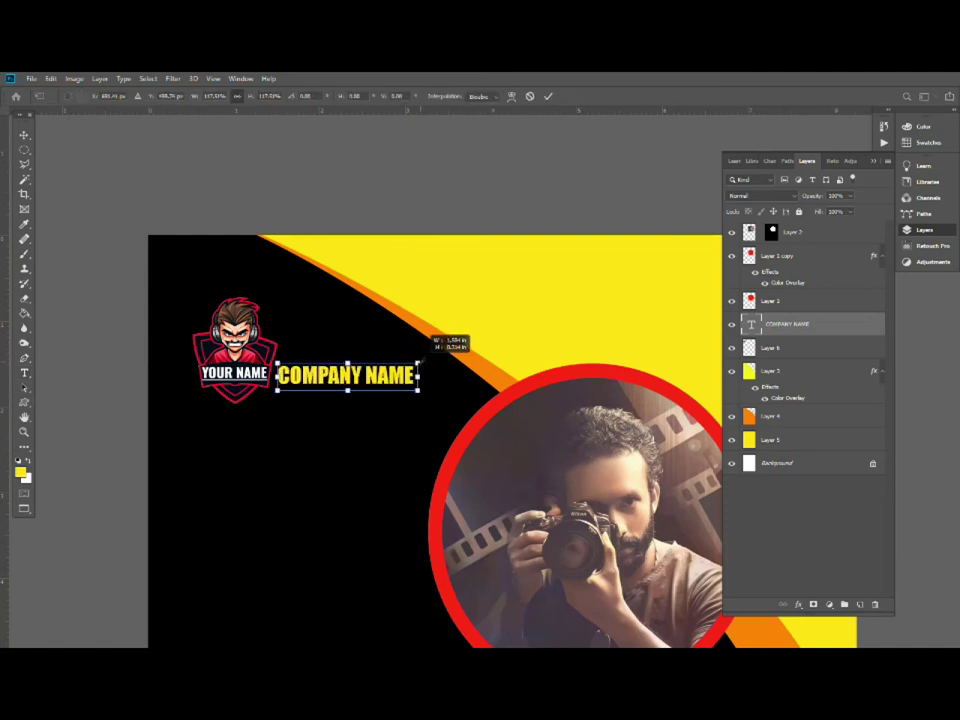
key("Return")
key("ctrl+minus")
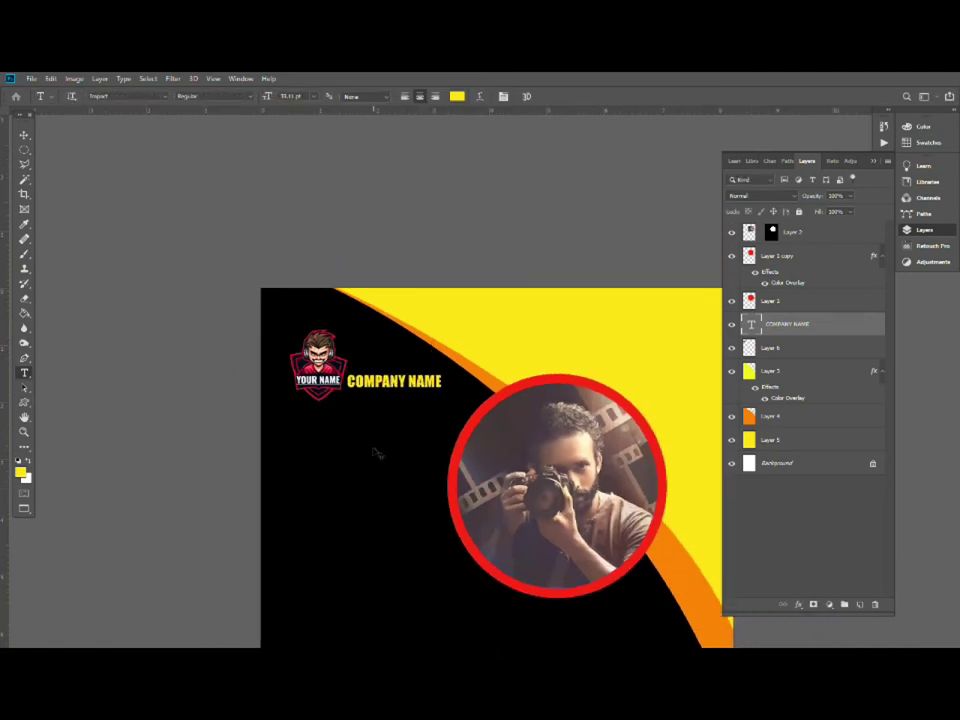
scroll(427, 444, "down", 2)
scroll(427, 444, "down", 2)
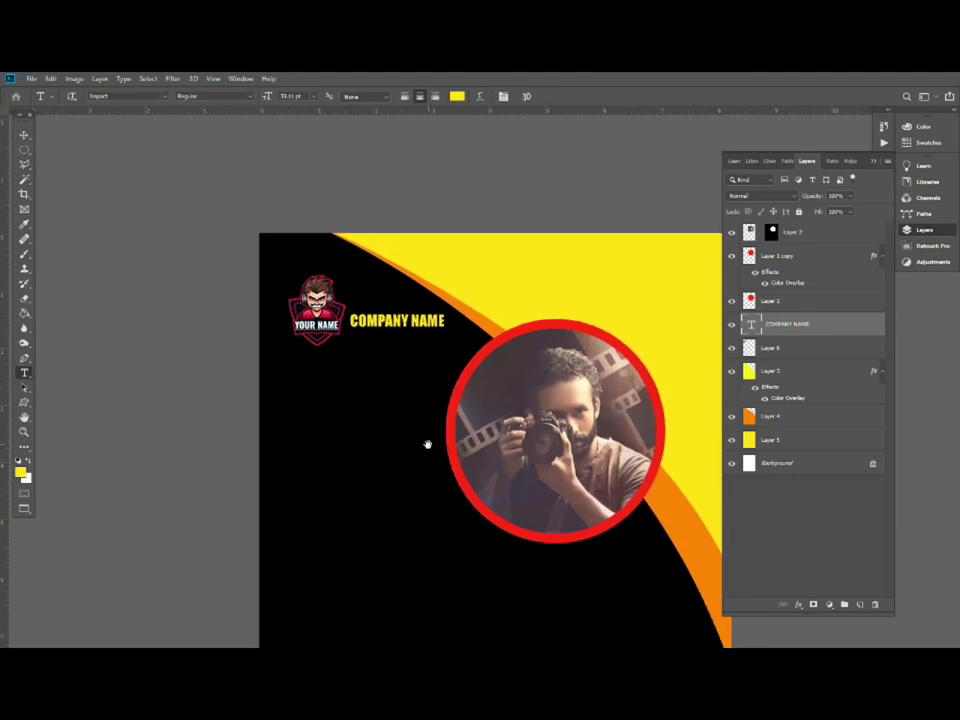
scroll(428, 438, "down", 3)
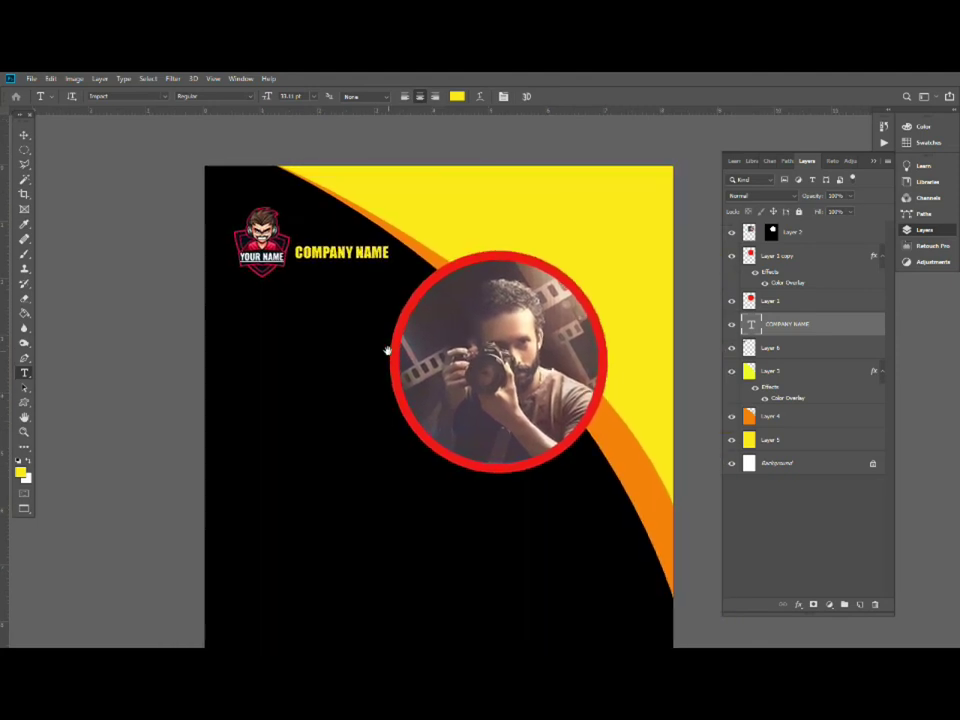
scroll(391, 424, "down", 3)
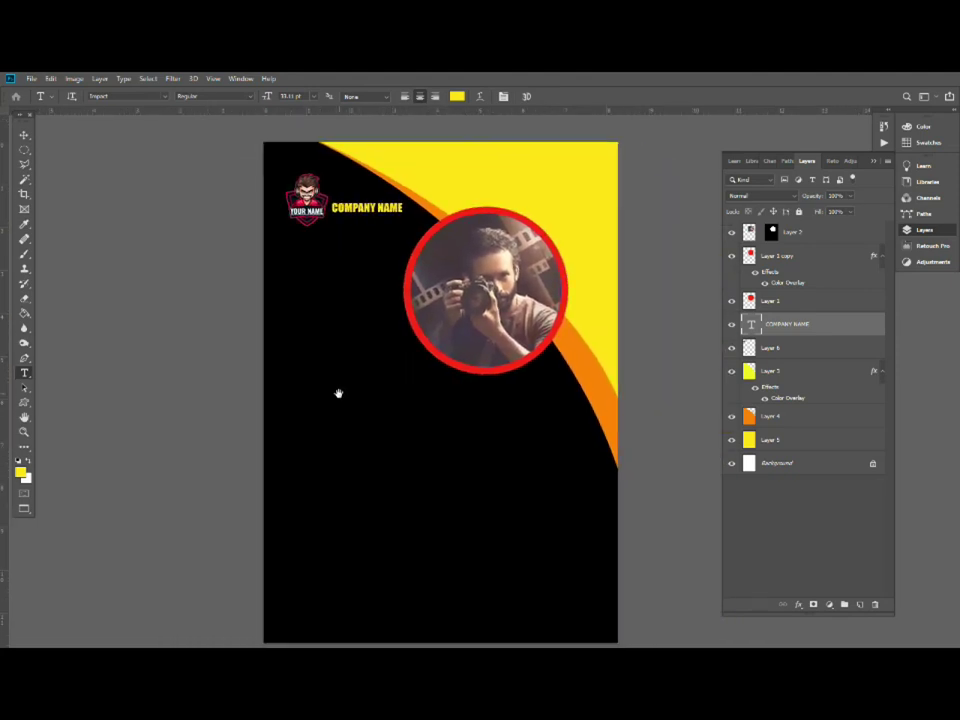
scroll(335, 395, "left", 3)
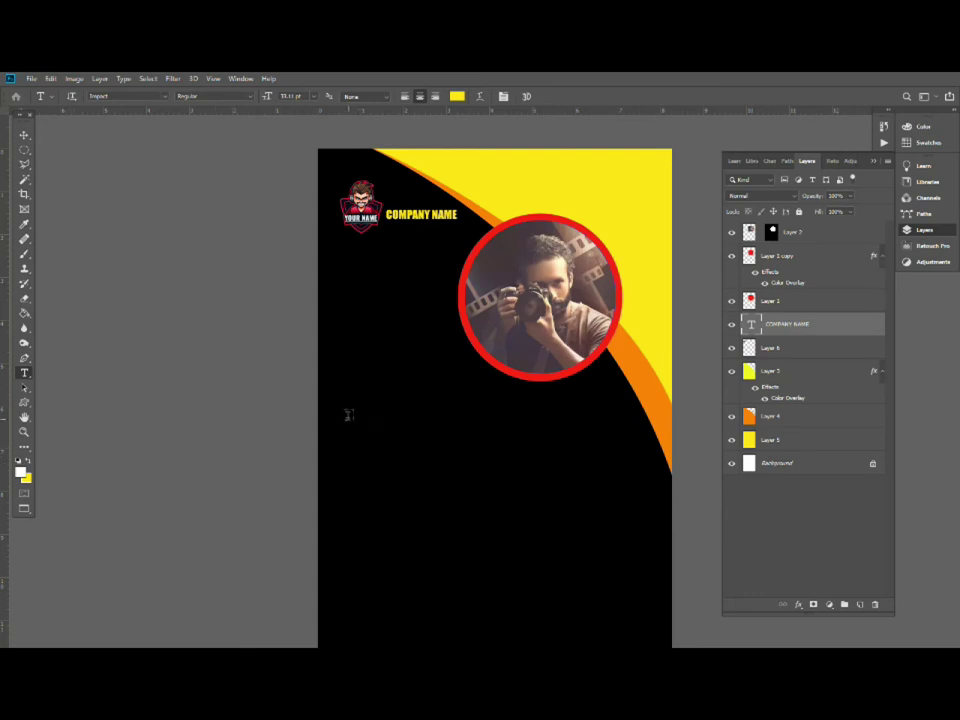
Draw a placeholder paragraph text box under the logo at 24 pt
left_click_drag(345, 399, 495, 468)
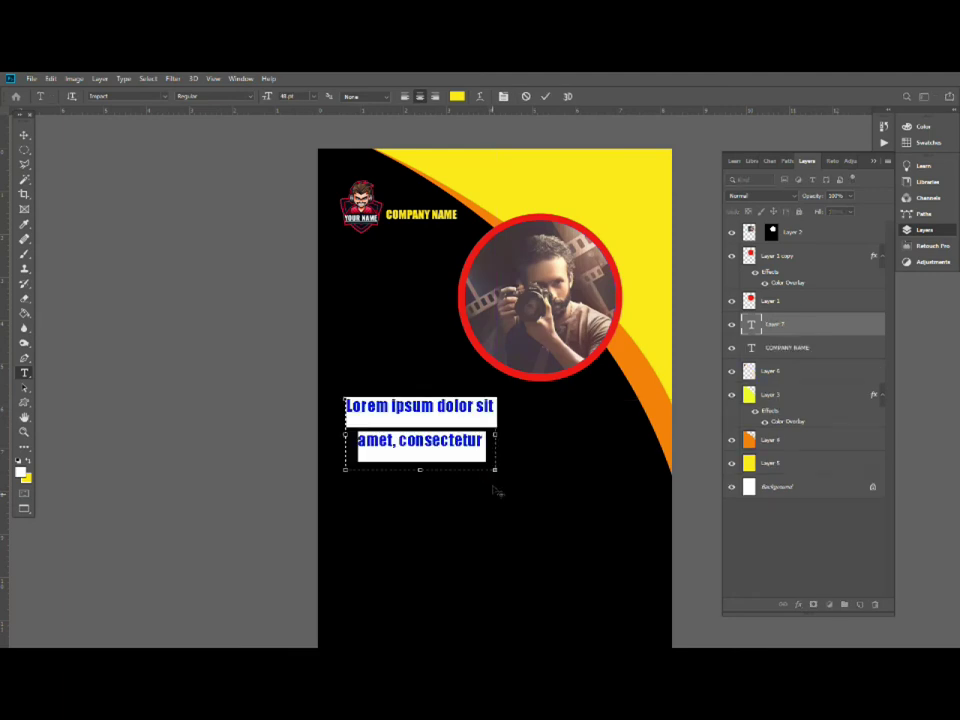
left_click(316, 97)
left_click(293, 179)
left_click(314, 96)
left_click(300, 198)
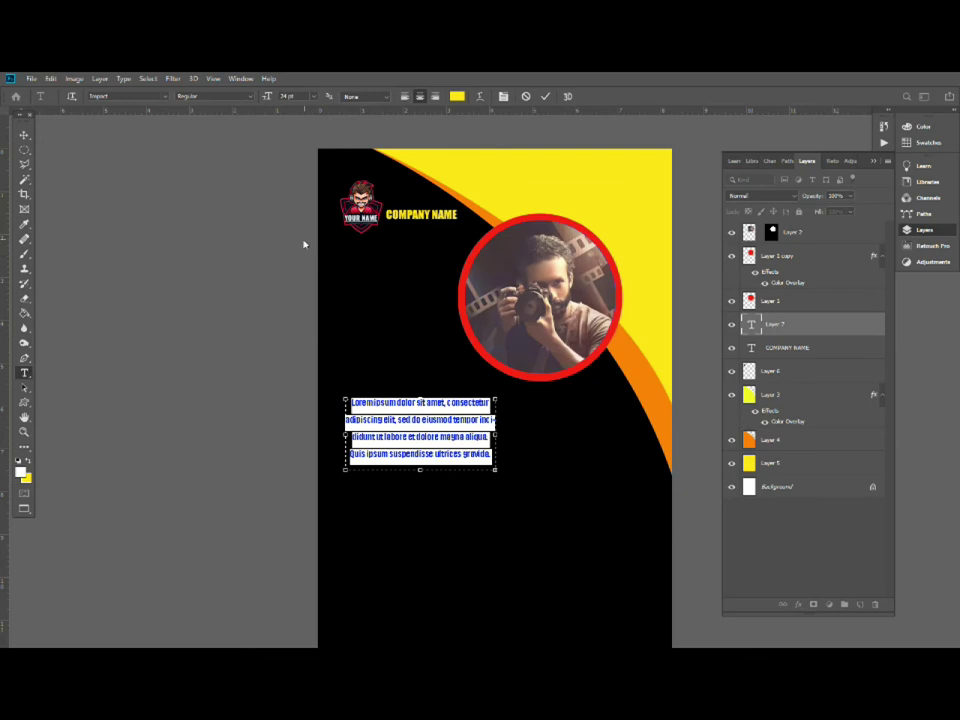
left_click(295, 263)
Trim the paragraph to three lines and move it up-left under the header
key("ctrl+plus")
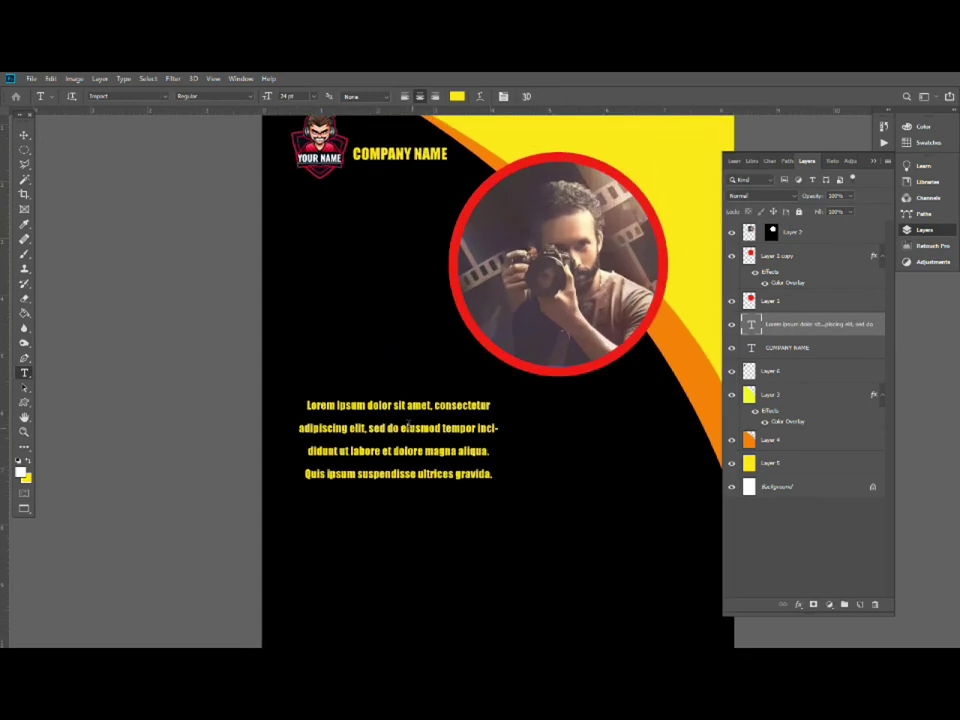
scroll(392, 332, "down", 2)
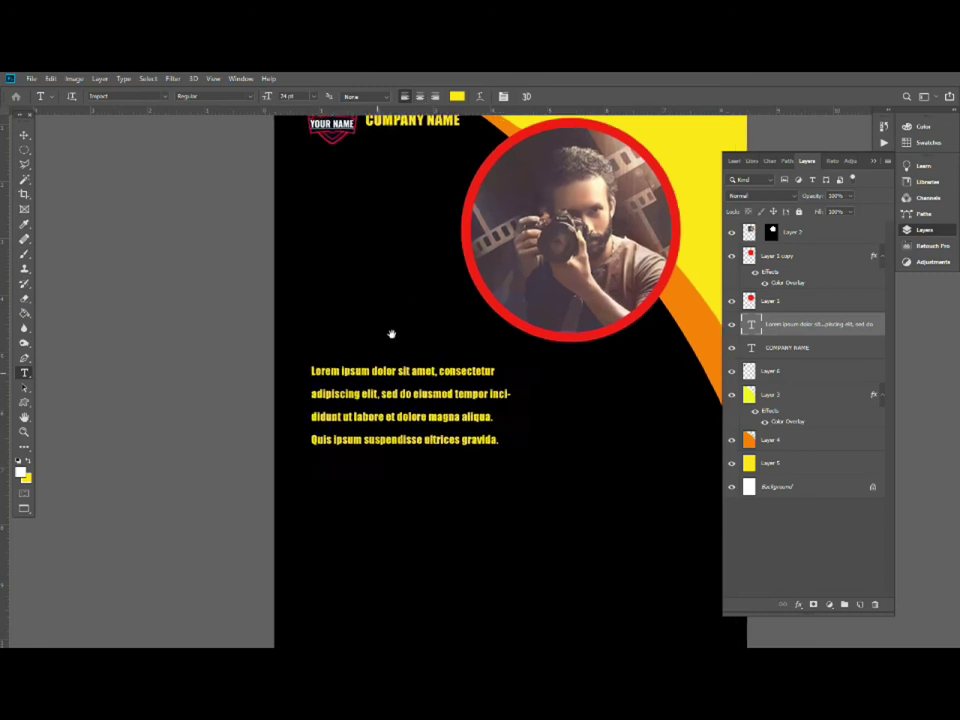
left_click(333, 436)
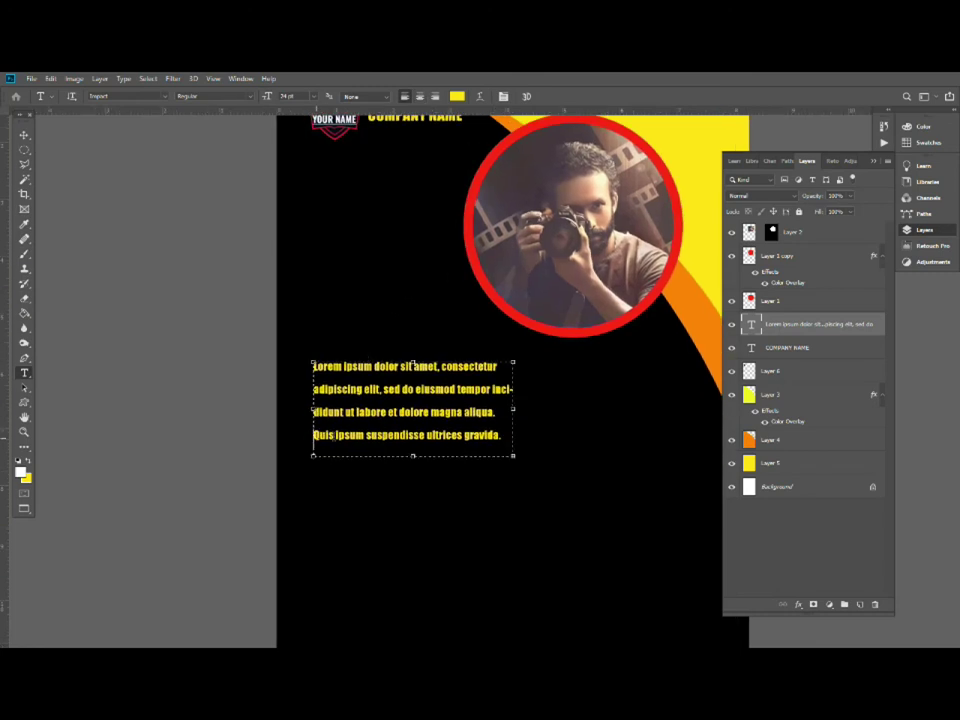
triple_click(490, 435)
key("ctrl+v")
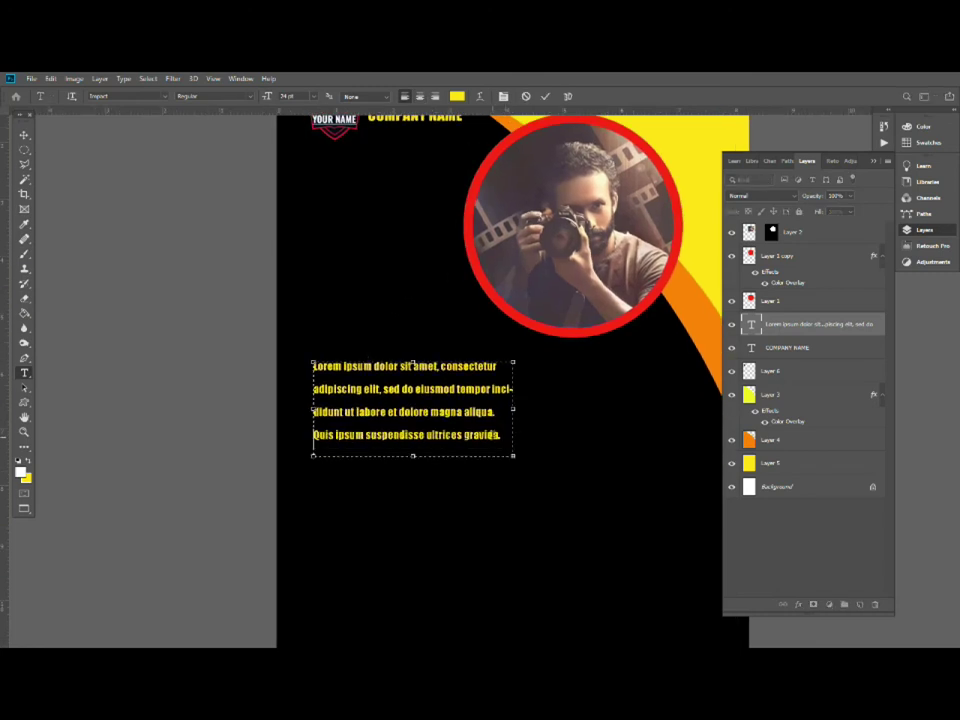
left_click_drag(490, 435, 296, 448)
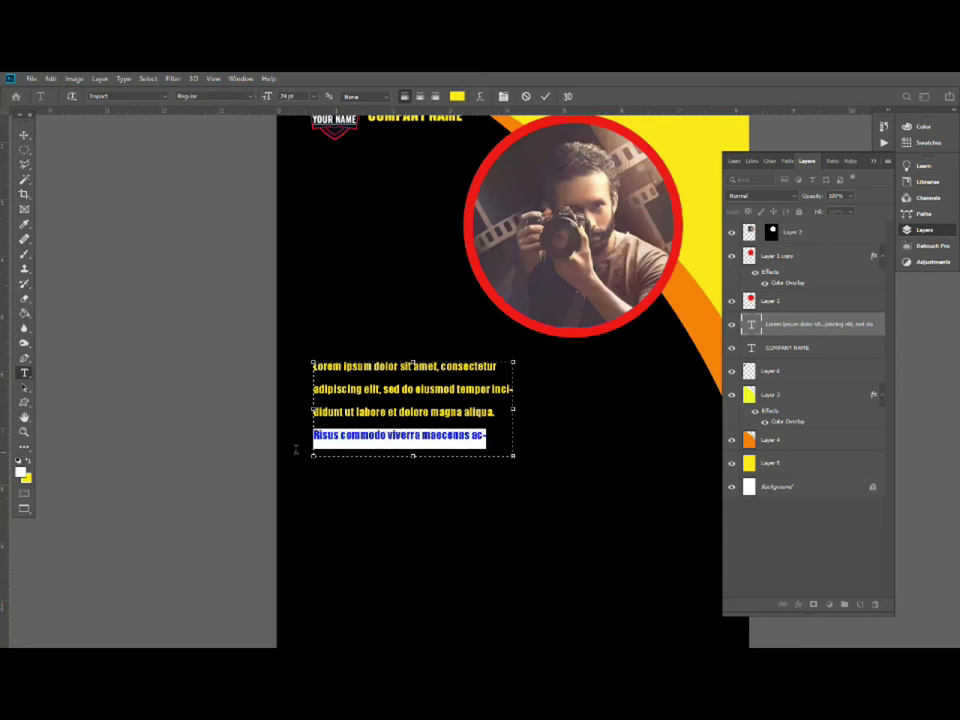
type("cumsan lacus vel facilisis.")
left_click_drag(459, 433, 300, 446)
key("BackSpace")
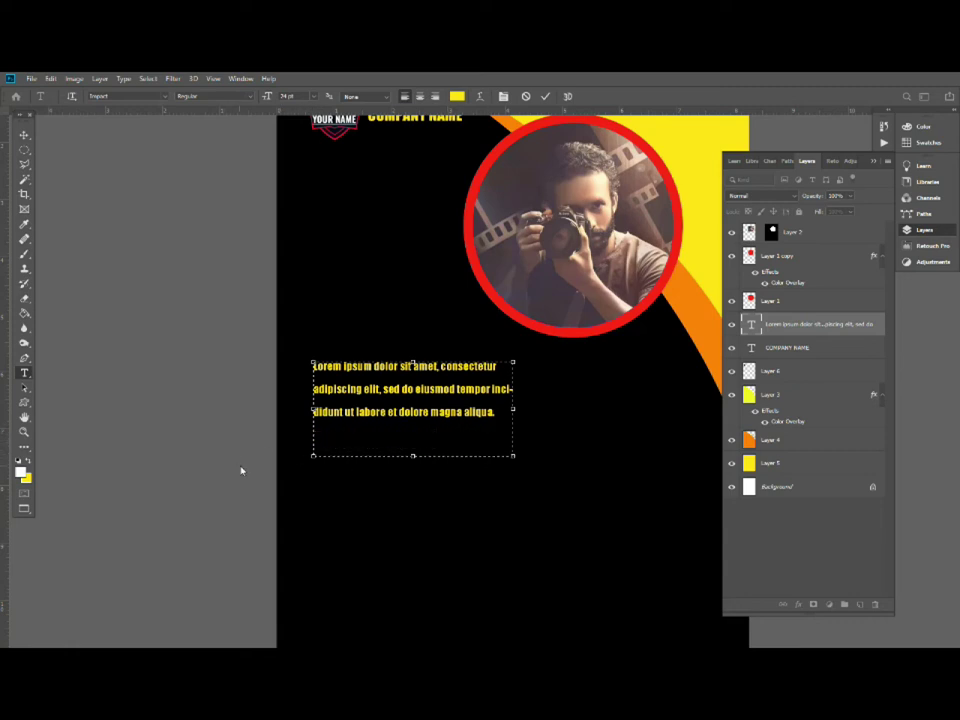
key("ctrl+Return")
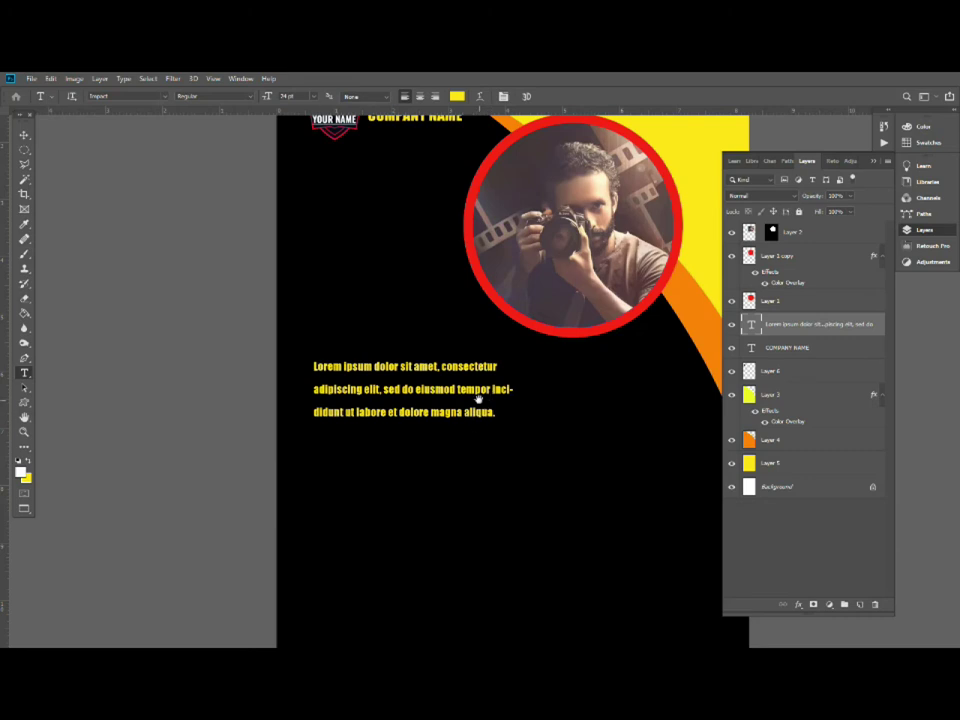
left_click_drag(480, 397, 460, 333)
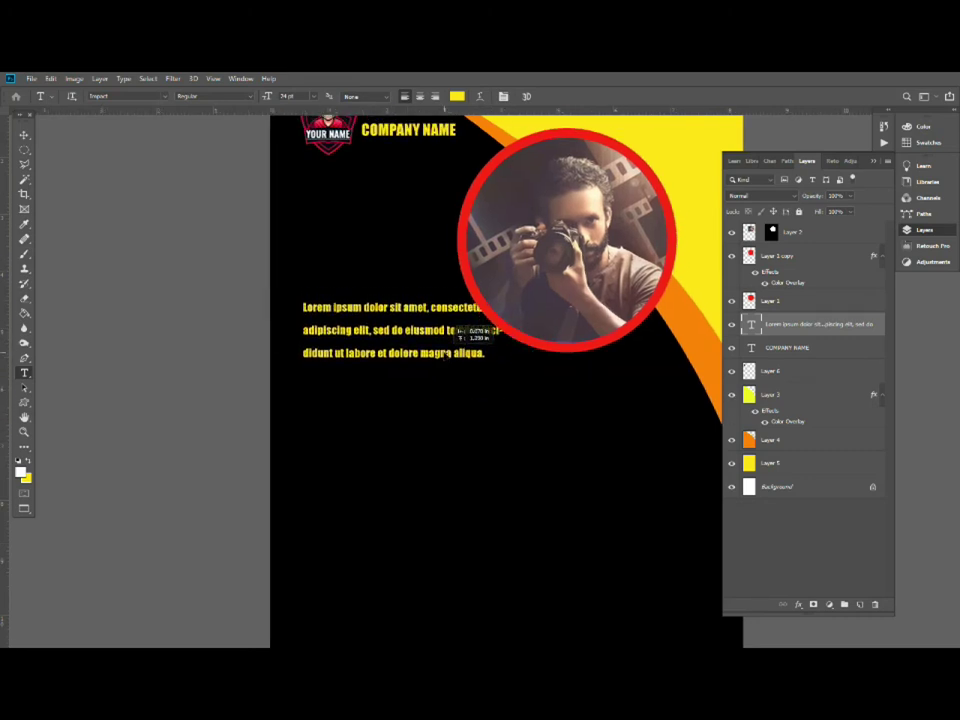
Copy 'Lorem ipsum dolor sit amet' from the paragraph into a new text layer below it
left_click(304, 309)
left_click_drag(304, 309, 352, 308)
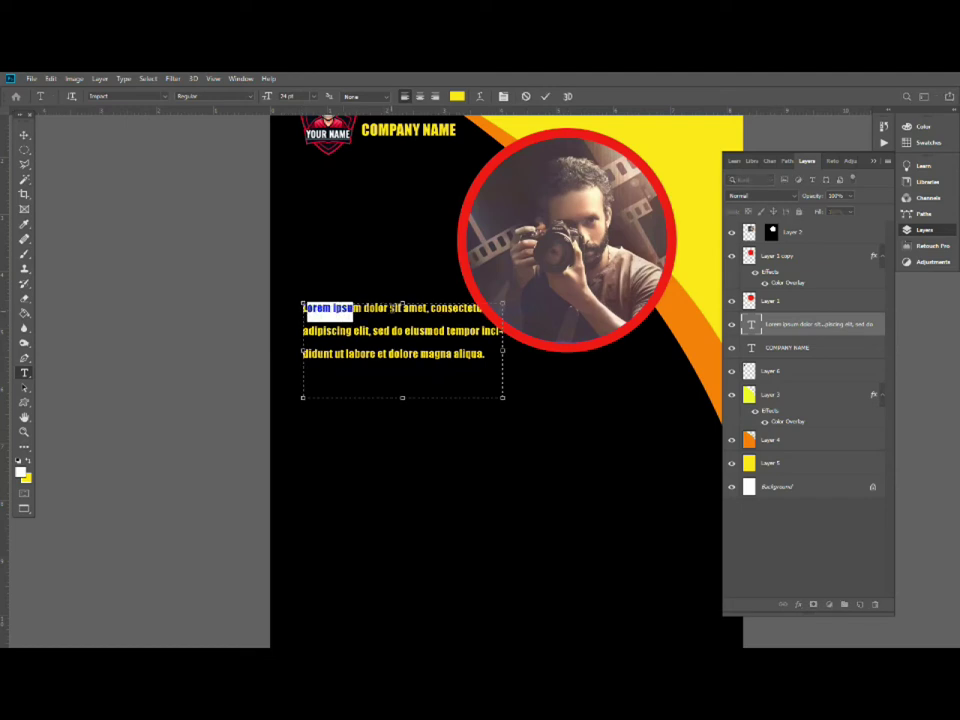
left_click_drag(429, 308, 302, 308)
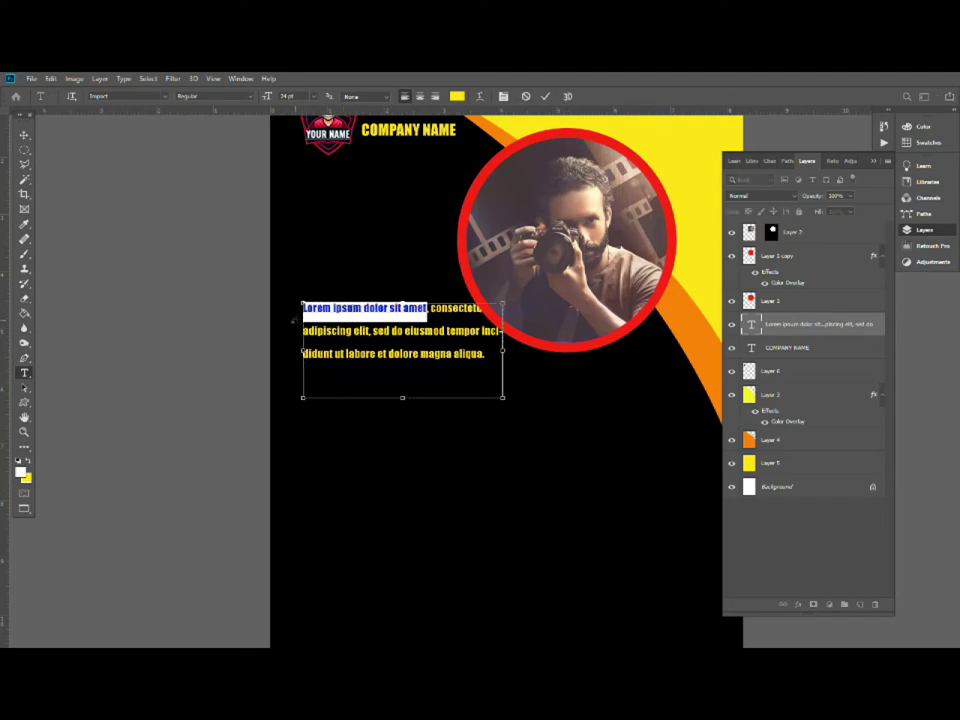
left_click(293, 320)
left_click(326, 440)
key("ctrl+v")
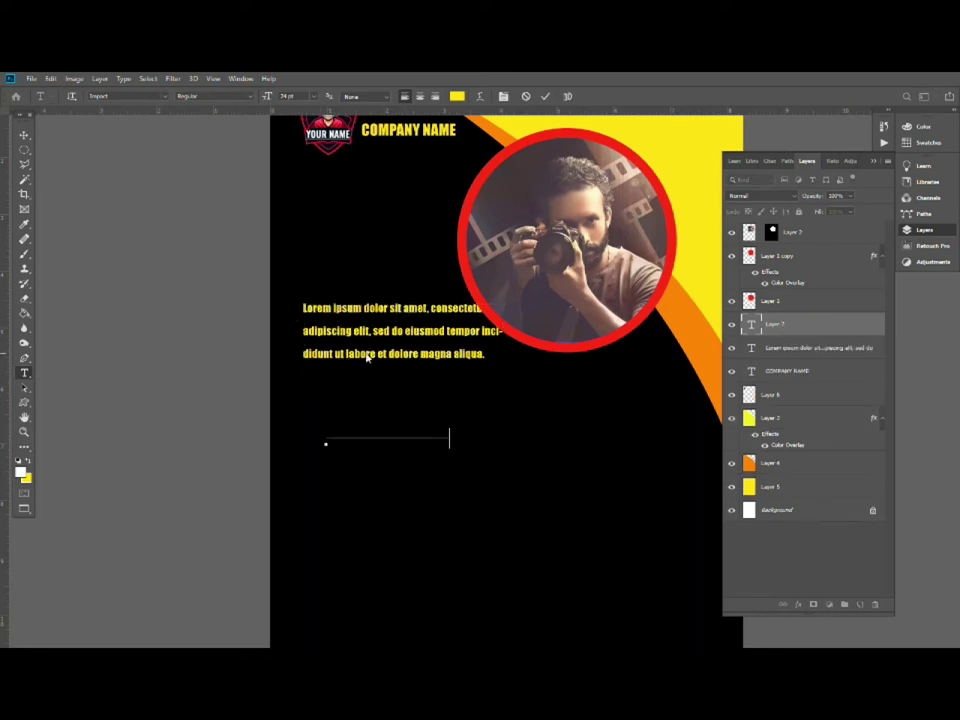
key("ctrl+Return")
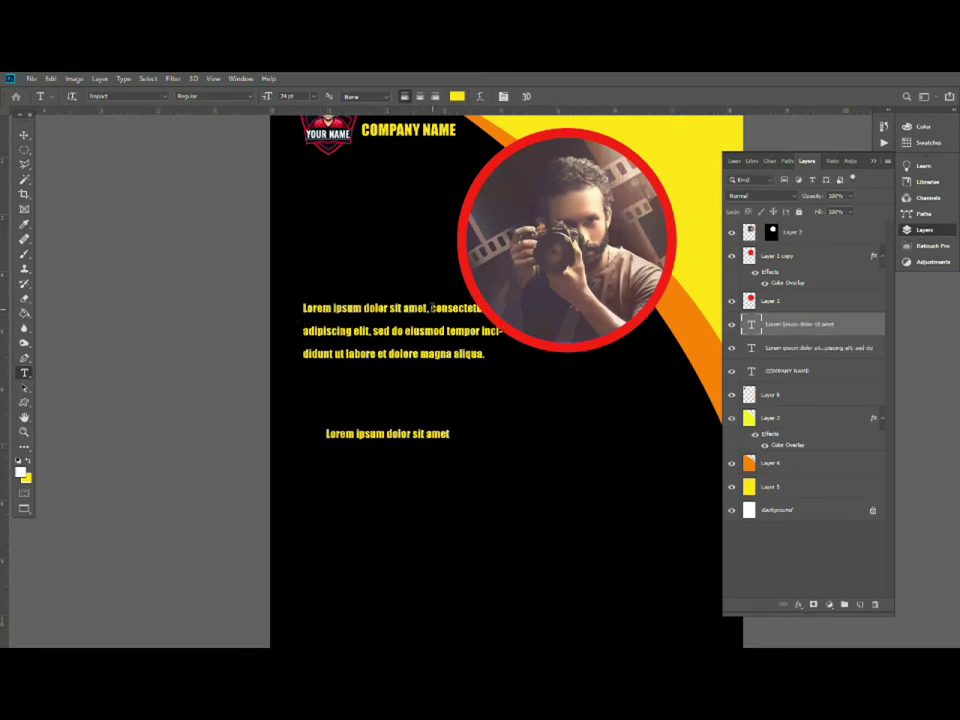
Add 'consectetur adipiscing elit' as its own text line beneath the first
left_click_drag(431, 308, 370, 330)
key("ctrl+c")
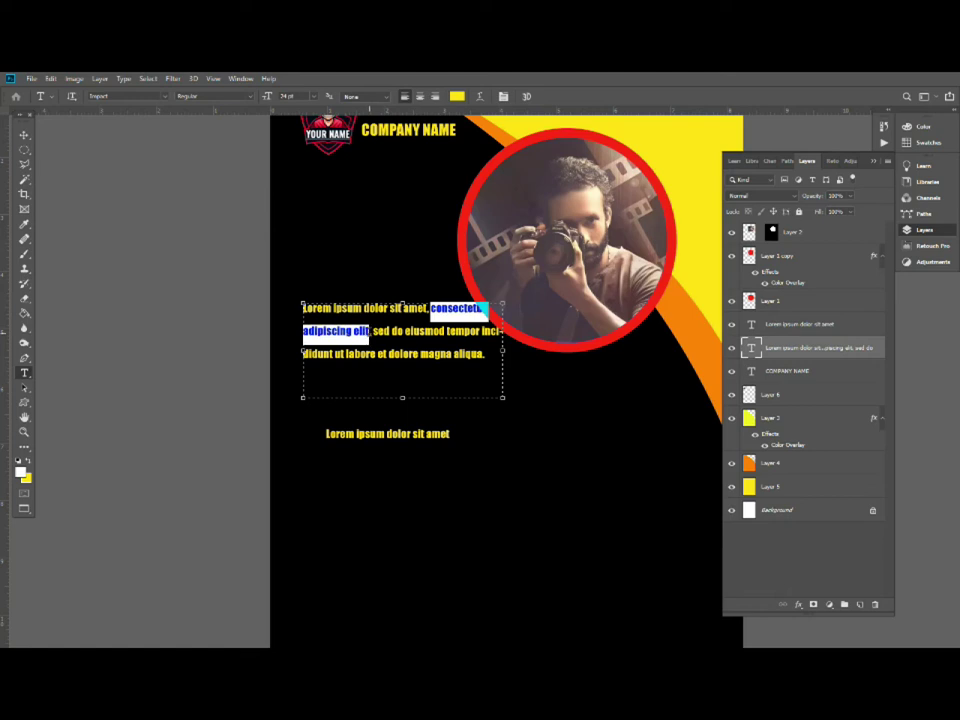
key("ctrl+Return")
left_click(353, 456)
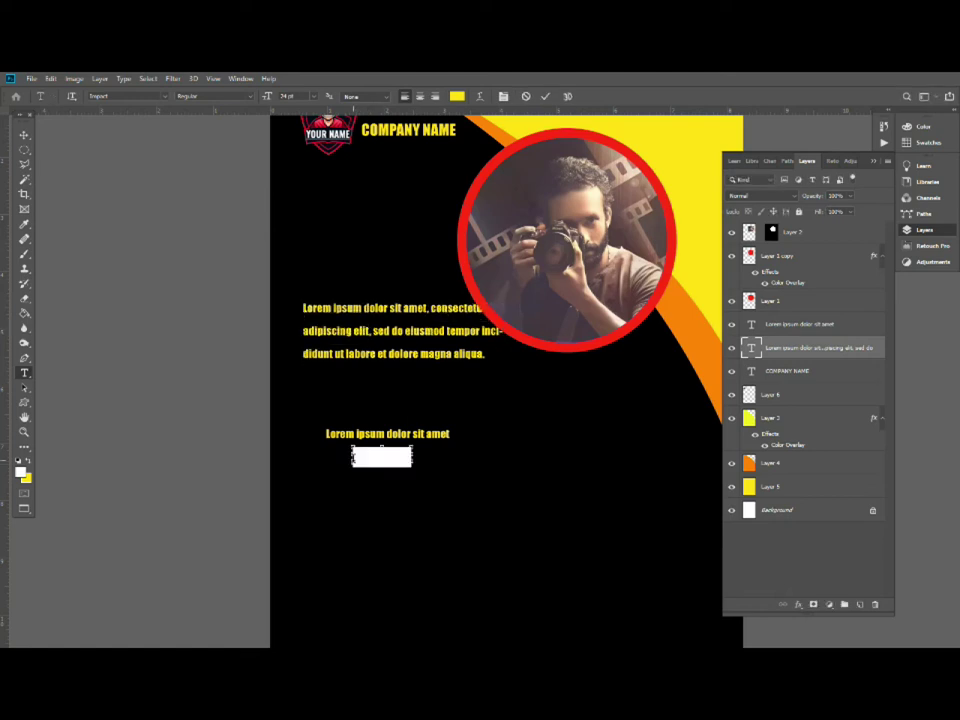
key("ctrl+v")
key("ctrl+Return")
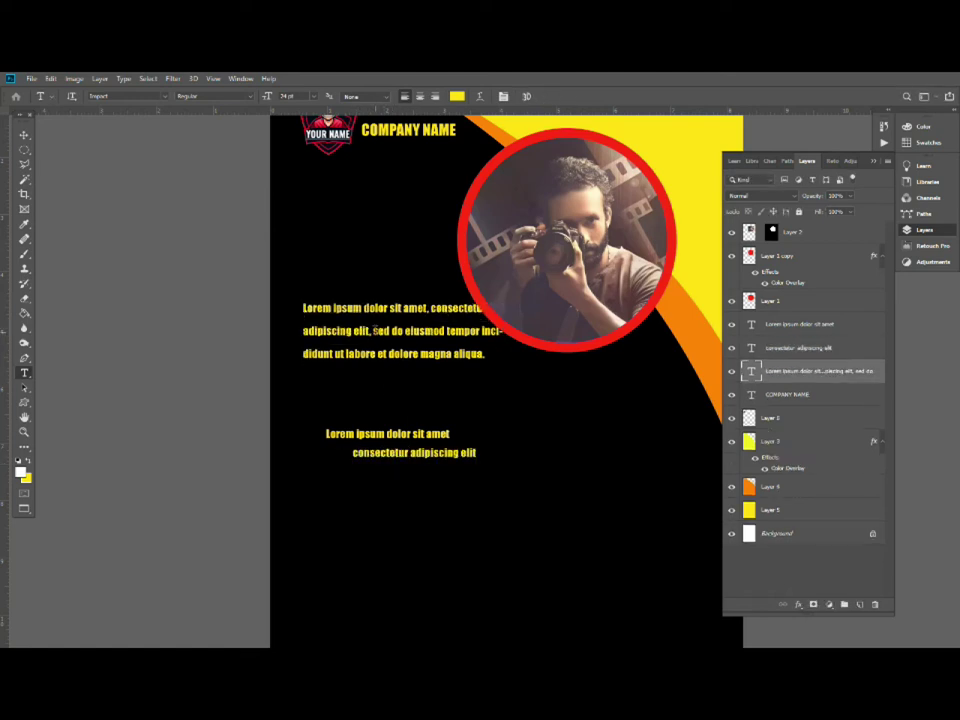
Add 'sed do eiusmod tempor' as a third line and hide the long paragraph layer
left_click_drag(373, 330, 484, 331)
key("ctrl+c")
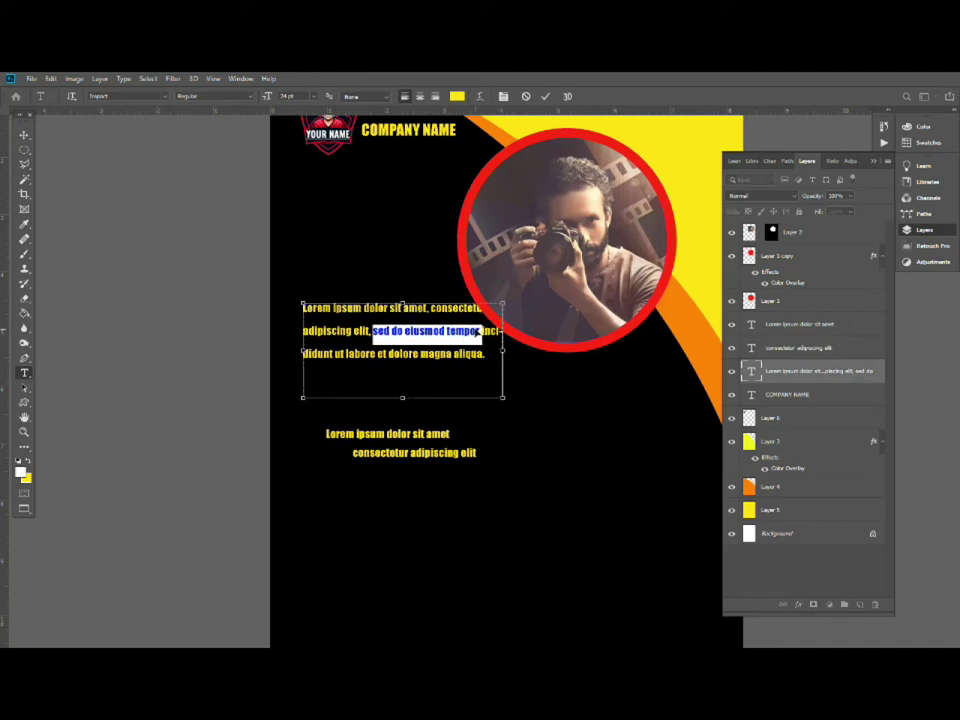
key("ctrl+Return")
left_click(426, 497)
key("ctrl+v")
key("ctrl+Return")
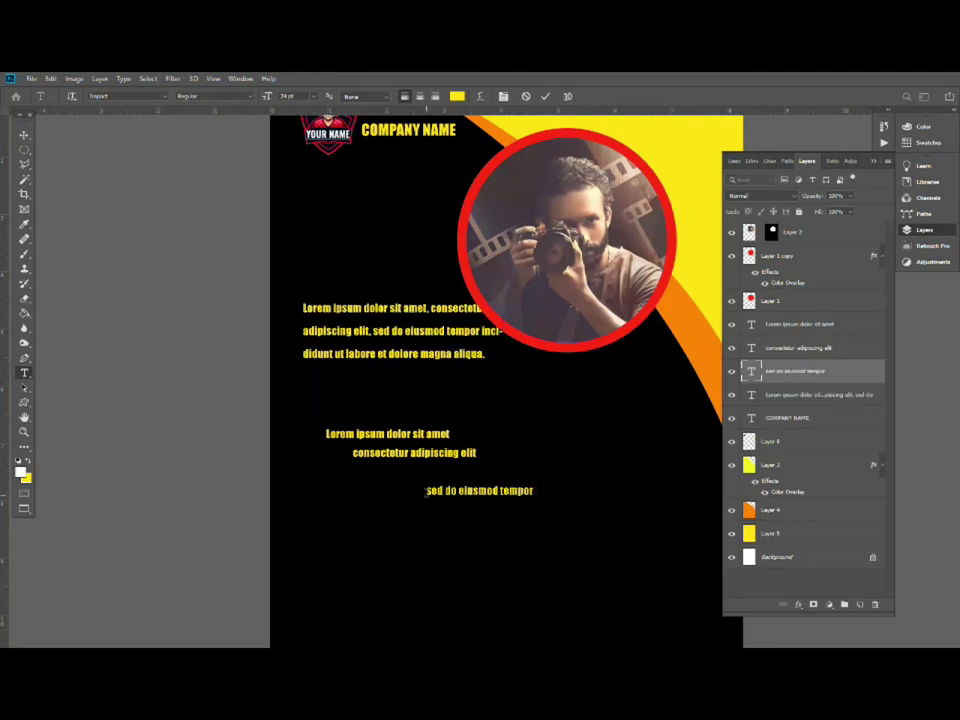
right_click(385, 340, "ctrl")
left_click(430, 344)
left_click(732, 396)
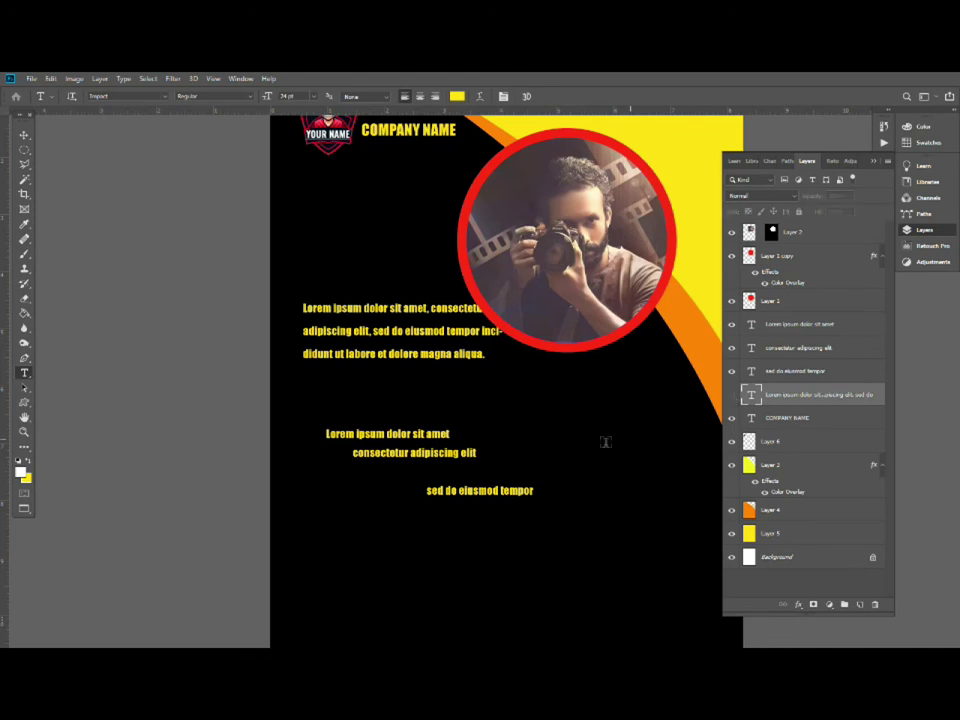
Reposition the three text lines, moving 'Lorem ipsum dolor sit amet' up the page
scroll(466, 420, "down", 2)
key("v")
scroll(481, 452, "up", 1)
right_click(429, 413)
left_click(470, 420)
right_click(480, 468)
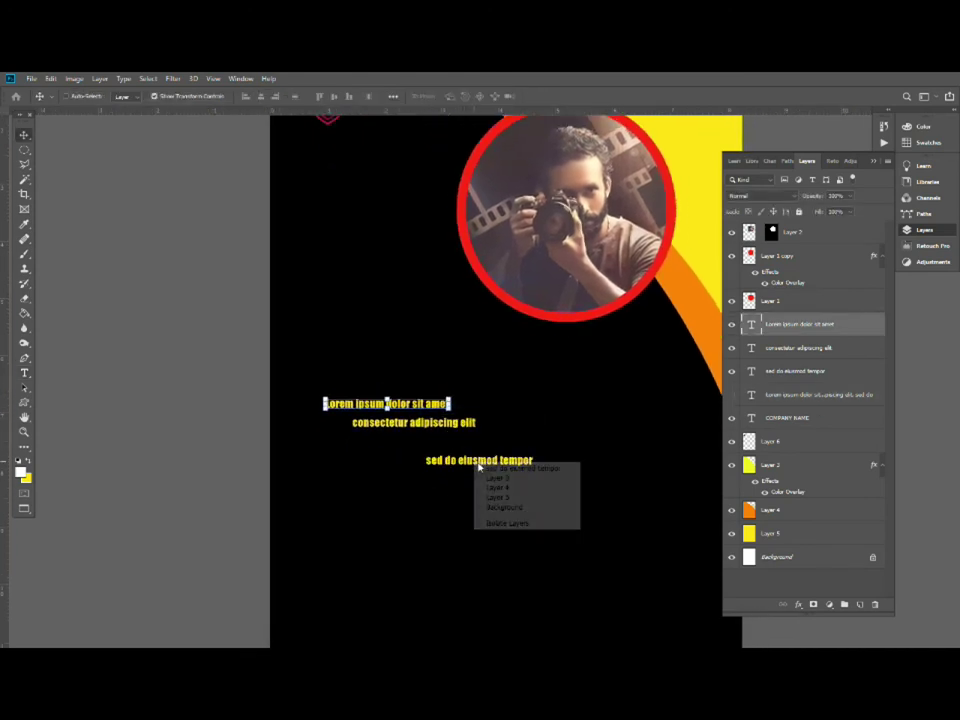
left_click(500, 467)
left_click_drag(548, 402, 495, 483)
right_click(446, 428)
left_click(480, 428)
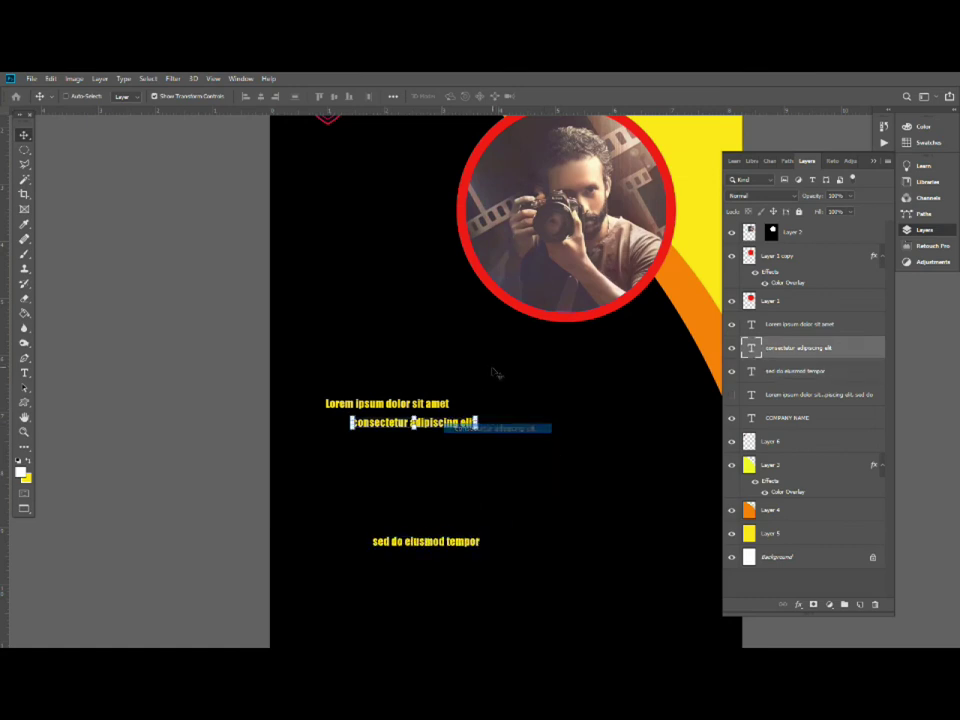
left_click_drag(493, 429, 495, 522)
right_click(422, 413)
left_click(428, 414)
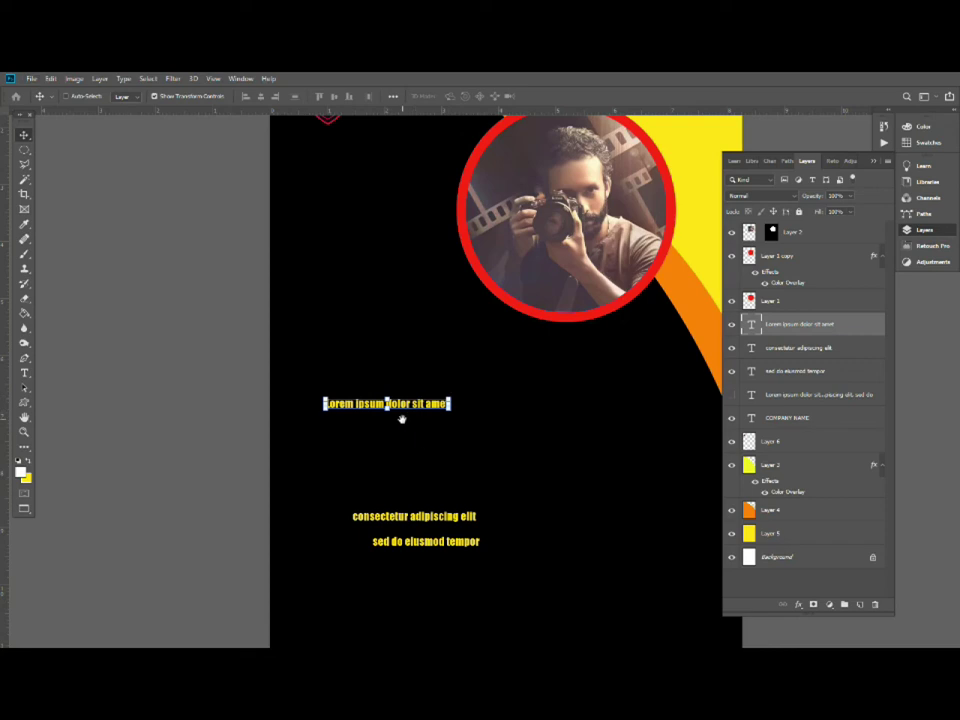
left_click_drag(418, 317, 420, 302)
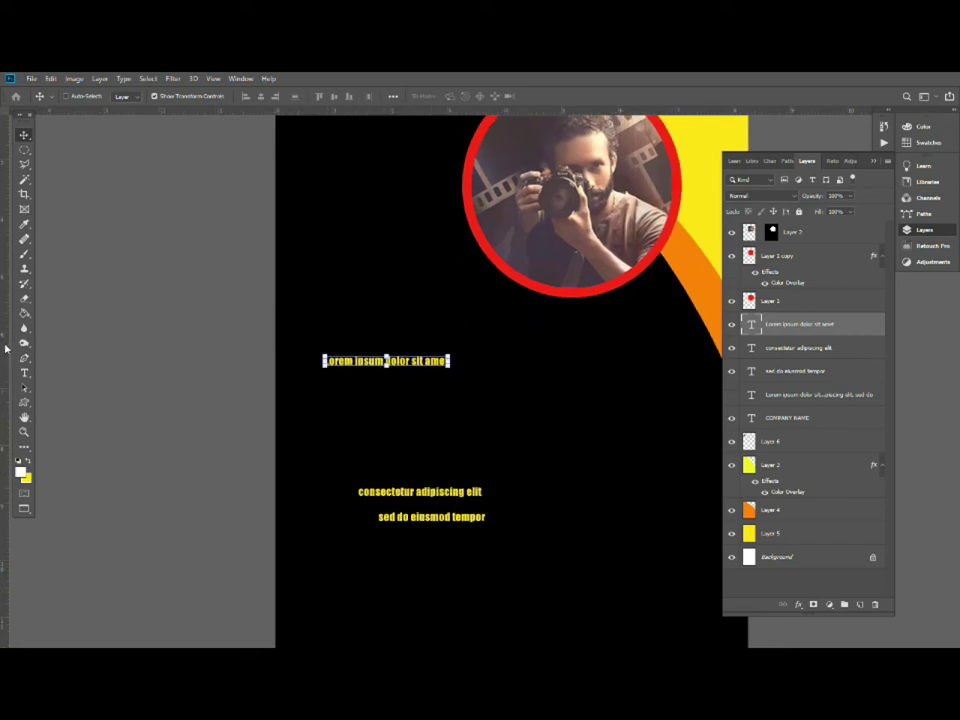
Add a vertical guide at the text's left edge and enlarge the 'Lorem ipsum' line
left_click_drag(6, 345, 328, 372)
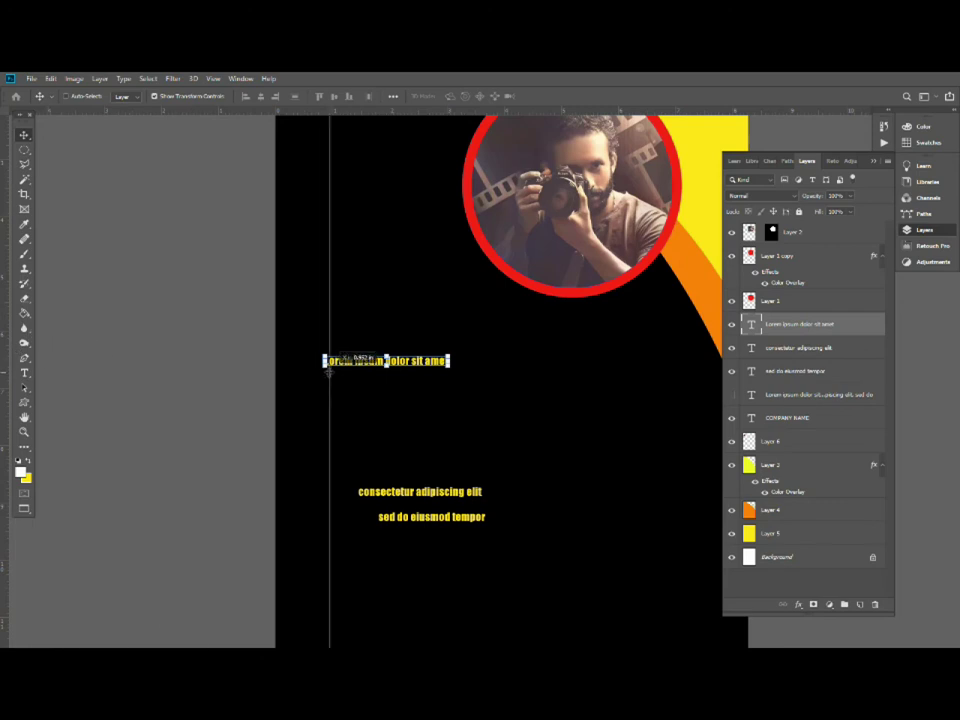
scroll(416, 358, "up", 2)
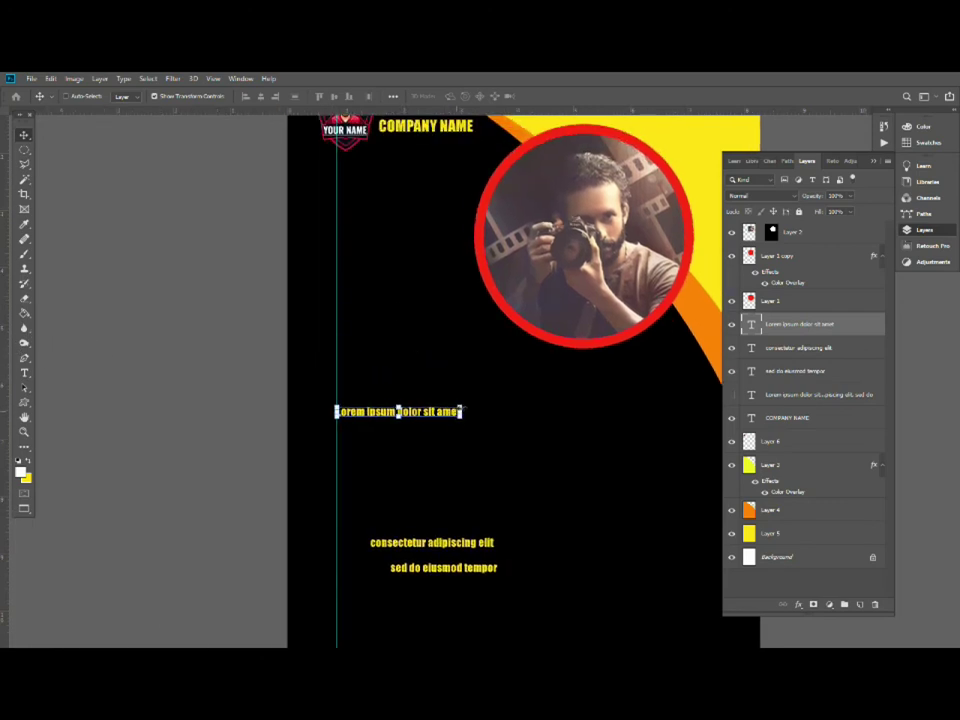
key("ctrl+t")
left_click_drag(464, 404, 500, 401)
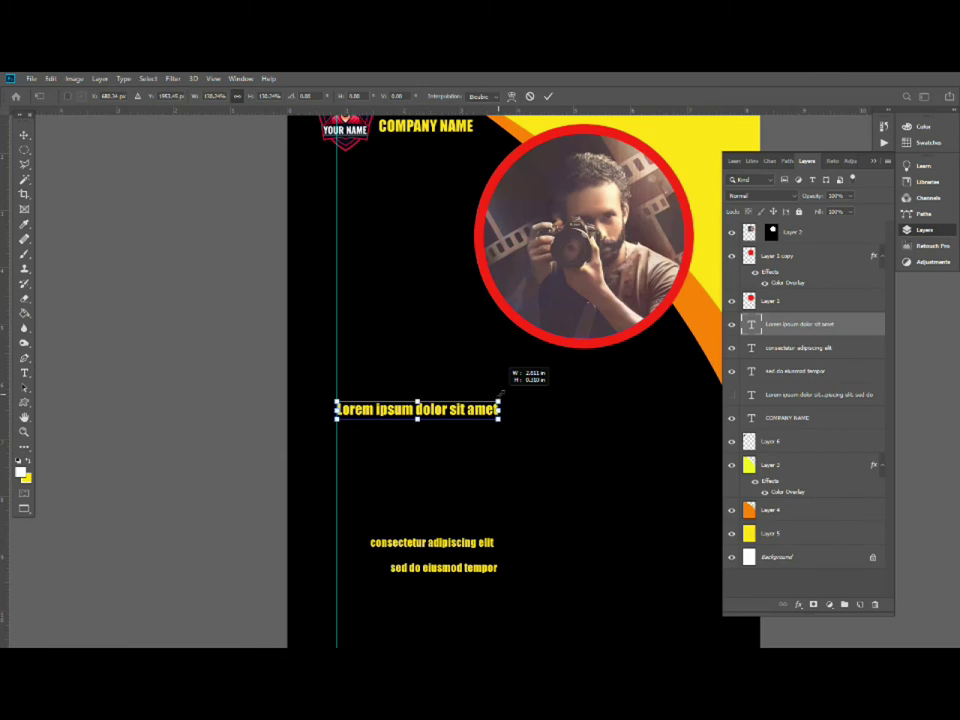
key("Return")
Stack an enlarged 'consectetur adipiscing elit' and 'sed do eiusmod tempor' beneath it, aligned to the guide
scroll(433, 428, "down", 1)
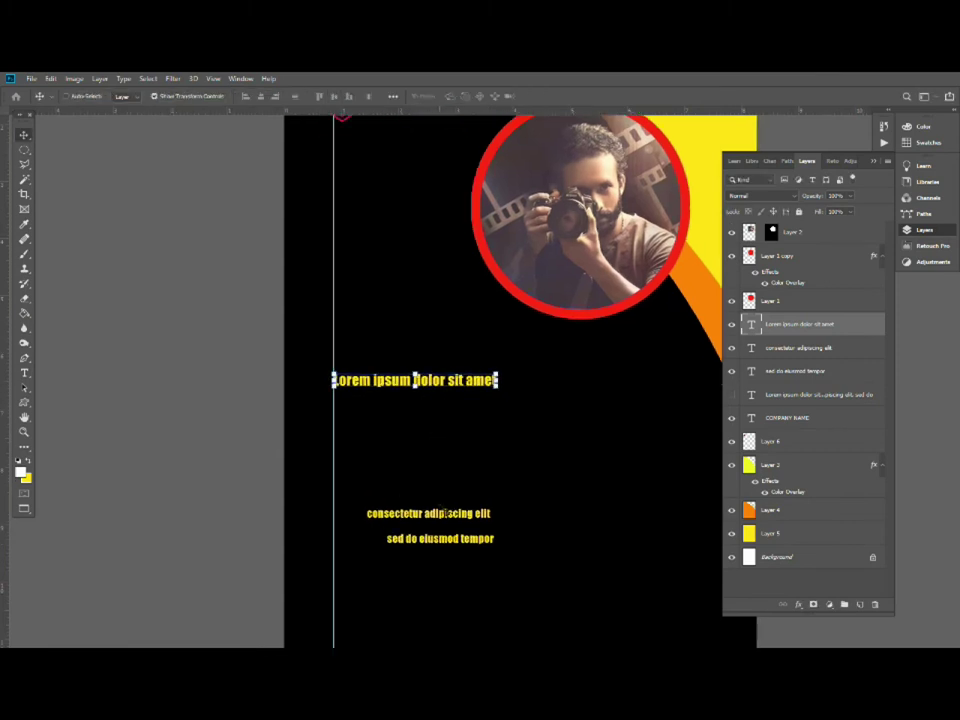
right_click(436, 518)
left_click(482, 521)
mouse_move(526, 581)
left_mouse_down()
mouse_move(490, 473)
mouse_move(463, 430)
mouse_move(540, 435)
left_mouse_up()
key("ctrl+t")
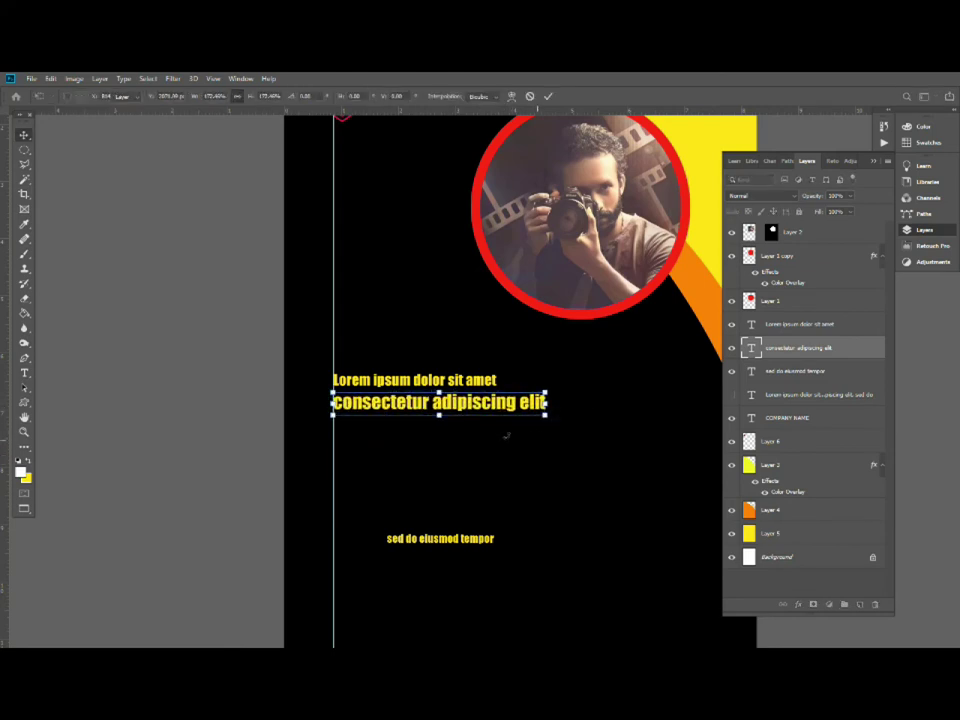
key("Return")
right_click(476, 545)
left_click(500, 548)
left_click_drag(480, 548, 446, 469)
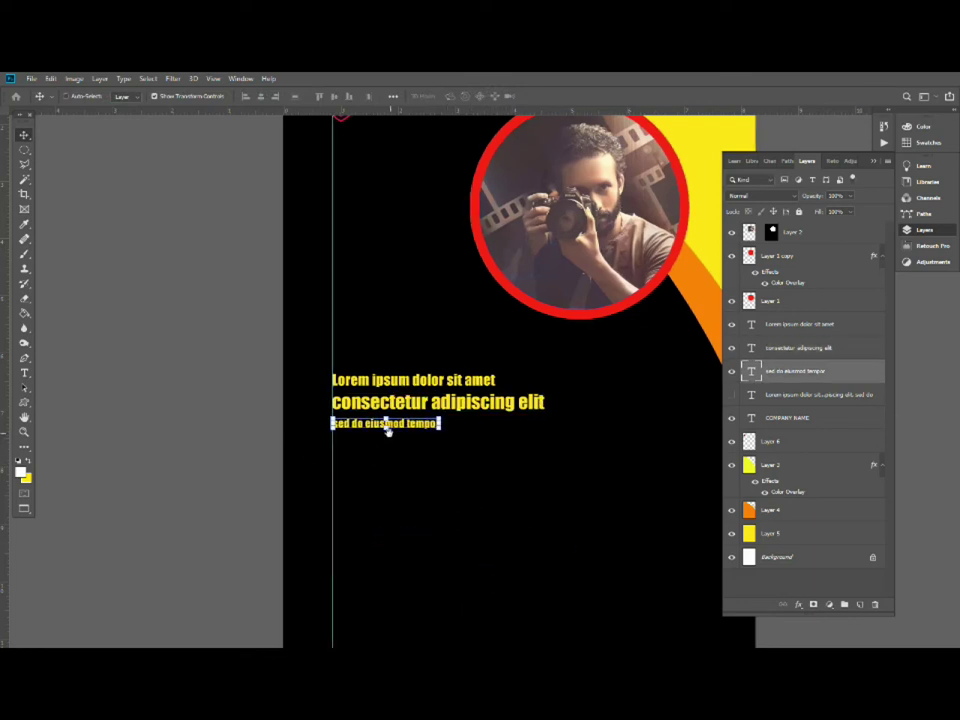
left_click_drag(430, 408, 421, 419)
right_click(386, 391)
left_click(420, 396)
Set the 'Lorem ipsum dolor sit amet' line in Century Gothic
key("t")
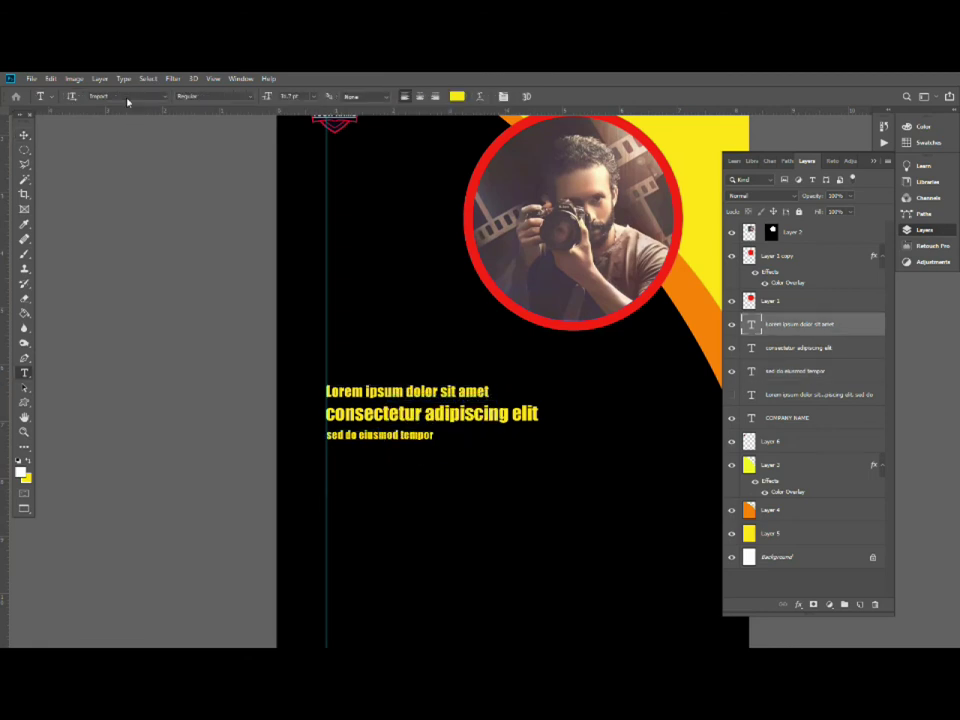
left_click(164, 96)
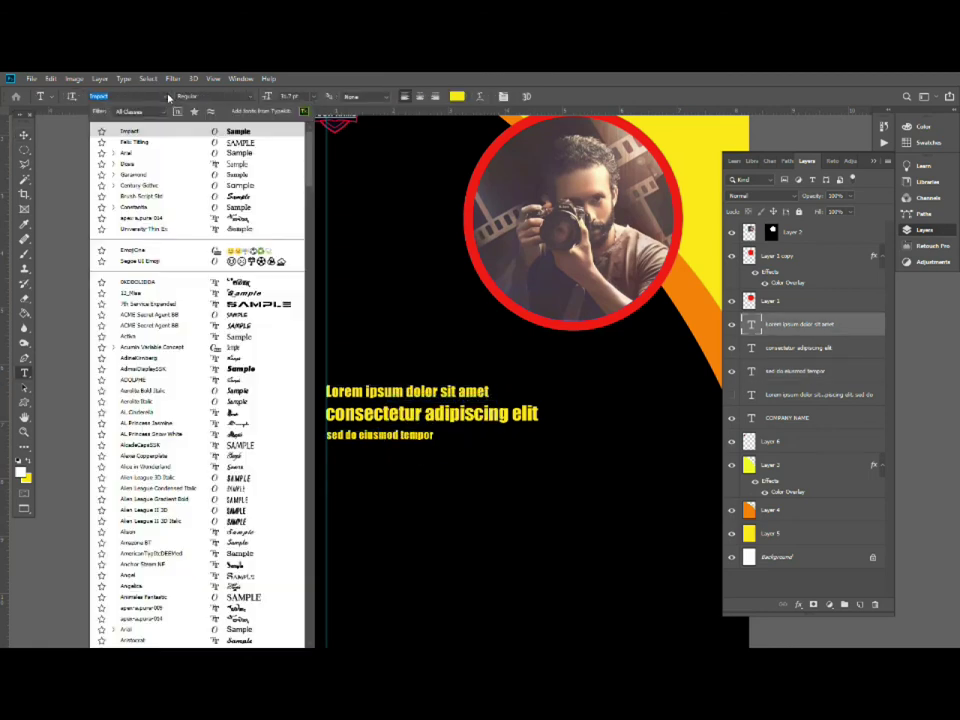
left_click(197, 155)
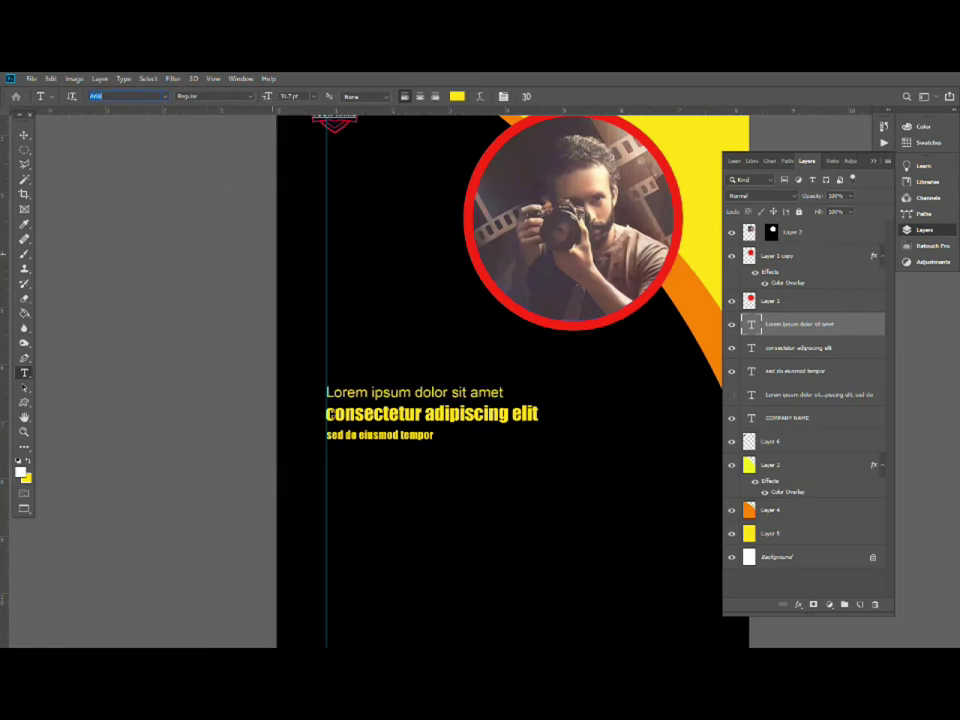
left_click(370, 440)
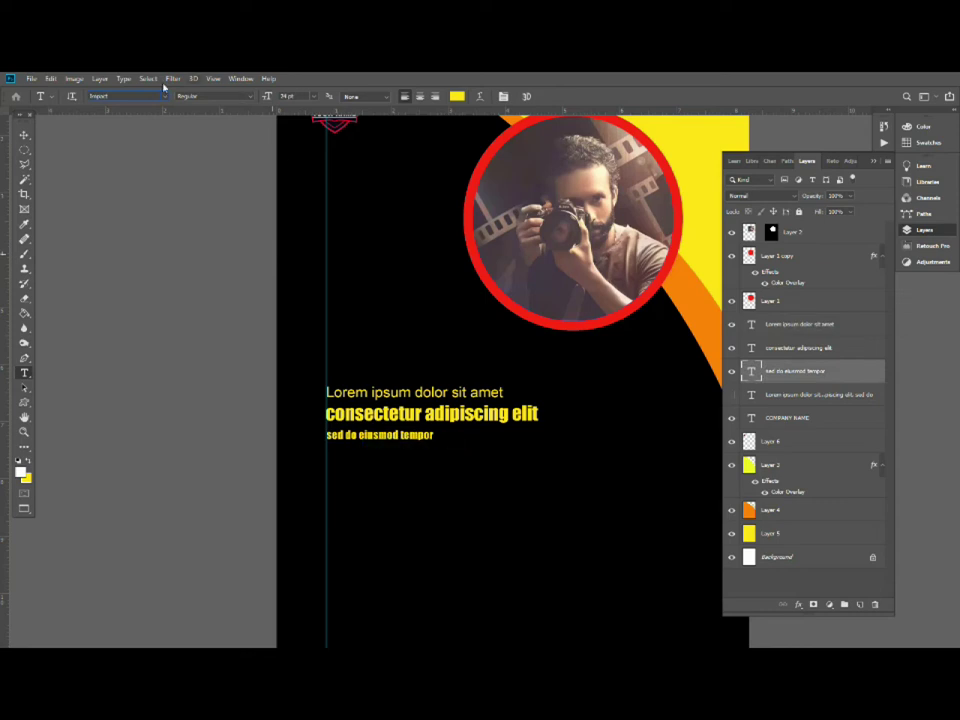
left_click(164, 96)
left_click(201, 186)
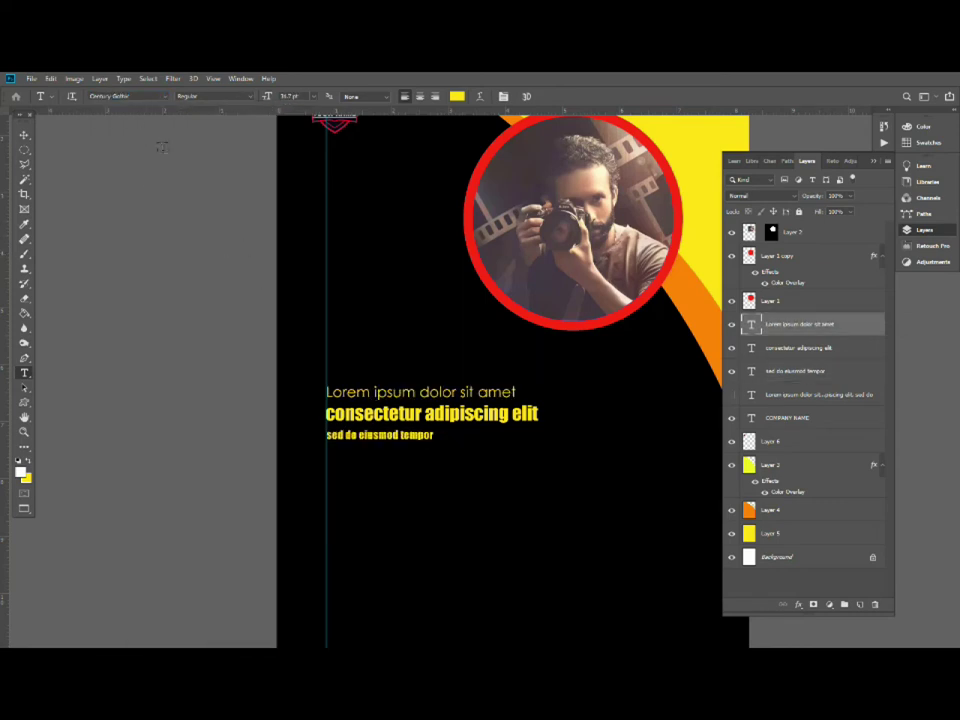
Set the 'sed do eiusmod tempor' line in Arial
key("ctrl+plus")
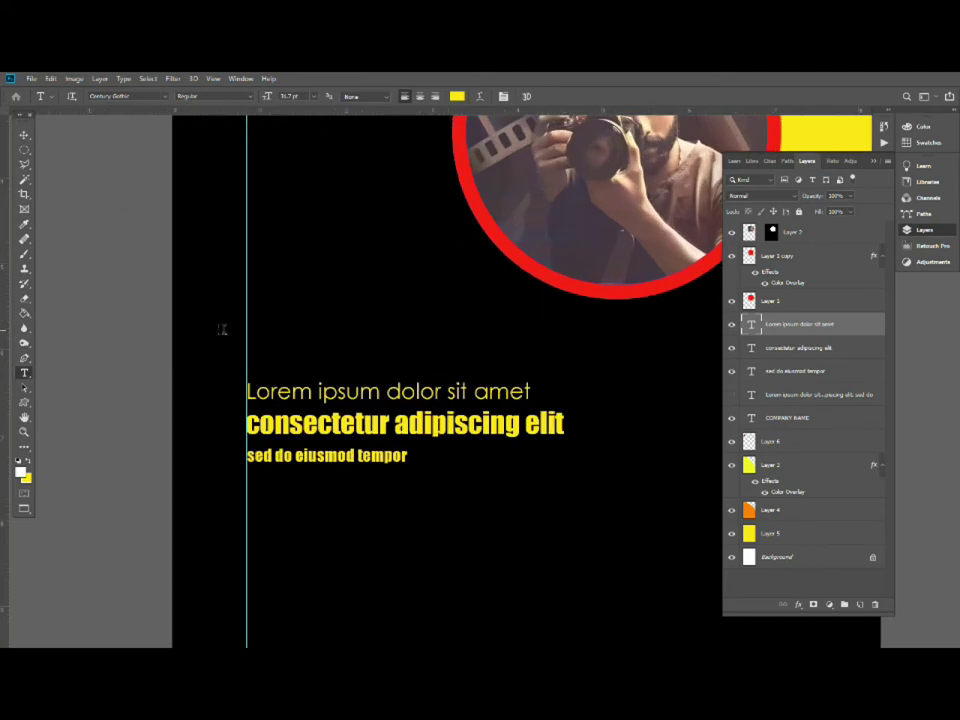
left_click(340, 465)
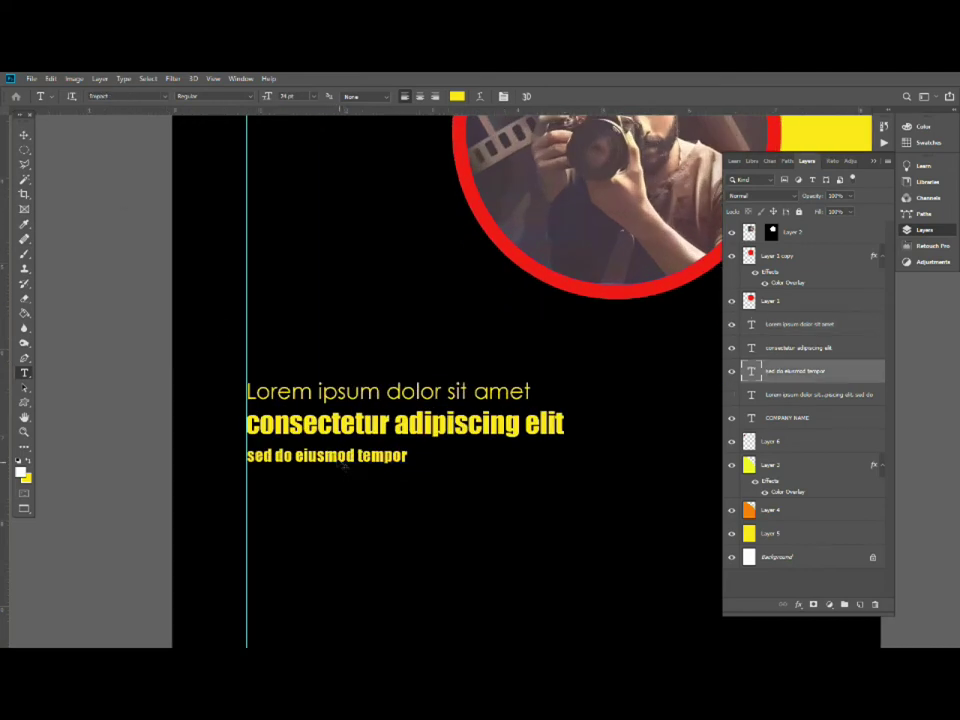
left_click(164, 96)
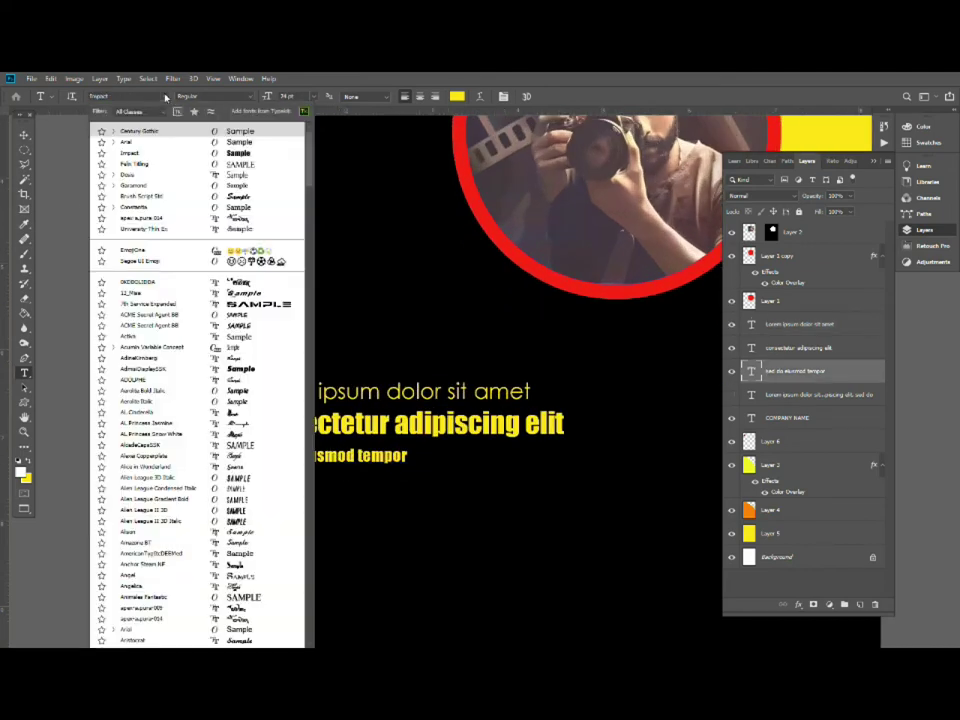
left_click(154, 150)
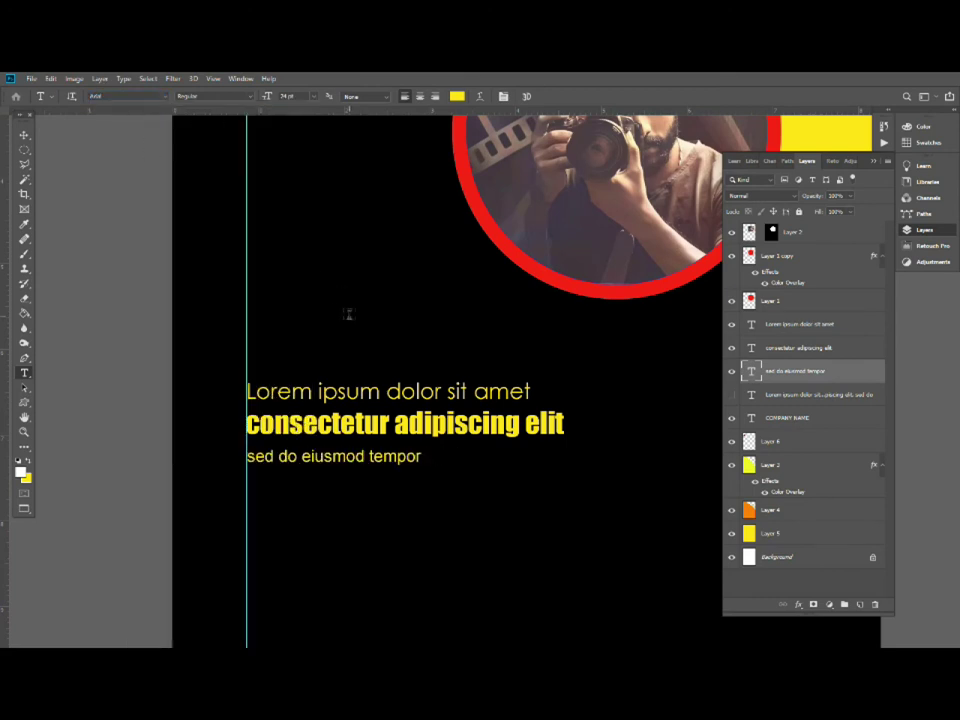
key("ctrl+minus")
scroll(390, 464, "down", 2)
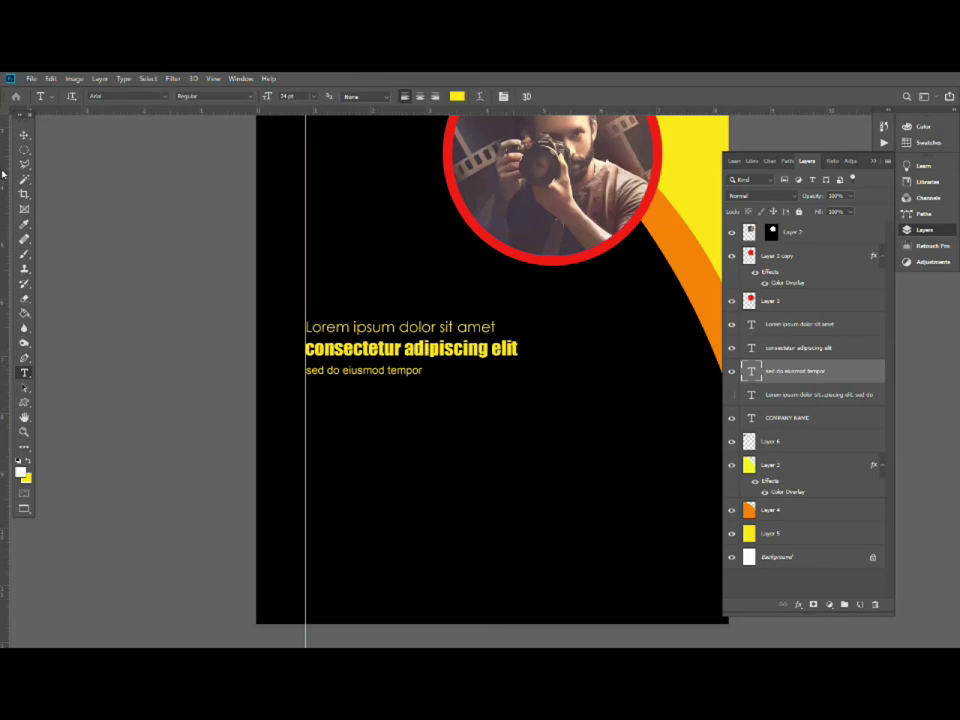
Draw a thin rectangular selection under 'sed do eiusmod tempor' and add a new layer
left_click(24, 149)
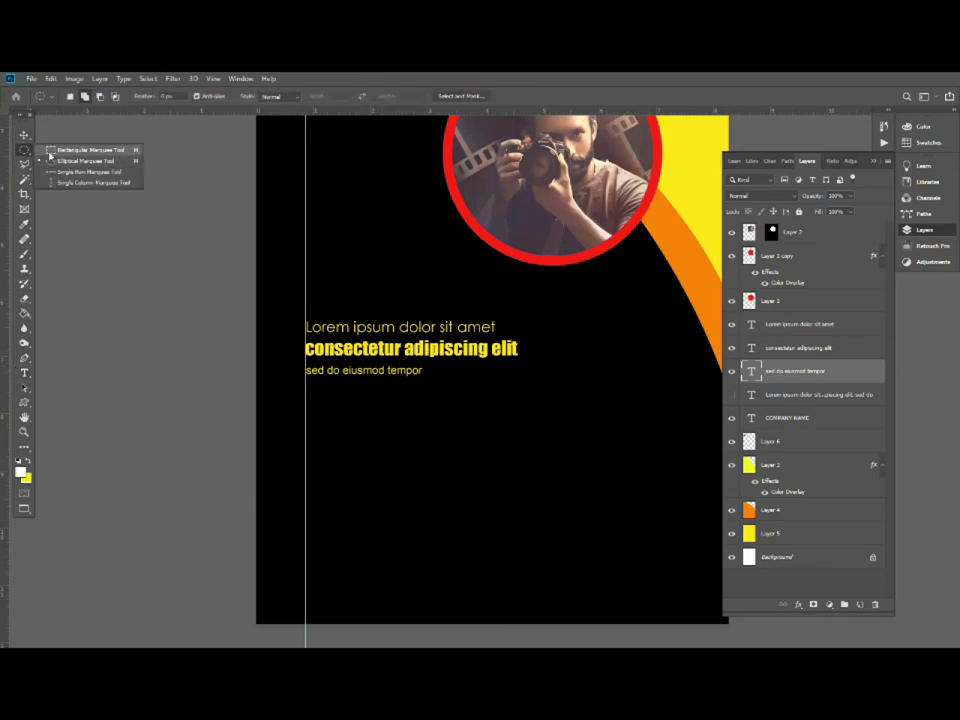
left_click(70, 150)
left_click_drag(306, 380, 401, 381)
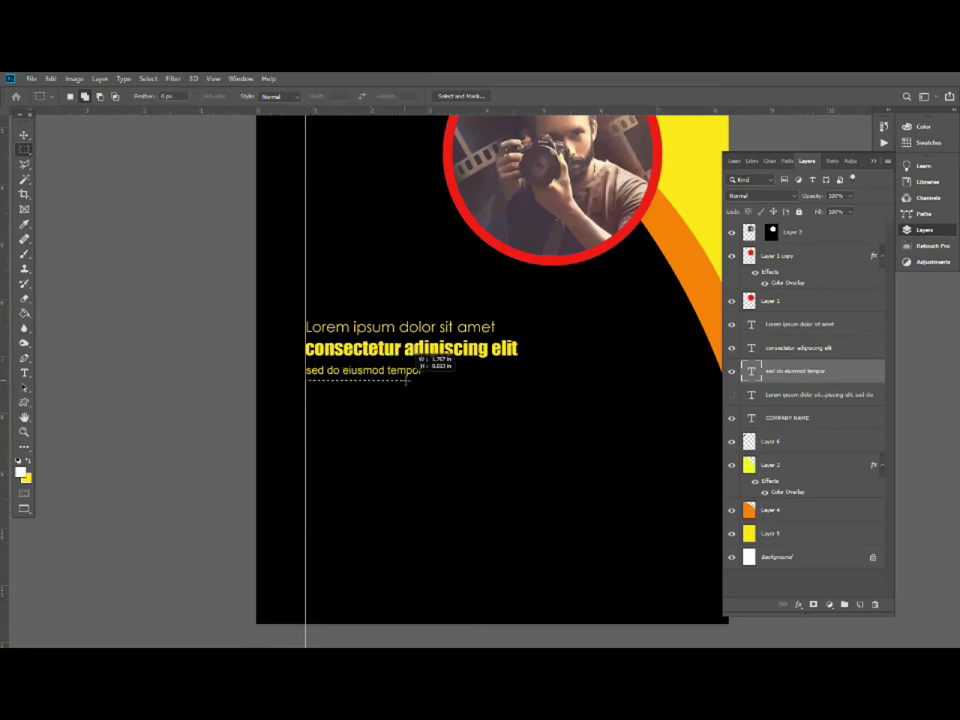
left_click_drag(401, 381, 408, 381)
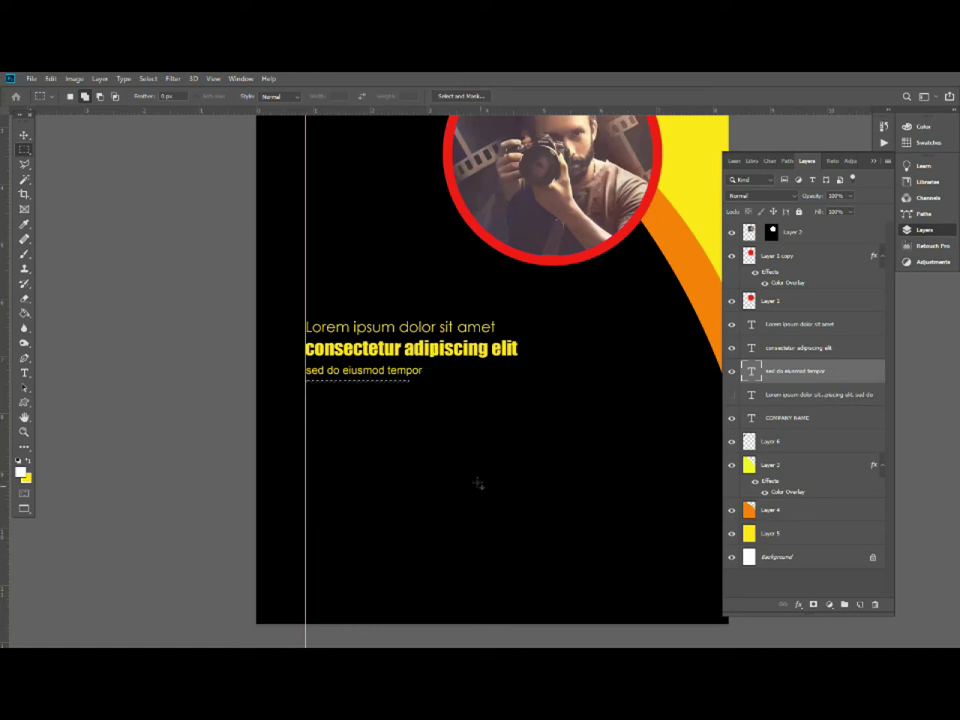
left_click(860, 605)
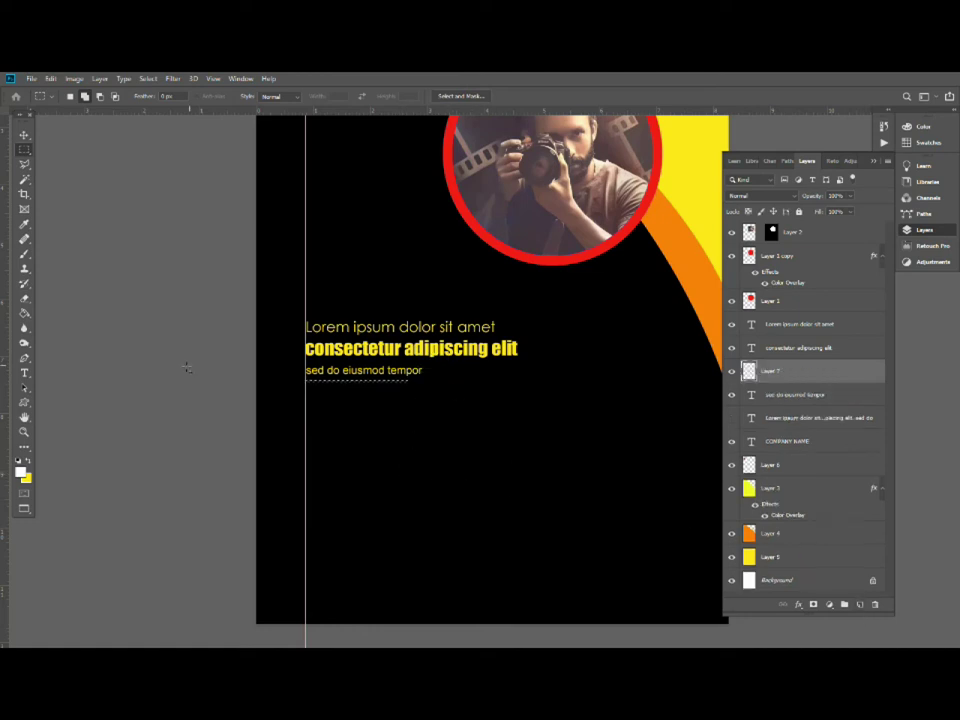
Make yellow the foreground colour and Paint Bucket fill the thin selection
left_click(20, 469)
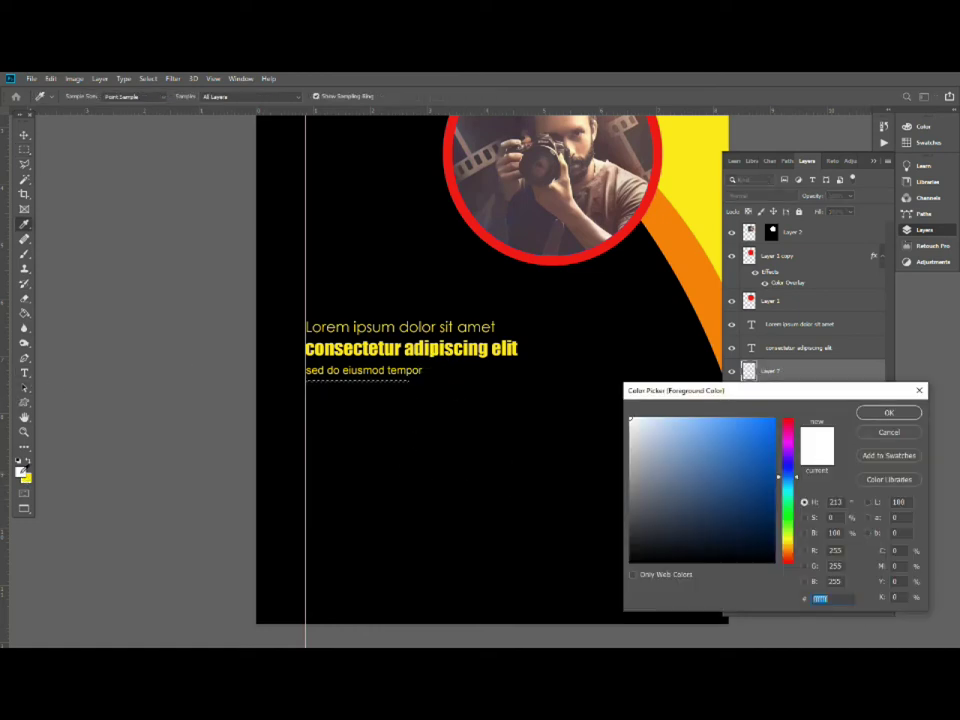
key("Return")
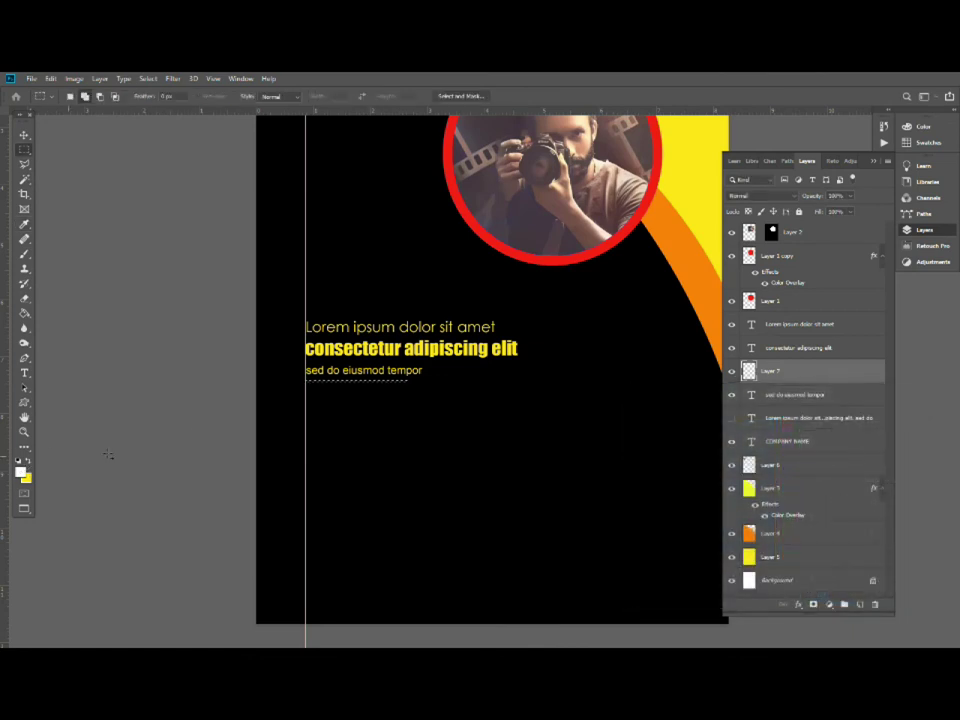
left_click(28, 462)
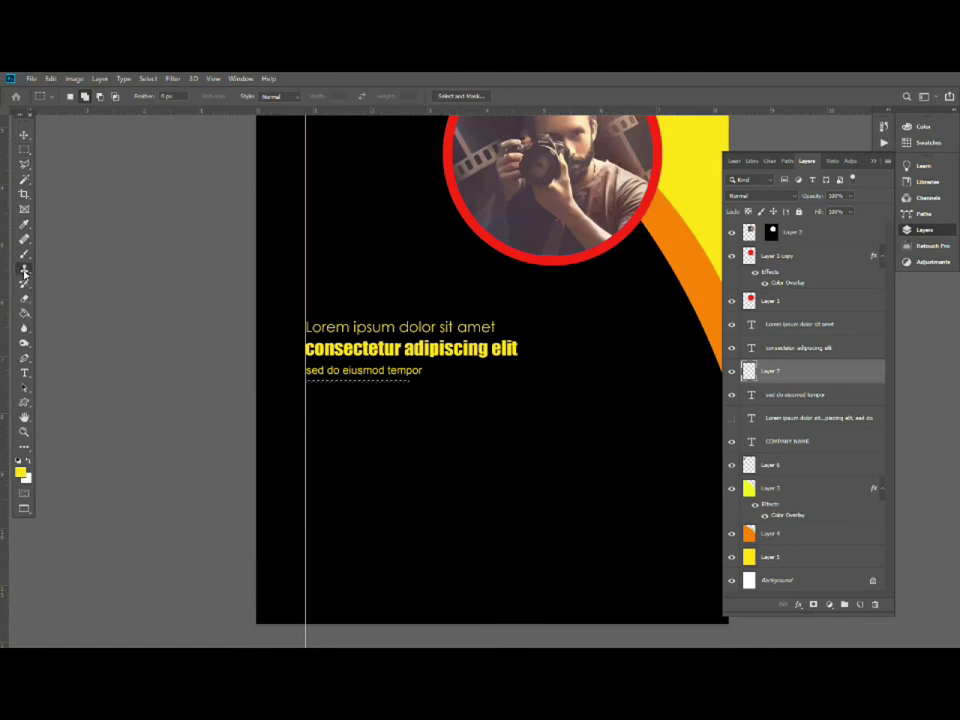
key("g")
key("shift+g")
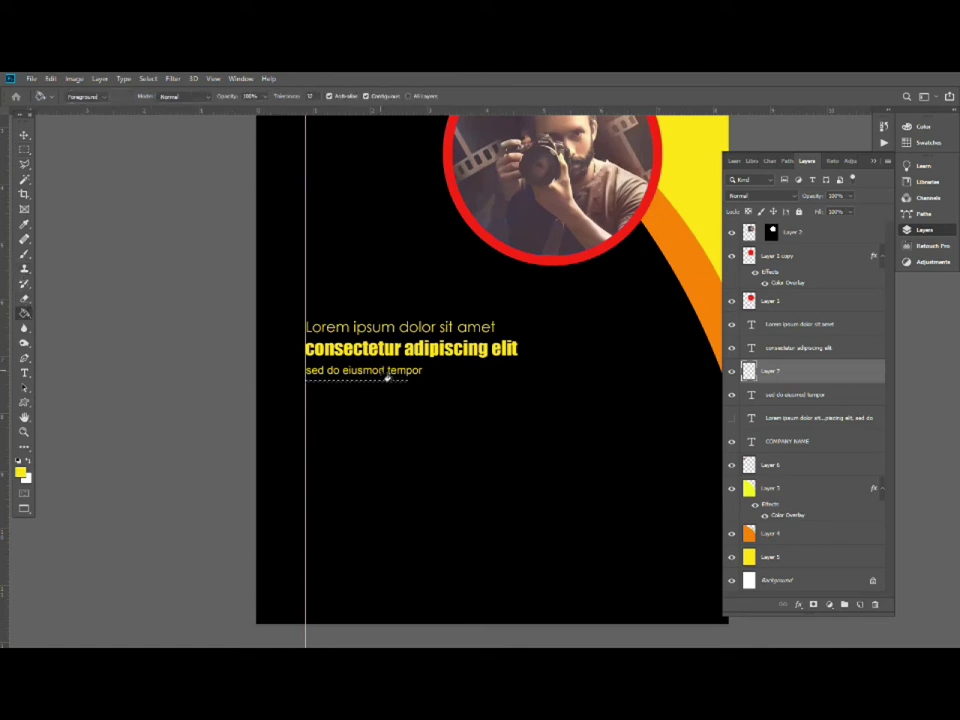
left_click(398, 387)
scroll(397, 438, "up", 2)
scroll(396, 439, "down", 3)
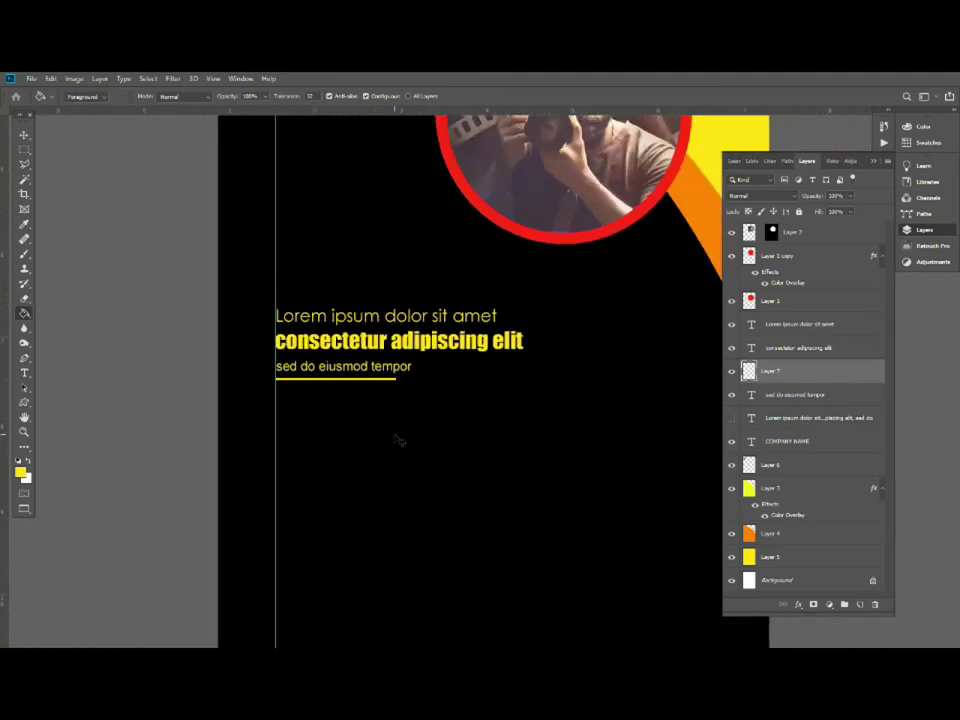
key("t")
scroll(300, 190, "down", 1)
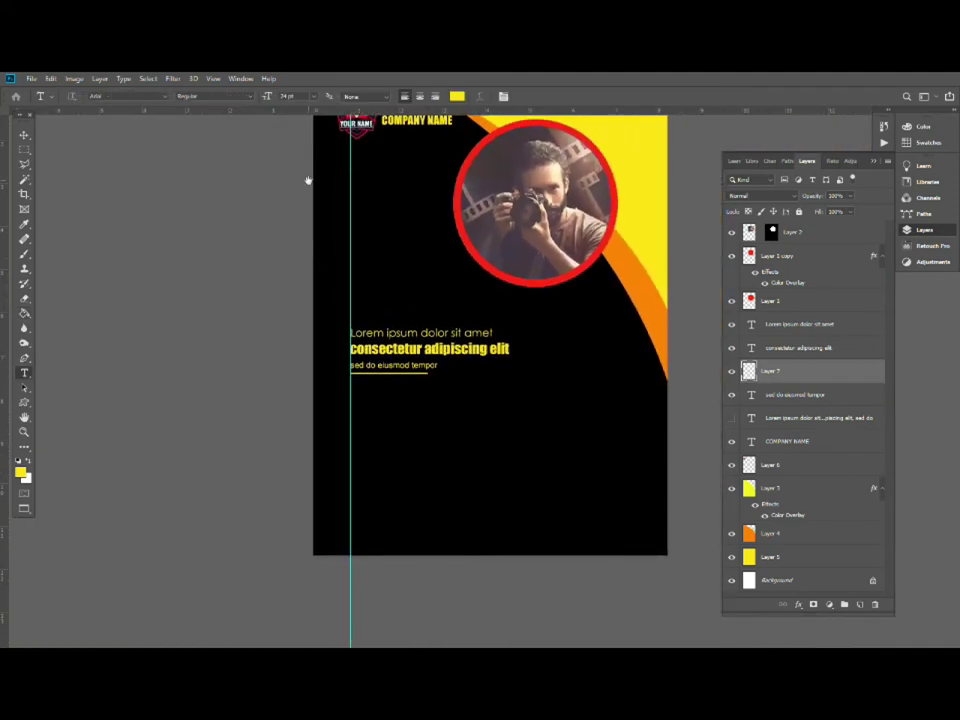
Set the text colour to white and add the Lorem ipsum paragraph box below the headings
left_click(456, 96)
left_click(636, 426)
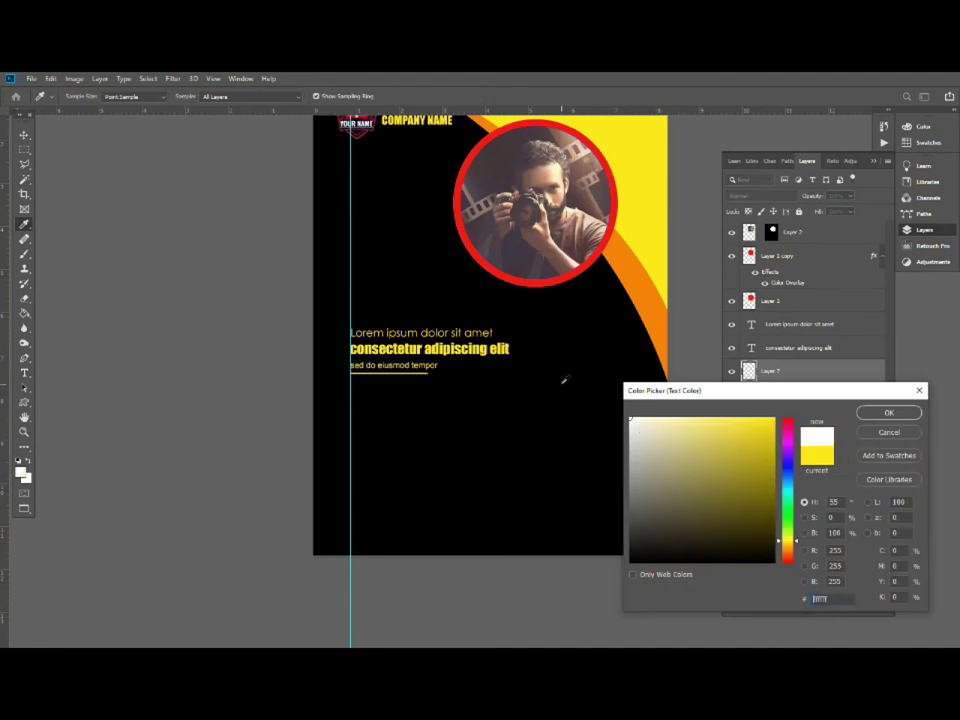
key("Return")
left_click_drag(355, 385, 508, 459)
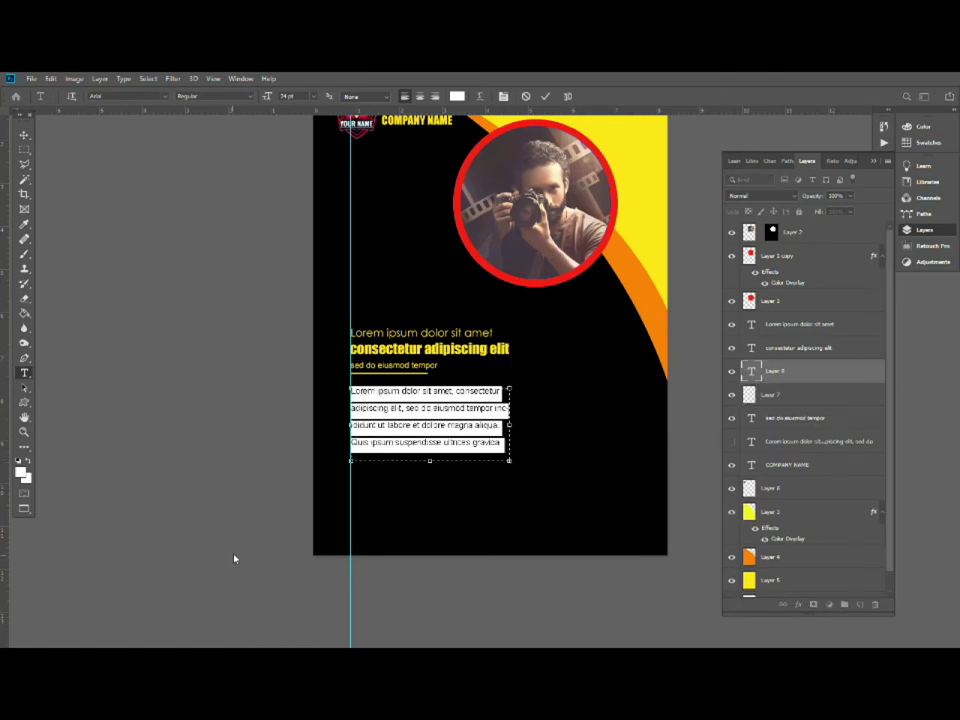
left_click(234, 558)
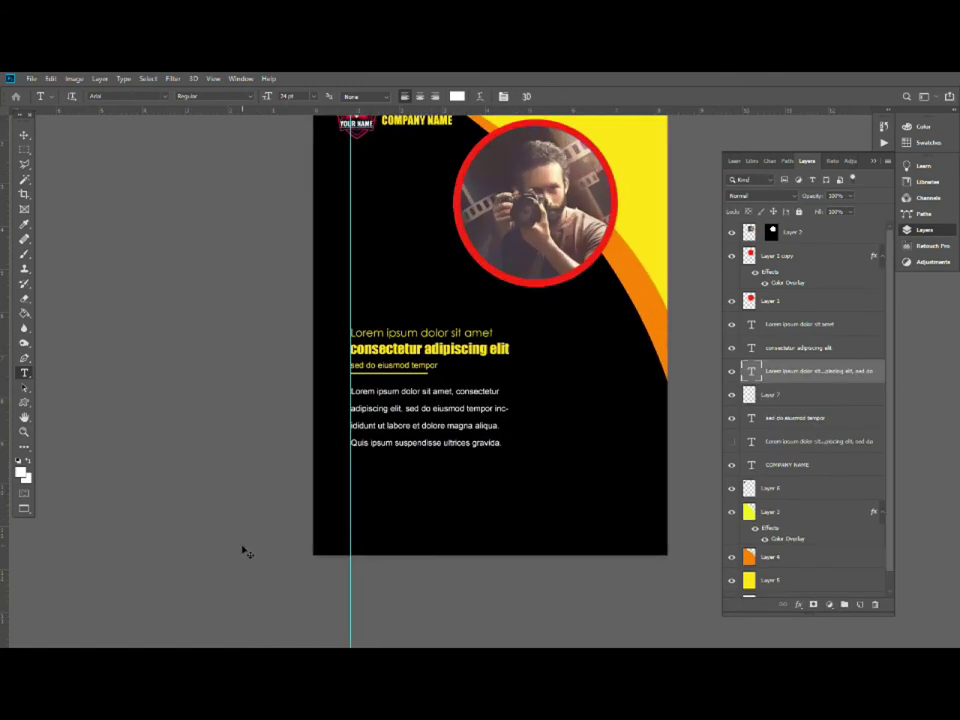
Highlight the words 'dolore magna aliqua' in the body paragraph for reuse
mouse_move(390, 493)
left_mouse_down()
mouse_move(287, 489)
mouse_move(272, 463)
left_mouse_up()
mouse_move(360, 437)
left_mouse_down()
mouse_move(356, 424)
mouse_move(339, 435)
mouse_move(439, 441)
mouse_move(428, 443)
left_mouse_up()
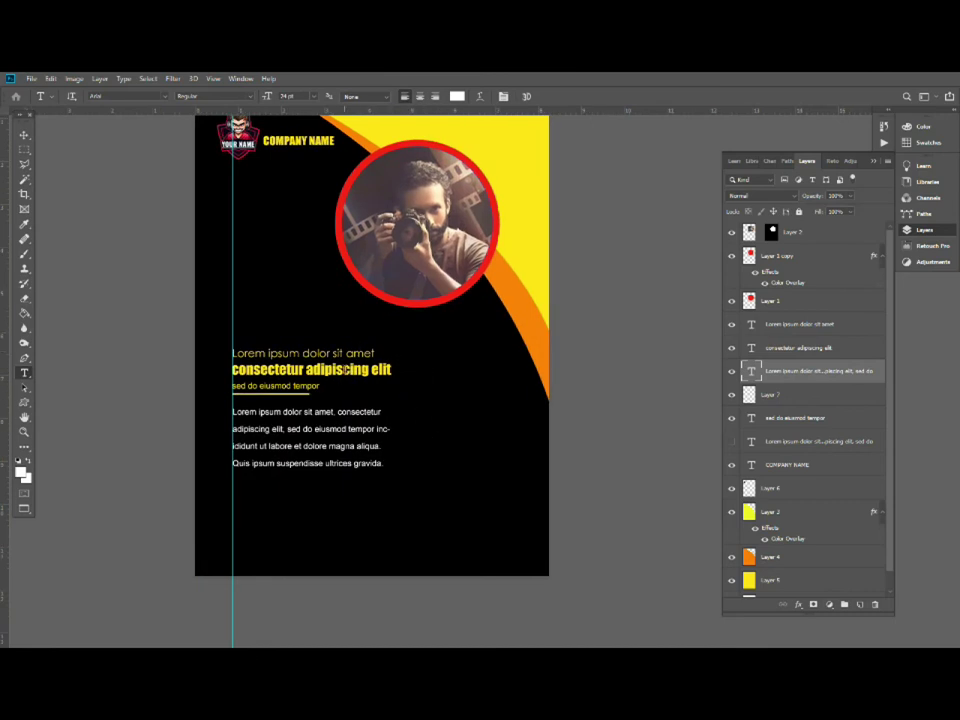
key("v")
right_click(279, 362)
key("Escape")
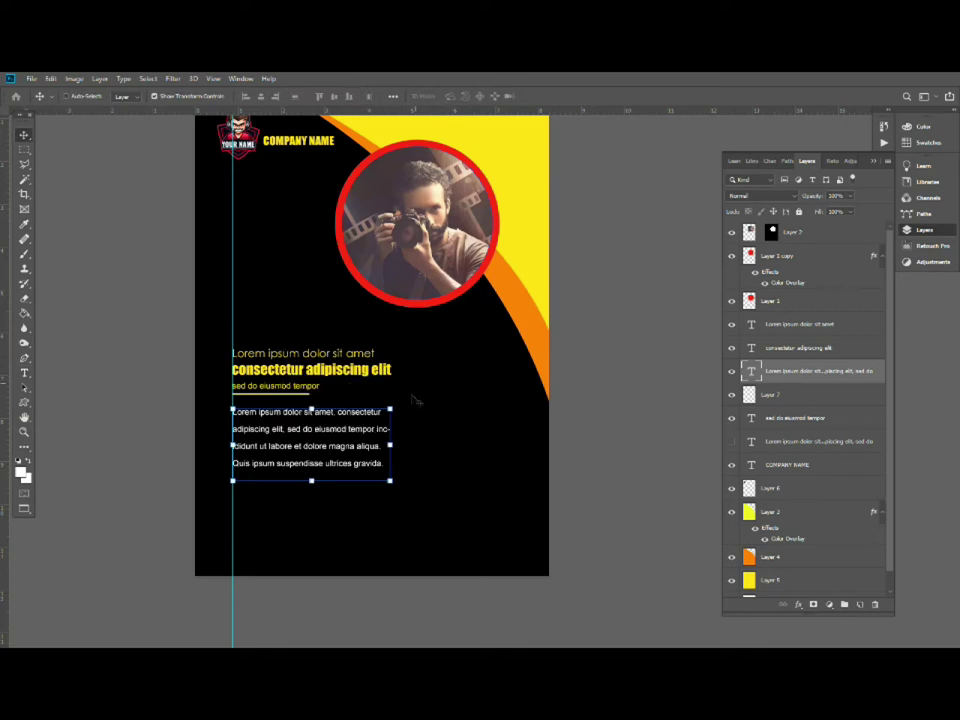
key("t")
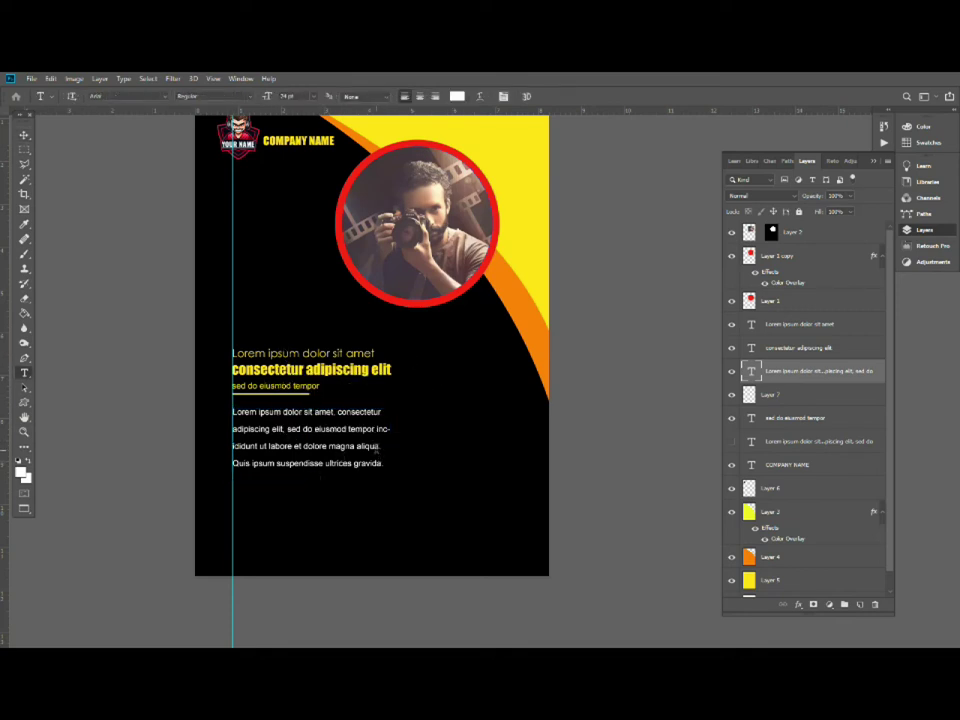
left_click_drag(380, 446, 304, 446)
key("ctrl+c")
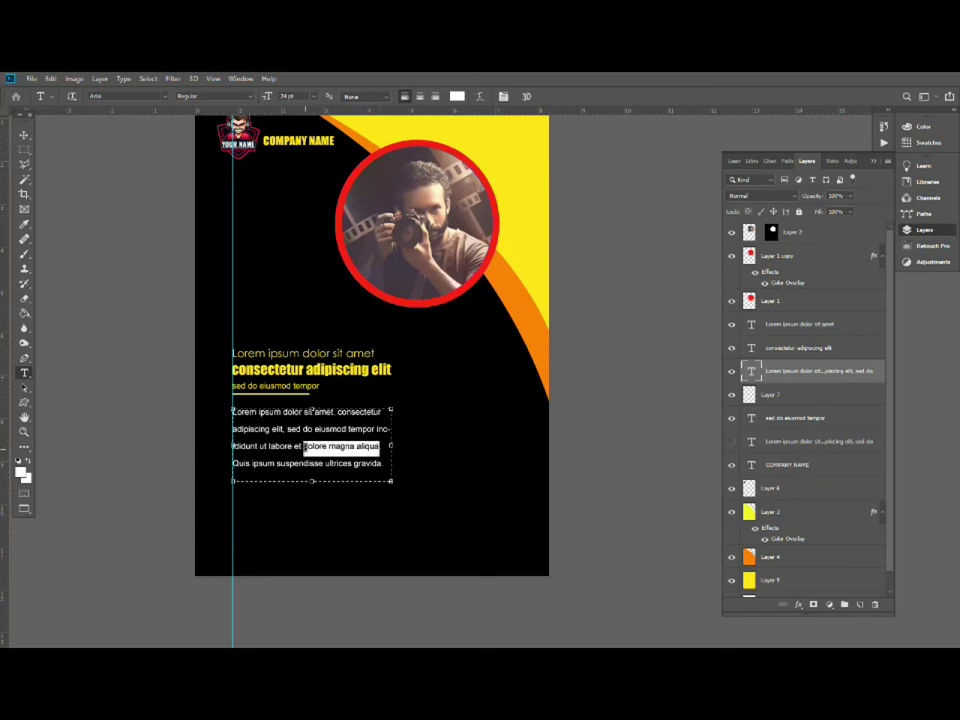
left_click(409, 369)
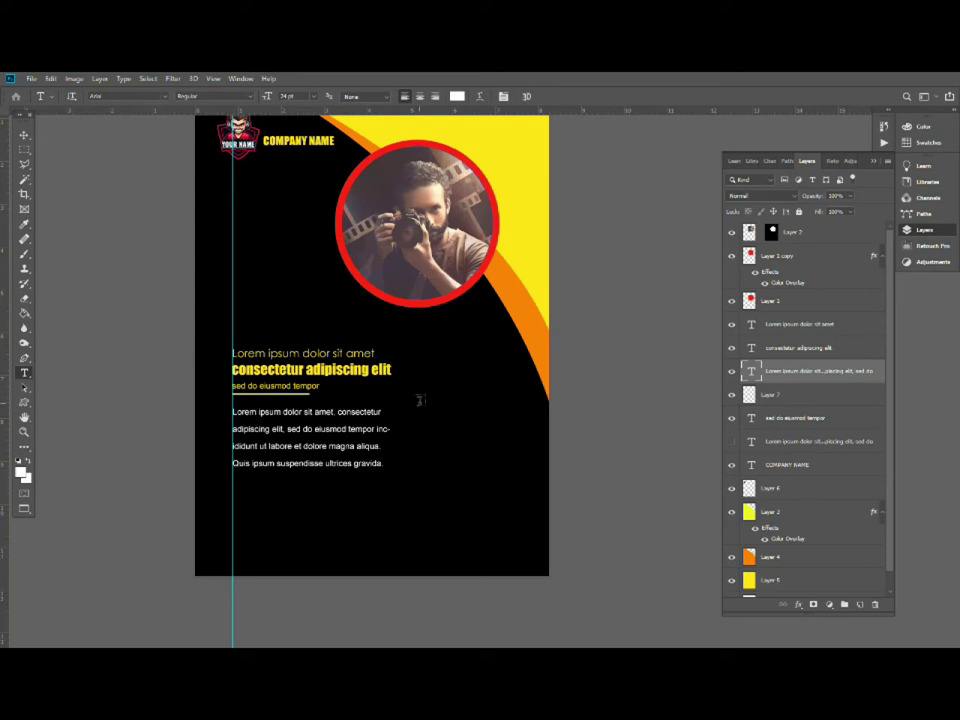
Paste 'dolore magna aliqua' as new text right of the paragraph, set to All Caps
left_click(421, 399)
key("ctrl+v")
key("ctrl+Return")
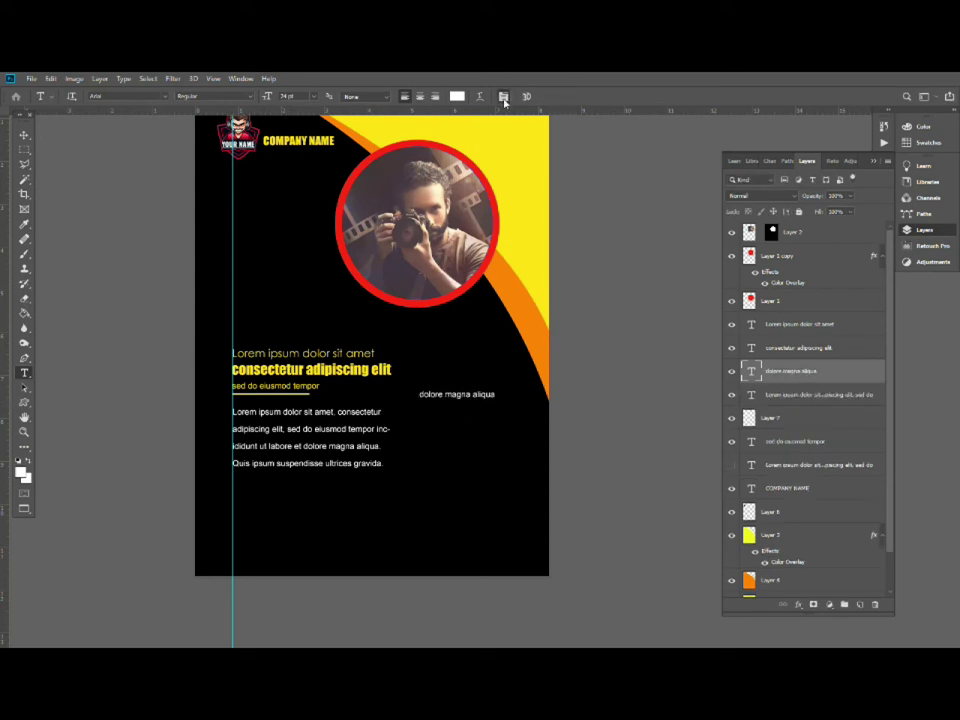
left_click(503, 96)
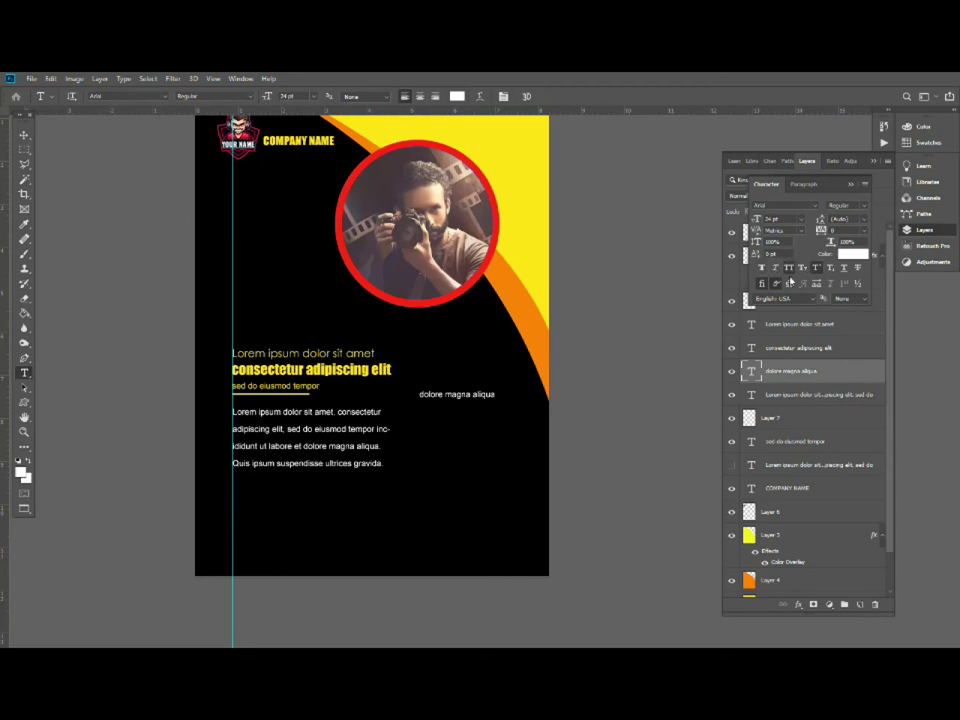
left_click(788, 269)
left_click(855, 189)
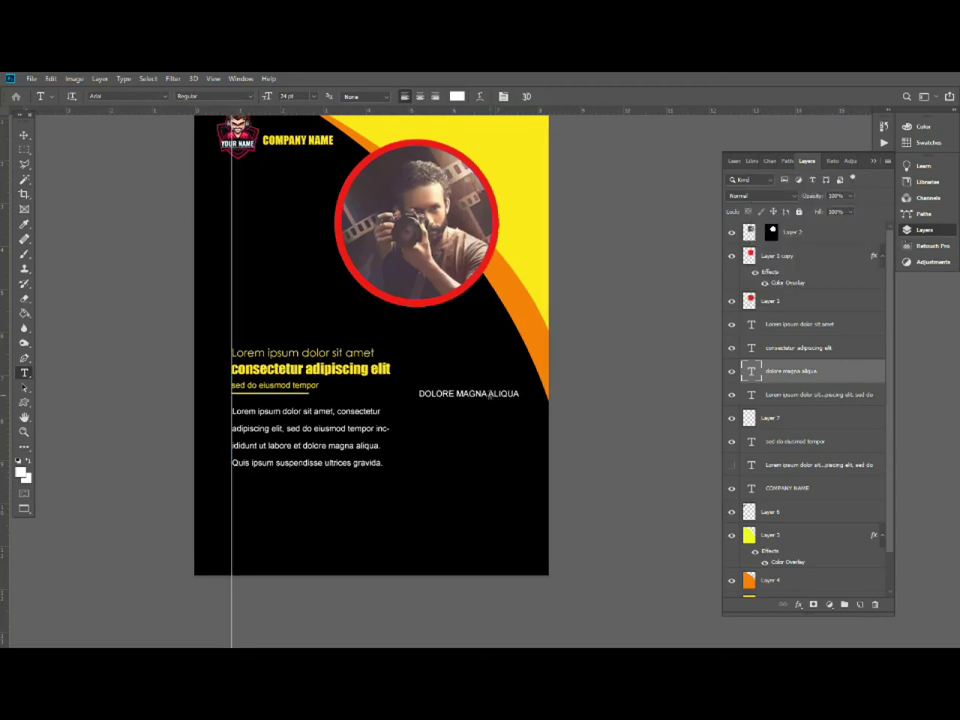
left_click_drag(485, 408, 487, 406)
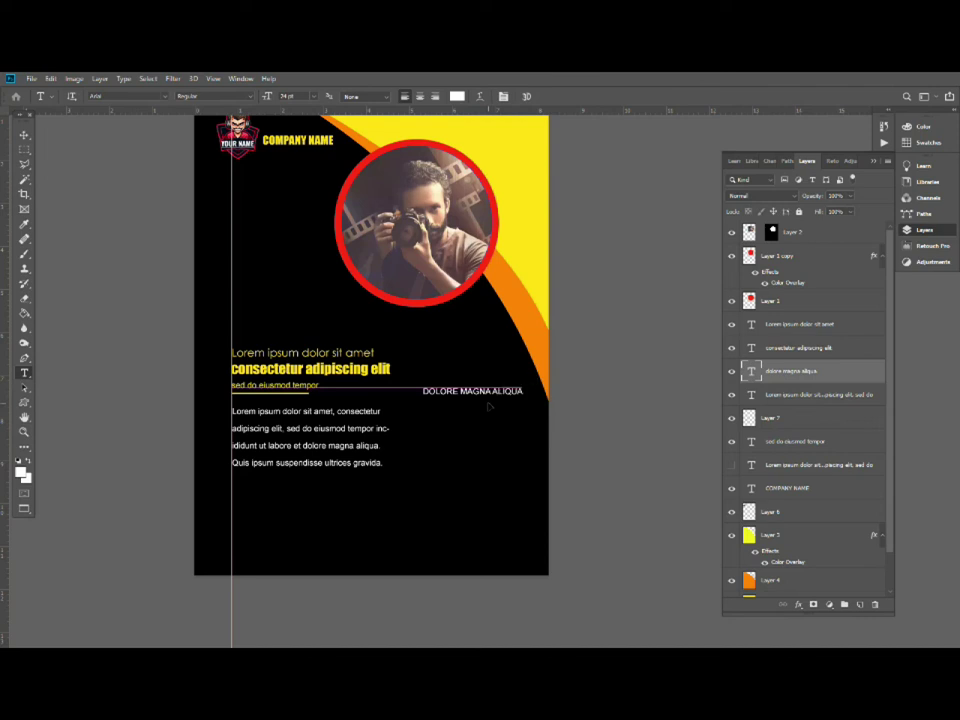
Enlarge the DOLORE MAGNA ALIQUA heading to about 125% and shift it slightly left and down
key("ctrl+0")
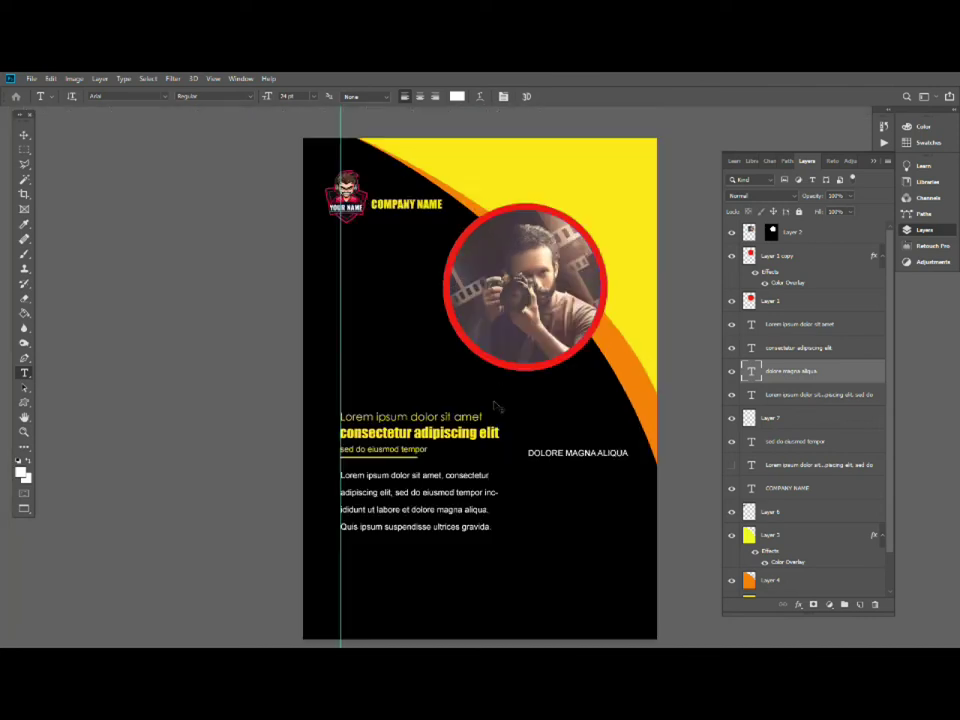
key("ctrl+t")
left_click_drag(636, 449, 648, 450)
key("Return")
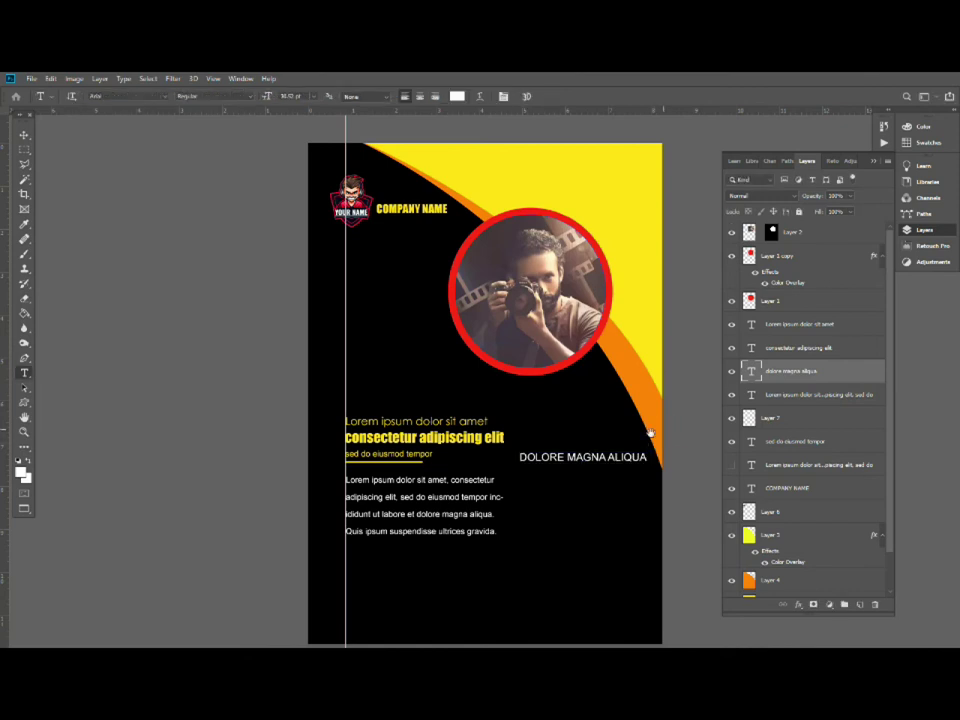
left_click_drag(602, 454, 592, 458)
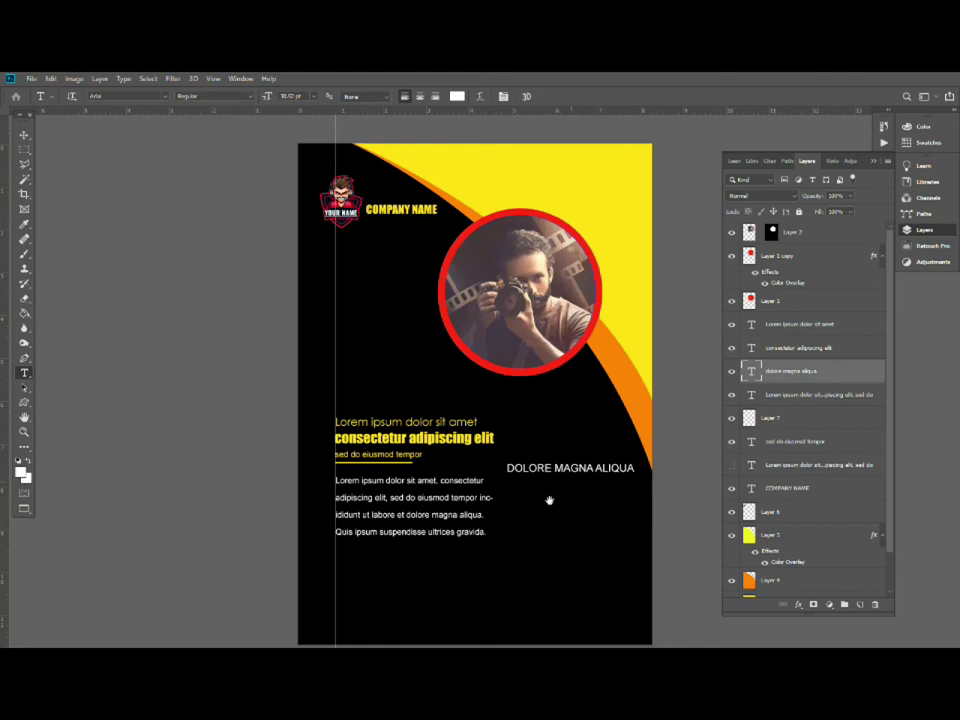
scroll(540, 495, "down", 1)
left_click_drag(514, 473, 630, 531)
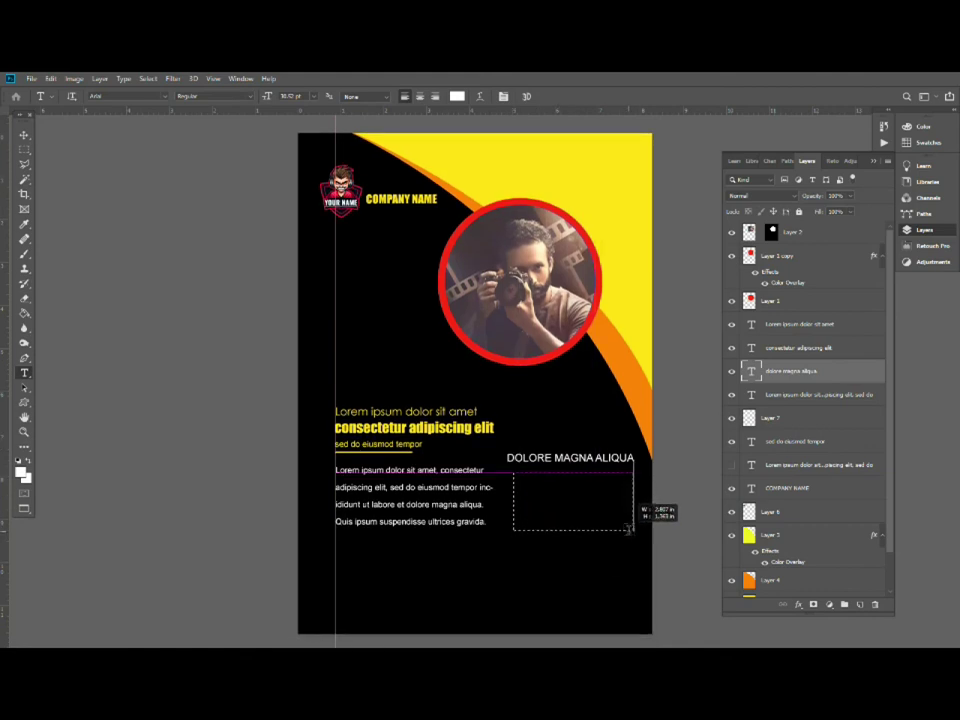
Fit the small Lorem paragraph box under DOLORE MAGNA ALIQUA and commit it
left_click_drag(630, 531, 627, 522)
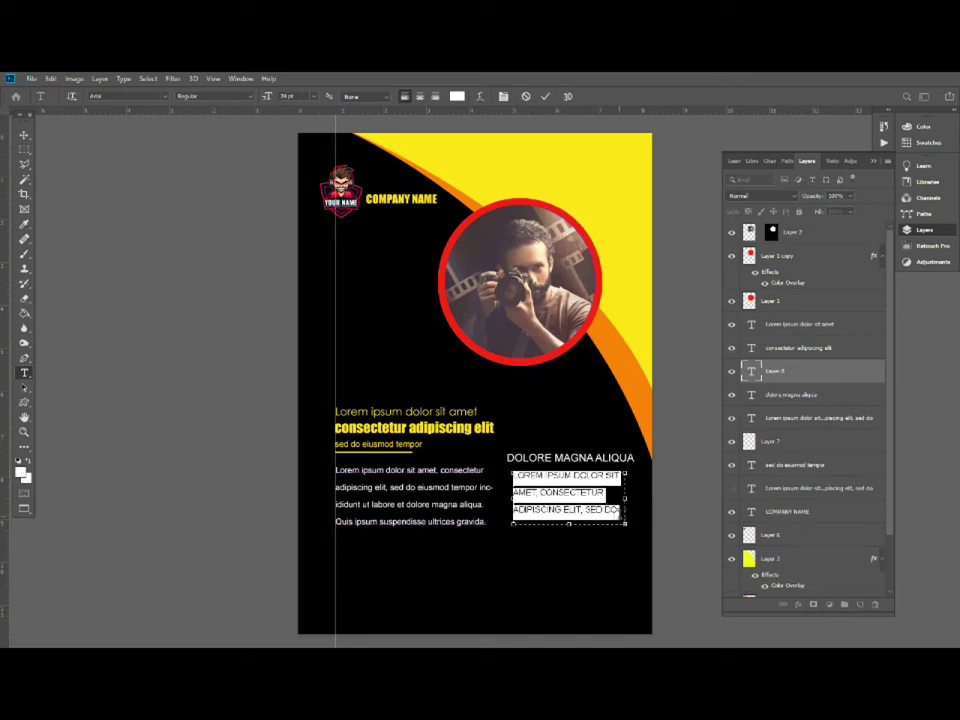
left_click_drag(570, 526, 569, 540)
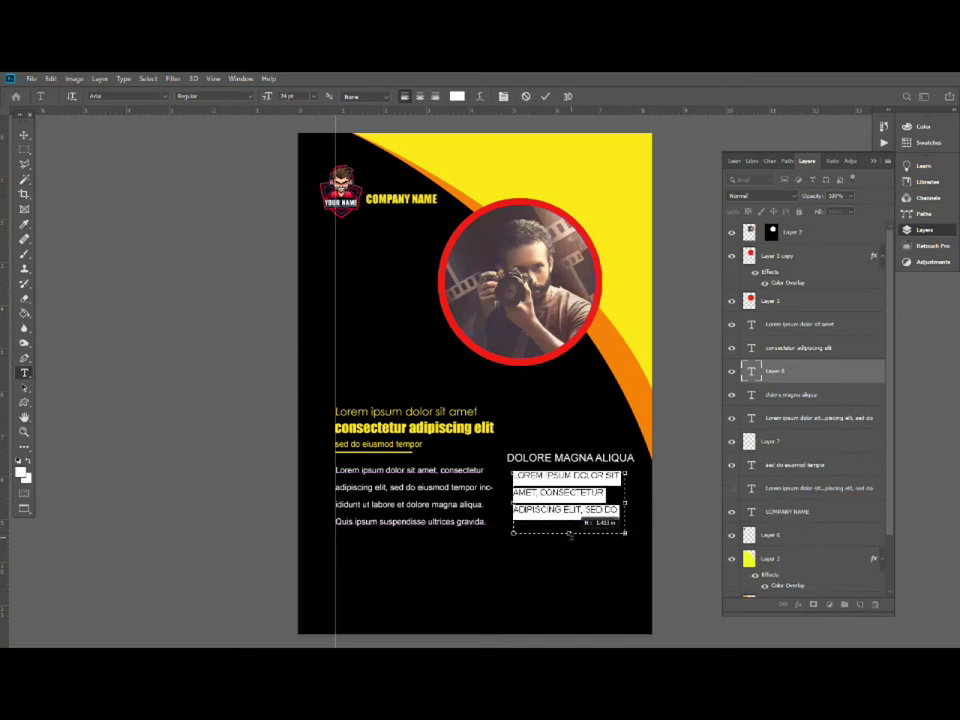
left_click(535, 573)
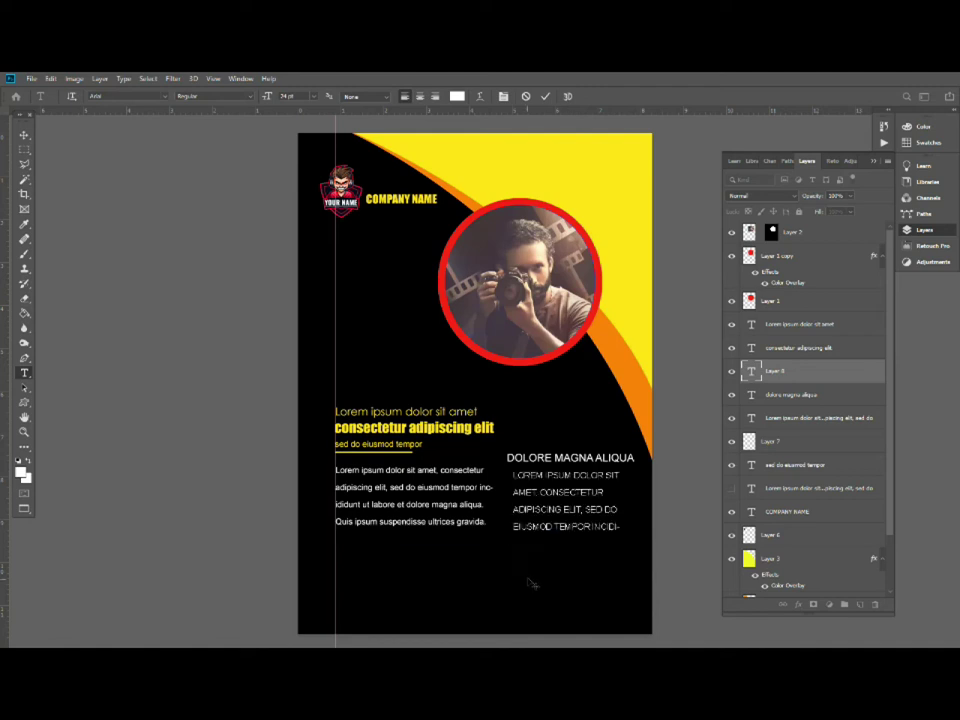
left_click_drag(574, 559, 575, 545)
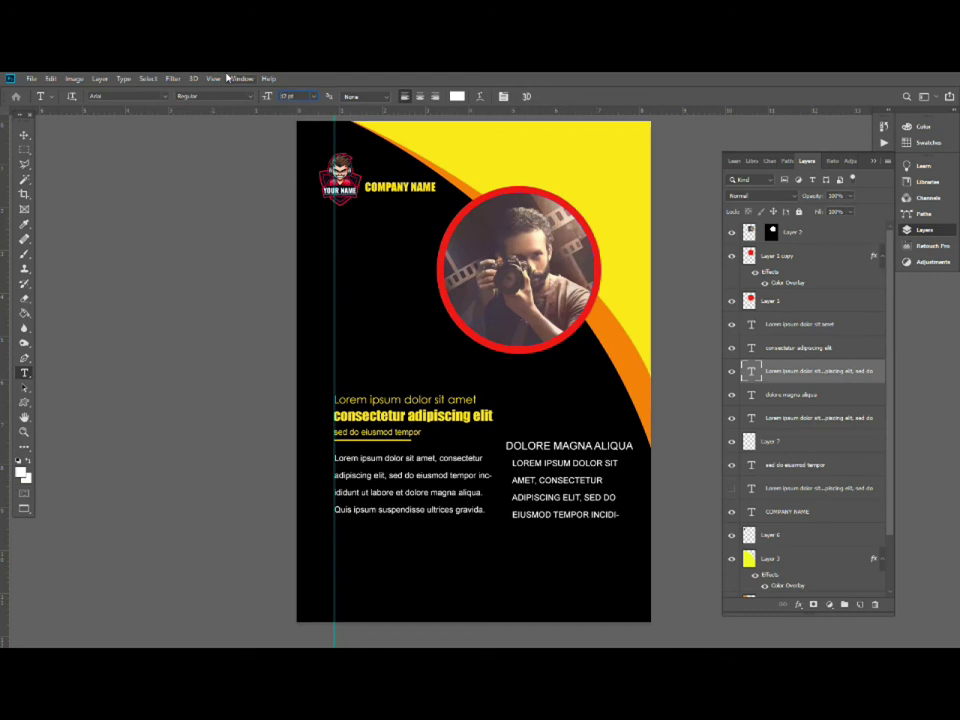
scroll(487, 402, "up", 1)
left_click_drag(497, 399, 391, 327)
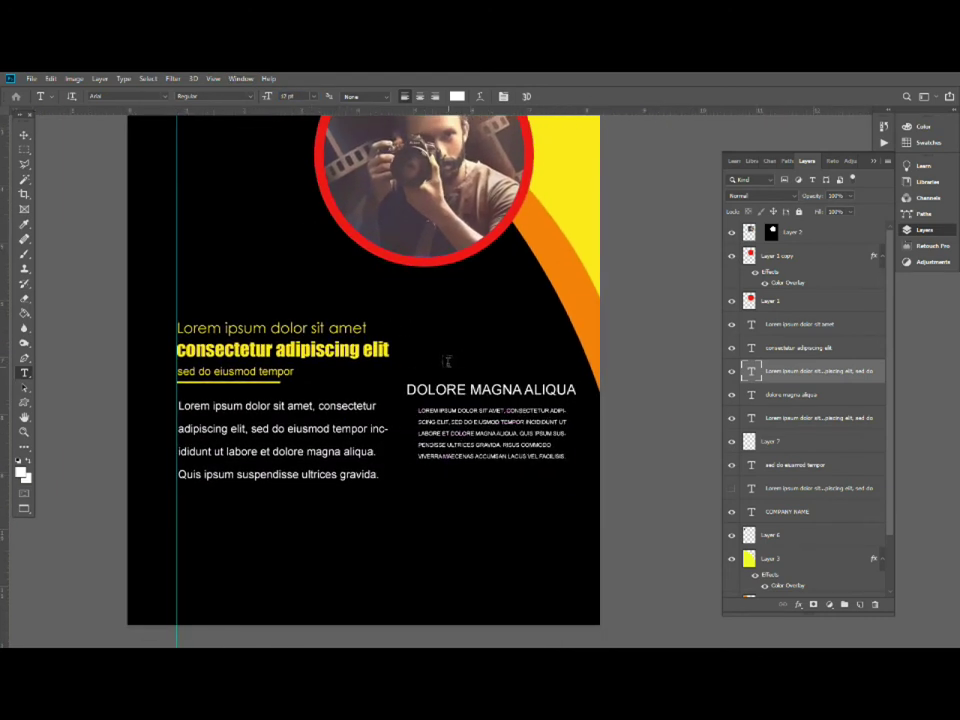
key("v")
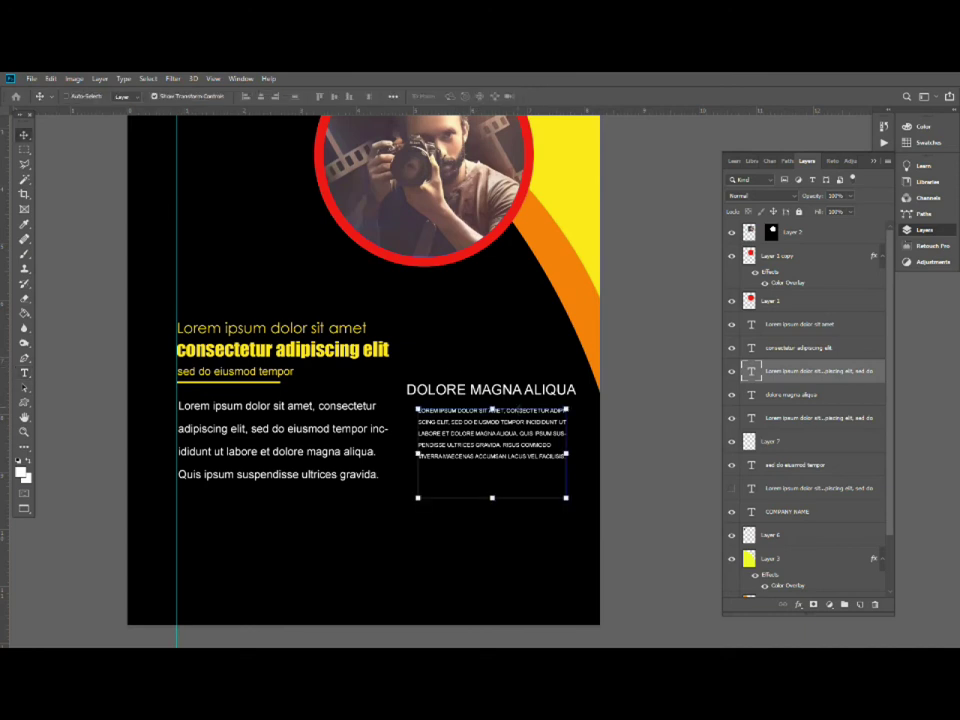
scroll(495, 390, "down", 1)
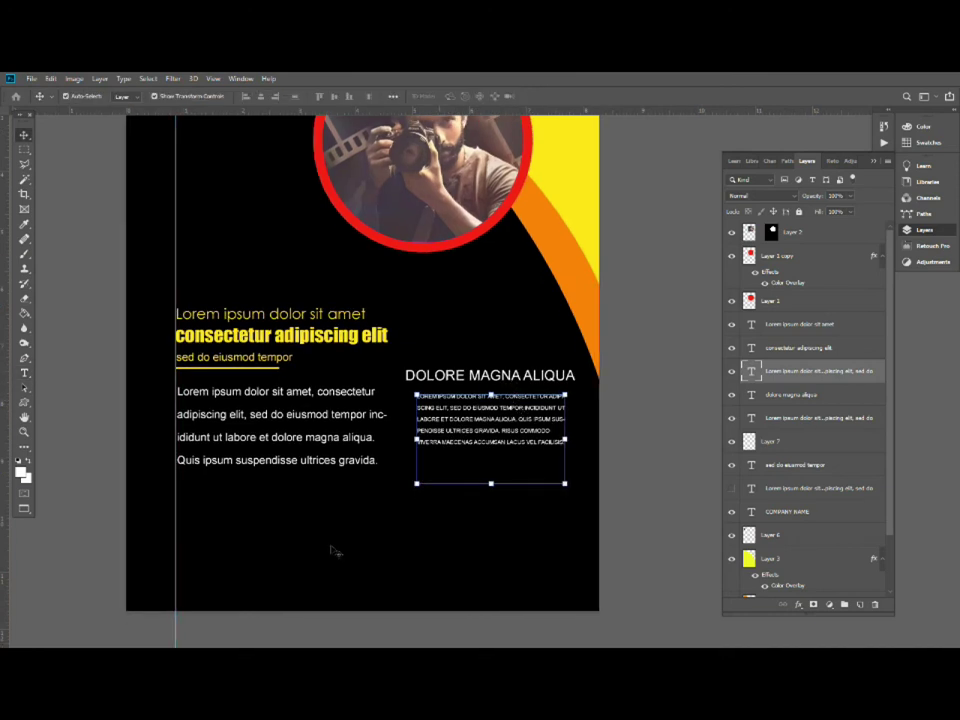
left_click_drag(274, 568, 272, 531)
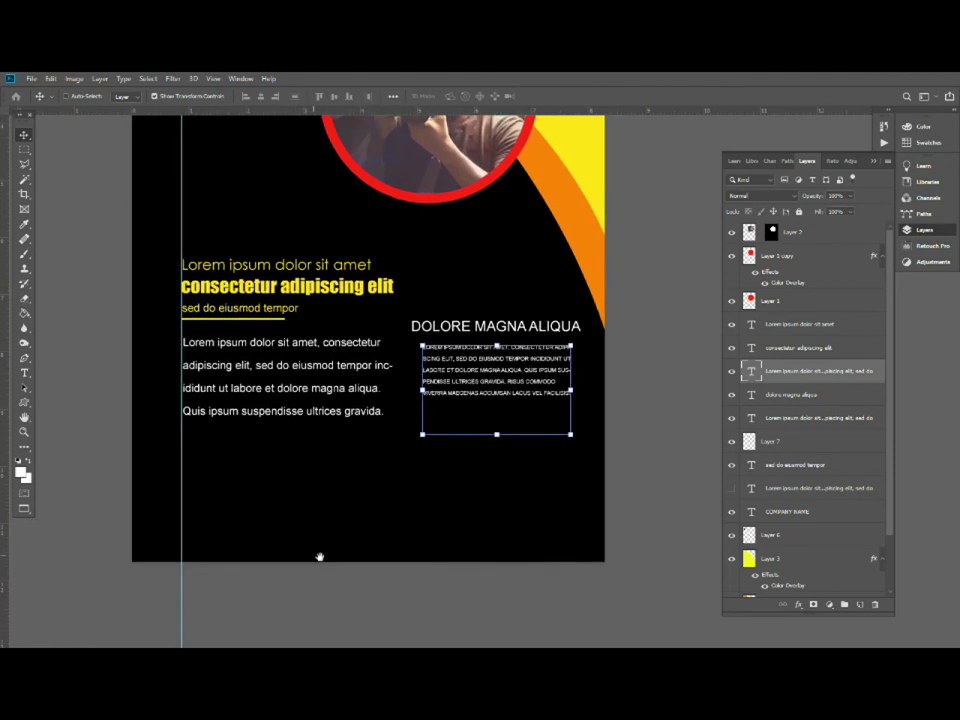
left_click_drag(319, 557, 349, 557)
Add a large white 'CONTACT' heading near the bottom of the flyer
key("t")
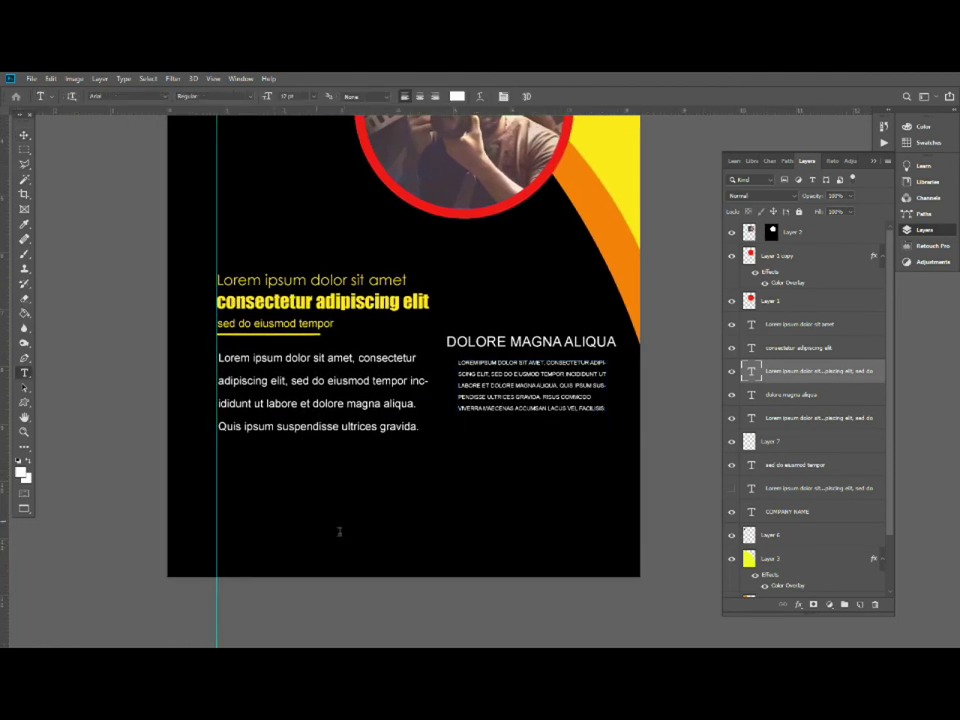
left_click(338, 524)
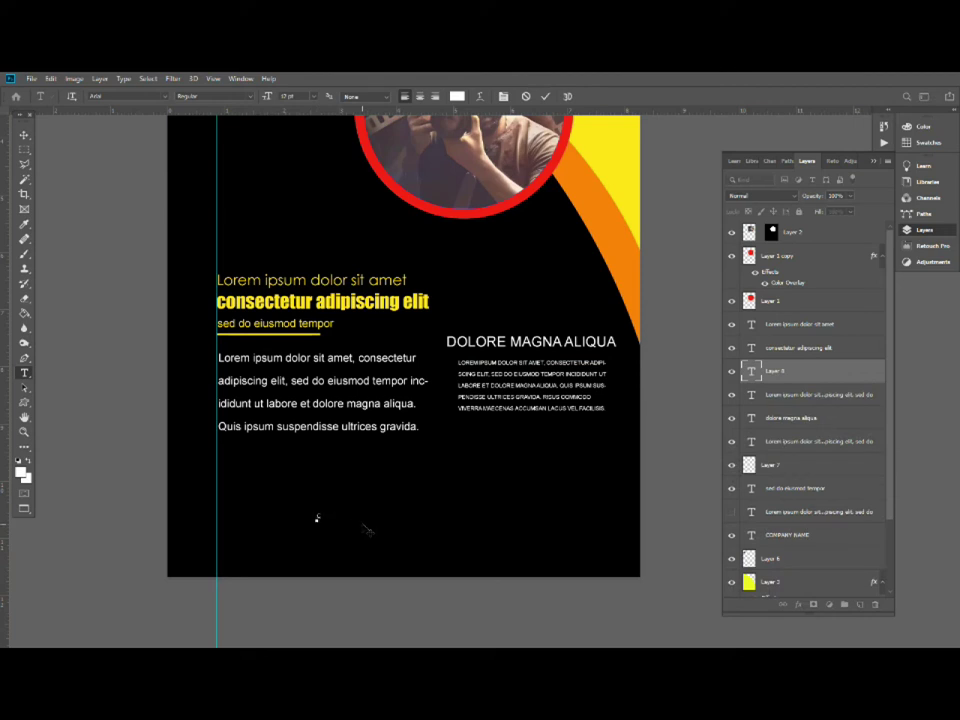
type("CONTACT")
key("ctrl+Return")
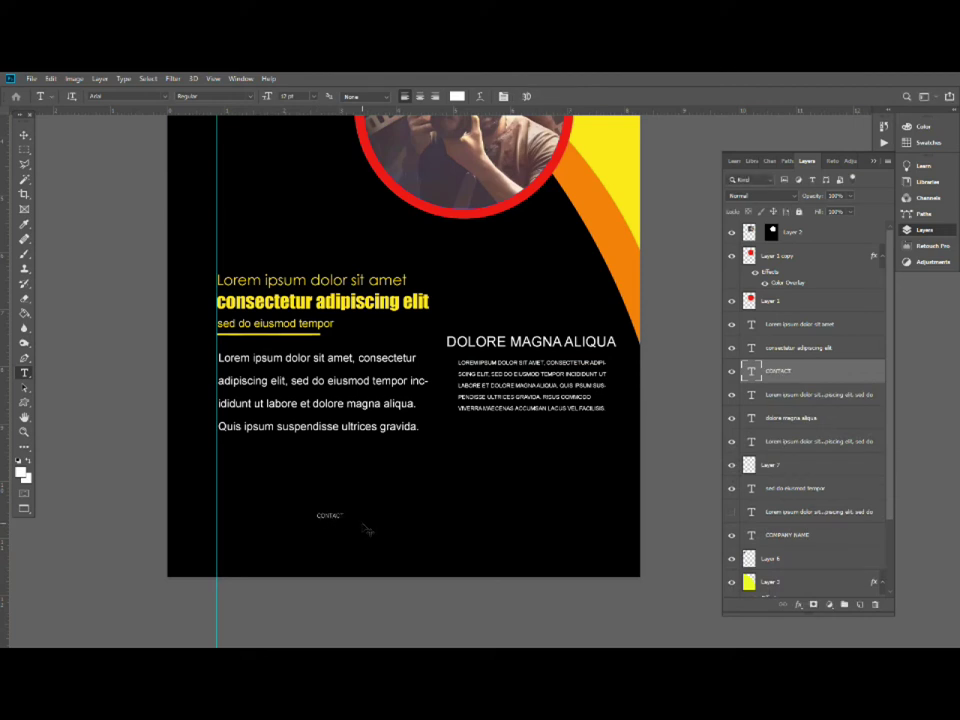
key("ctrl+t")
left_click_drag(346, 511, 432, 495)
key("Return")
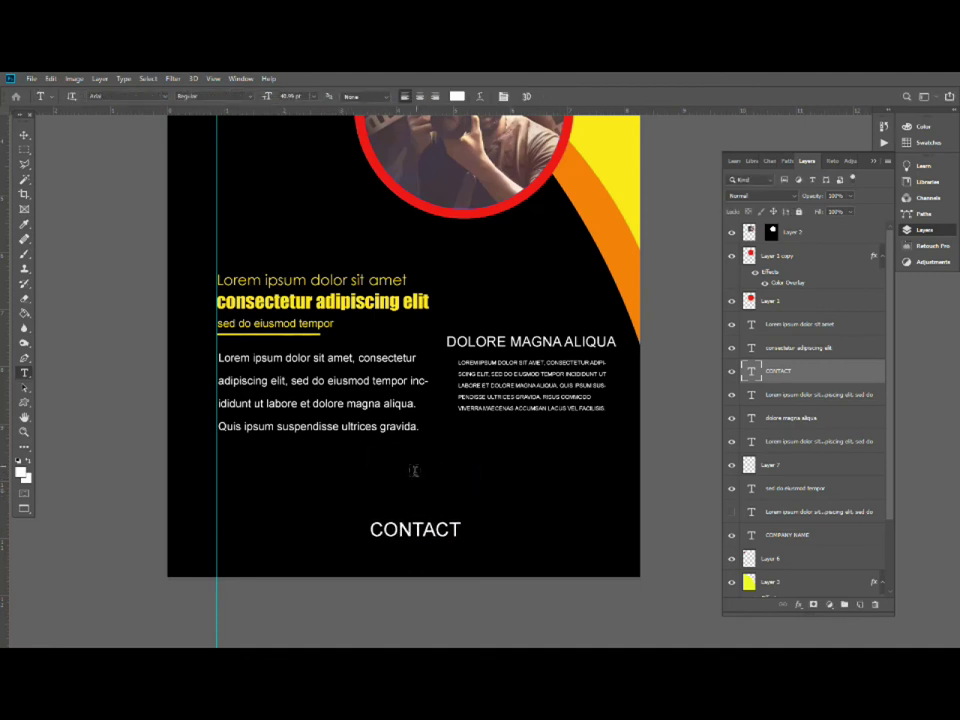
key("m")
left_click_drag(338, 520, 337, 517)
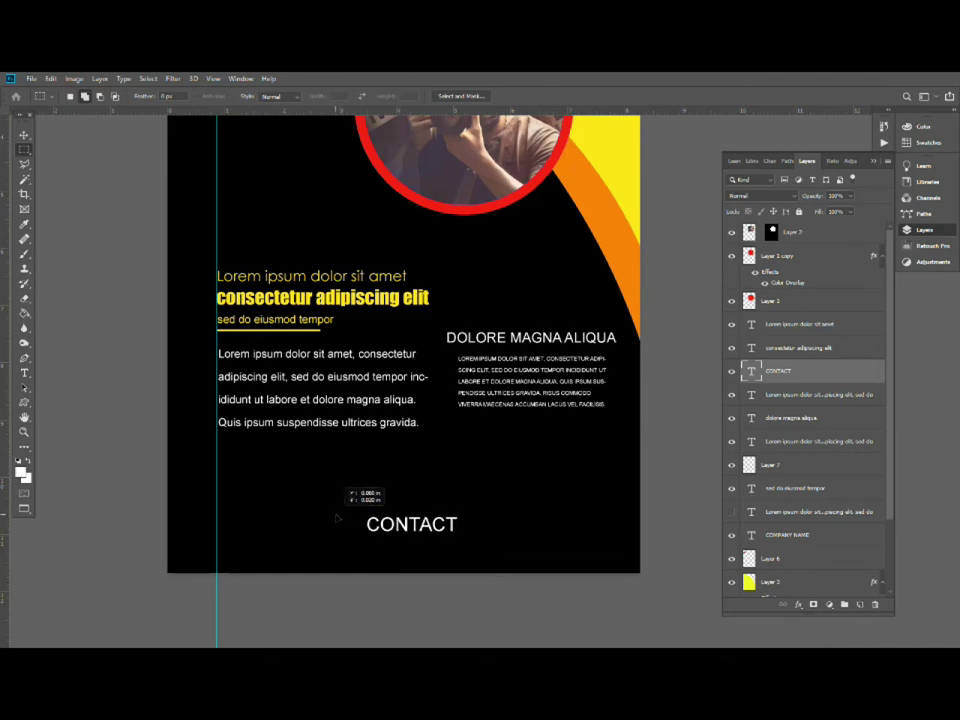
Select a one-pixel row through the CONTACT heading with the Single Row Marquee
right_click(28, 153)
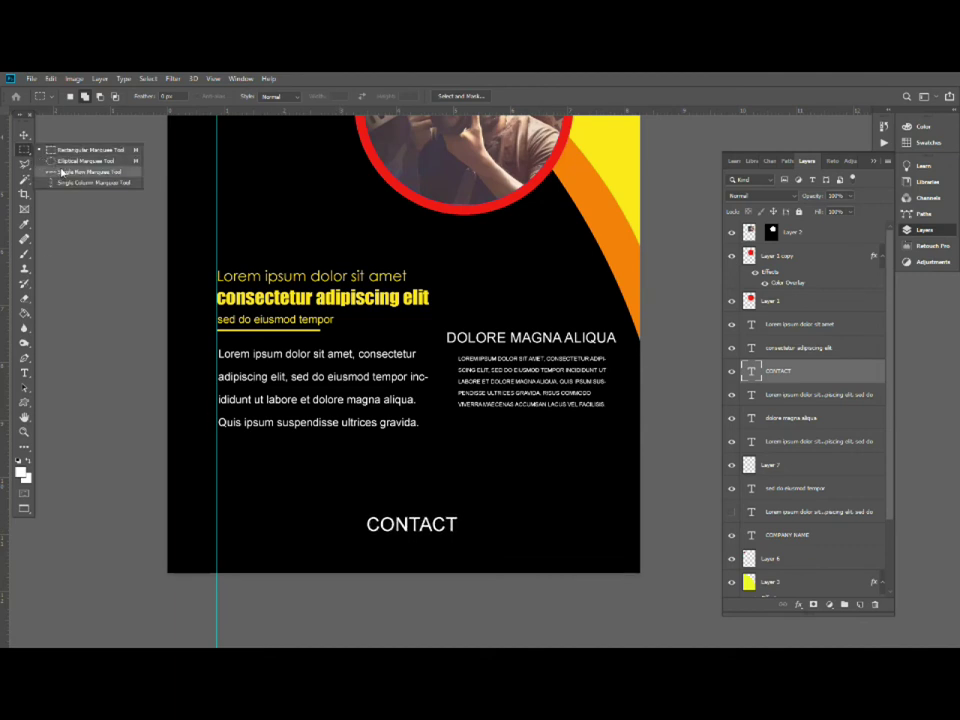
left_click(80, 162)
left_click_drag(255, 524, 625, 520)
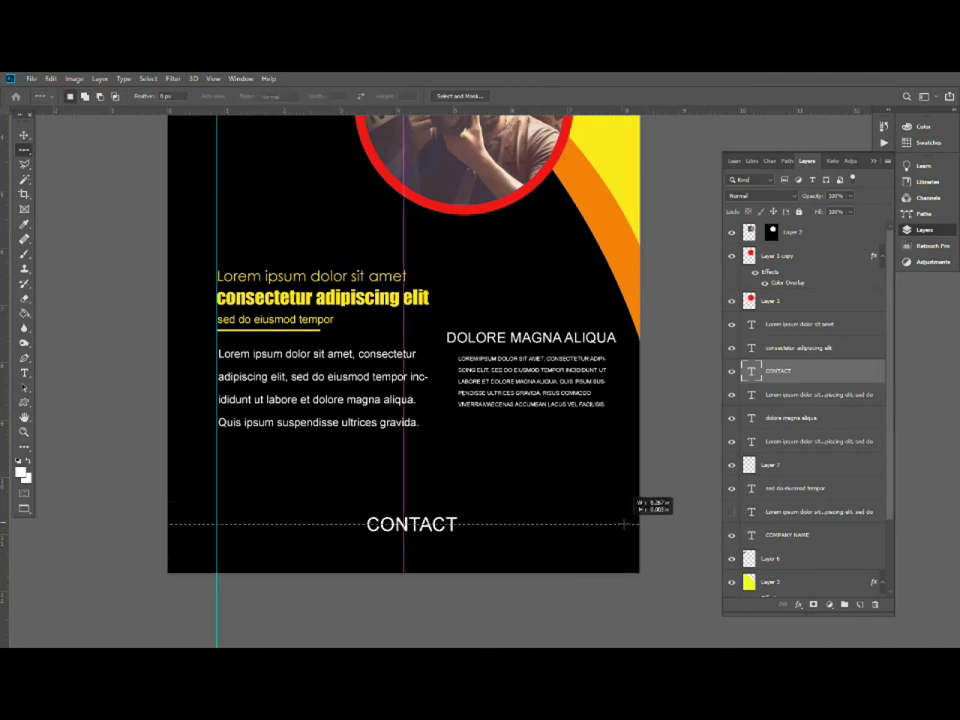
key("ctrl+d")
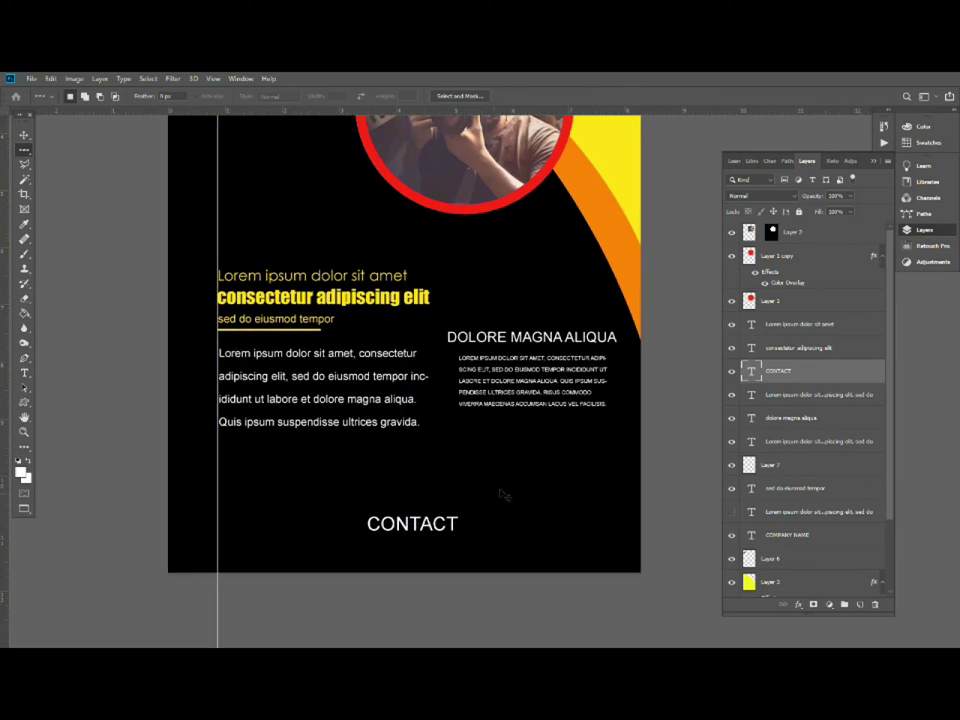
scroll(503, 494, "up", 4)
left_click(400, 541)
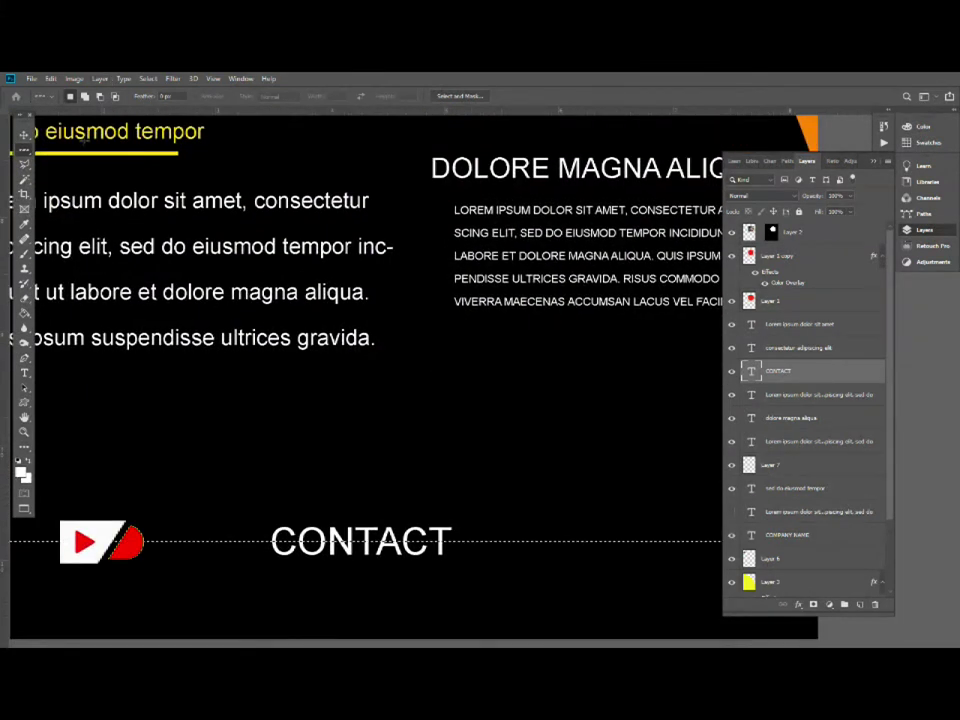
Stroke the row selection with an 8 px white line on a new layer
left_click(860, 605)
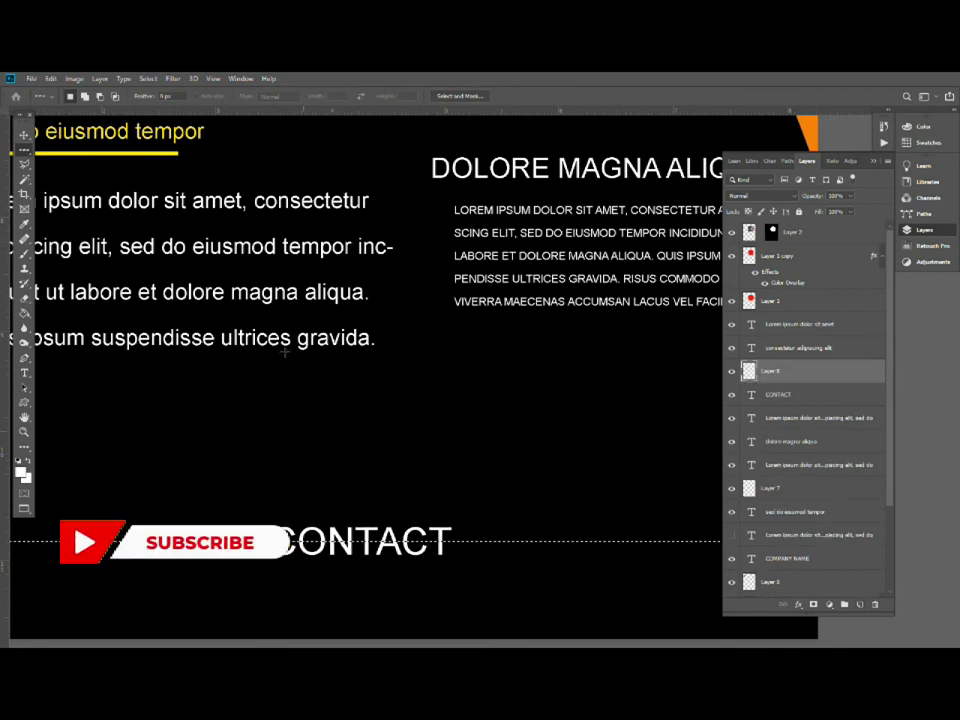
left_click(50, 78)
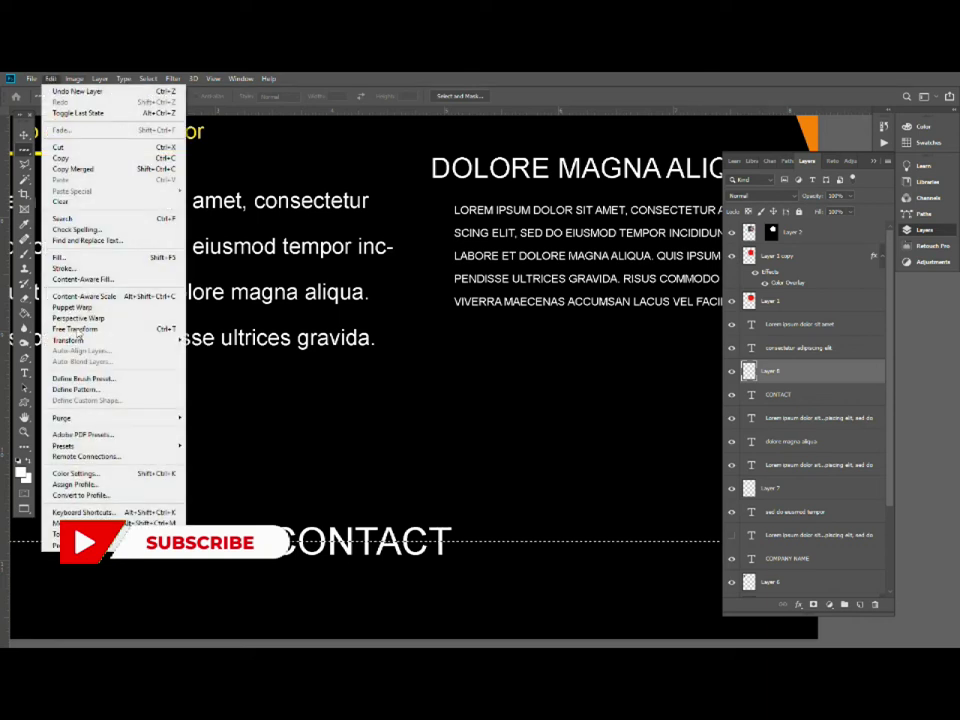
left_click(64, 268)
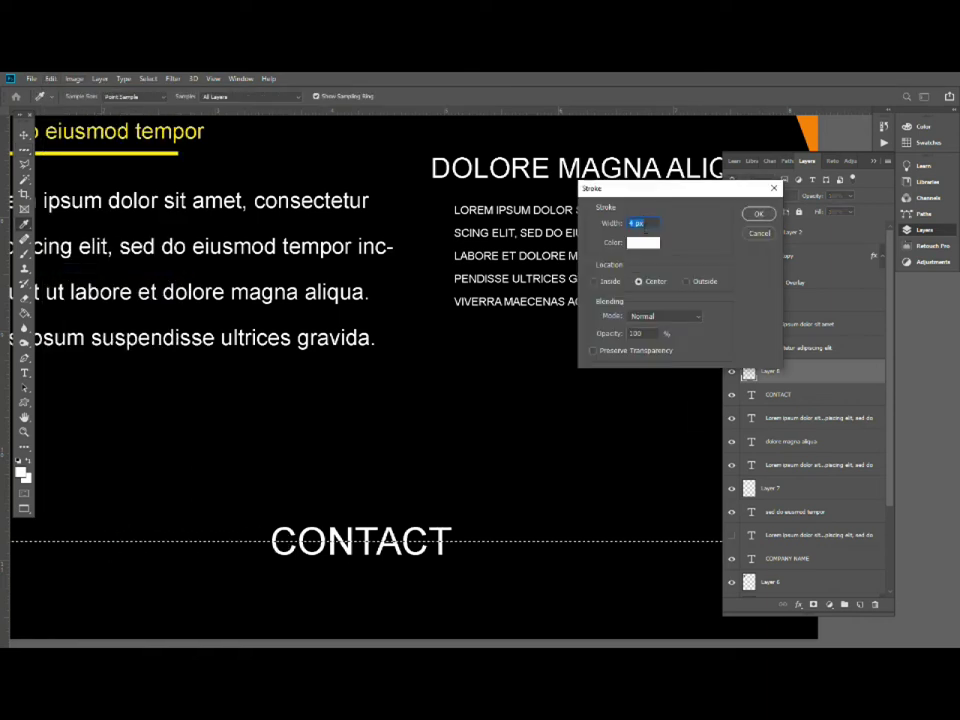
key("Up")
key("Up")
key("Up")
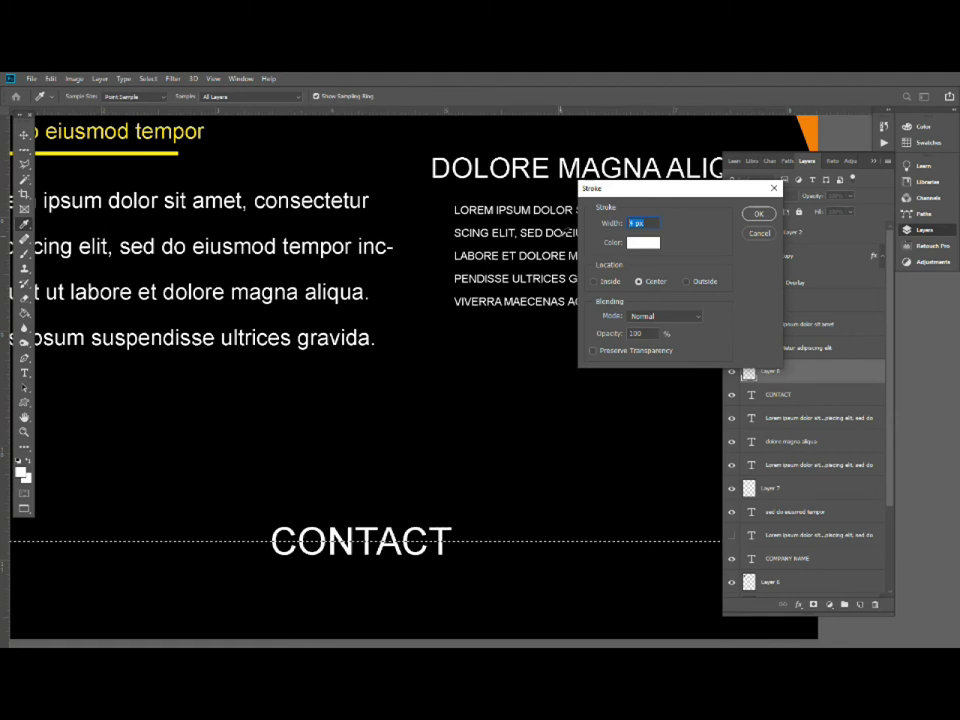
key("Return")
key("ctrl+minus")
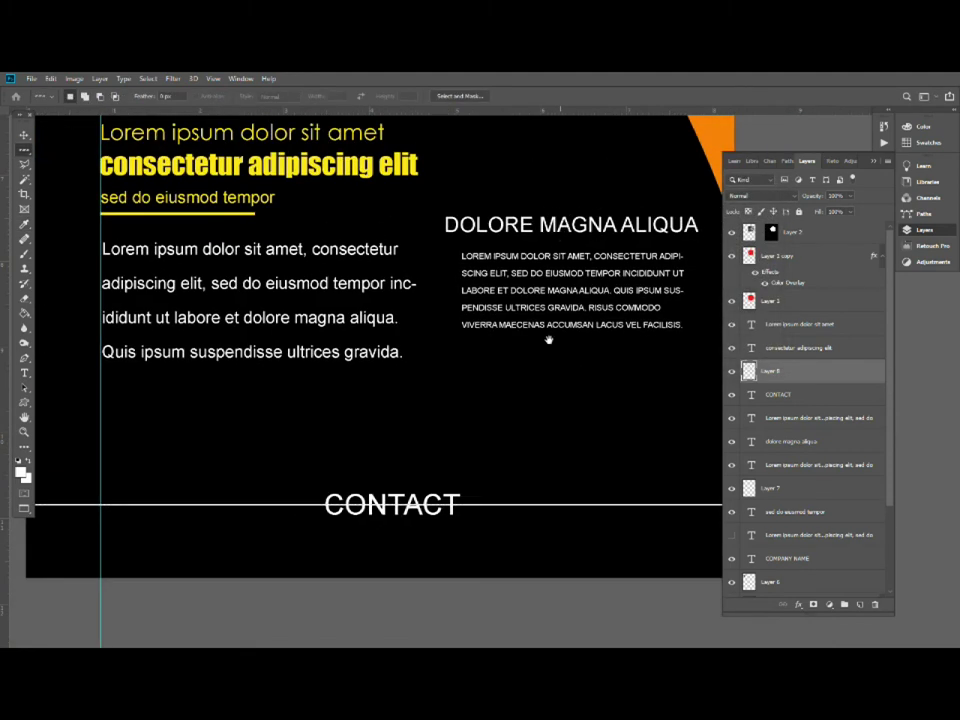
left_click_drag(548, 340, 605, 309)
Erase the line behind the CONTACT word and hide the guides
right_click(22, 150)
left_click(51, 112)
left_click_drag(370, 445, 522, 490)
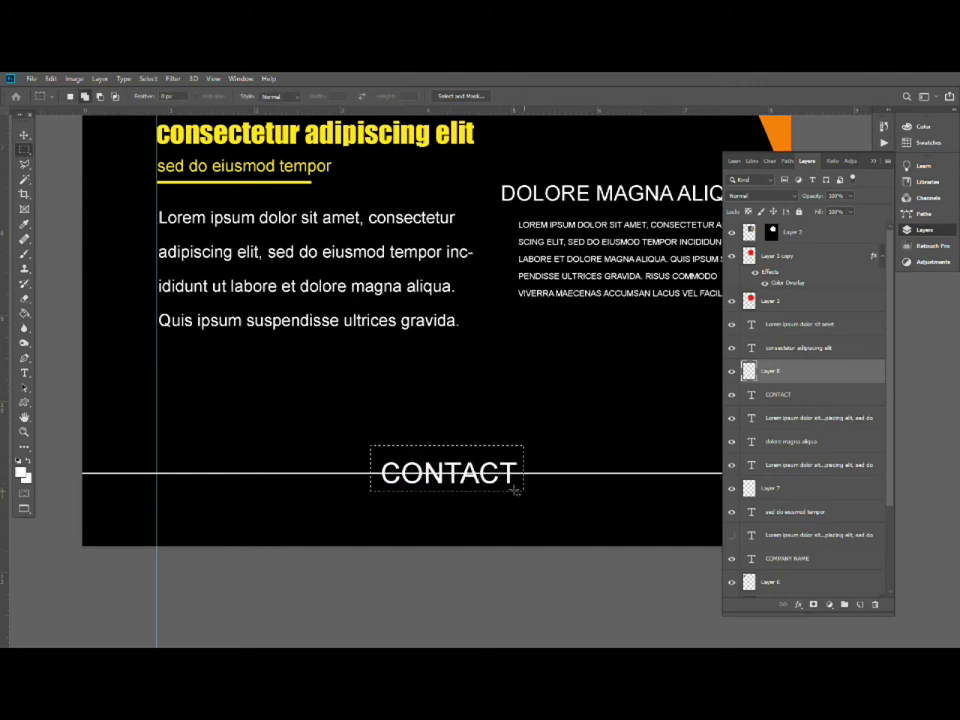
key("Delete")
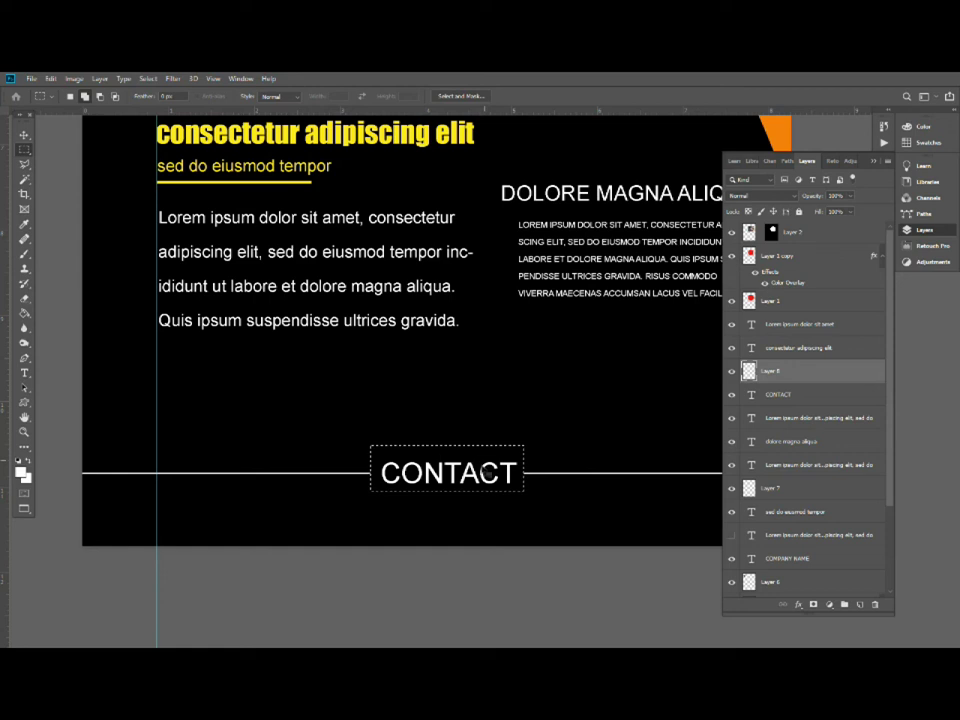
scroll(478, 490, "down", 2)
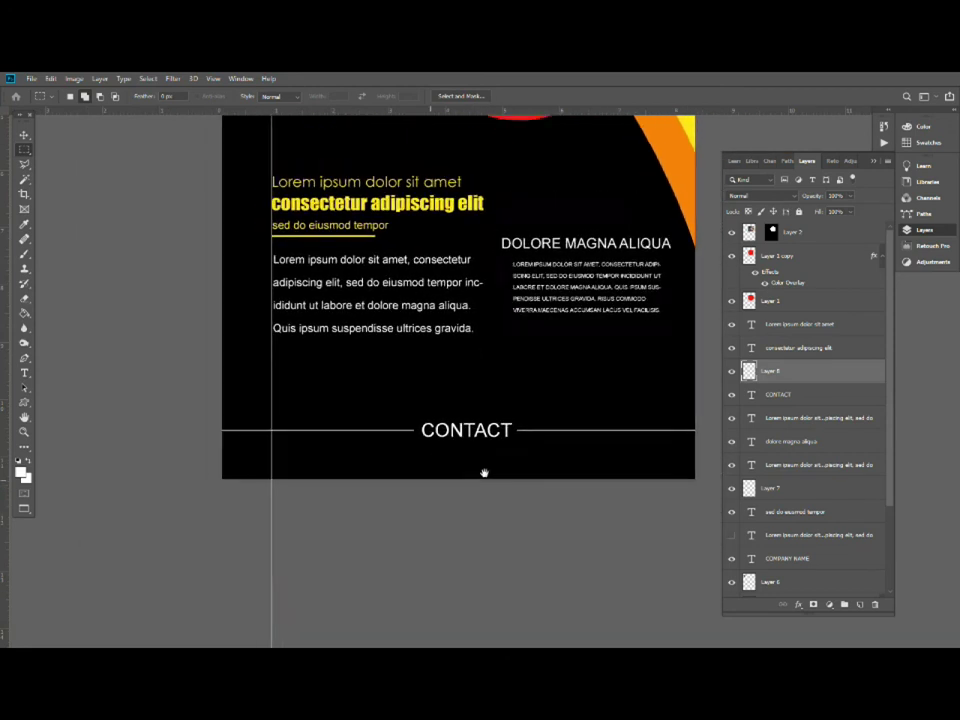
mouse_move(530, 498)
left_mouse_down()
mouse_move(418, 465)
mouse_move(430, 488)
left_mouse_up()
key("ctrl+semicolon")
key("t")
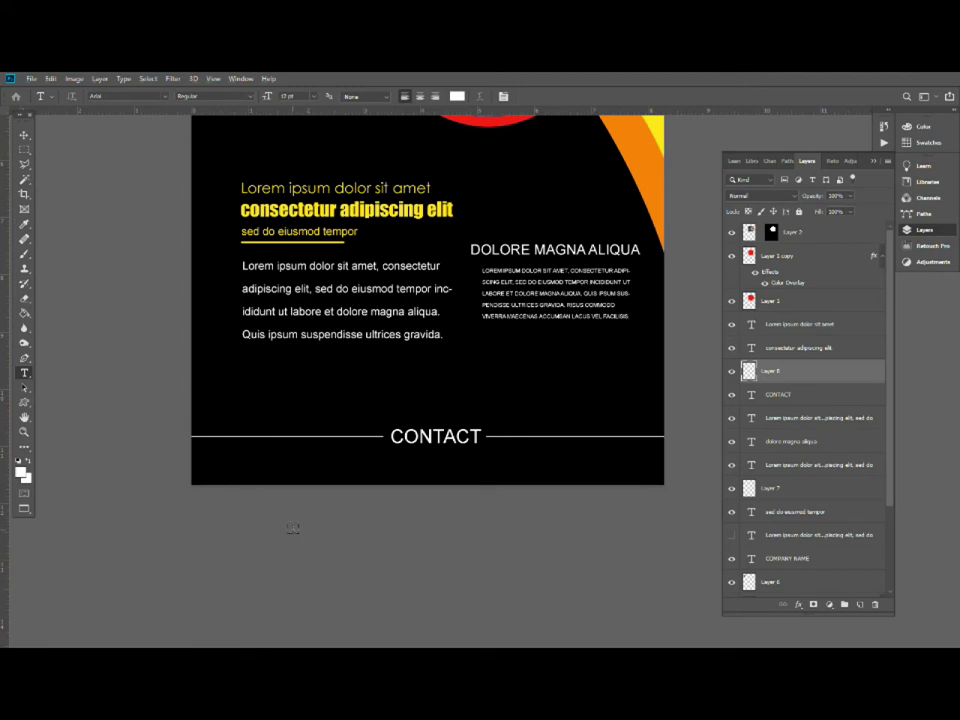
Browse to Desktop › Fiverr › Symbles in File Explorer, viewed as large icons
key("alt+Tab")
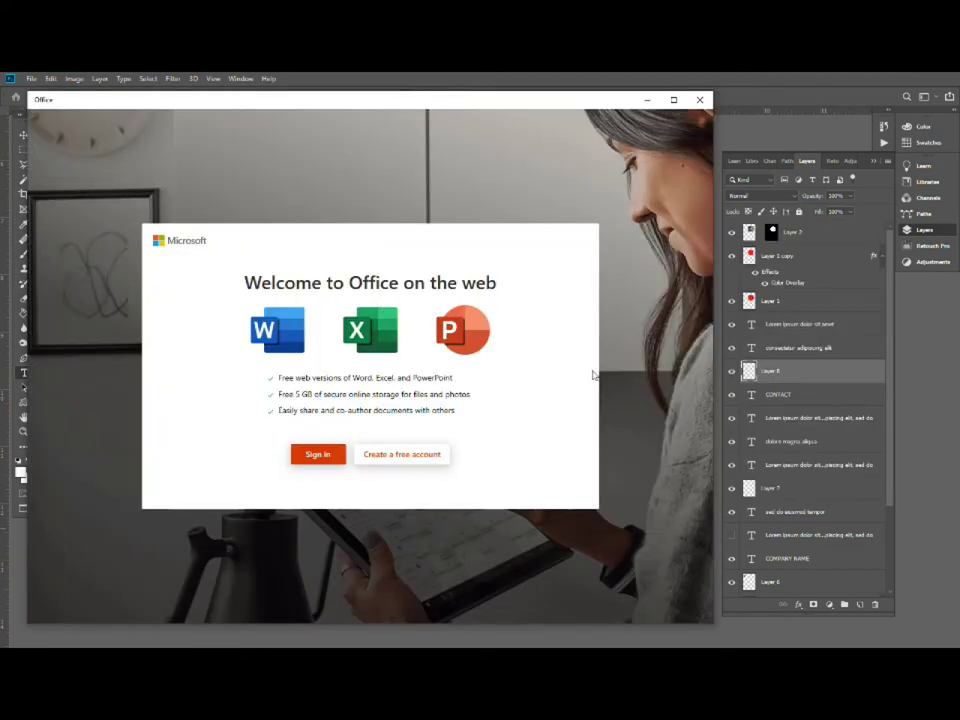
key("alt+Tab")
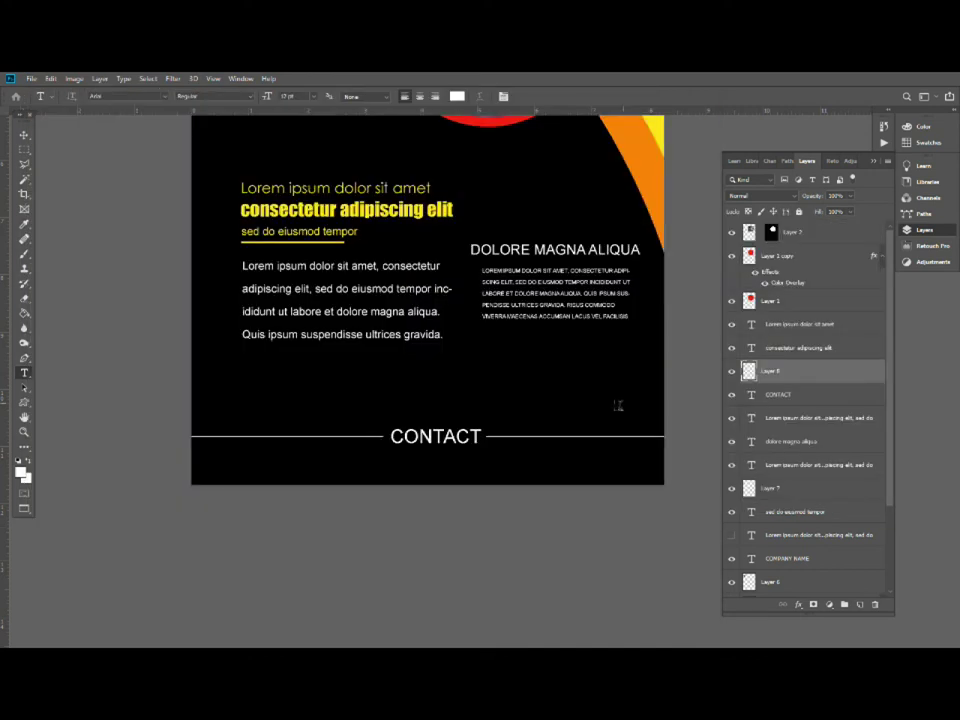
key("super+e")
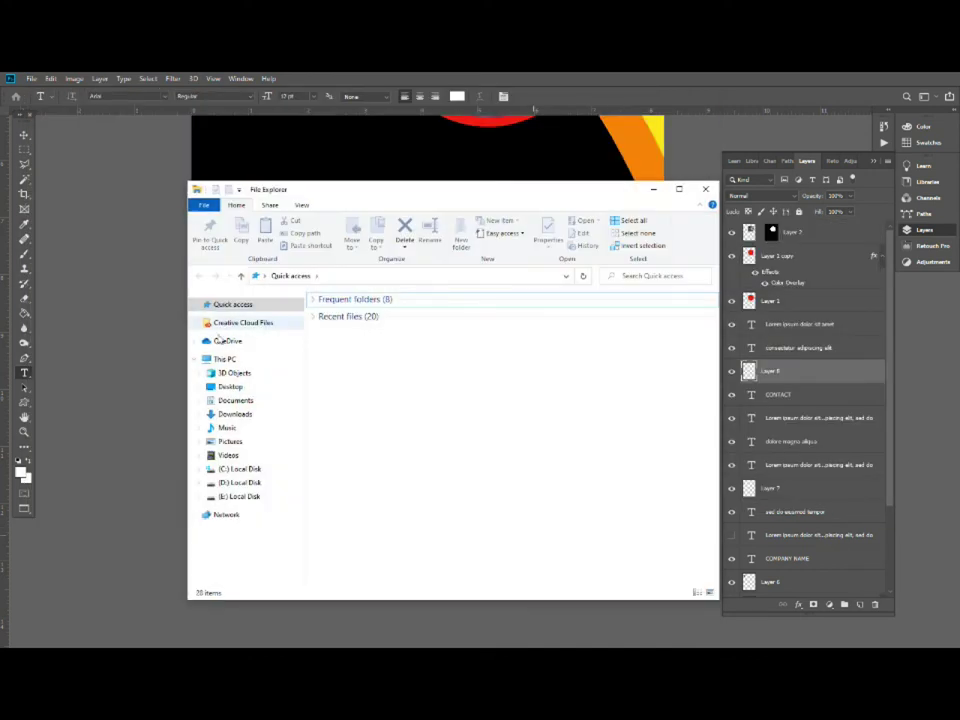
left_click(229, 389)
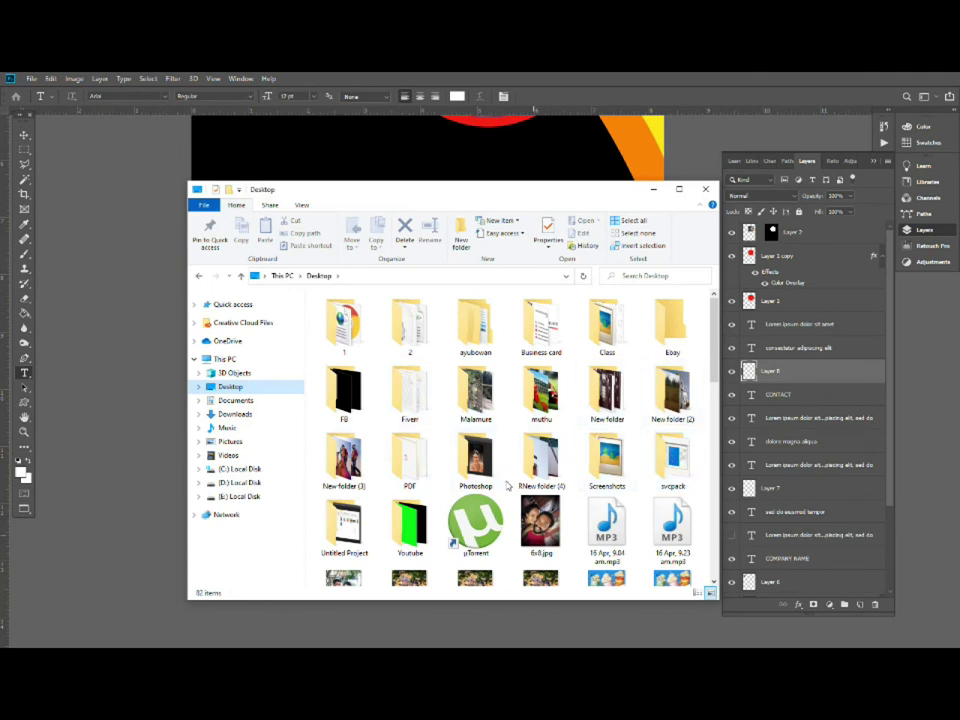
double_click(407, 517)
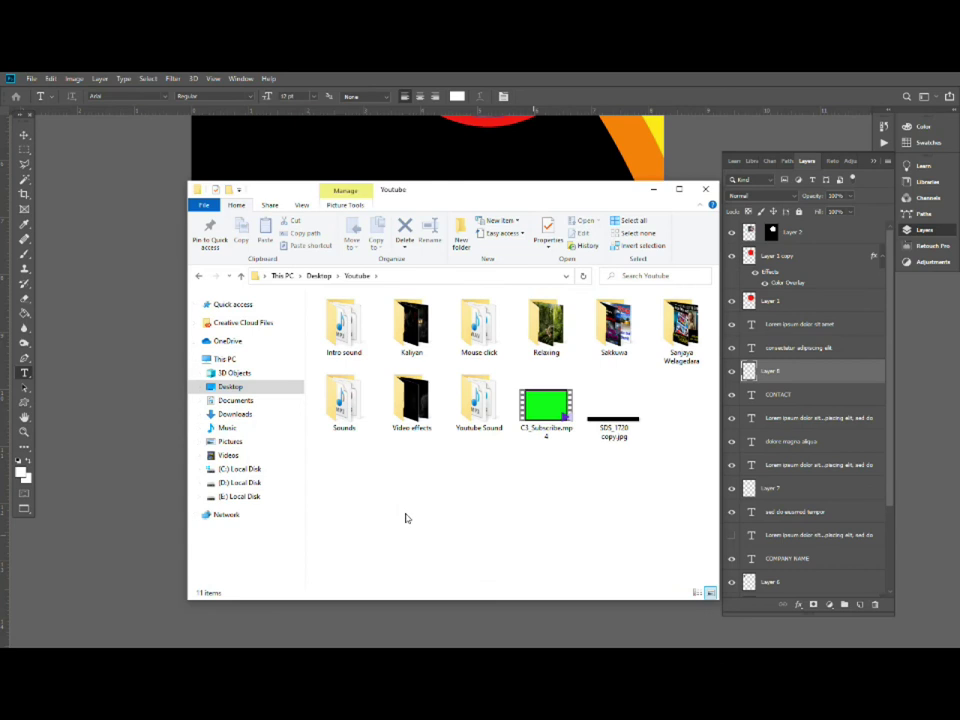
key("BackSpace")
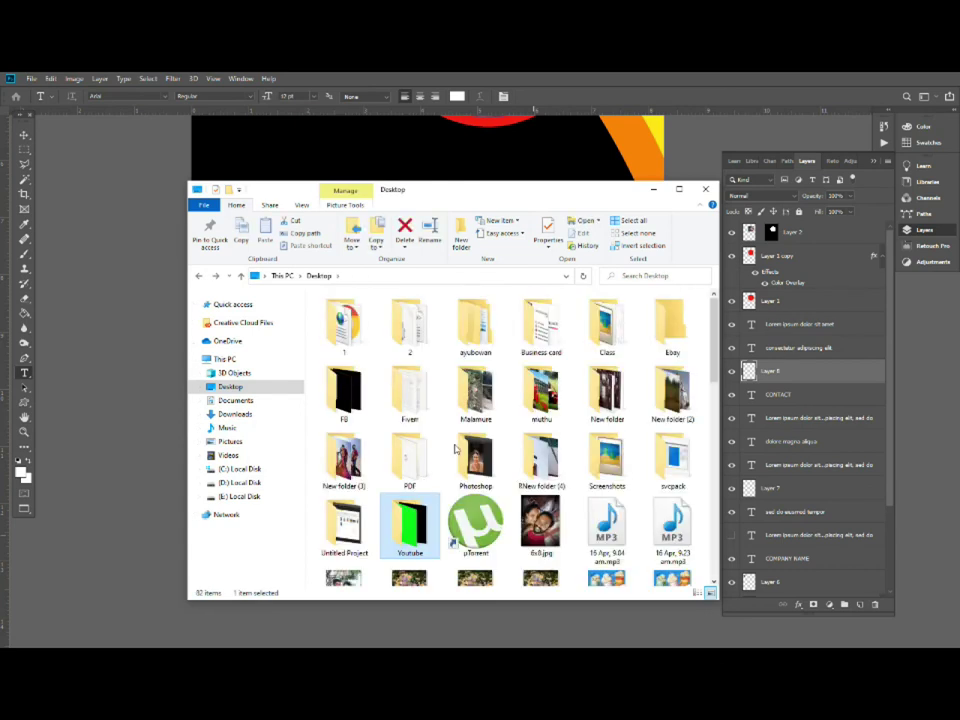
double_click(418, 410)
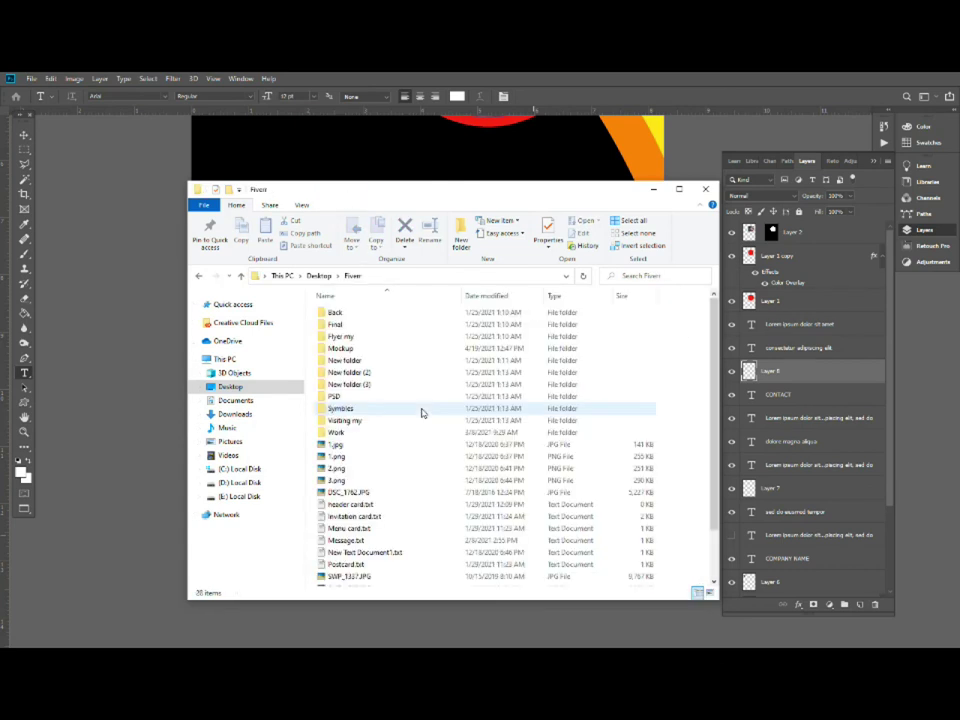
left_click(709, 592)
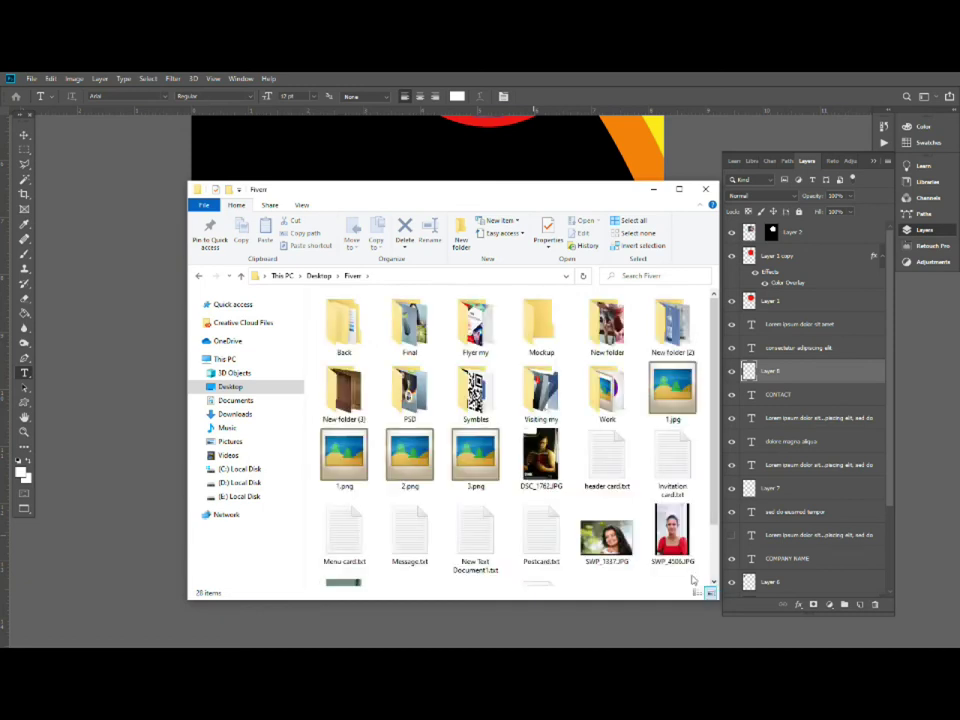
double_click(476, 398)
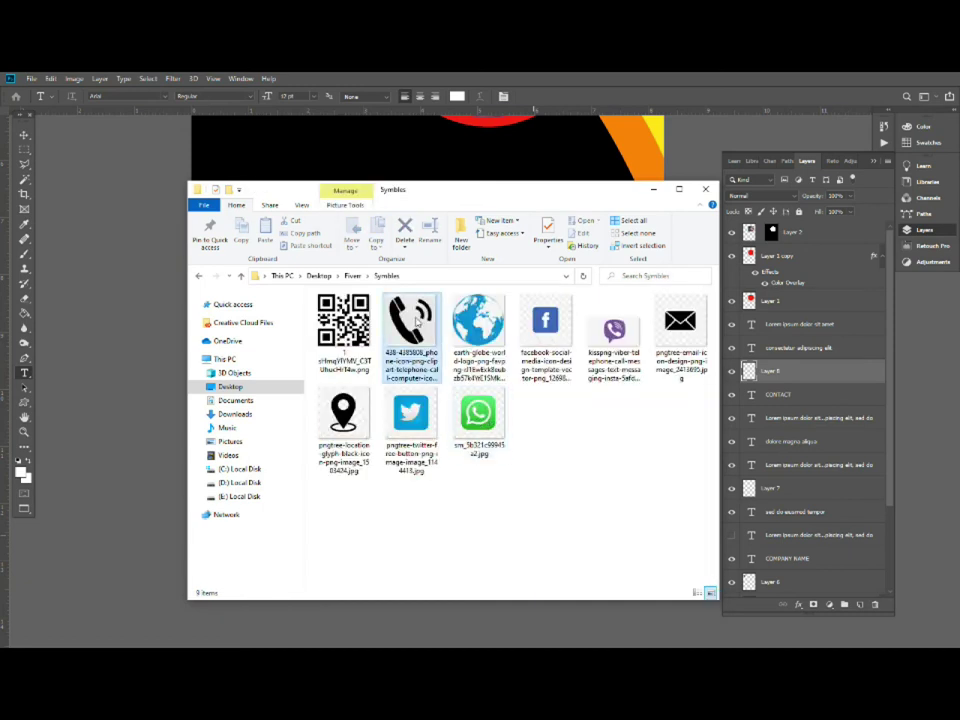
Open the phone icon, select its handset and signal arcs, and drag it onto the flyer
left_click_drag(410, 320, 757, 75)
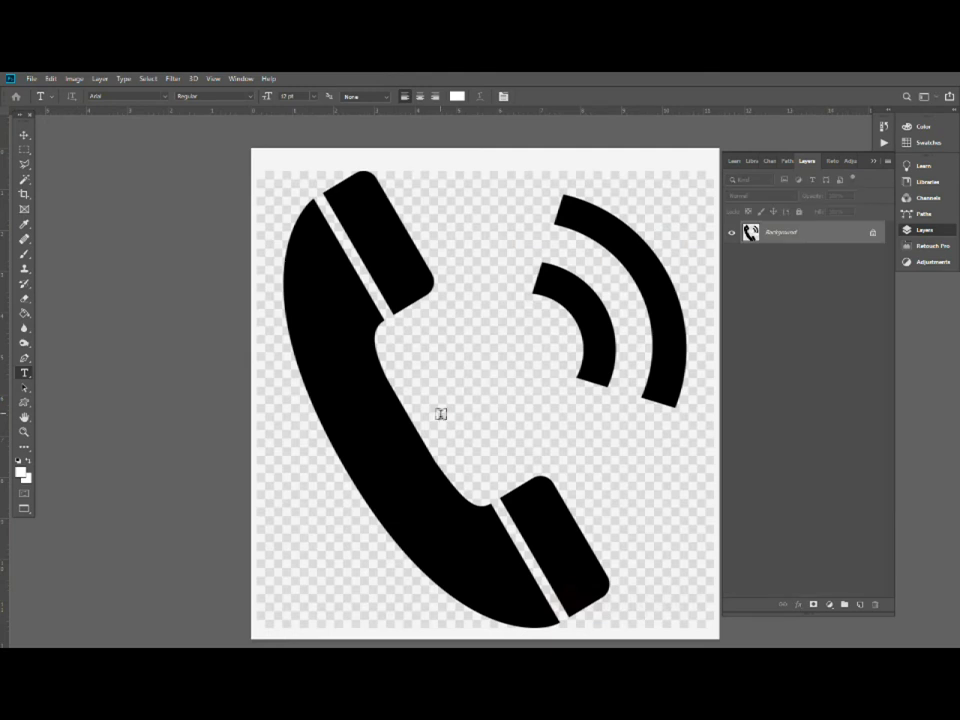
key("v")
key("w")
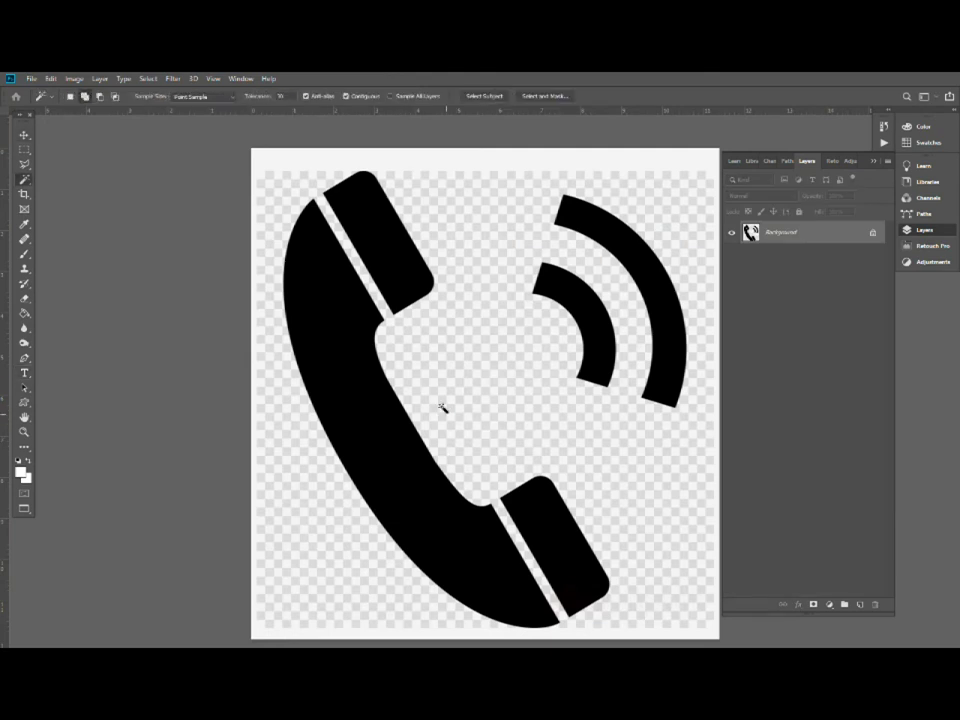
right_click(29, 180)
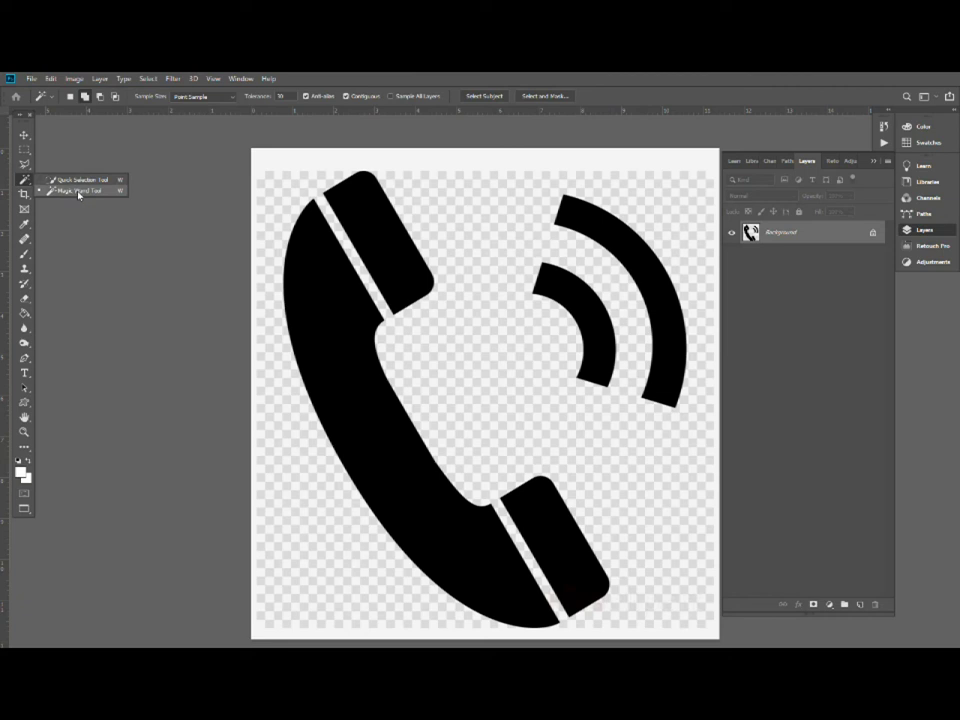
left_click(78, 195)
left_click(555, 519, "shift")
left_click(609, 343, "shift")
left_click(660, 309, "shift")
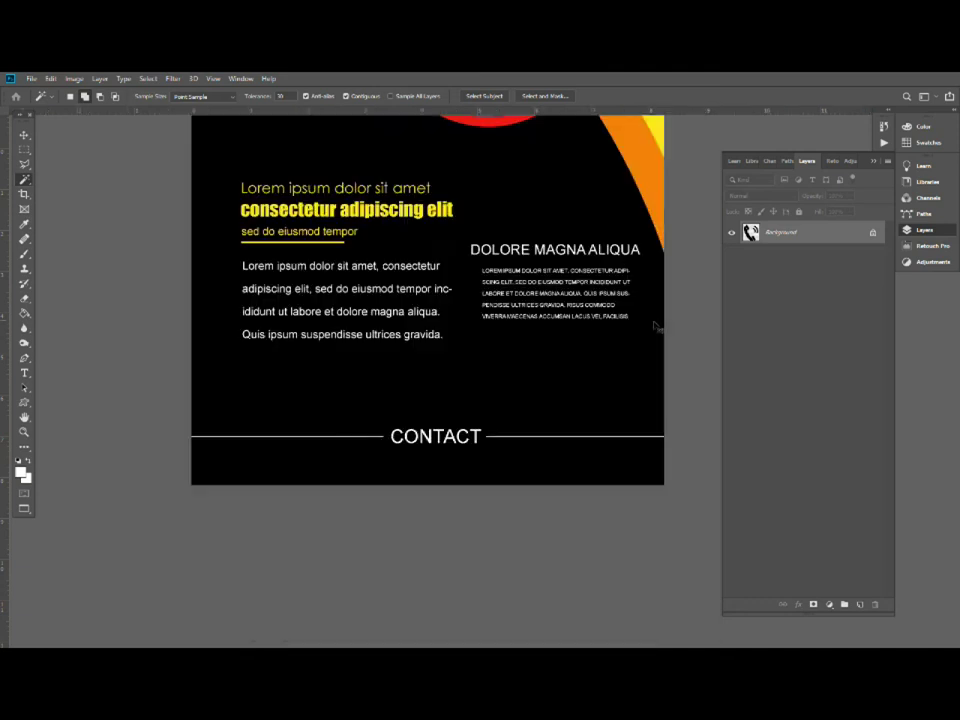
mouse_move(551, 358)
left_mouse_down()
mouse_move(524, 330)
mouse_move(516, 343)
left_mouse_up()
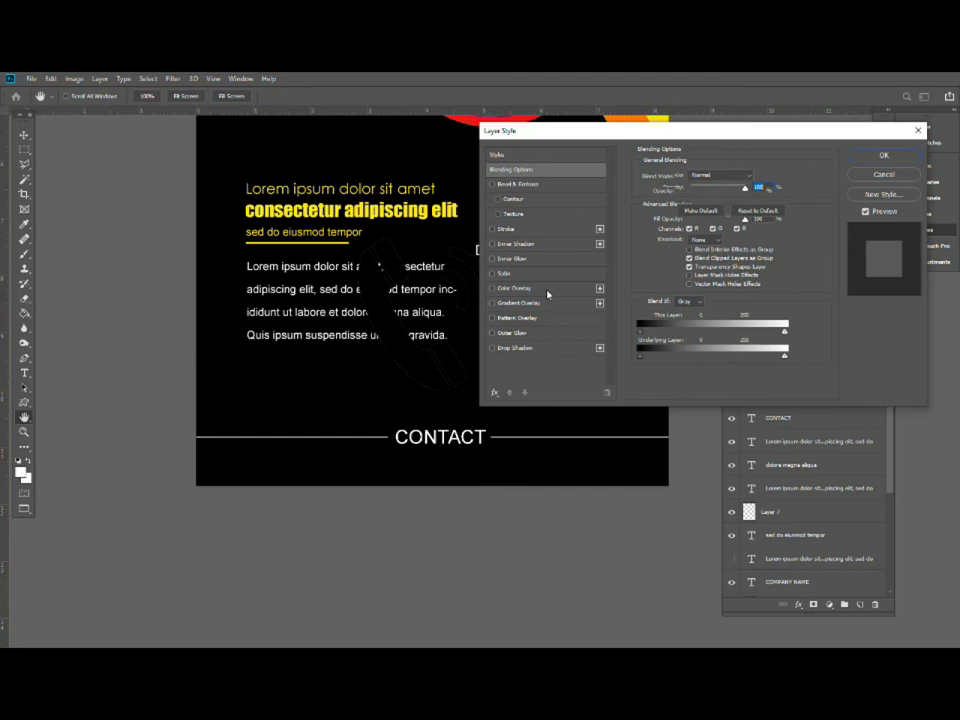
Give the phone graphic a white Color Overlay layer style
left_click(516, 288)
left_click(755, 177)
left_click(631, 419)
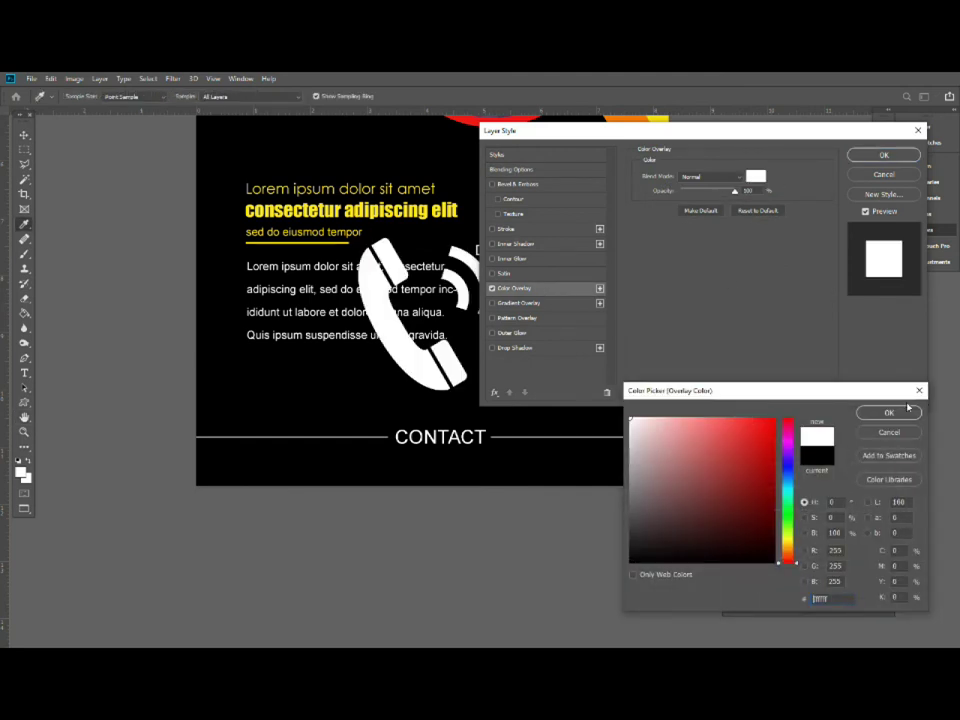
left_click(891, 412)
left_click(884, 155)
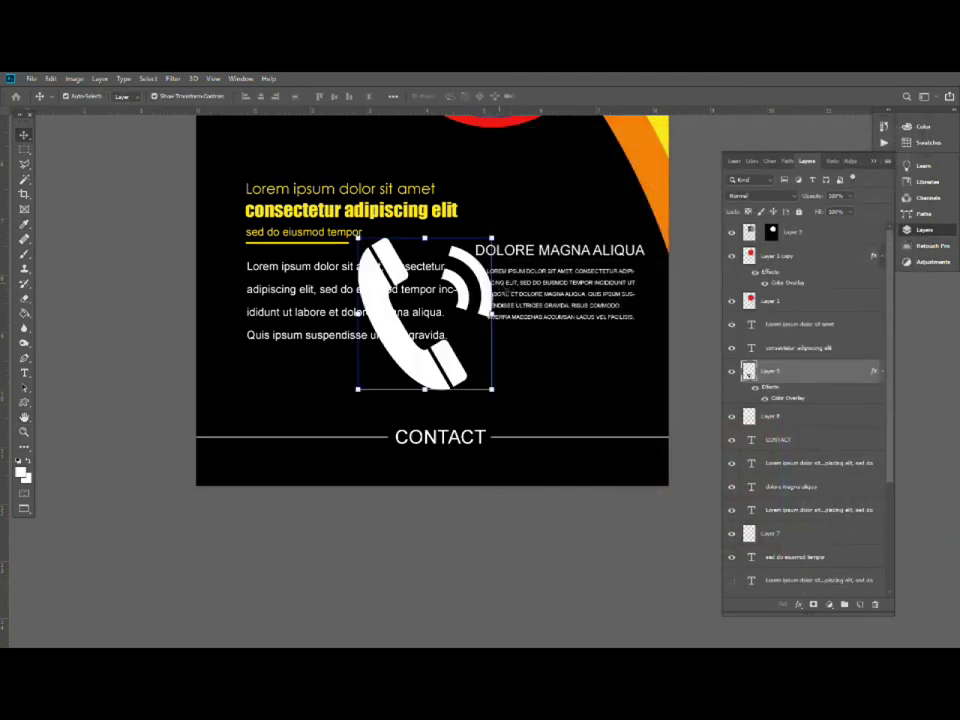
Shrink the phone to a small icon and place it bottom-left below CONTACT
key("ctrl+t")
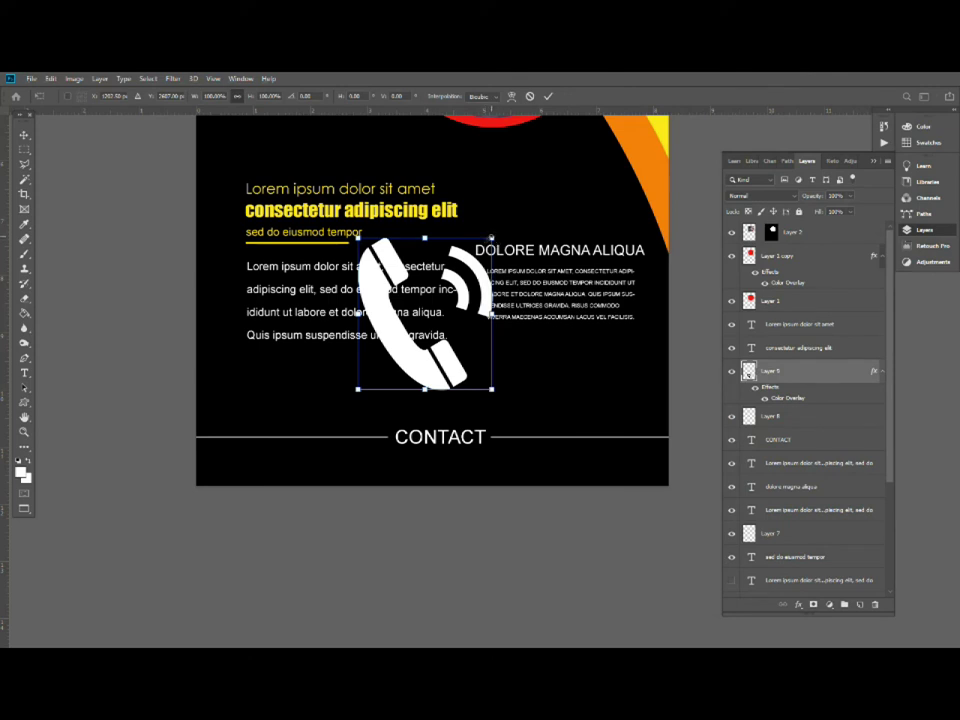
left_click_drag(491, 237, 440, 293)
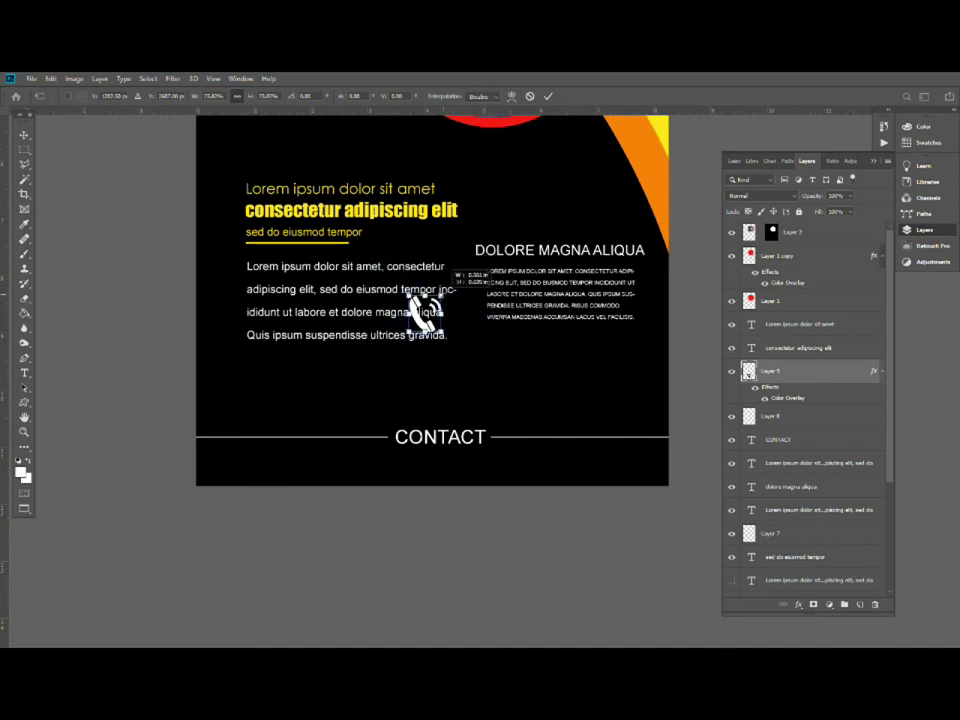
key("Return")
key("ctrl+plus")
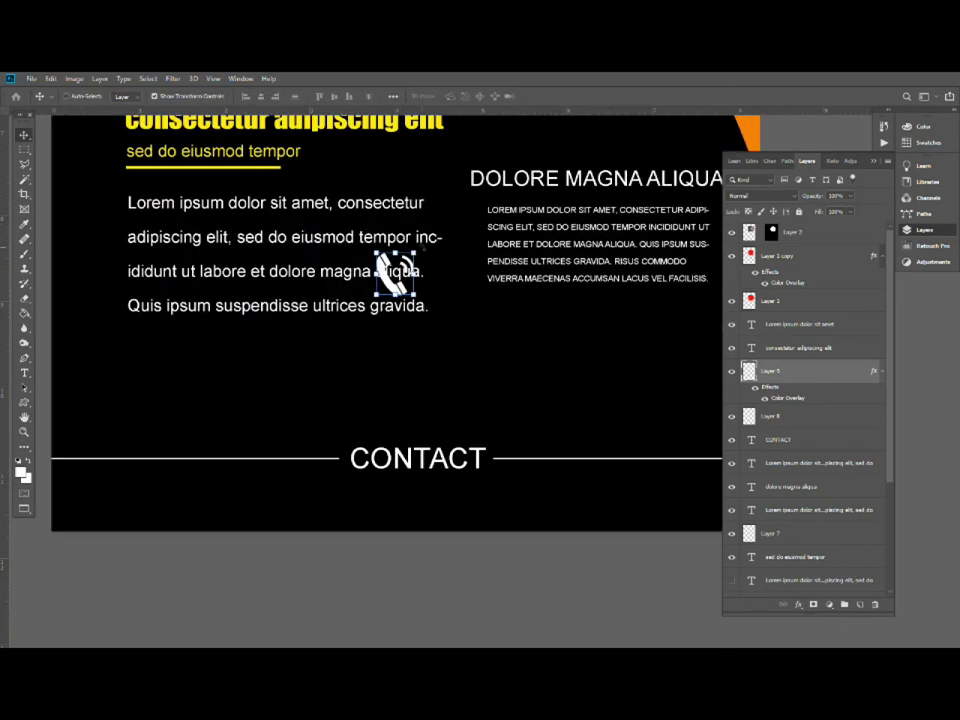
left_click_drag(509, 336, 553, 318)
left_click_drag(450, 265, 152, 476)
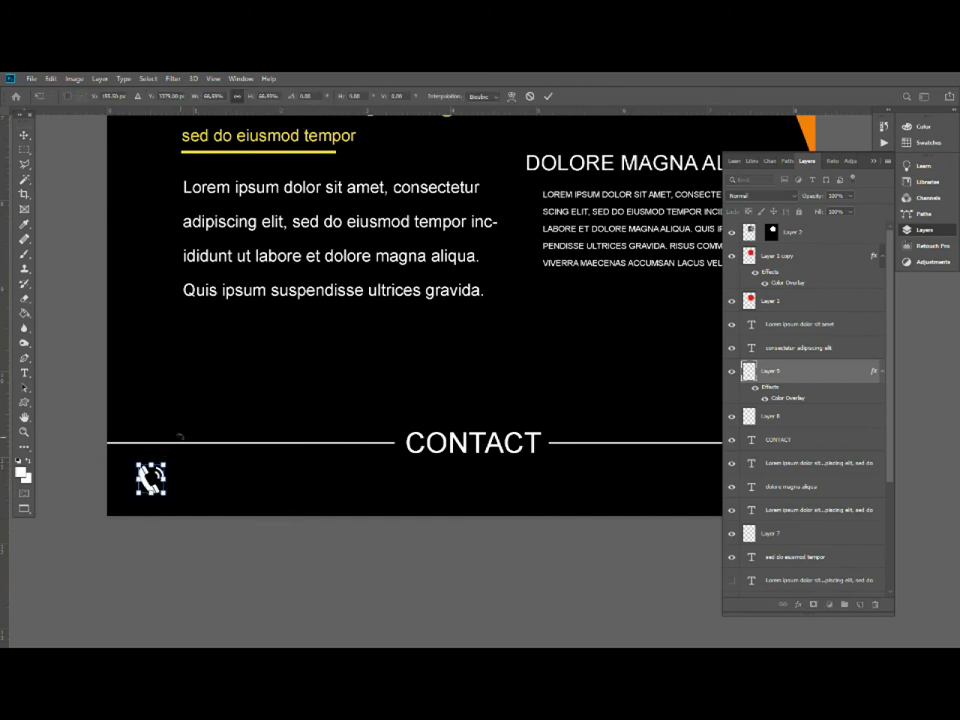
key("alt+Tab")
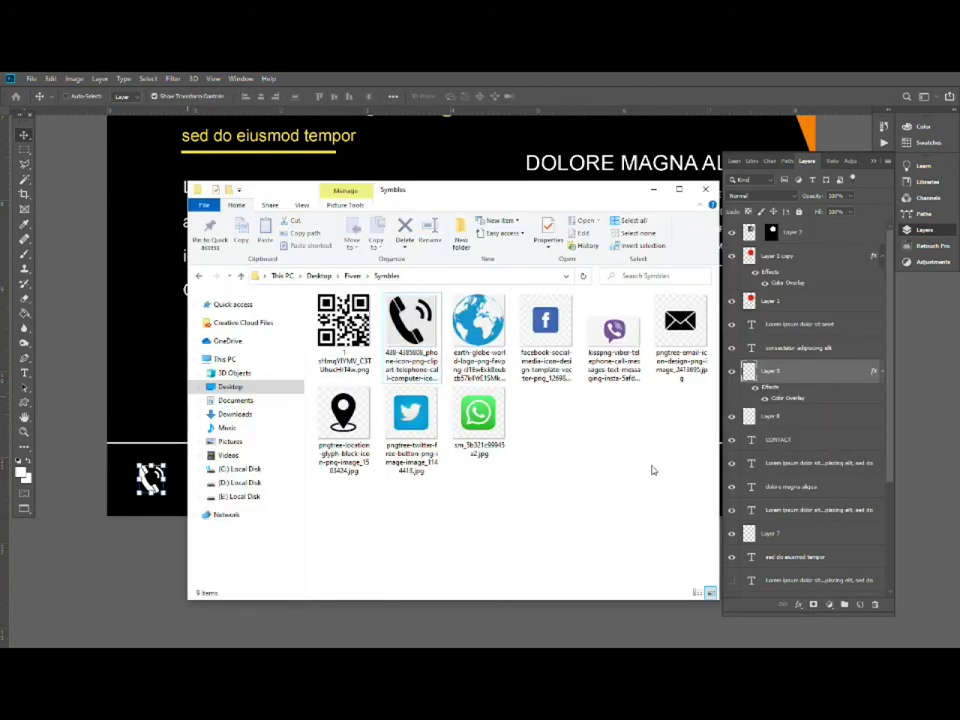
Open the email icon image and paste the envelope into the flyer
left_click(681, 322)
left_click(720, 122)
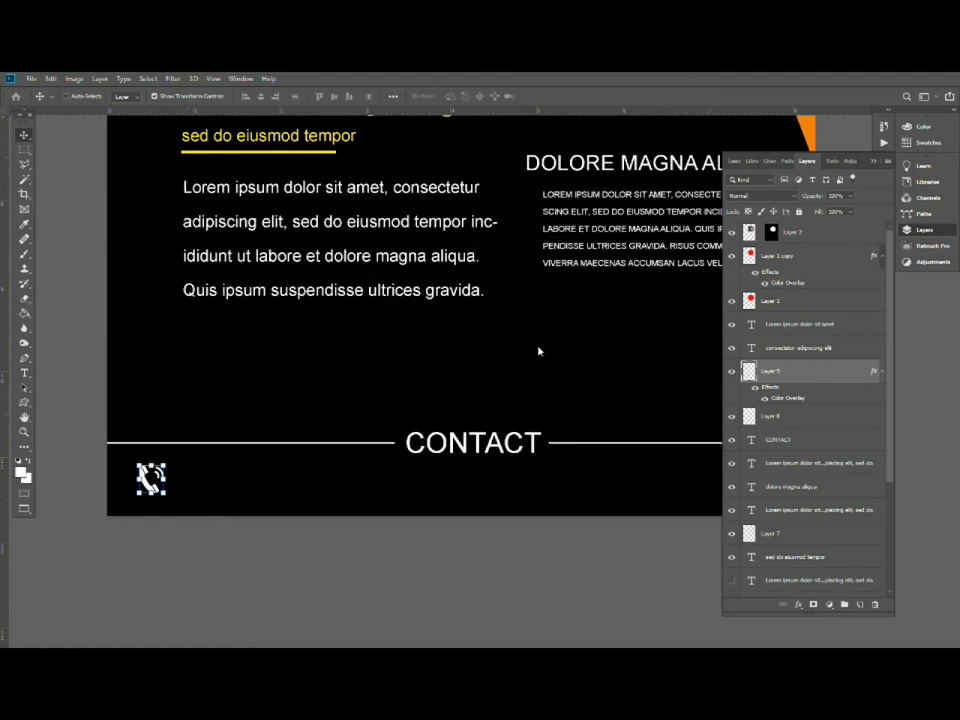
key("w")
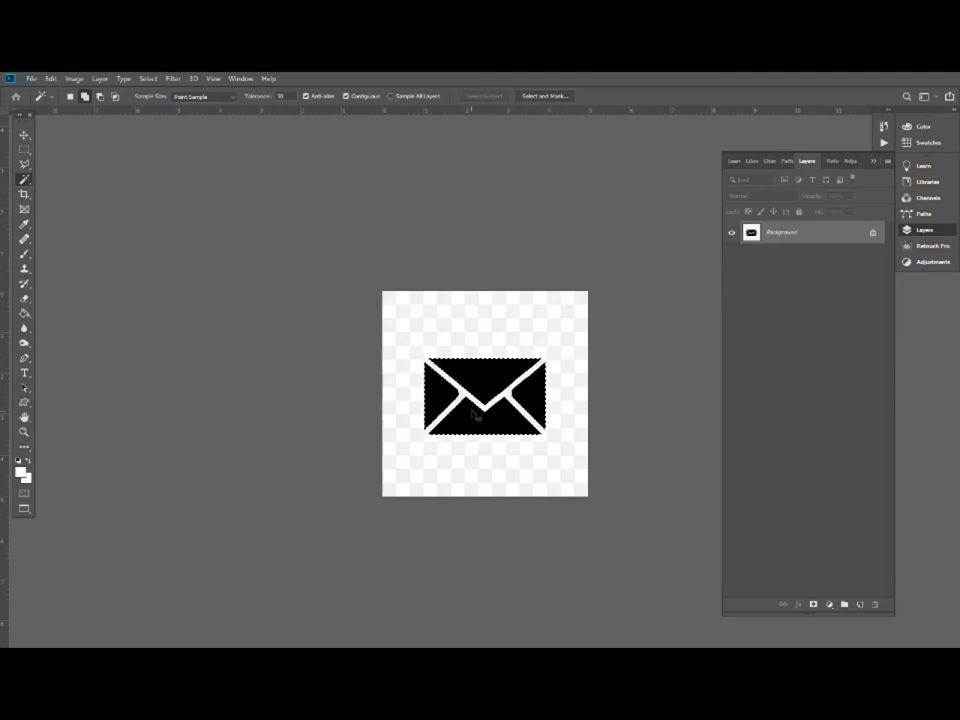
key("ctrl+Tab")
key("ctrl+v")
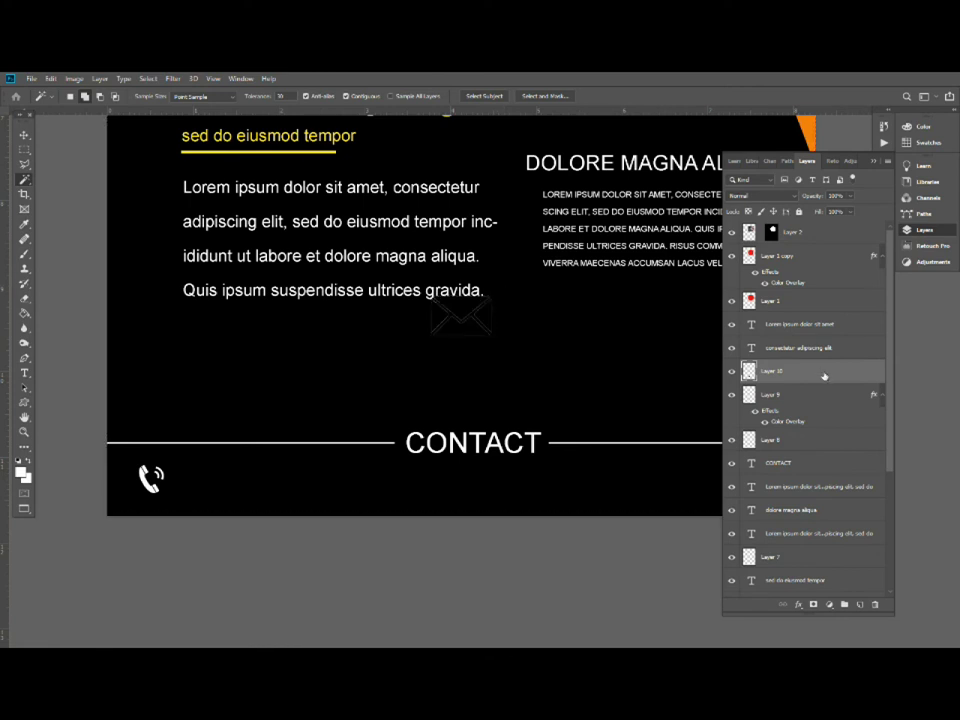
Make the envelope white with a Color Overlay and move it into the CONTACT row
double_click(830, 371)
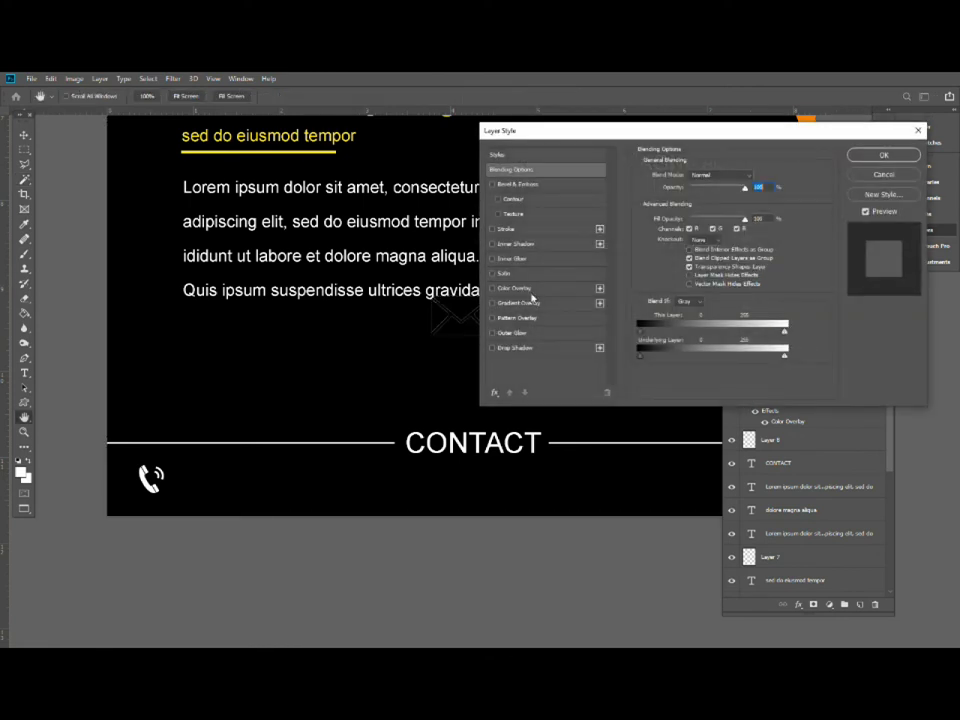
left_click(515, 288)
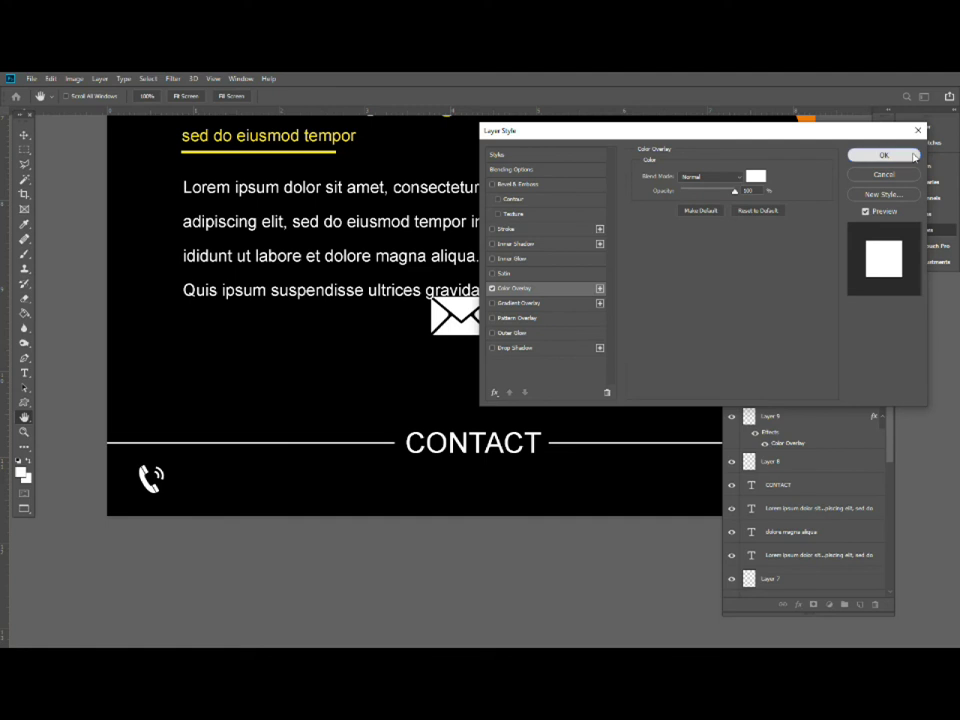
left_click(884, 155)
key("w")
key("v")
mouse_move(522, 274)
left_mouse_down()
mouse_move(429, 439)
mouse_move(400, 441)
left_mouse_up()
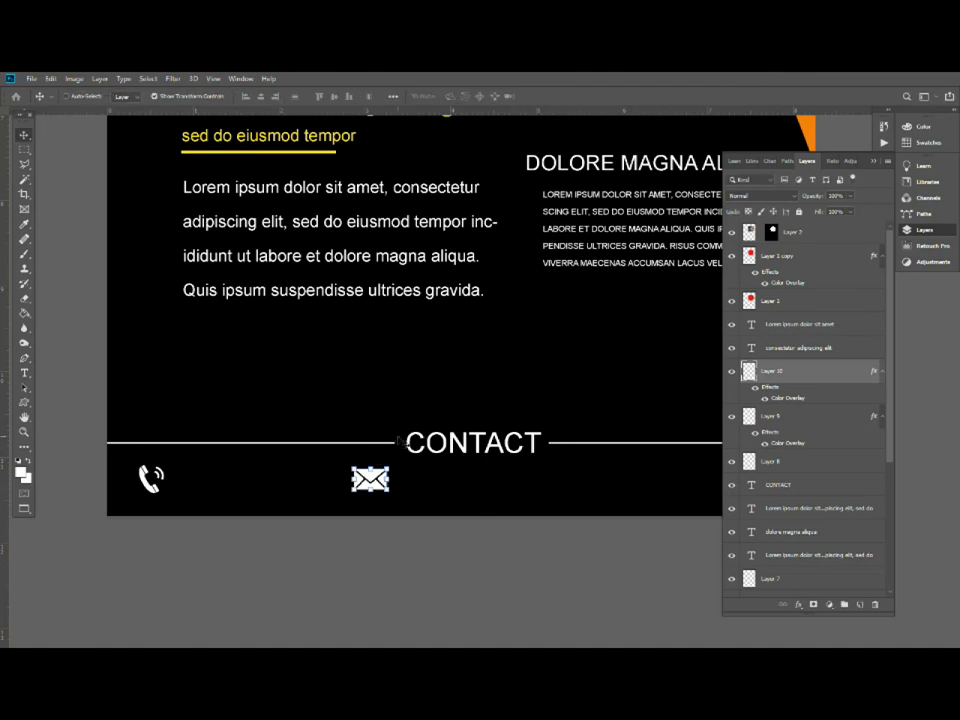
key("alt+Tab")
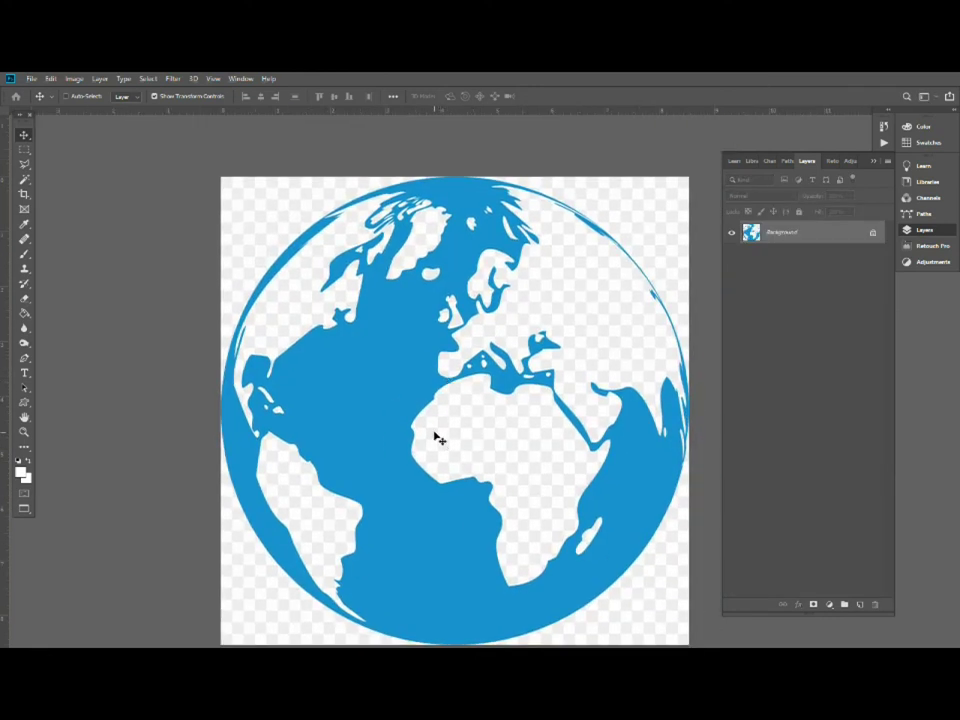
Select the blue globe with Color Range, sampling the blue and raising Fuzziness
left_click(147, 78)
left_click(185, 190)
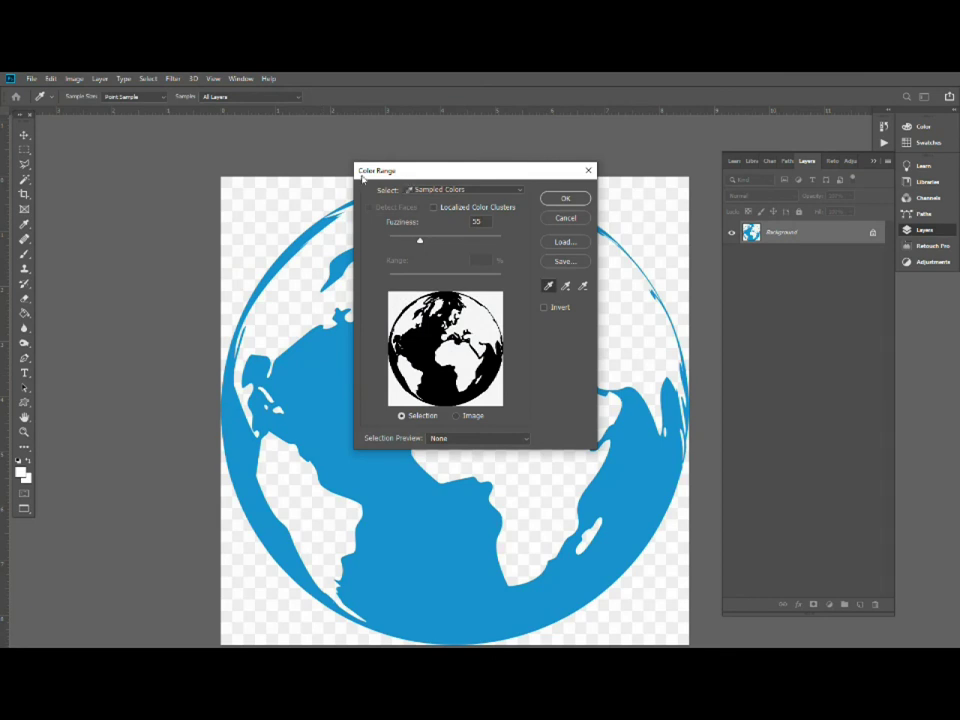
left_click(321, 410)
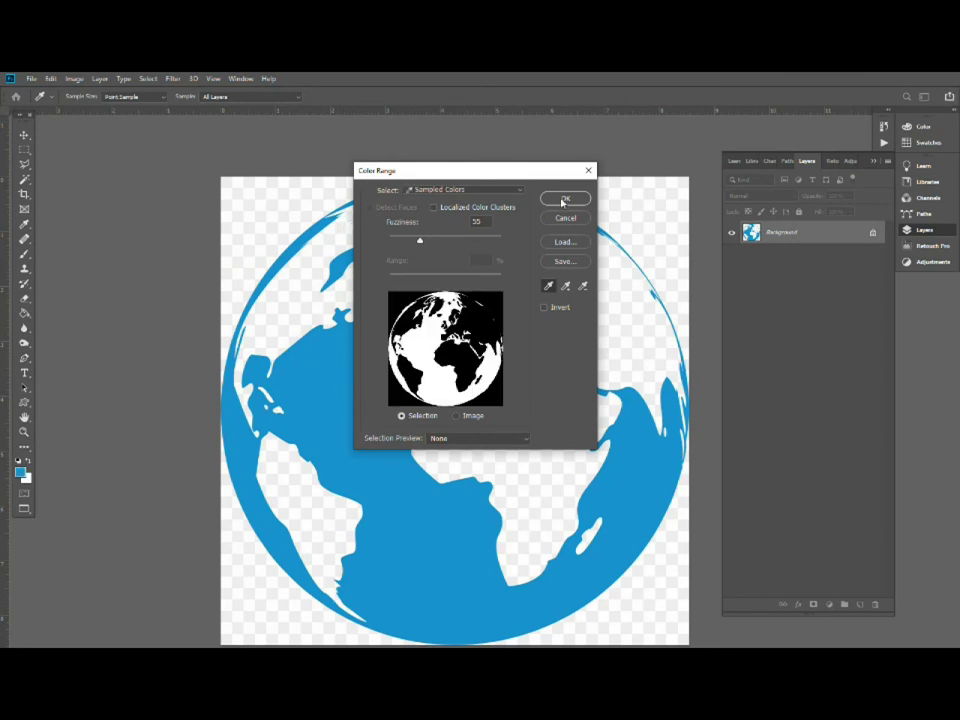
left_click(563, 200)
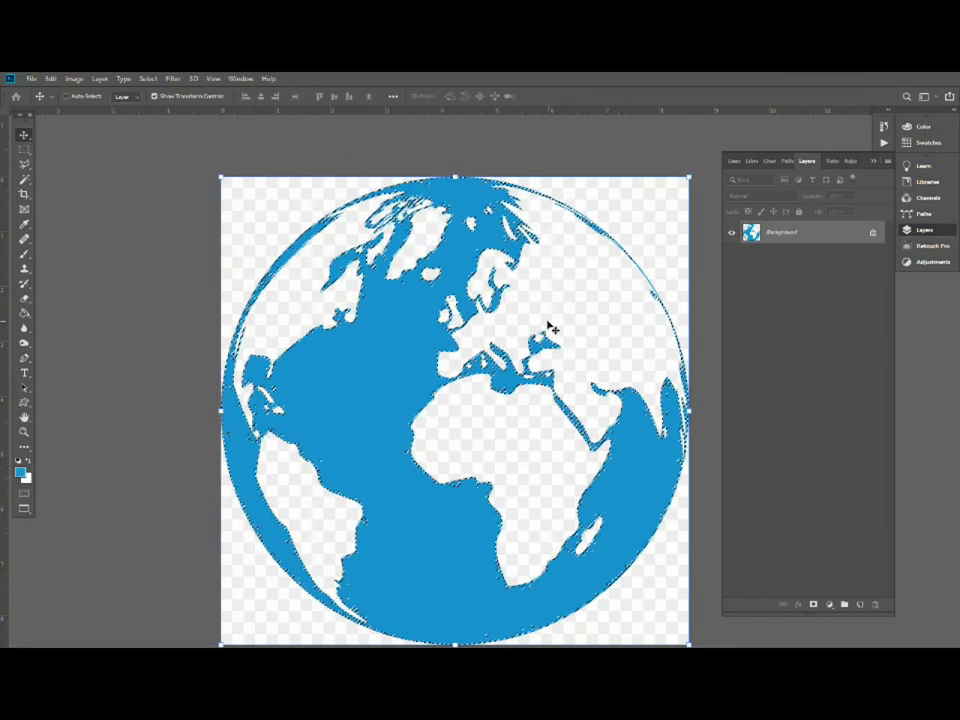
key("ctrl+d")
key("alt+s")
key("c")
left_click_drag(421, 242, 467, 242)
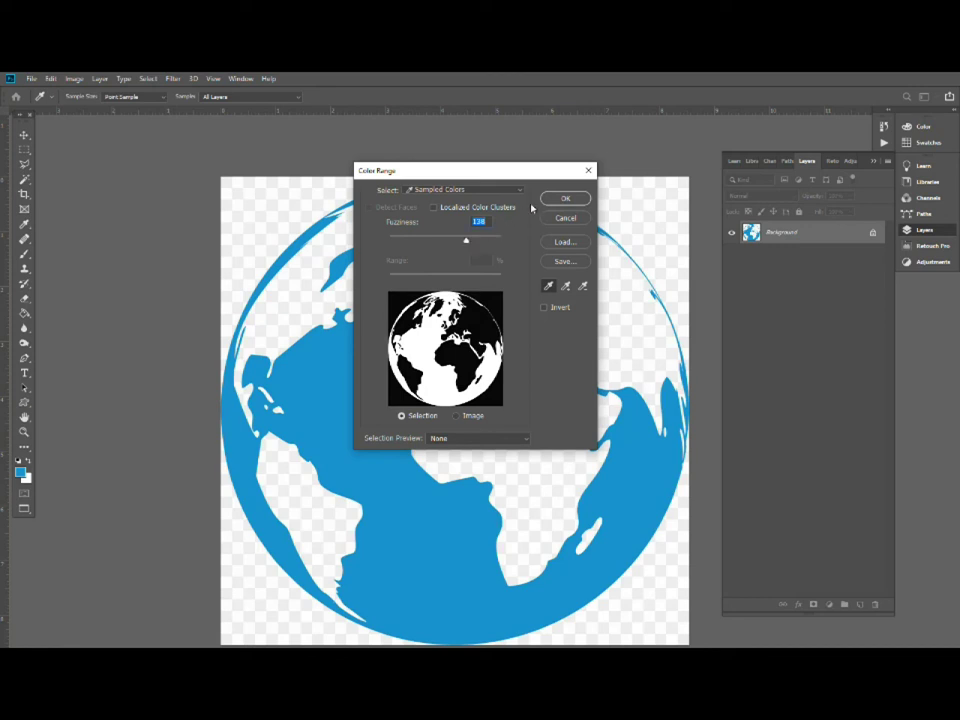
left_click(563, 198)
key("v")
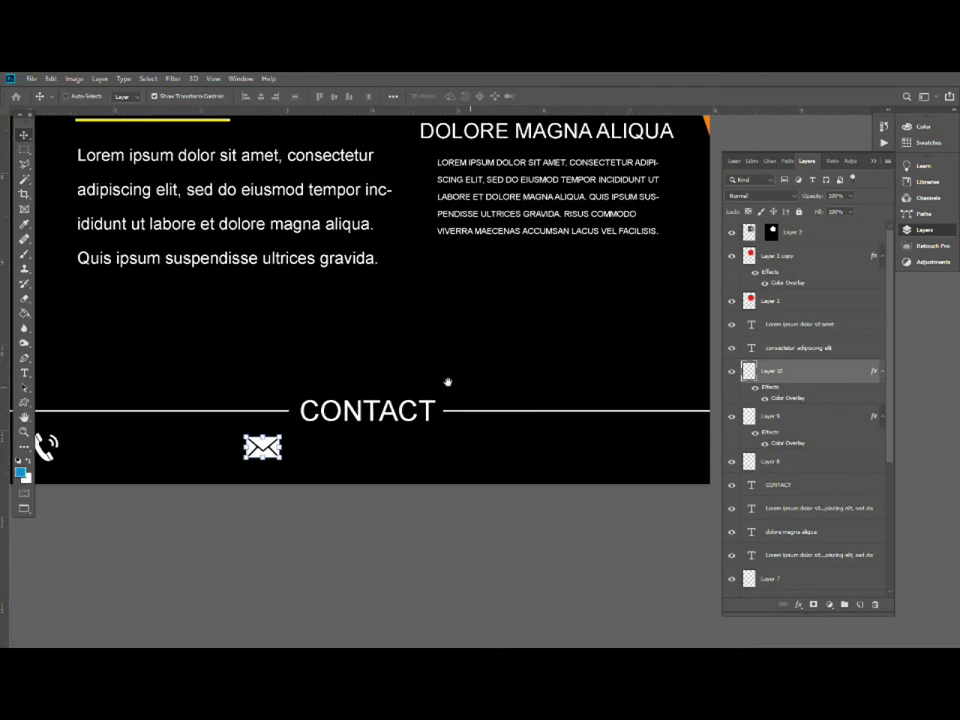
Paste the globe into the flyer and shrink it to icon size
key("ctrl+v")
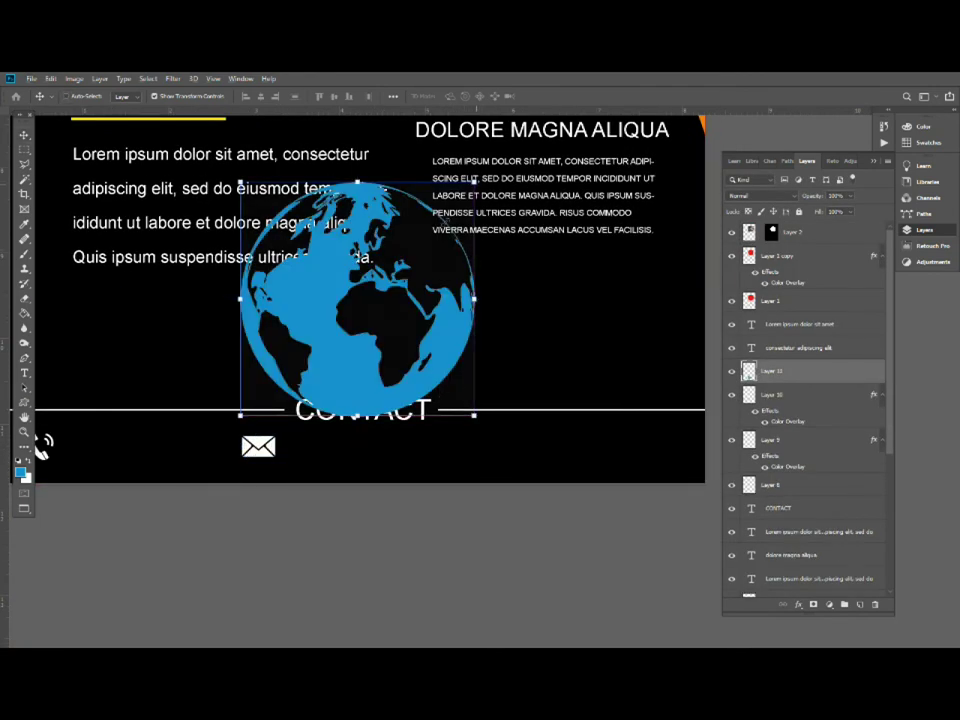
key("ctrl+t")
left_click_drag(474, 183, 440, 285)
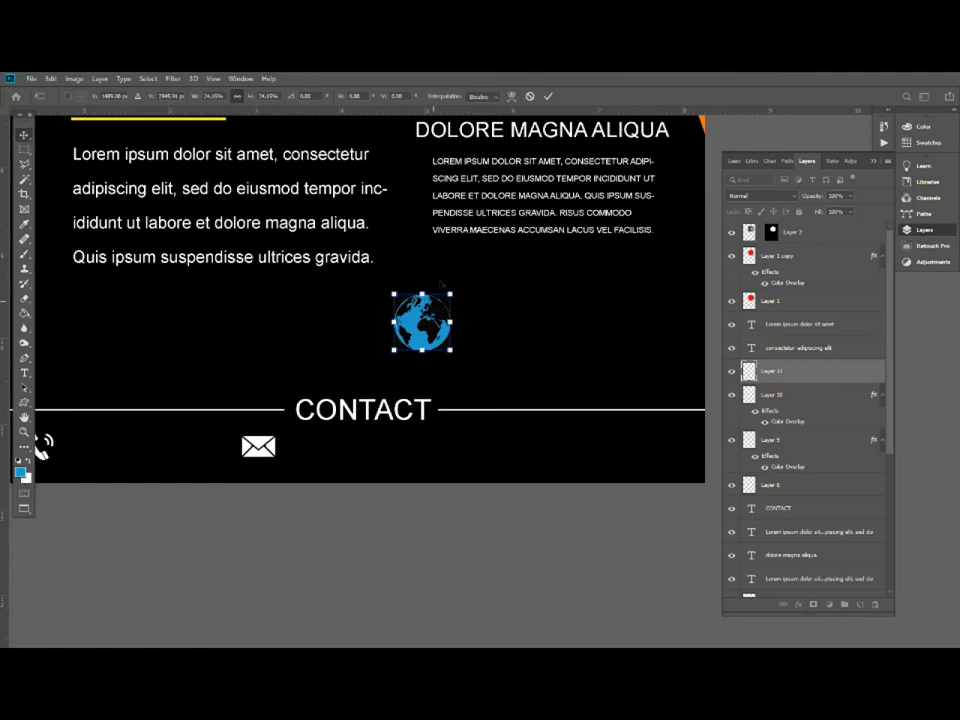
key("Return")
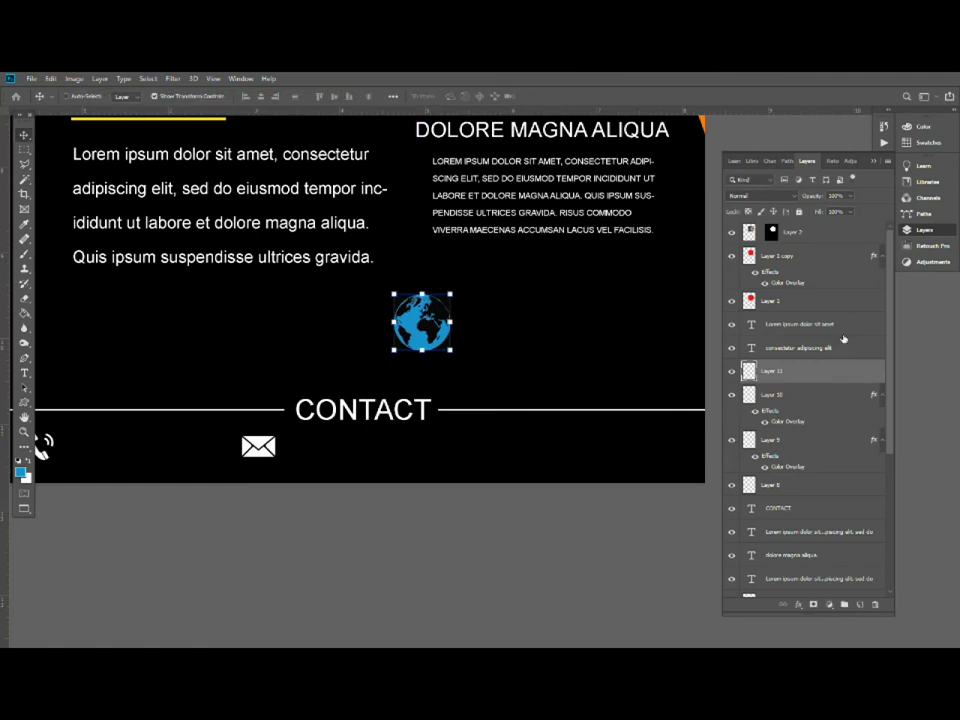
Make the globe white with a Color Overlay and place it right of the envelope
double_click(840, 370)
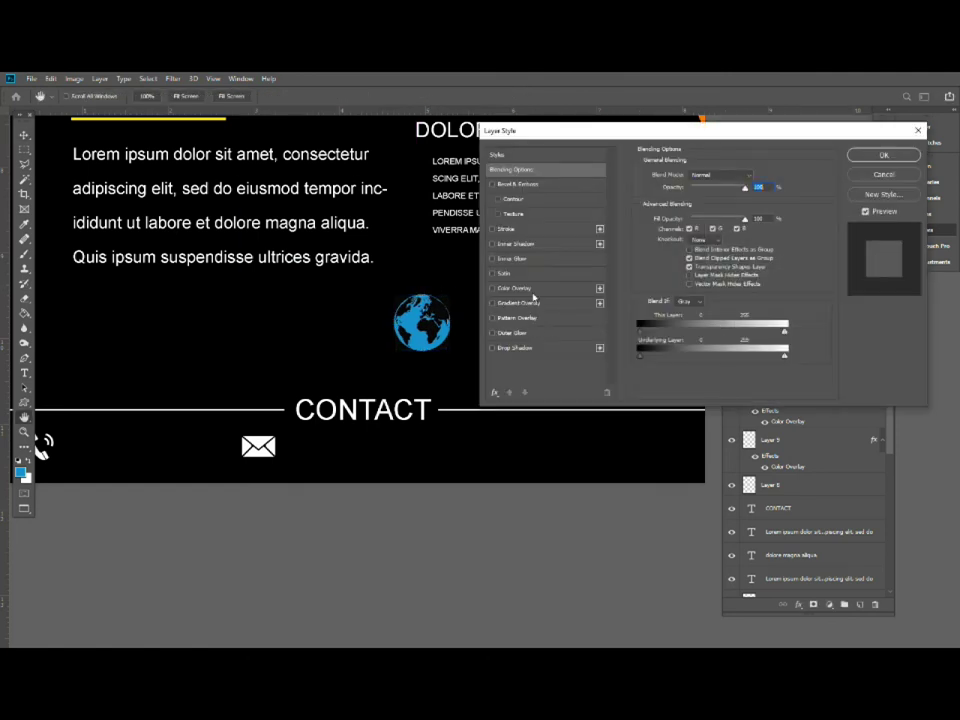
left_click(520, 288)
key("Return")
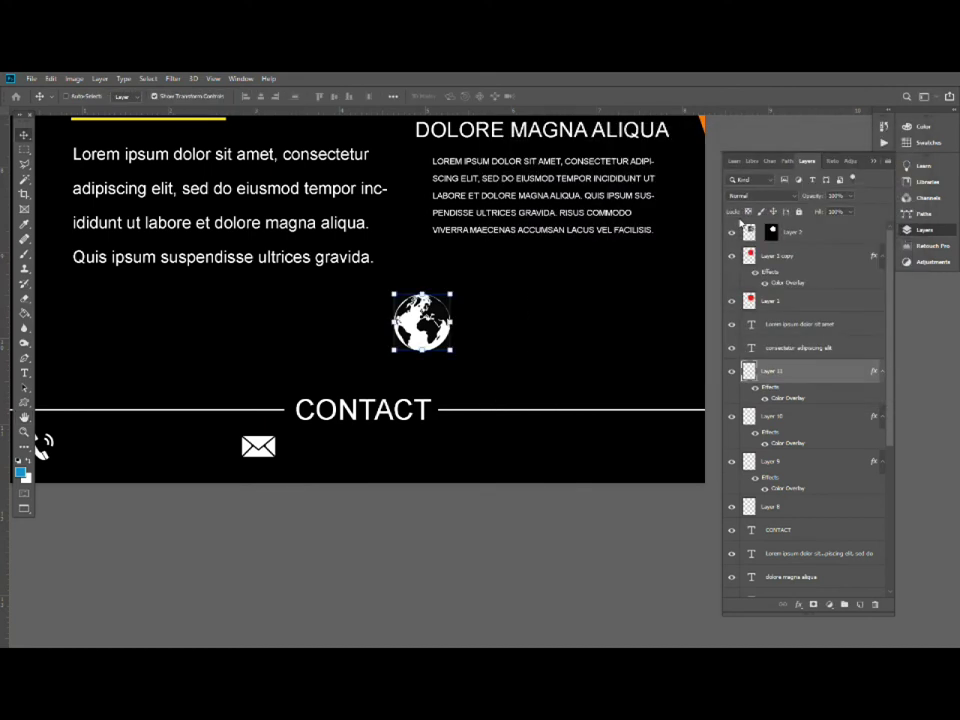
mouse_move(518, 287)
left_mouse_down()
mouse_move(562, 390)
mouse_move(510, 424)
left_mouse_up()
key("ctrl+t")
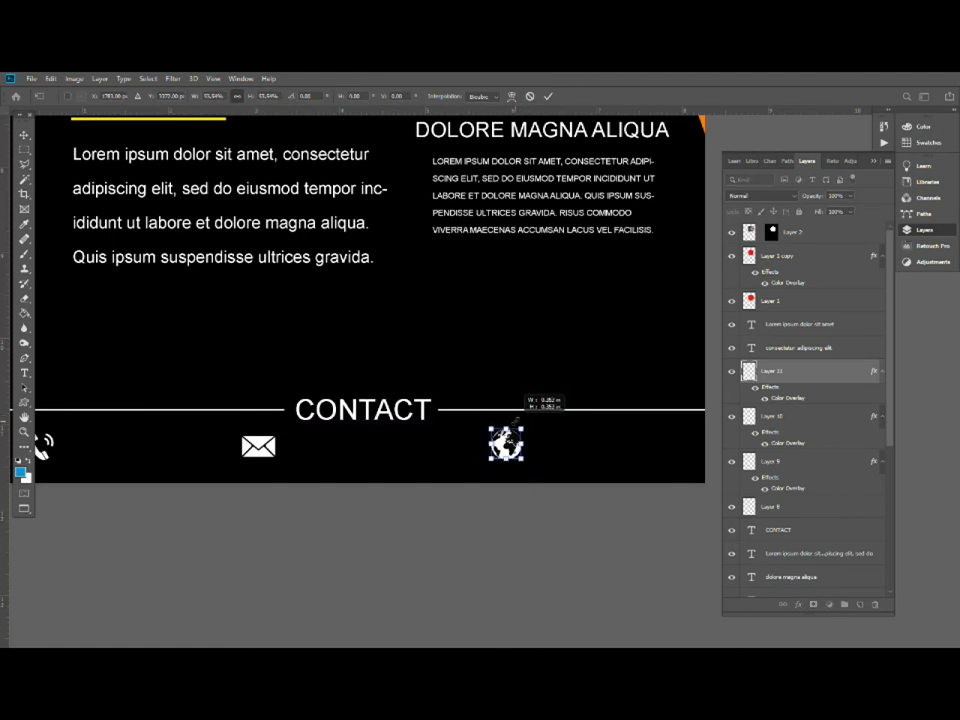
key("Return")
key("ctrl+0")
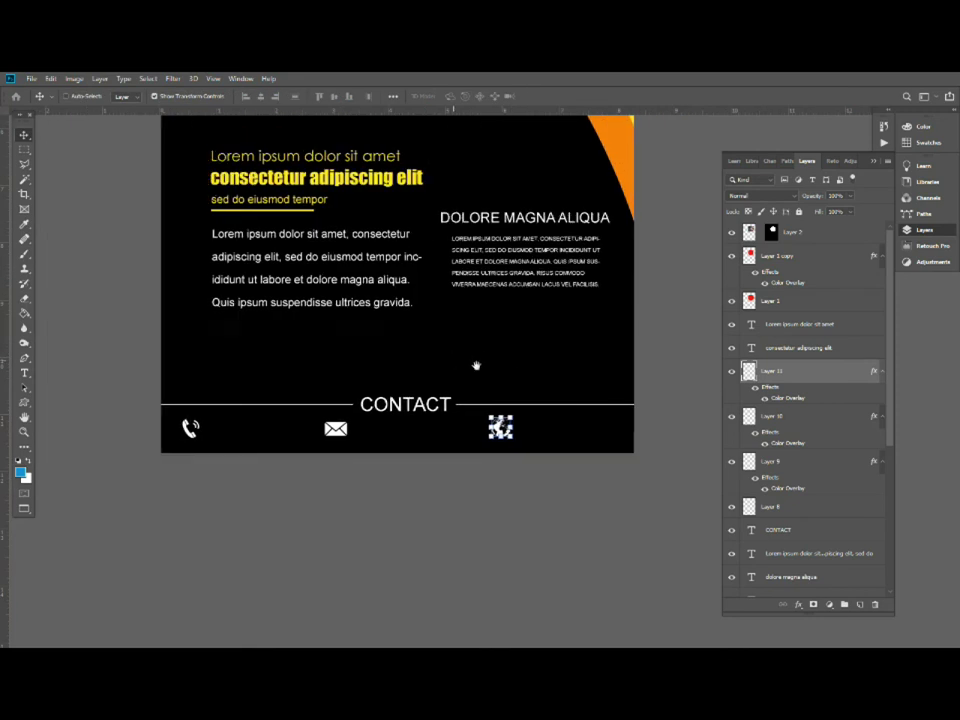
left_click_drag(537, 385, 532, 382)
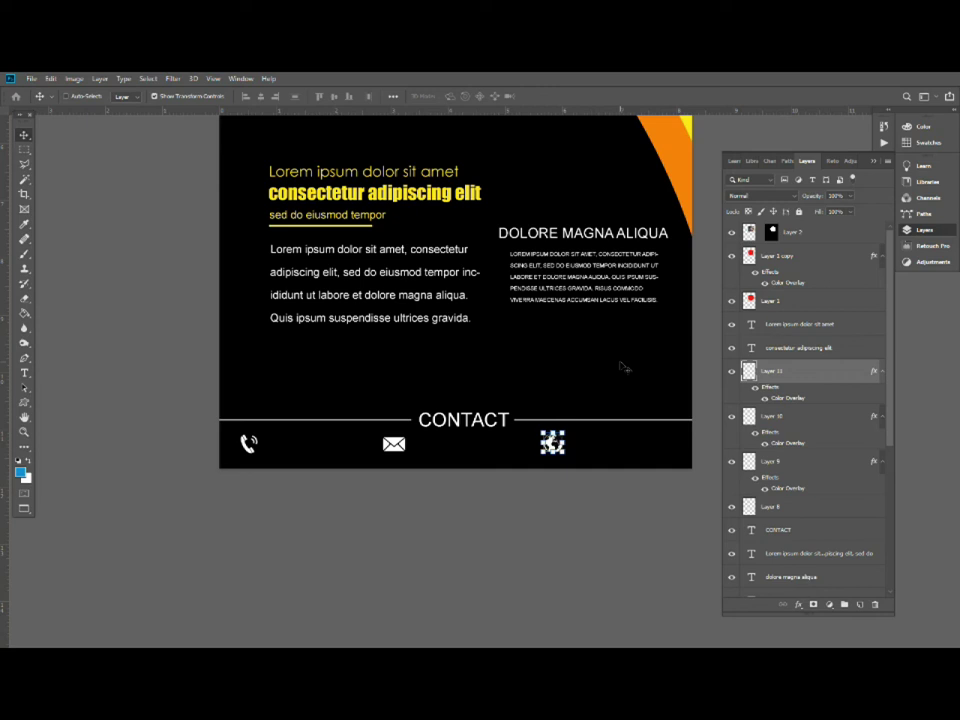
Select the left headline and body paragraph layers and nudge them slightly left
mouse_move(566, 191)
left_mouse_down()
mouse_move(575, 330)
mouse_move(551, 349)
left_mouse_up()
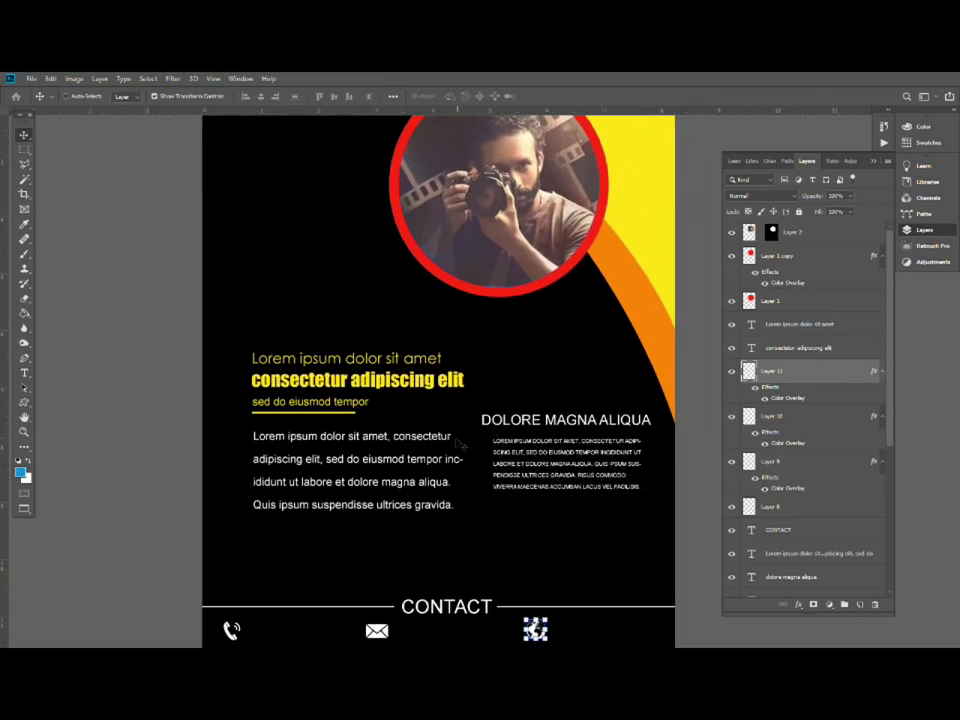
left_click(322, 383, "ctrl")
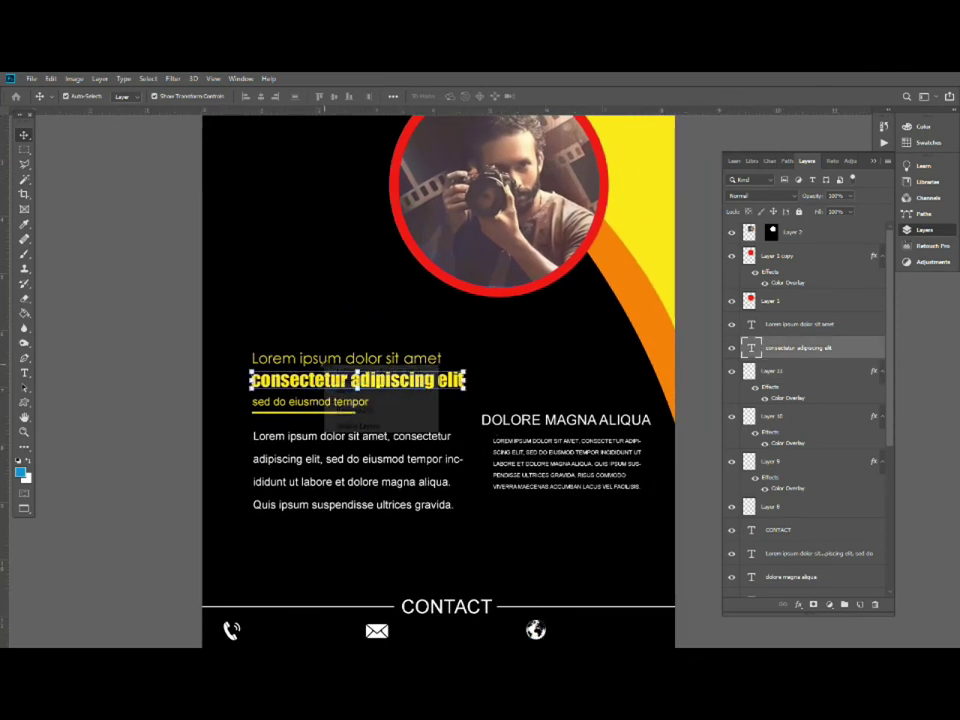
left_click(322, 358, "ctrl+shift")
right_click(317, 403)
key("Escape")
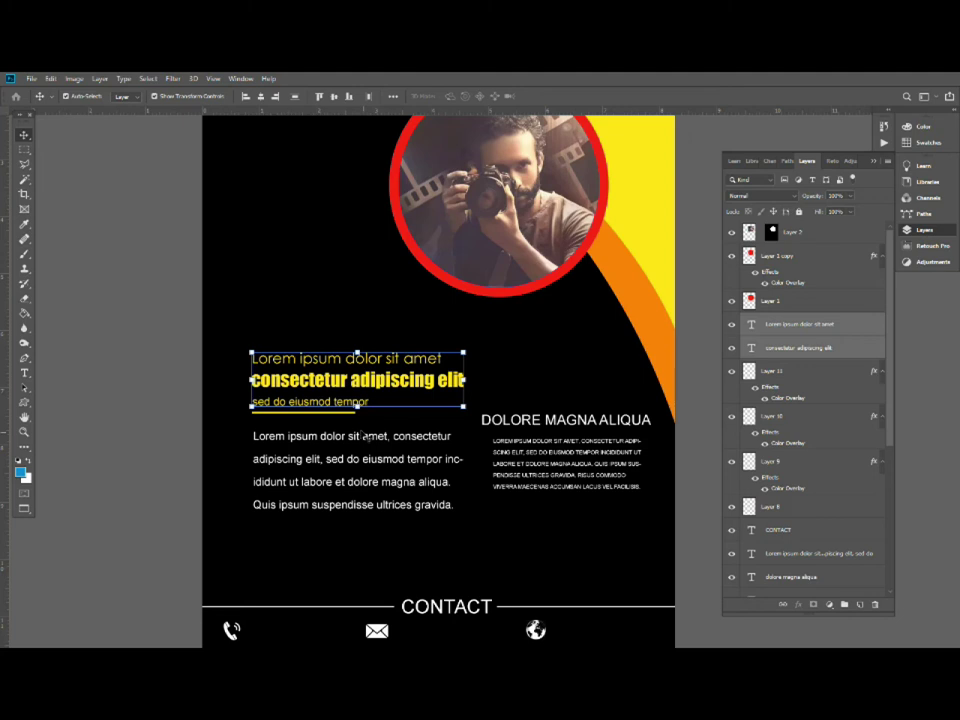
right_click(350, 413)
left_click(378, 444)
right_click(372, 449)
left_click(425, 458)
left_click_drag(396, 400, 384, 400)
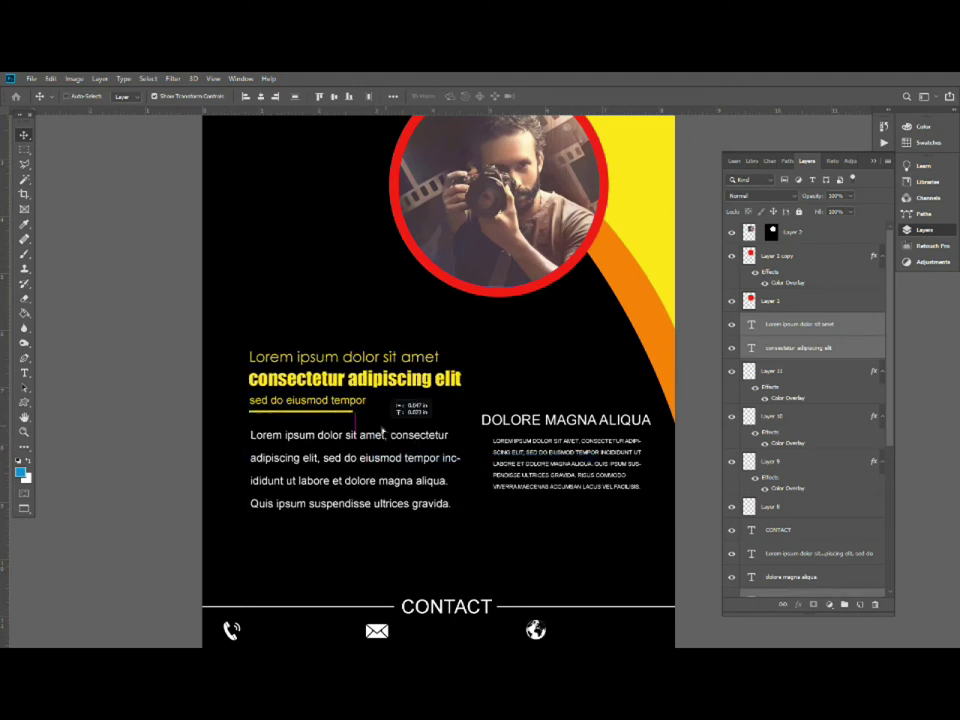
Select the right-hand paragraph and DOLORE MAGNA ALIQUA heading layers together
right_click(561, 456)
left_click(600, 456)
right_click(578, 424)
left_click(610, 430)
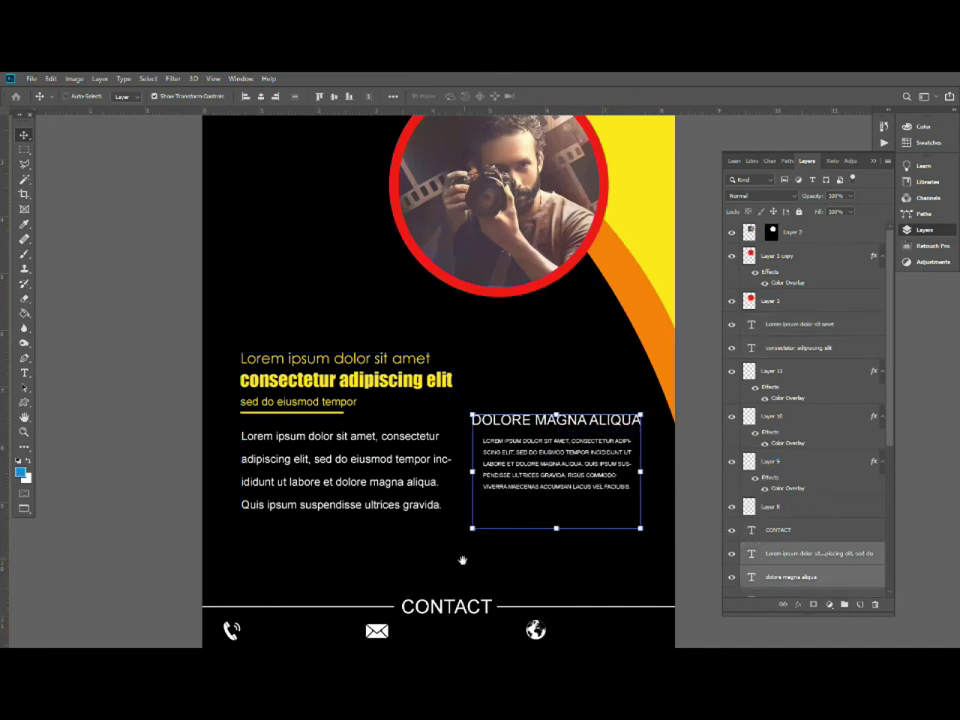
left_click_drag(465, 568, 480, 484)
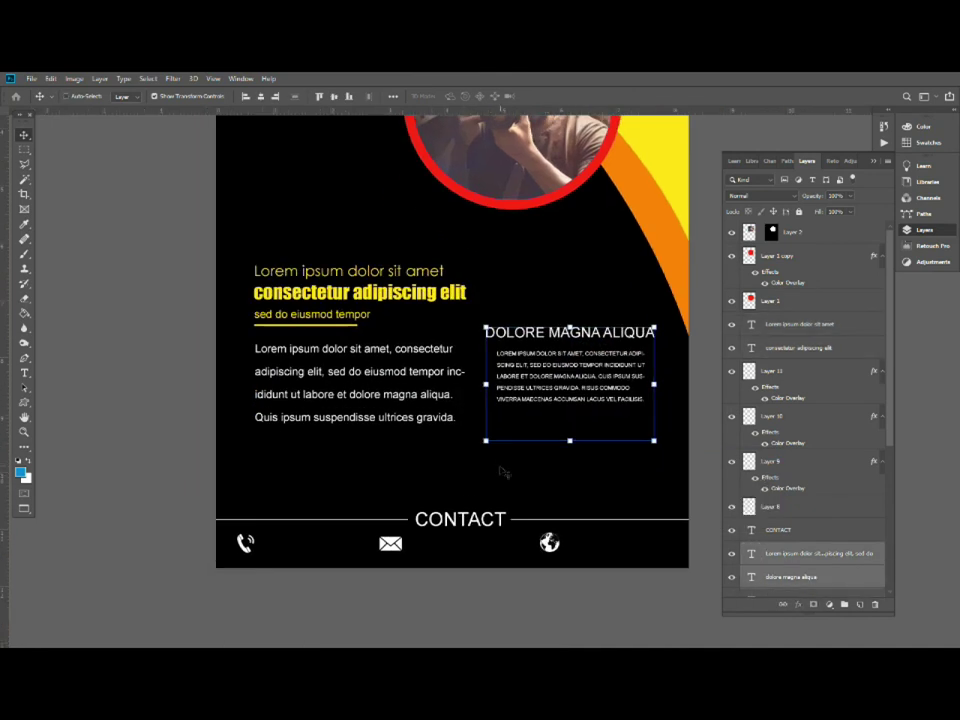
Add placeholder paragraph text boxes below the right paragraph and lower on the flyer
key("t")
left_click(519, 376)
key("ctrl+Return")
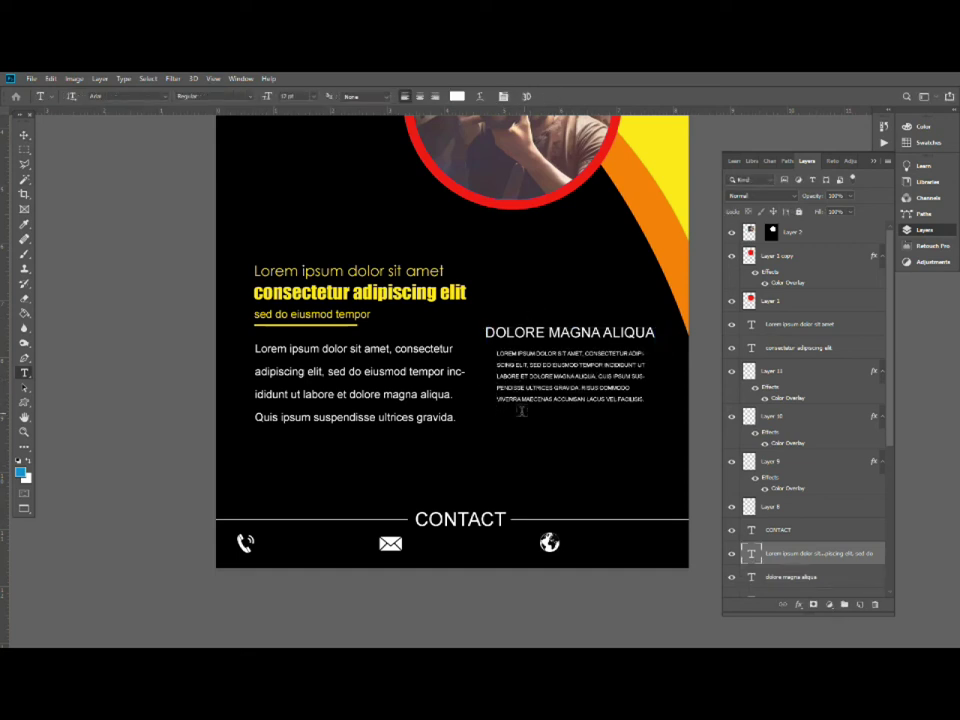
left_click_drag(497, 351, 648, 493)
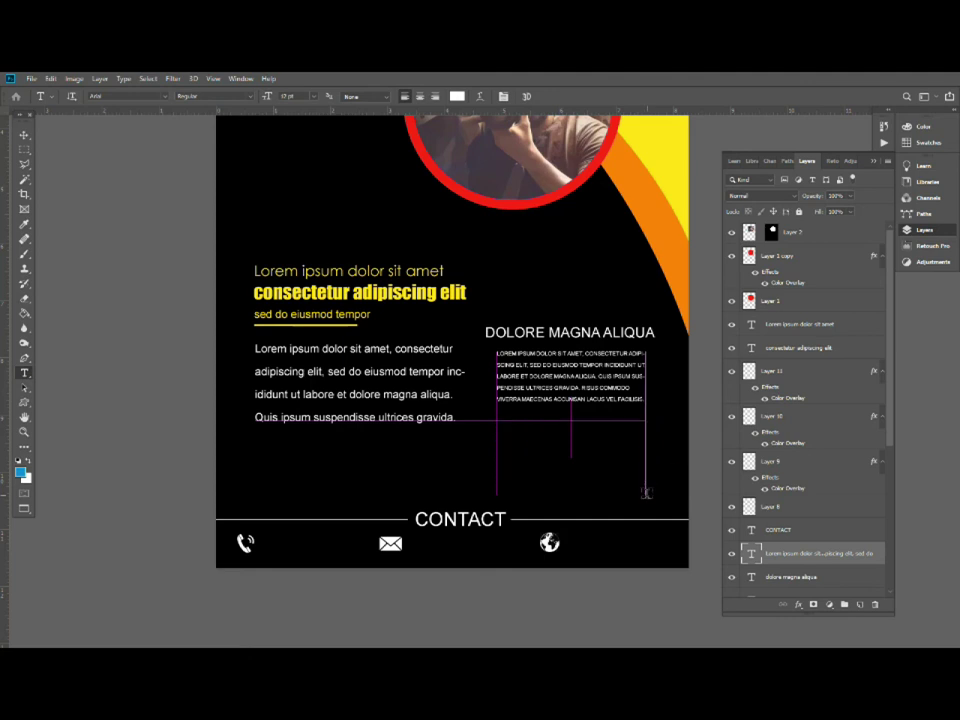
key("ctrl+Return")
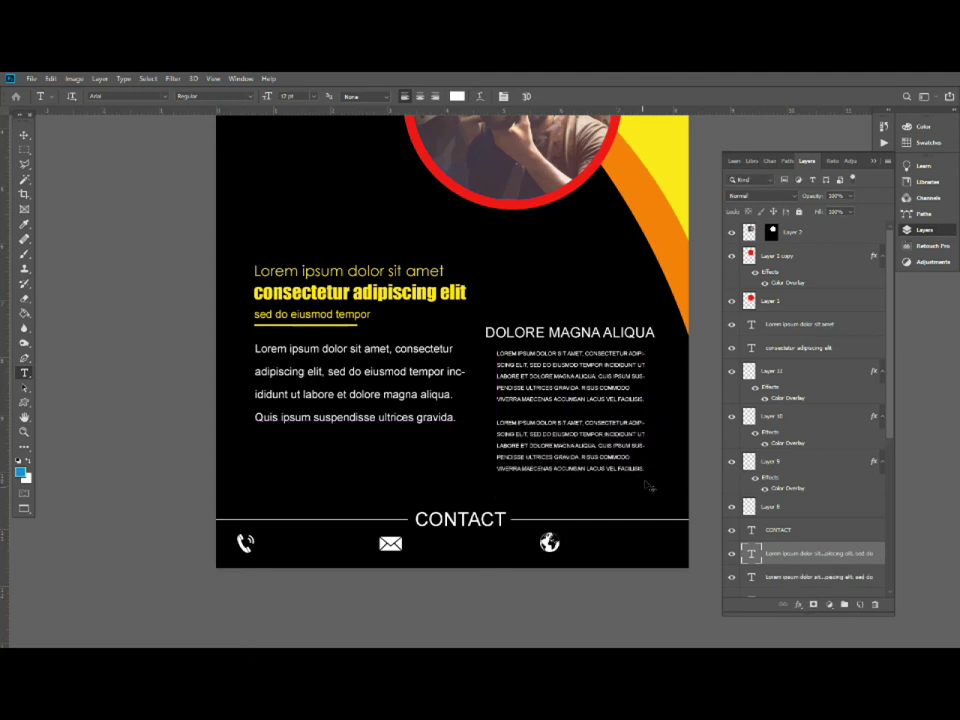
scroll(518, 403, "up", 1)
scroll(518, 403, "up", 1)
scroll(517, 402, "down", 2)
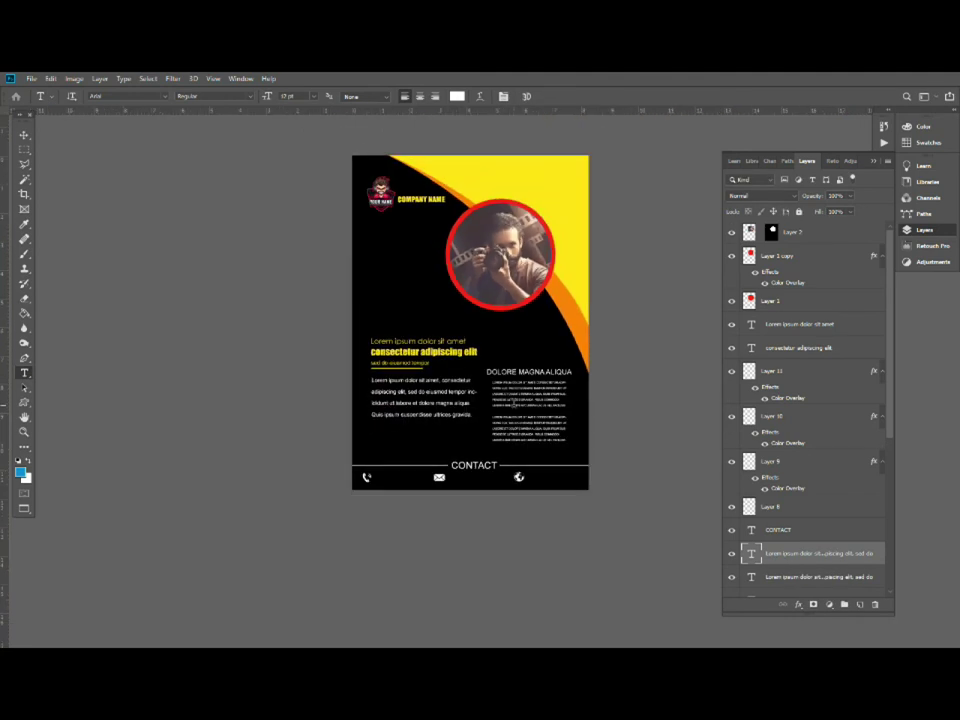
scroll(514, 403, "up", 1)
scroll(480, 400, "up", 1)
mouse_move(262, 465)
left_mouse_down()
mouse_move(457, 479)
mouse_move(465, 488)
left_mouse_up()
left_click(434, 527)
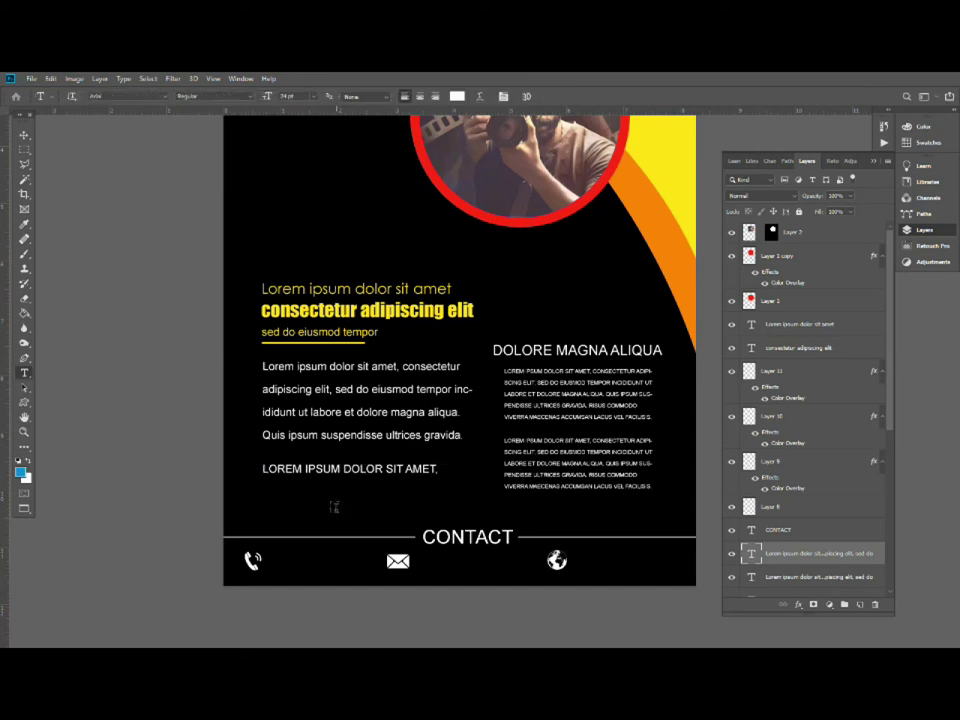
Extend the uppercase text above CONTACT to two lines and colour it the flyer's sampled yellow
left_click(350, 468)
mouse_move(364, 488)
left_mouse_down()
mouse_move(364, 508)
mouse_move(409, 486)
left_mouse_up()
left_click(358, 507)
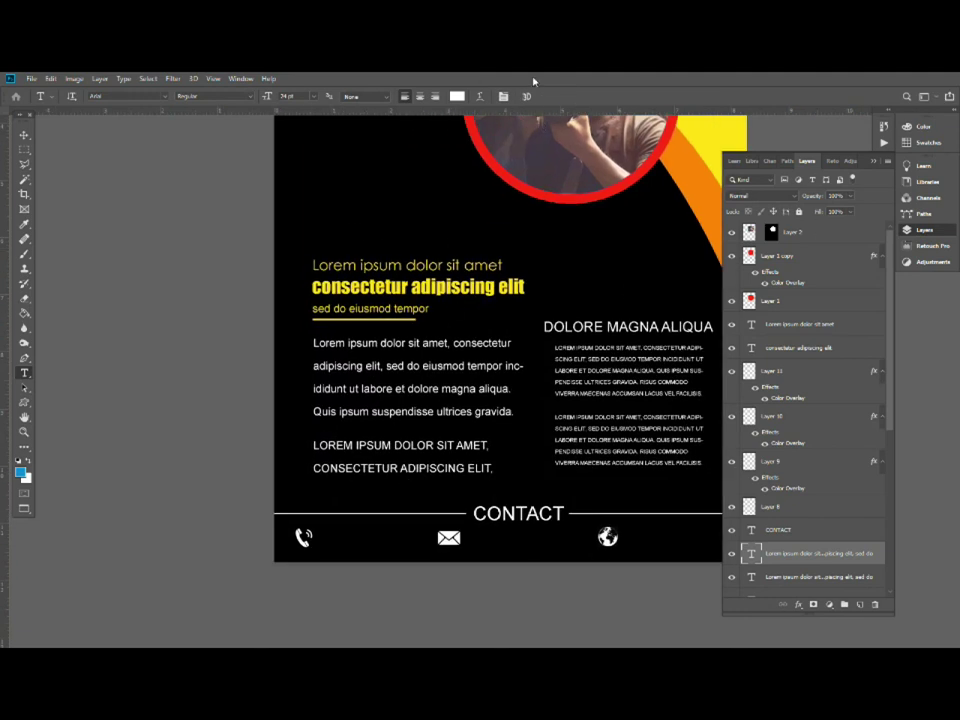
left_click(457, 96)
left_click(404, 287)
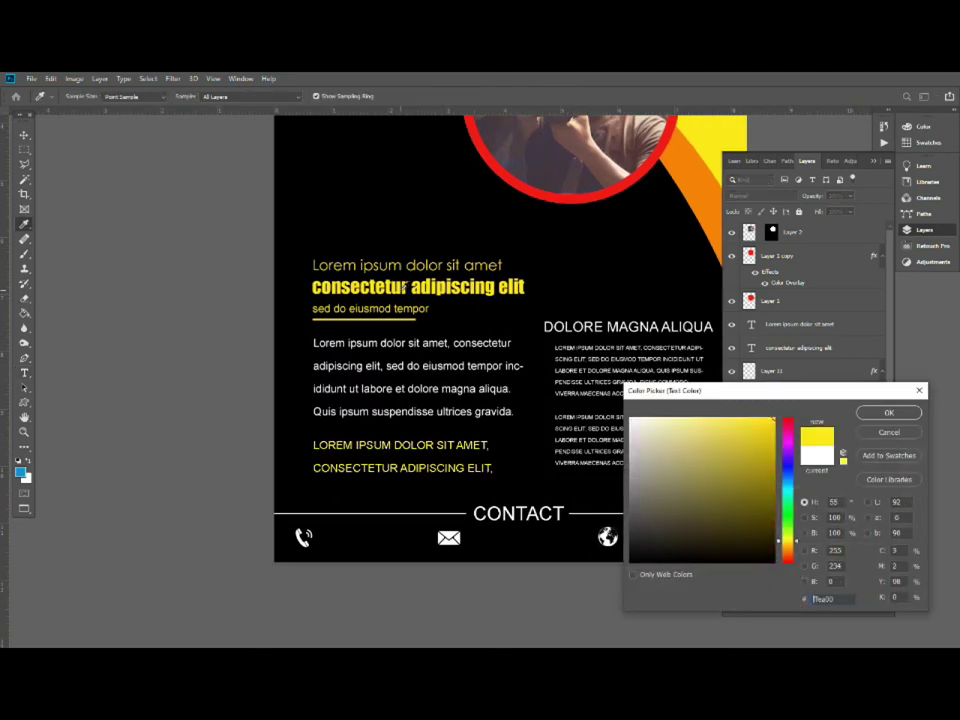
key("Return")
key("ctrl+minus")
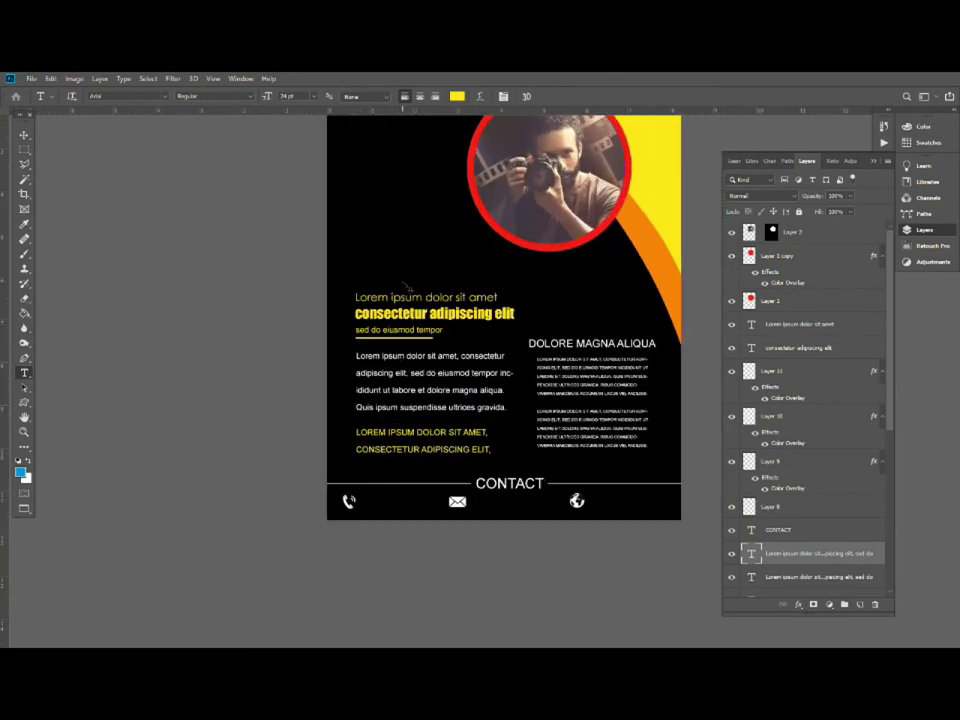
key("ctrl+minus")
scroll(425, 324, "down", 3)
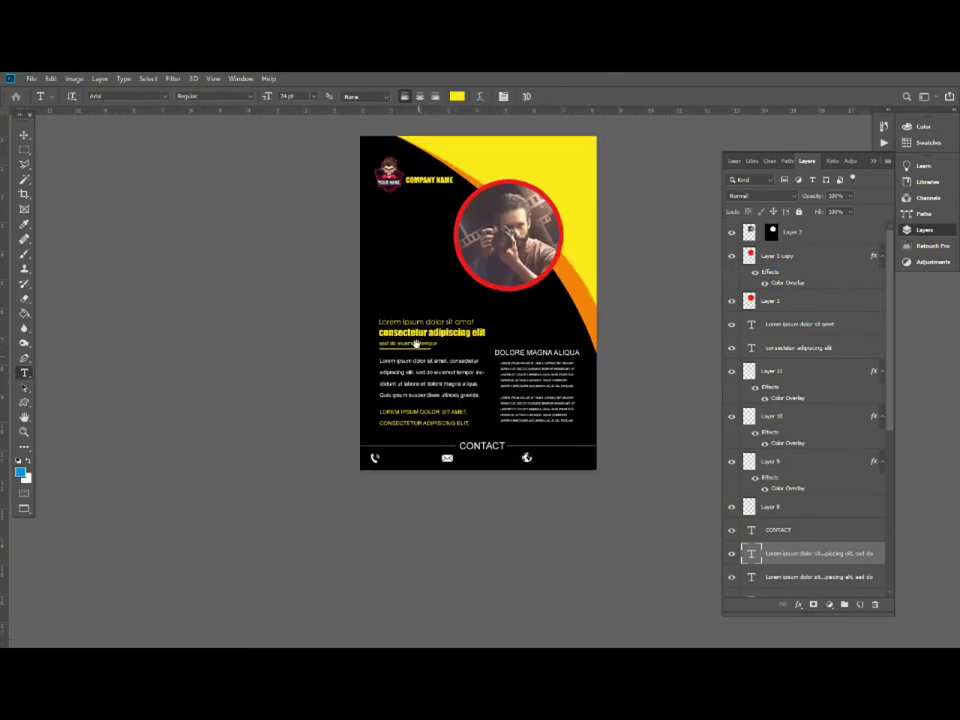
scroll(427, 323, "up", 2)
scroll(426, 266, "up", 2)
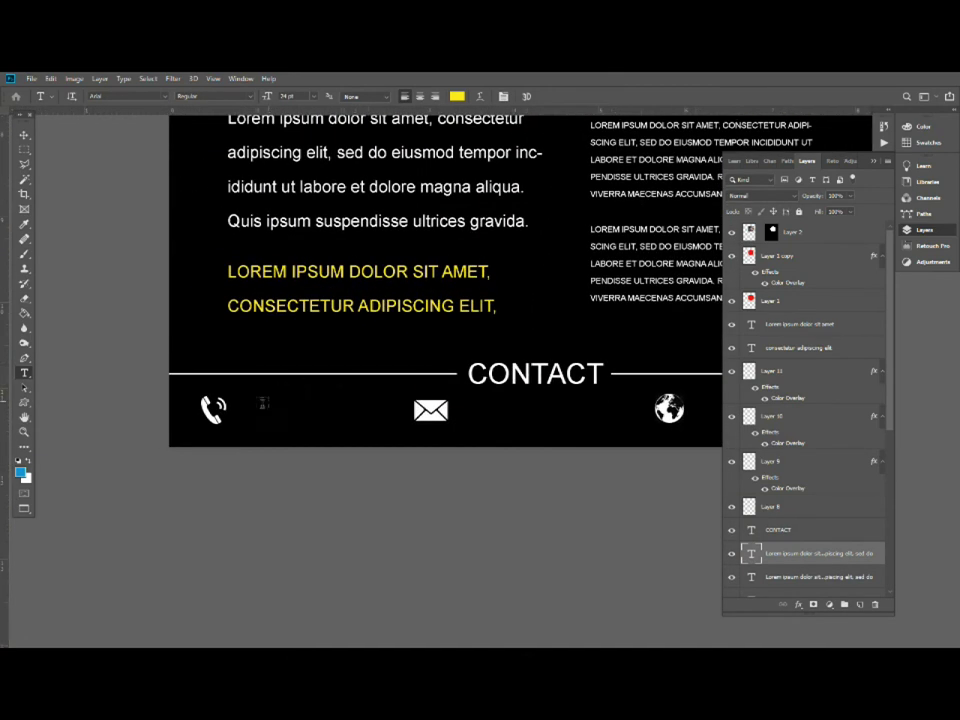
Type the phone number beside the phone icon, nudge it into place, and colour it white (ffffff)
left_click(238, 403)
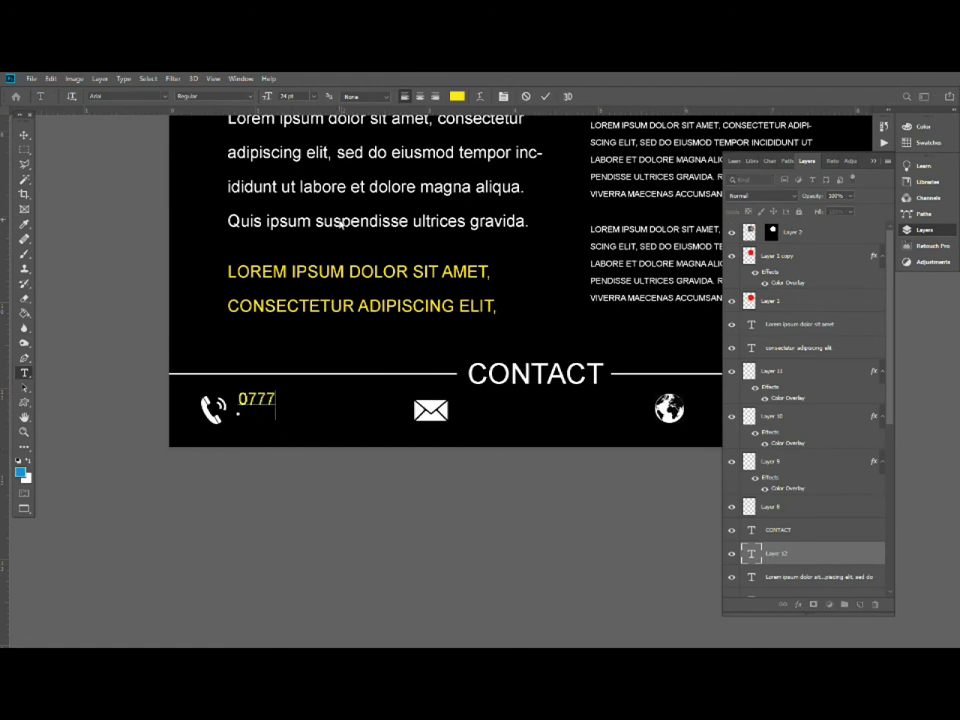
key("ctrl+Return")
left_click_drag(409, 336, 414, 347)
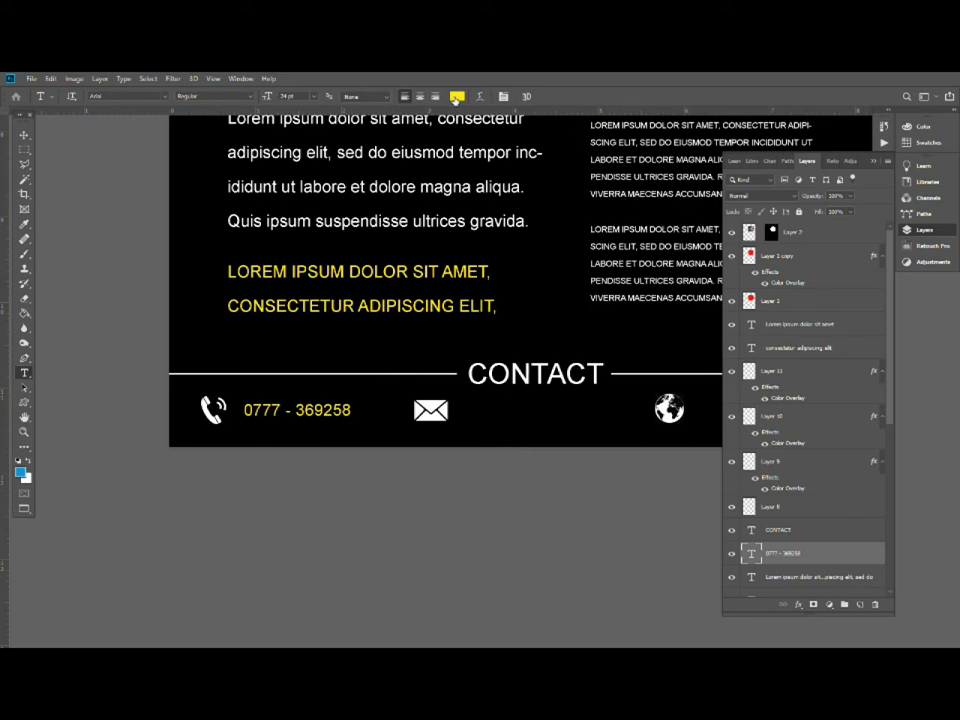
left_click(456, 96)
type("ffffff")
key("Return")
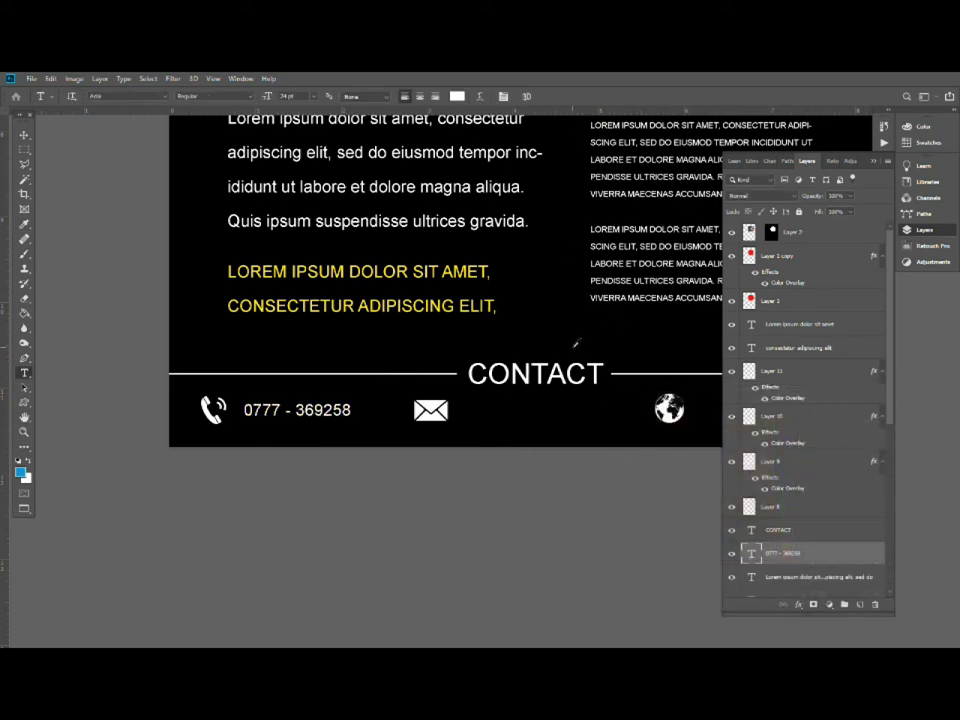
key("ctrl+minus")
Type the contact e-mail address beside the envelope icon, correcting the mistyped characters
left_click(462, 398)
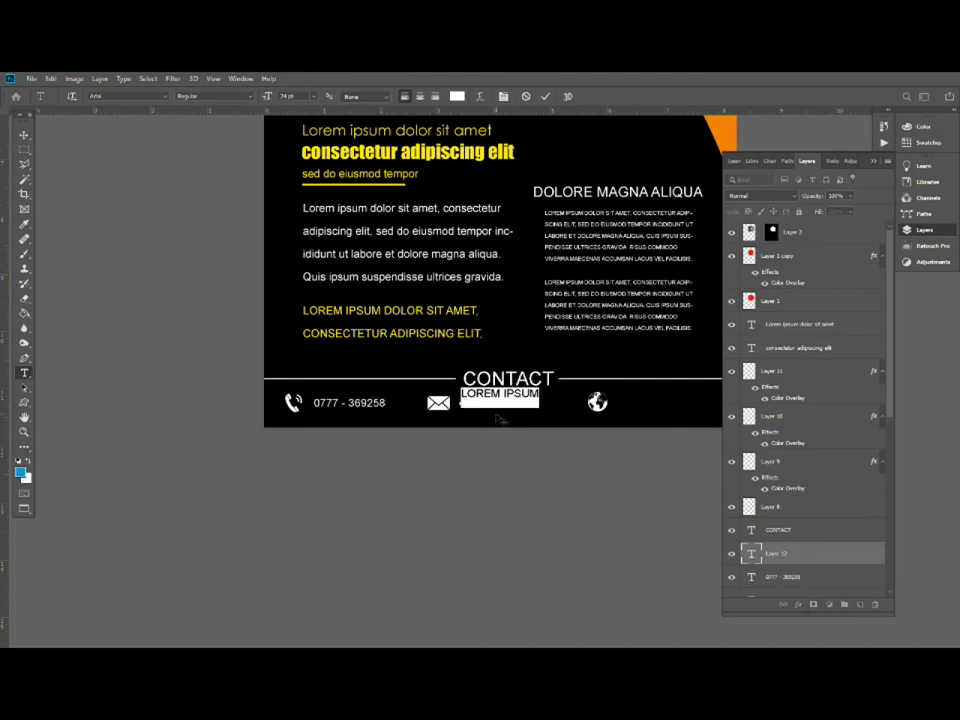
type("www")
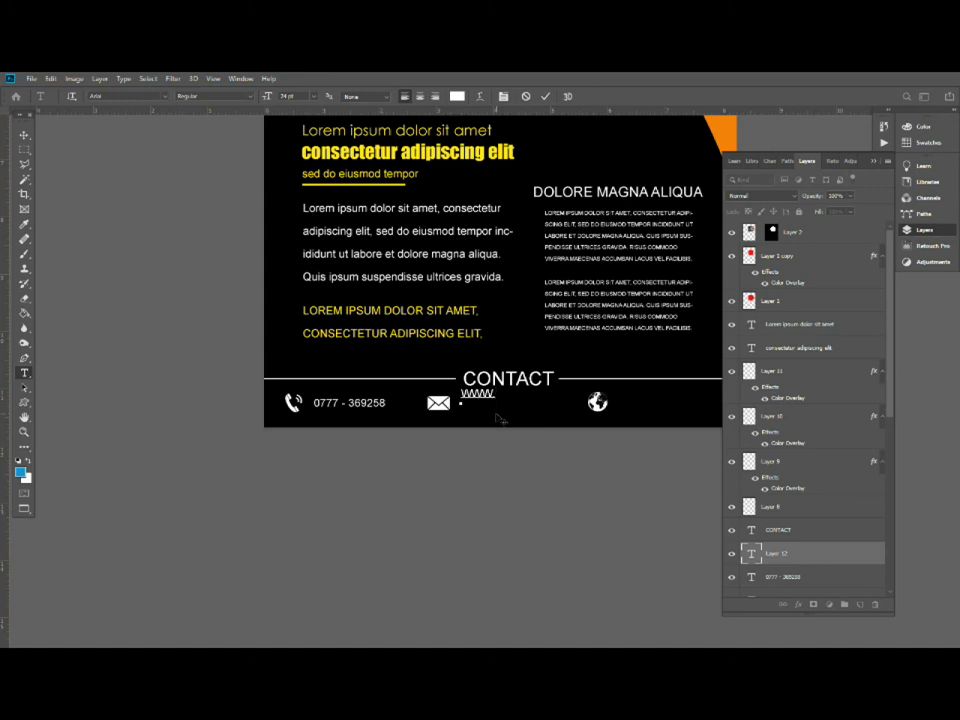
type(".12")
type("bc")
key("BackSpace")
key("BackSpace")
key("BackSpace")
key("BackSpace")
key("BackSpace")
key("BackSpace")
key("BackSpace")
key("BackSpace")
key("BackSpace")
key("BackSpace")
left_click(504, 97)
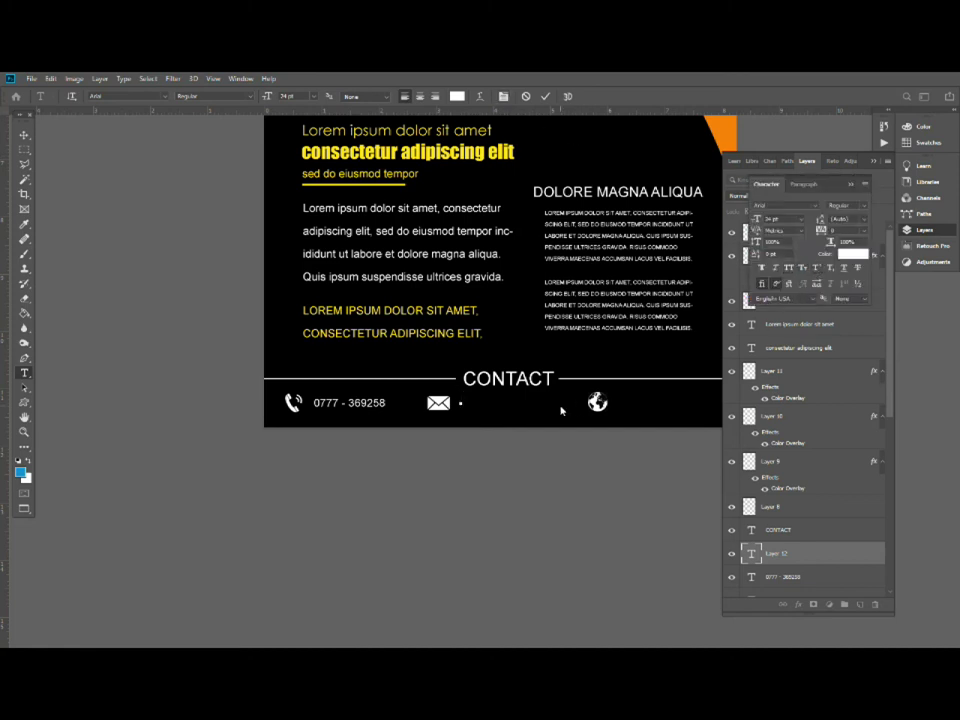
type("www")
key("BackSpace")
key("BackSpace")
key("BackSpace")
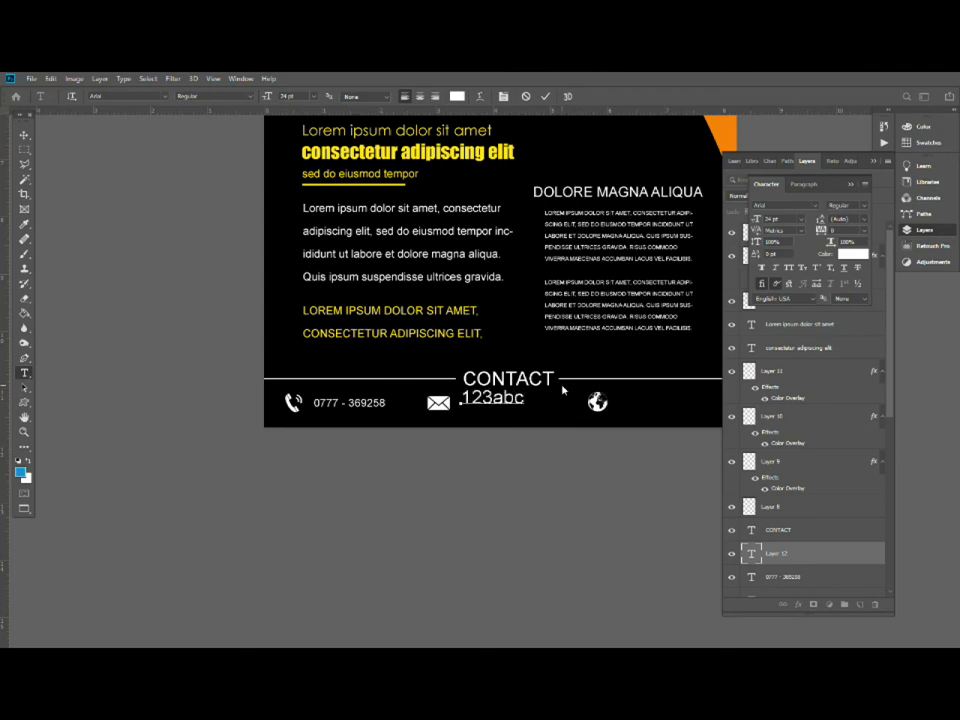
key("ctrl+Return")
Scale the e-mail text down, move it next to the envelope, and begin a line beside the globe
key("ctrl+t")
left_click_drag(629, 398, 597, 400)
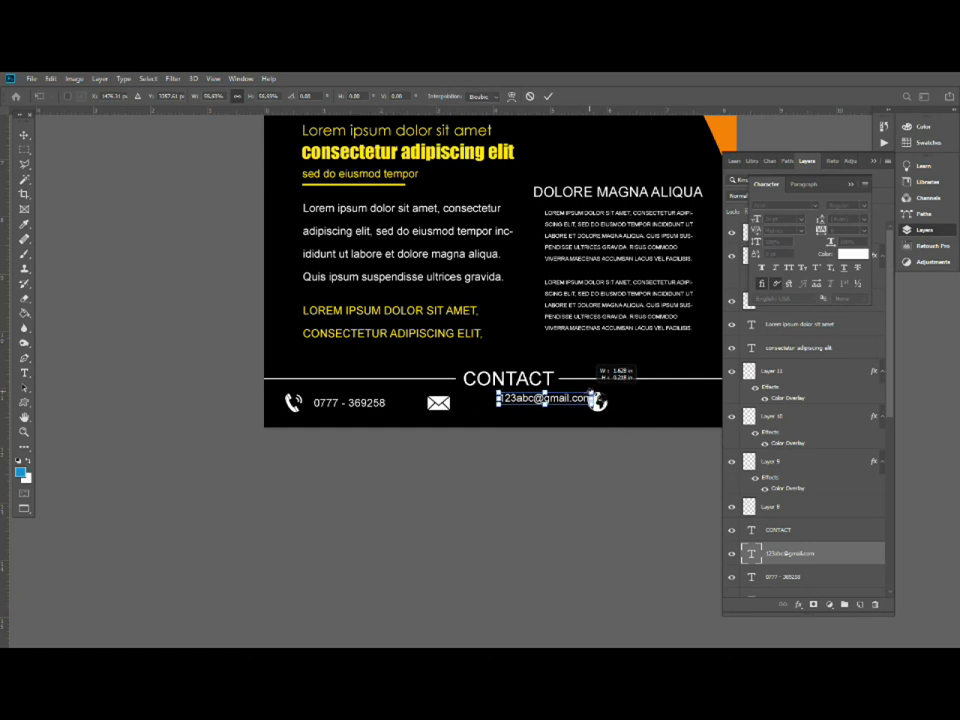
key("Return")
left_click_drag(576, 385, 540, 390)
scroll(540, 390, "right", 3)
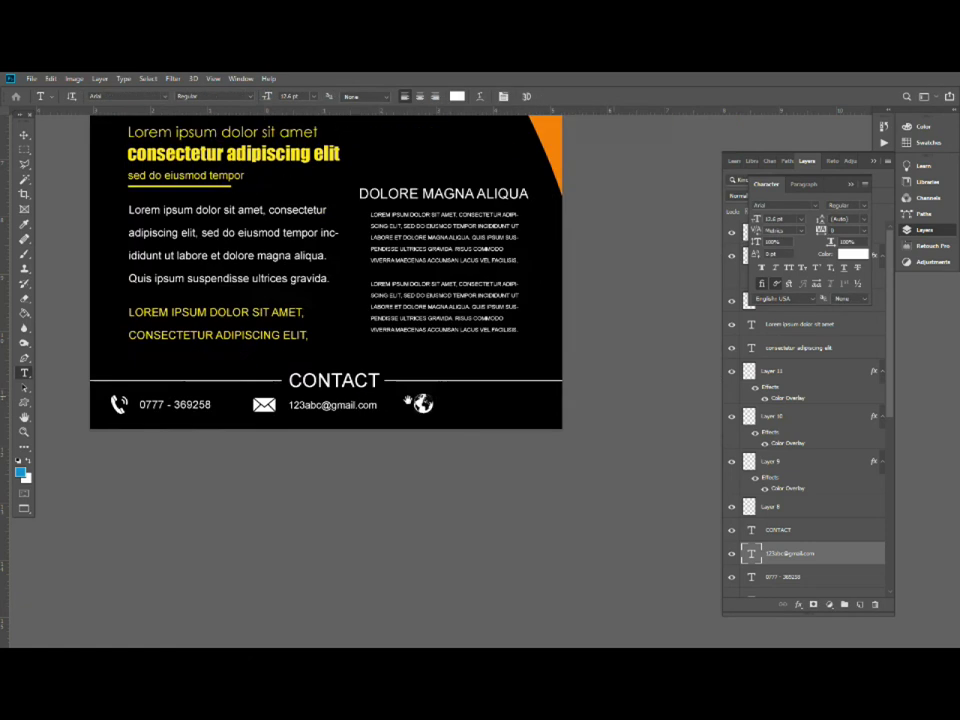
left_click(414, 408)
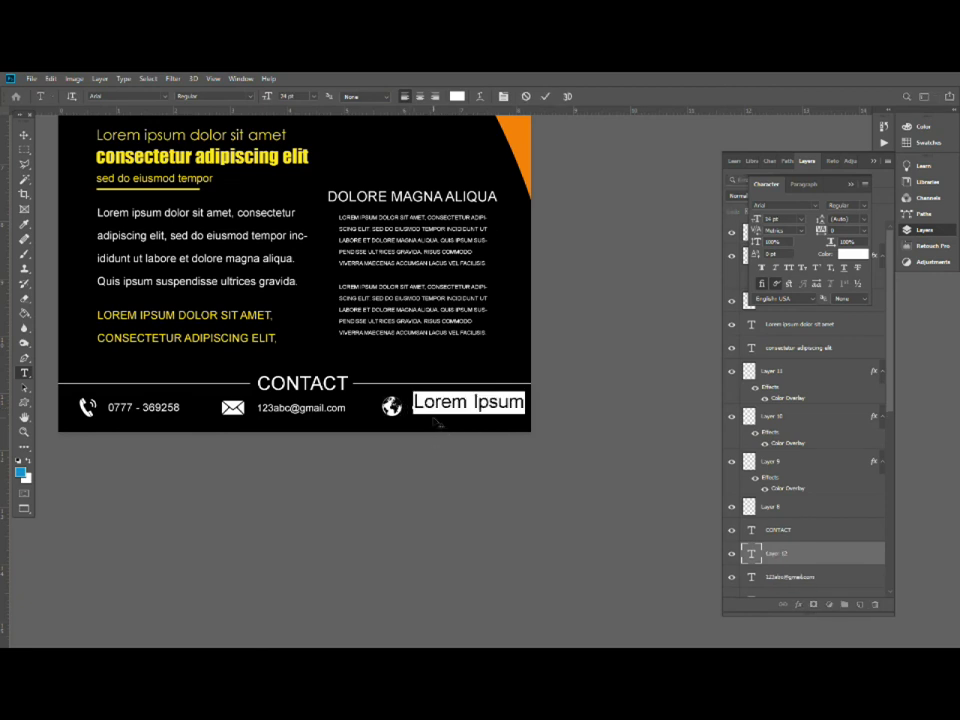
type("ww")
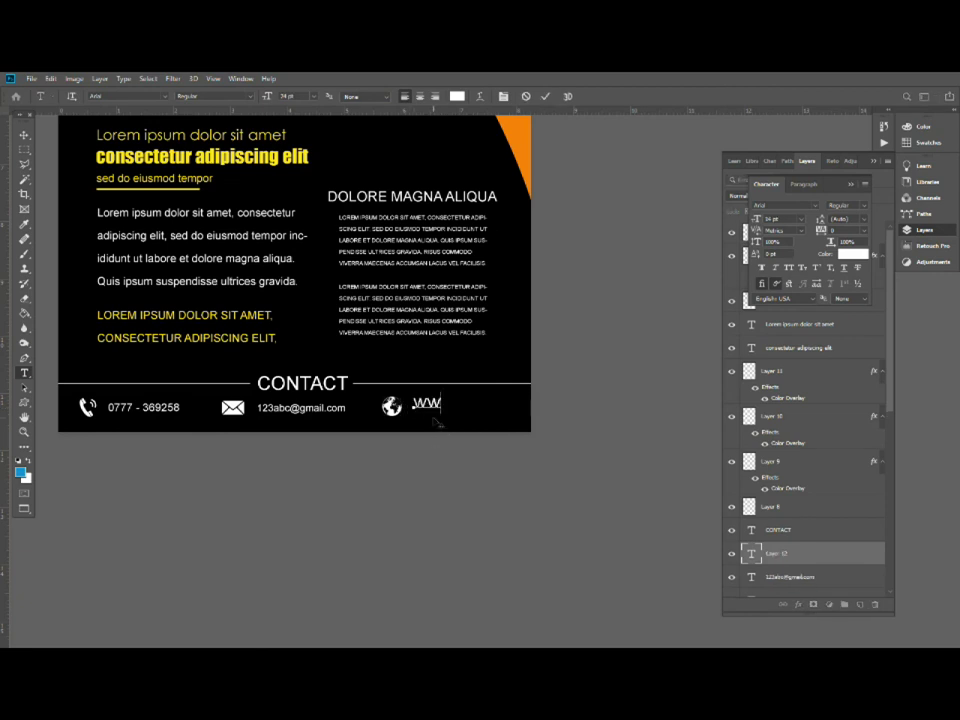
type("w.123")
type("abc.c")
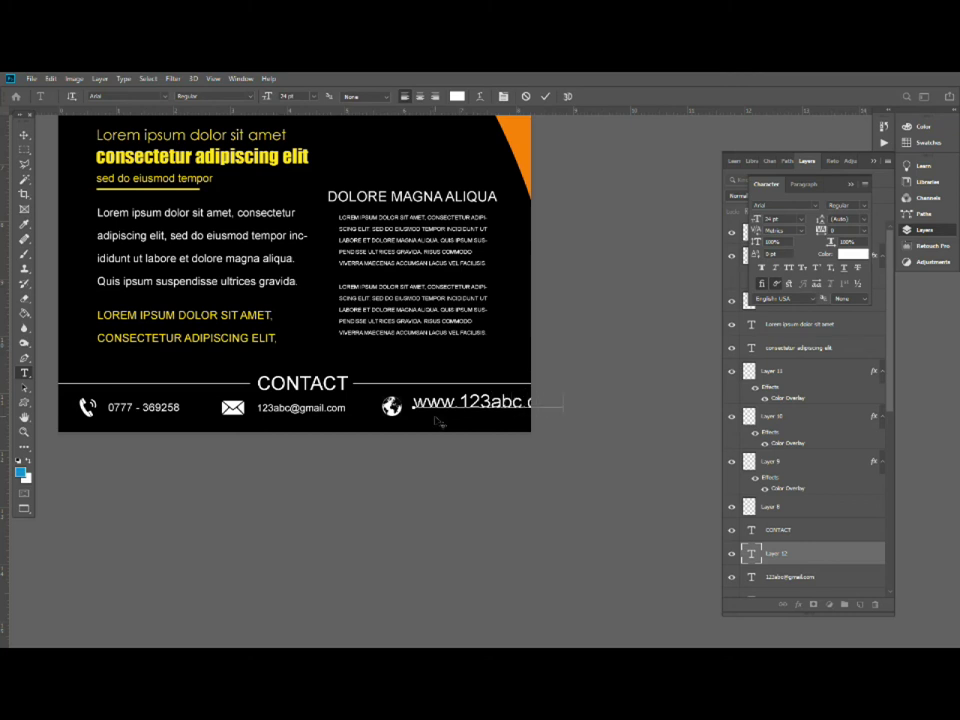
key("ctrl+Return")
key("ctrl+t")
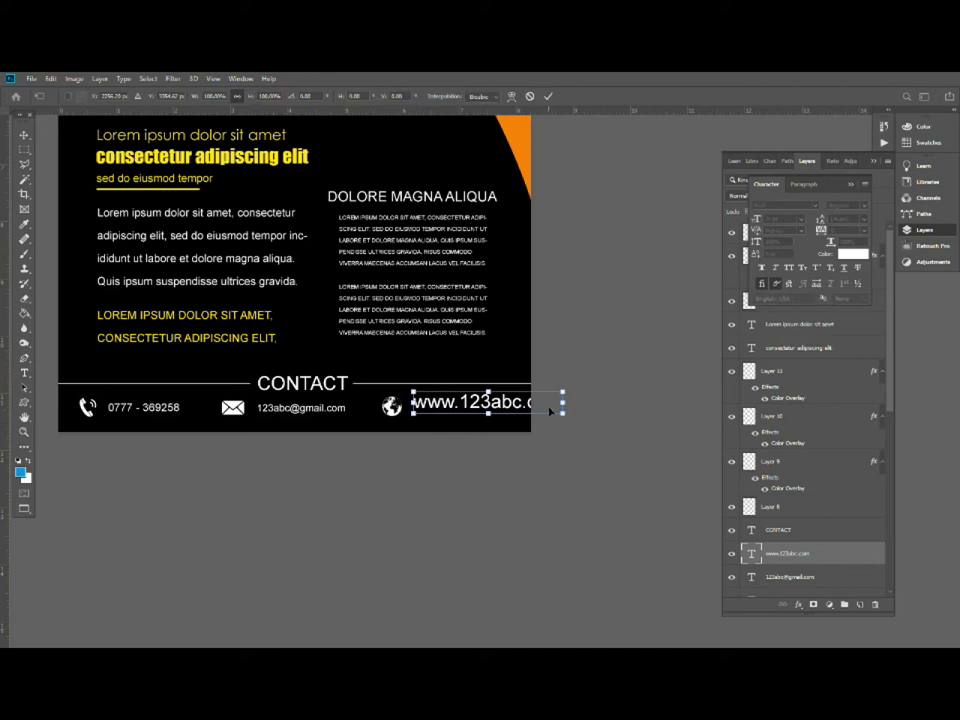
left_click_drag(562, 410, 512, 410)
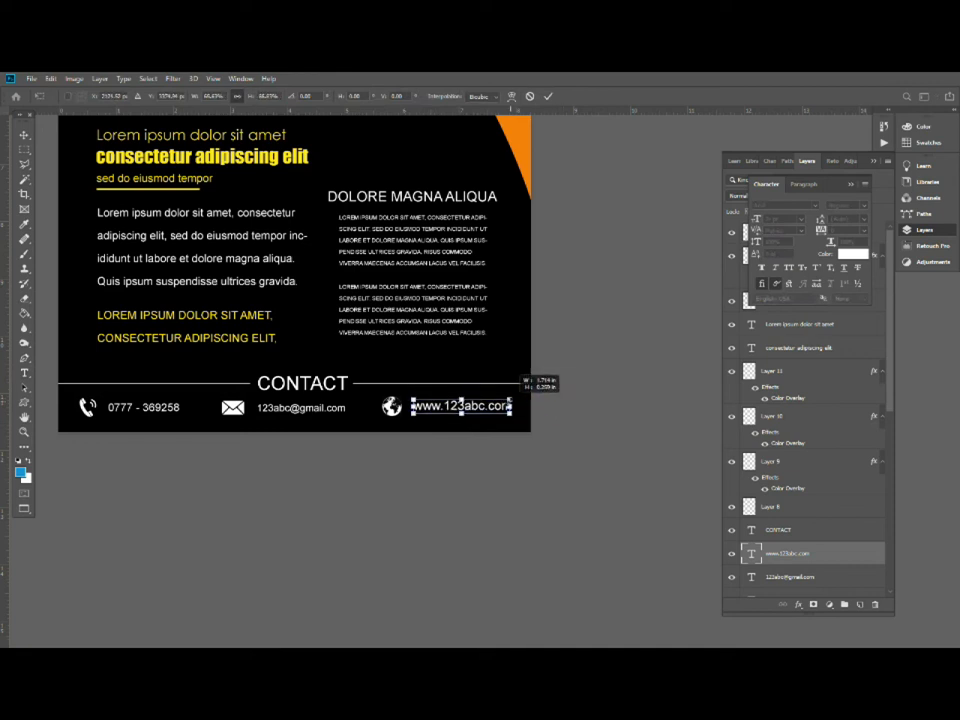
key("Return")
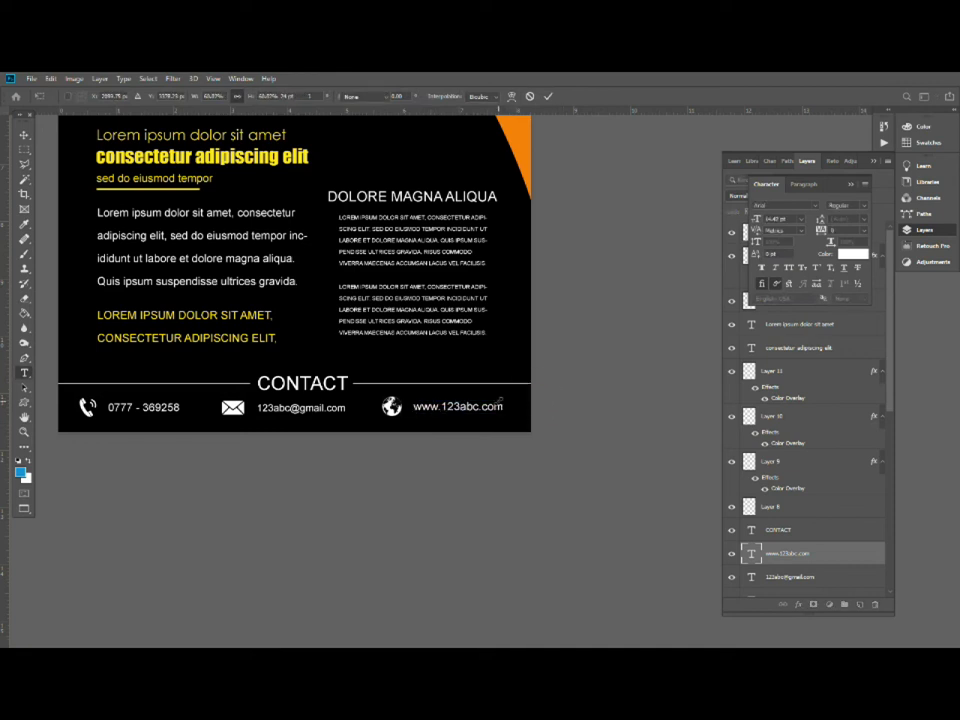
scroll(492, 379, "down", 2)
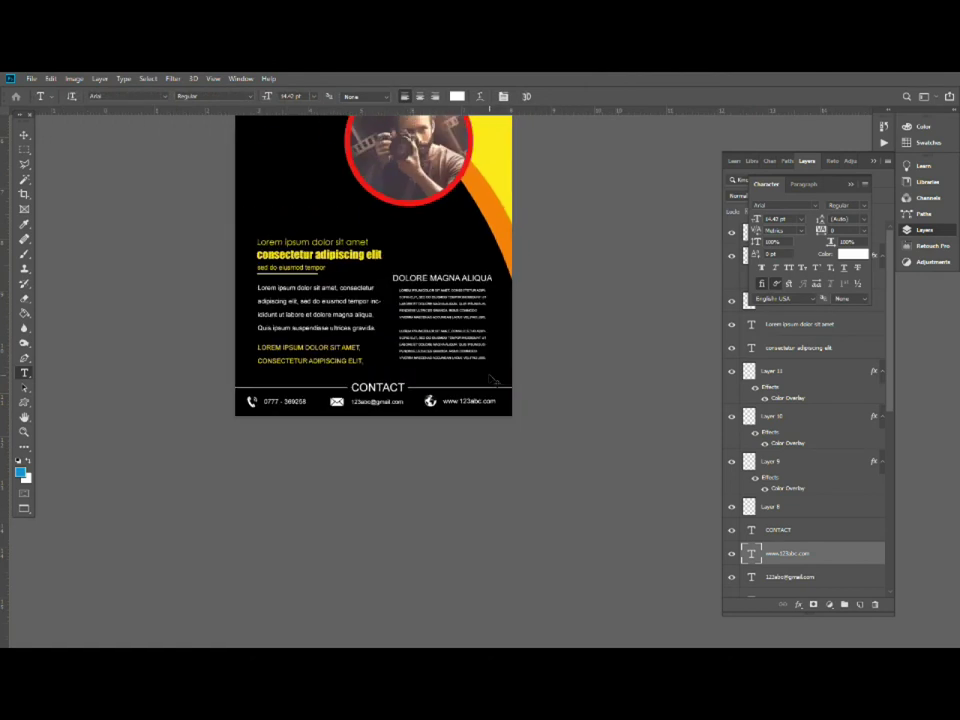
scroll(492, 379, "up", 2)
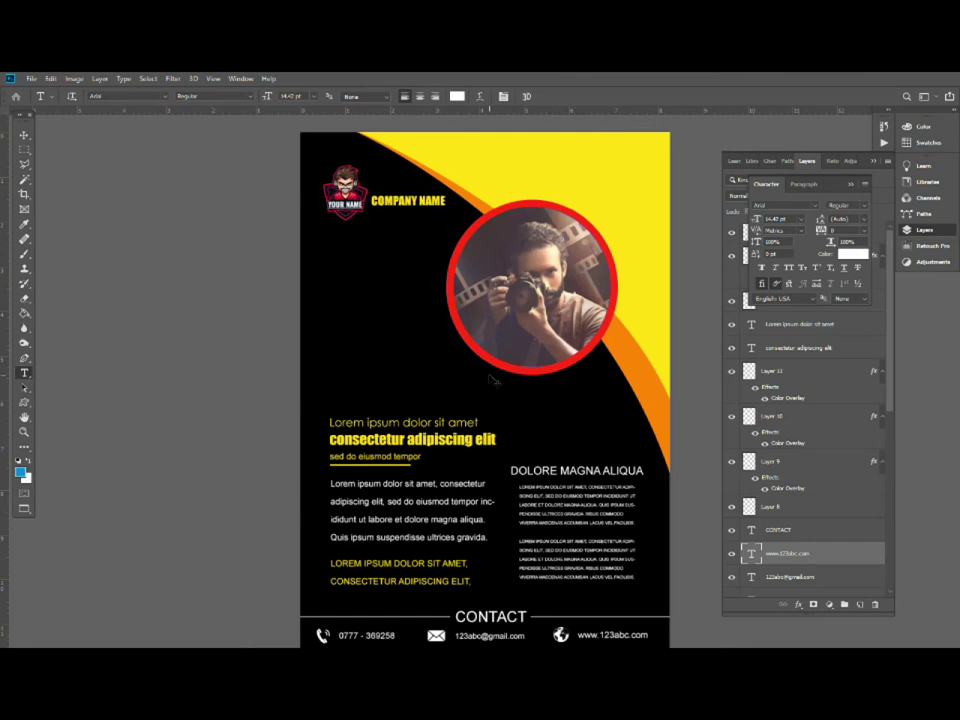
key("v")
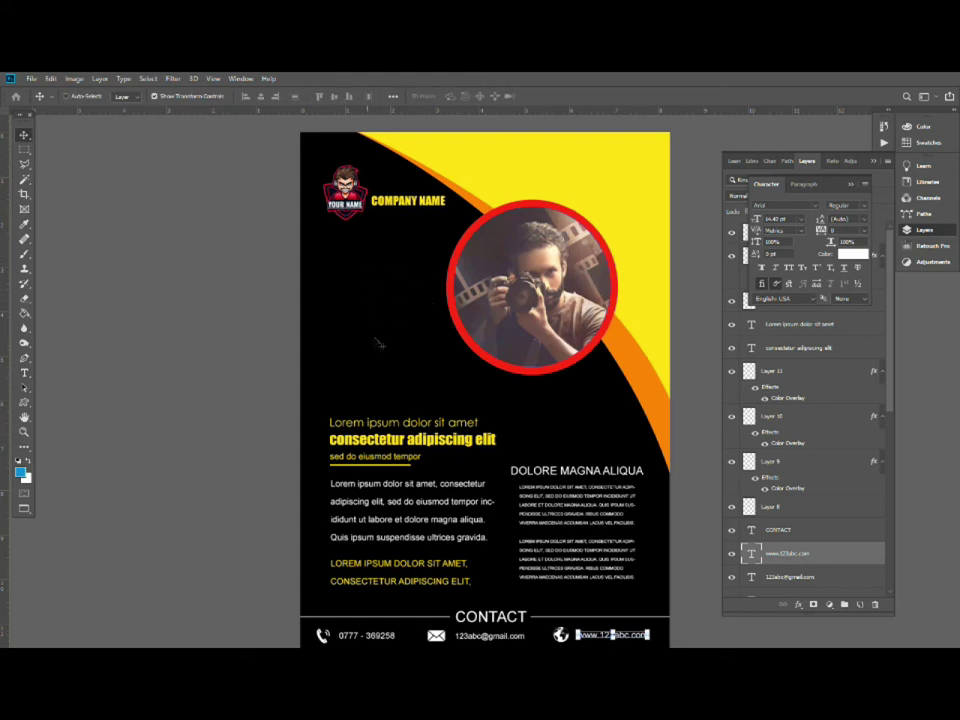
key("alt+Tab")
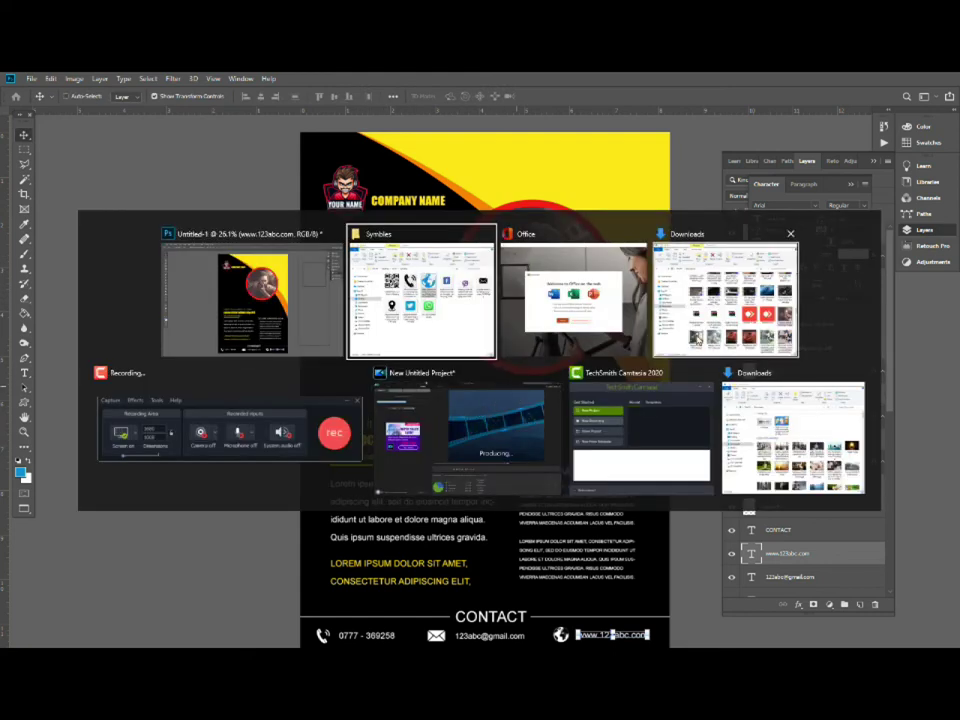
Browse the Downloads folder and preview a meditation photo full-size
left_click(686, 310)
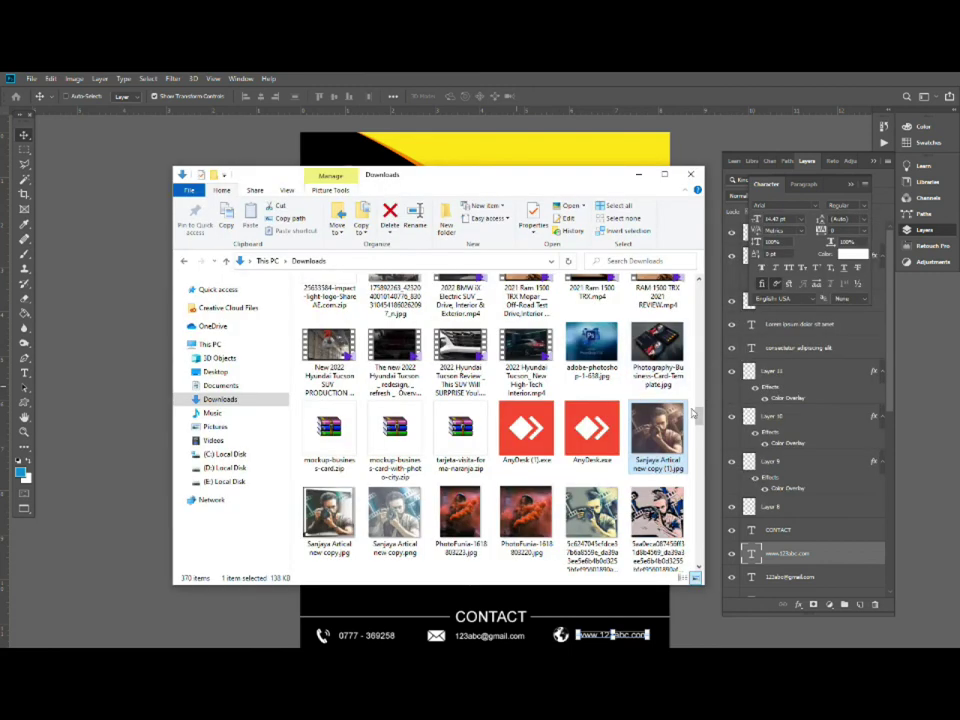
scroll(668, 400, "up", 2)
mouse_move(700, 428)
left_mouse_down()
mouse_move(701, 481)
mouse_move(700, 290)
mouse_move(710, 417)
mouse_move(710, 300)
left_mouse_up()
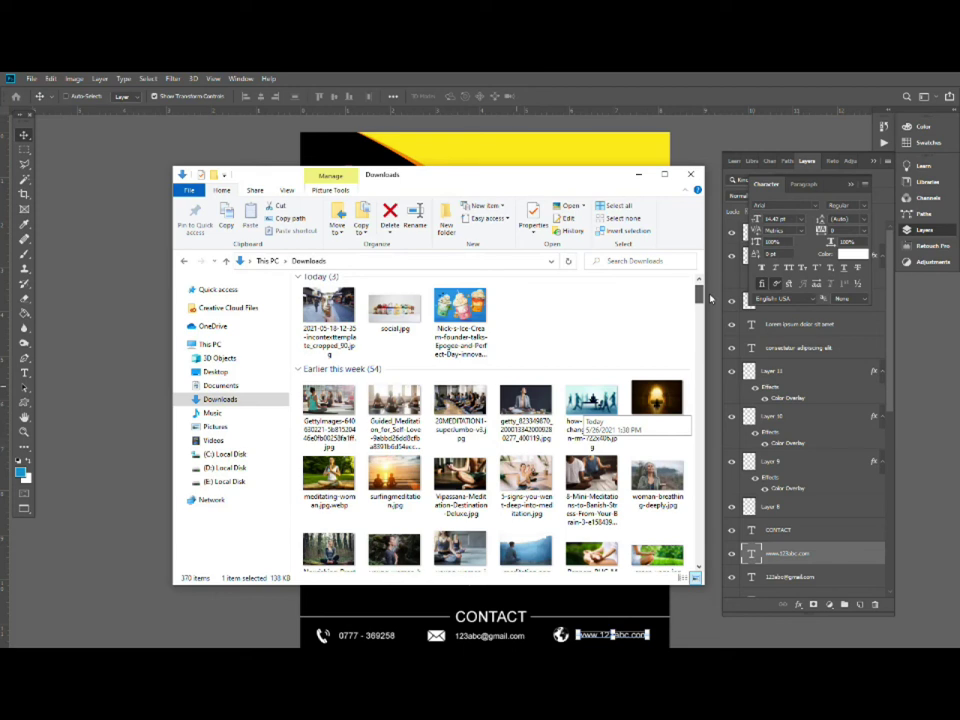
left_click_drag(710, 298, 710, 305)
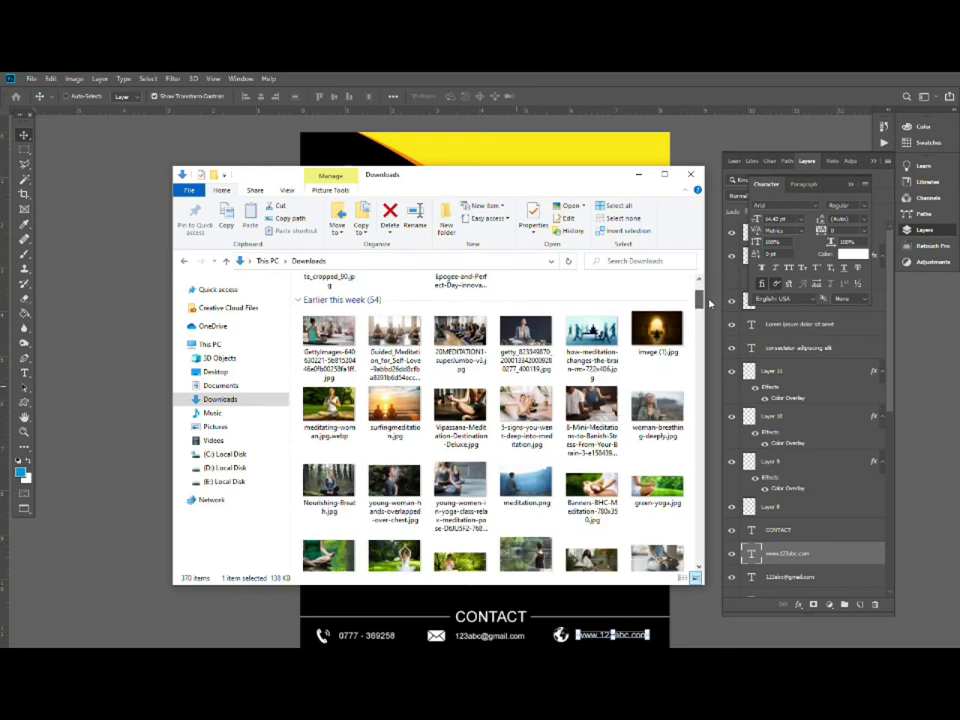
left_click(529, 335)
double_click(529, 335)
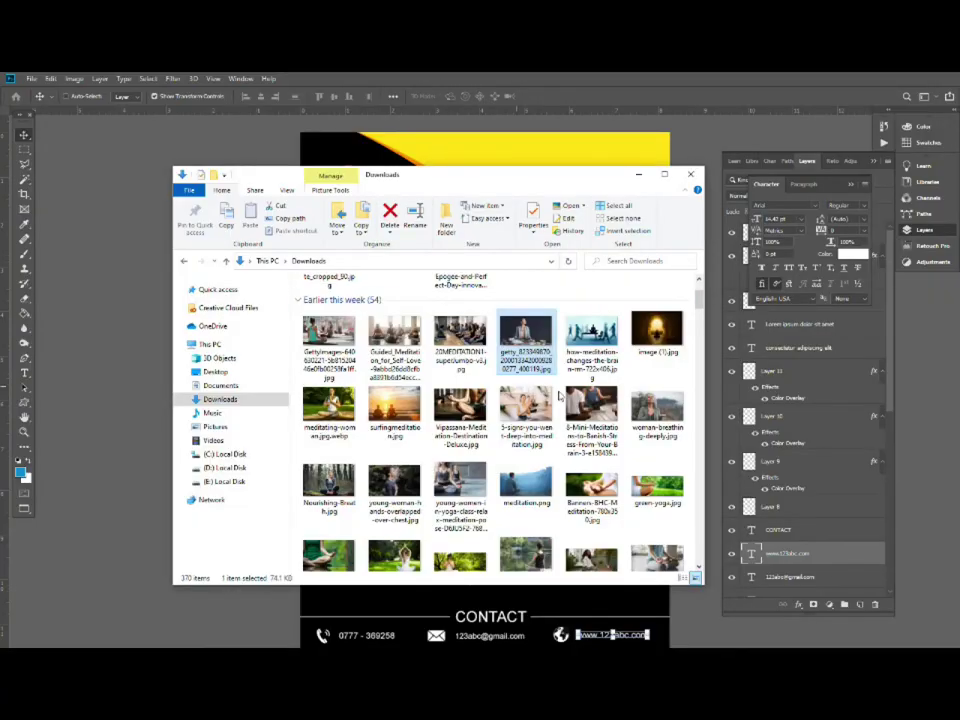
left_click_drag(525, 485, 728, 90)
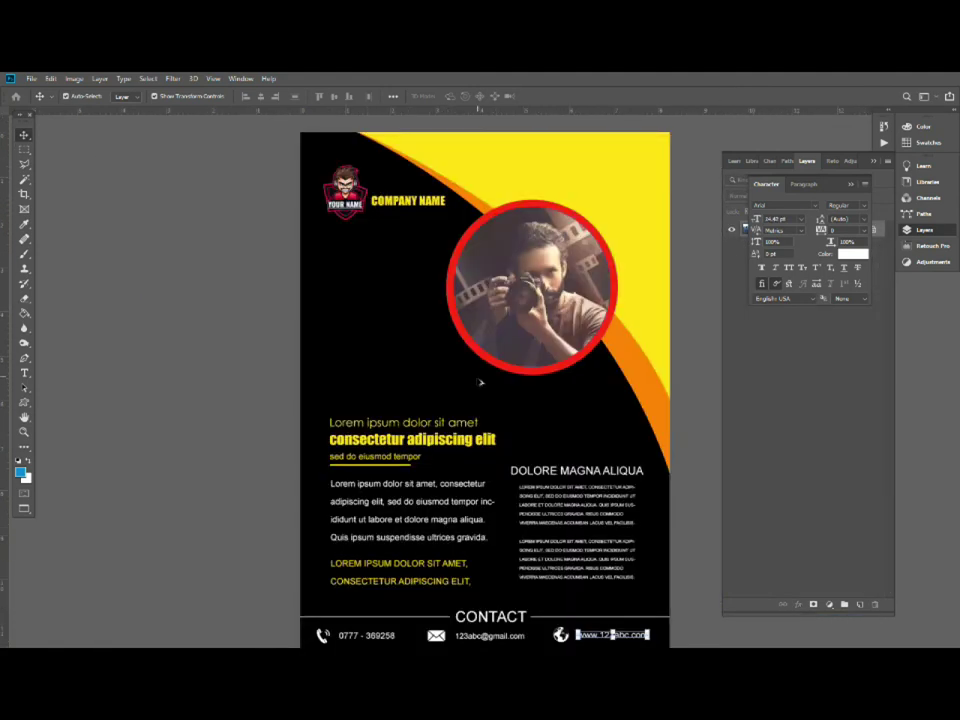
key("alt+Tab")
Preview the woman-and-dog sofa photo and drag it into Photoshop
left_click(657, 410)
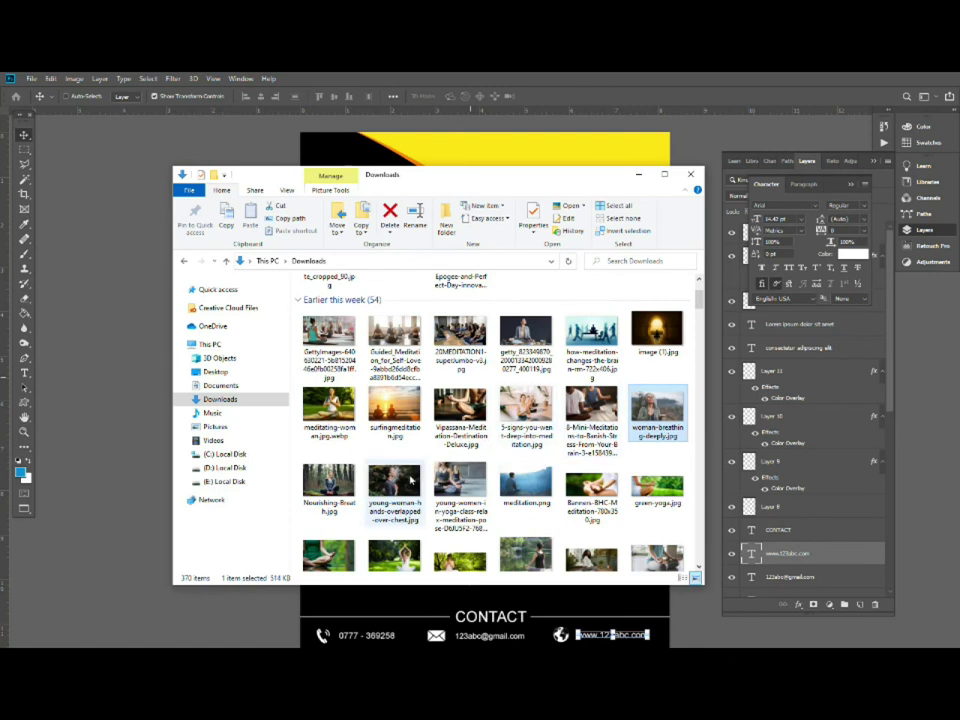
left_click_drag(699, 297, 703, 348)
left_click(460, 478)
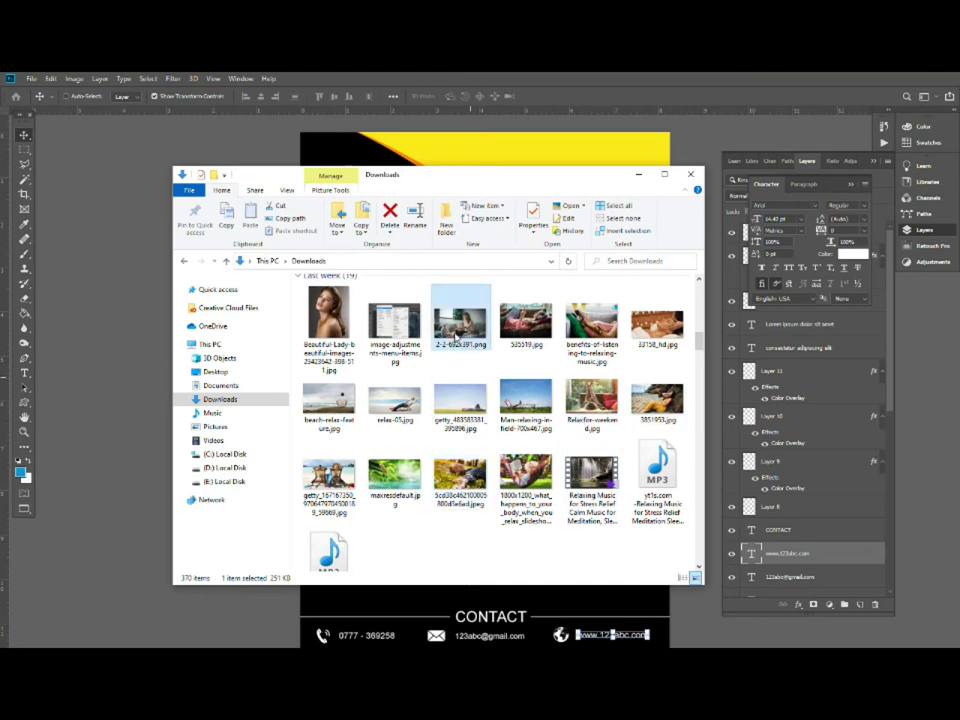
double_click(458, 336)
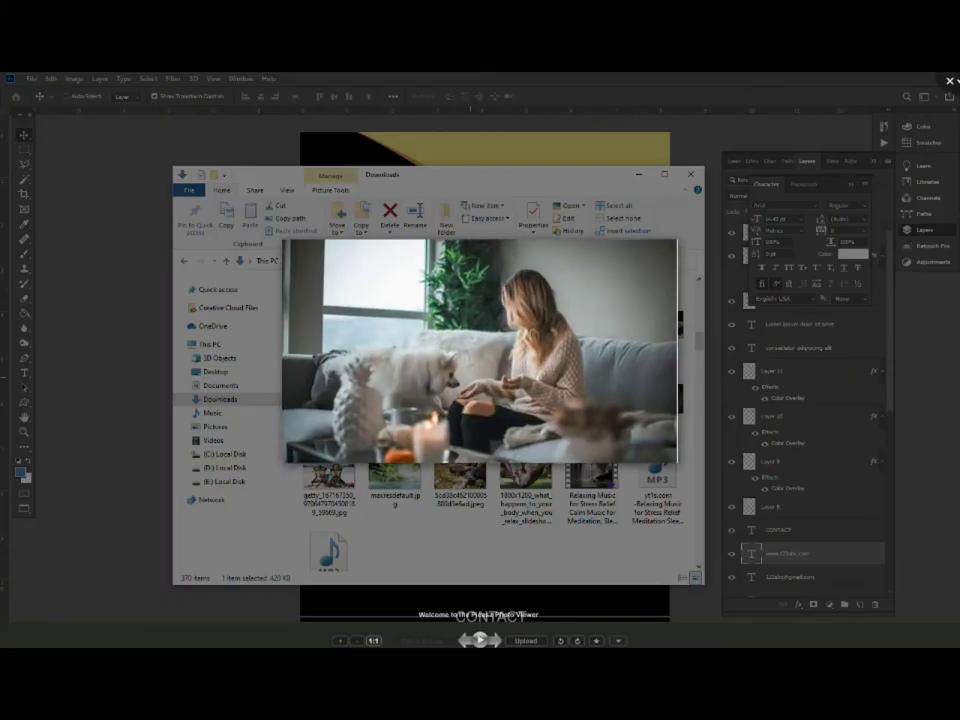
key("Escape")
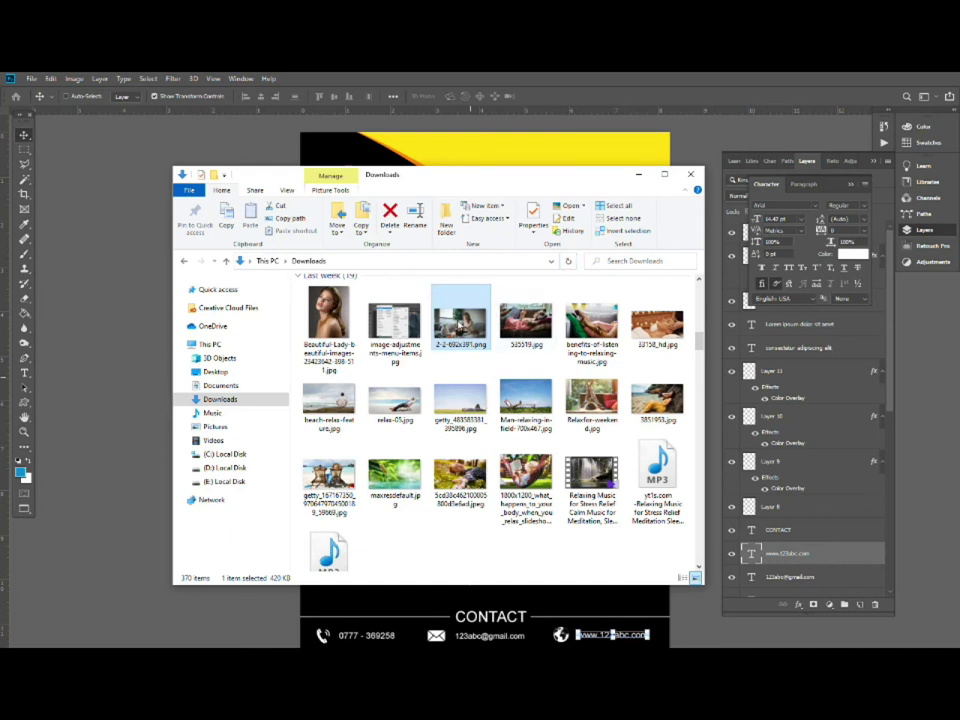
left_click_drag(458, 326, 537, 353)
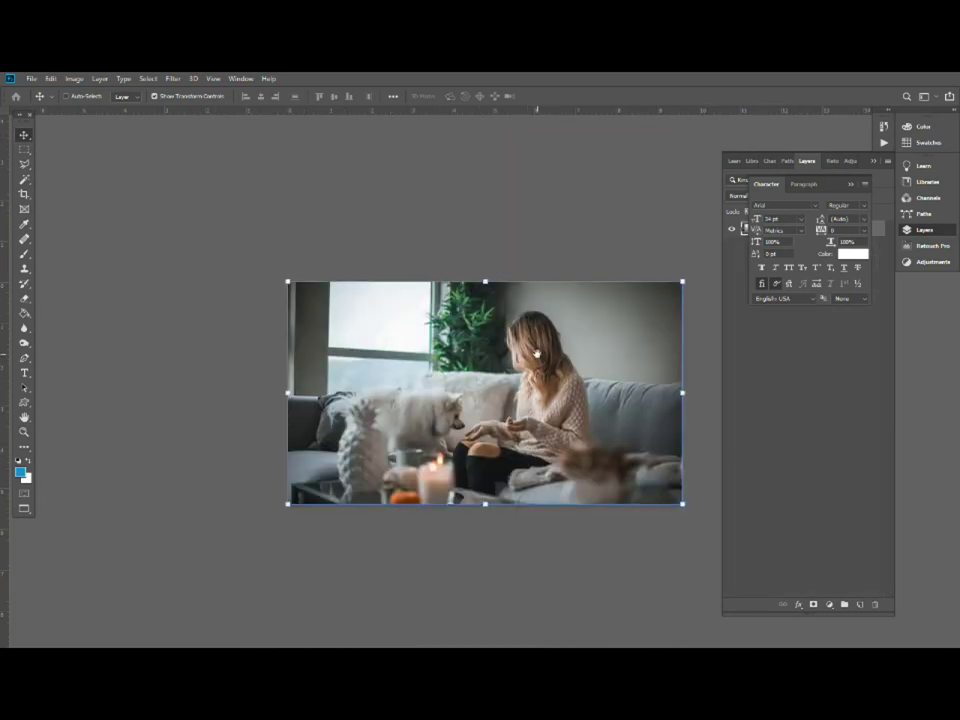
Select the sofa photo layer with Auto-Select and switch back to the flyer document
key("ctrl")
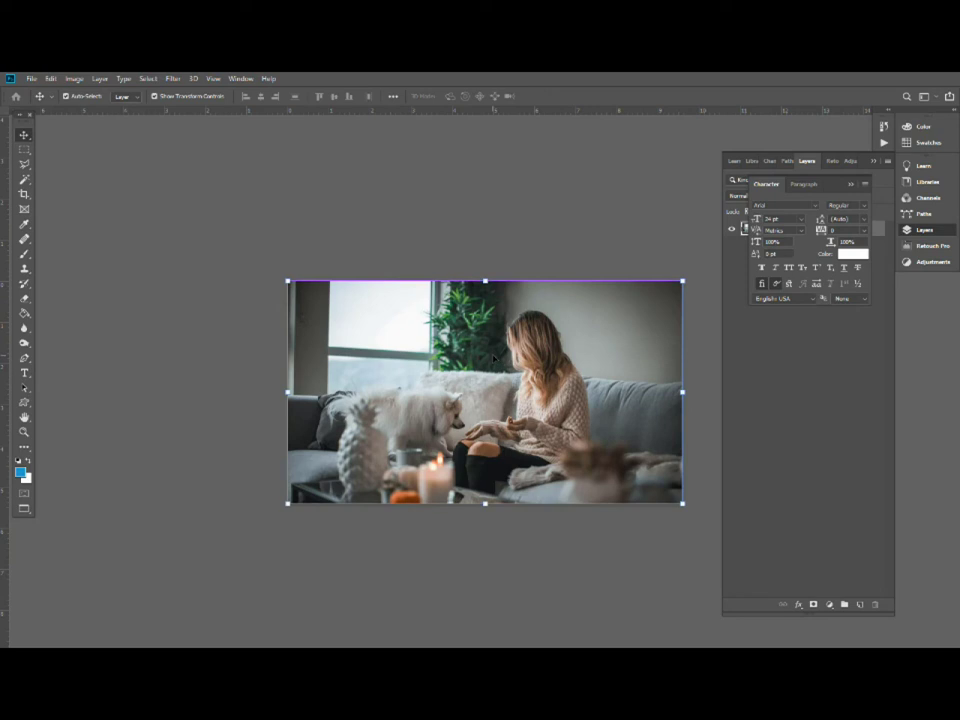
left_click(490, 357)
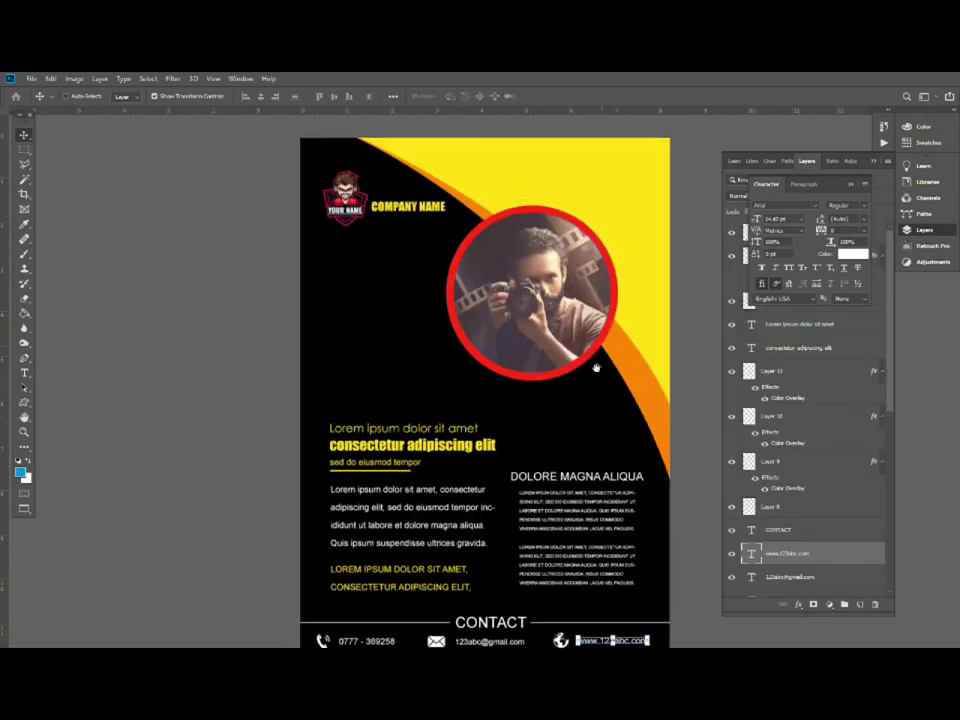
left_click(855, 185)
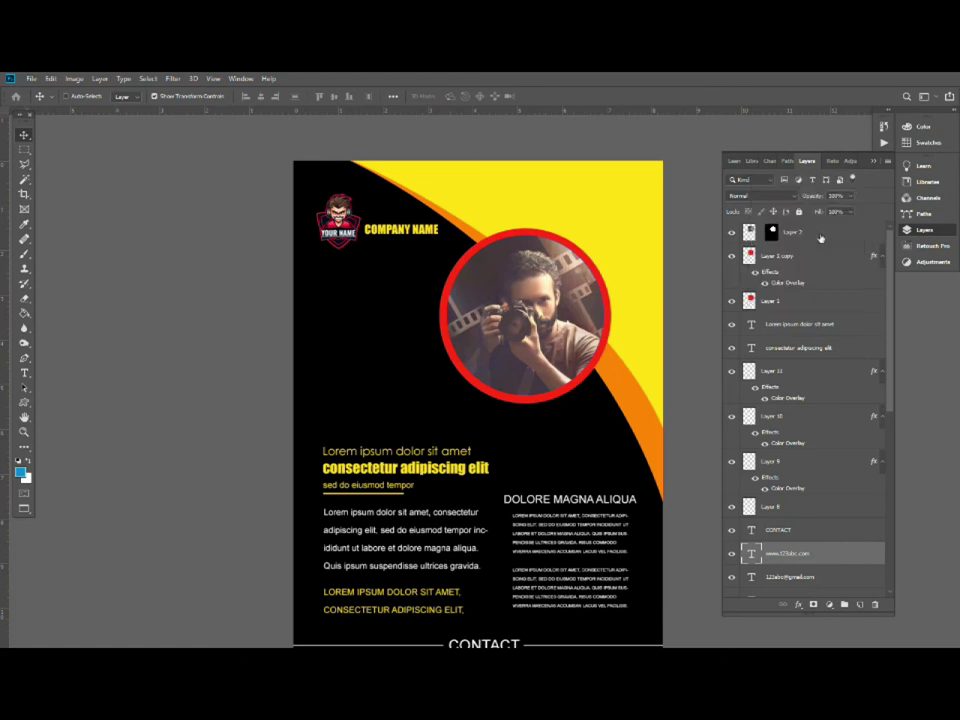
scroll(474, 377, "down", 1)
Select Layer 3, the yellow curved shape, and paste the sofa photo into the flyer
right_click(367, 310)
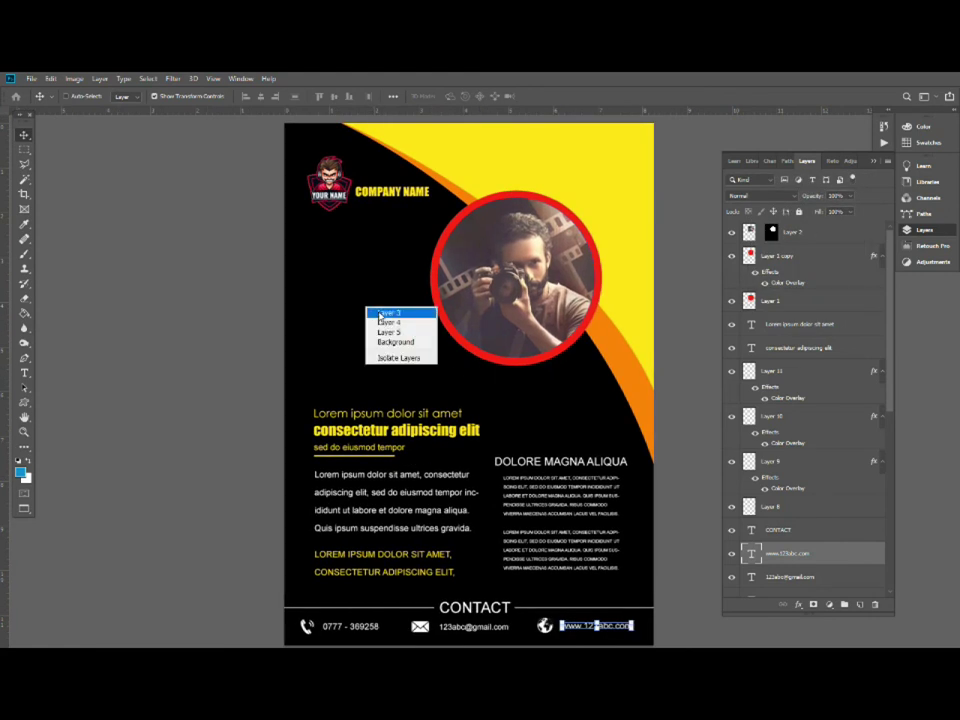
left_click(383, 314)
left_click(732, 565)
left_click(732, 565)
mouse_move(752, 564)
left_mouse_down()
mouse_move(757, 545)
mouse_move(560, 405)
mouse_move(505, 400)
left_mouse_up()
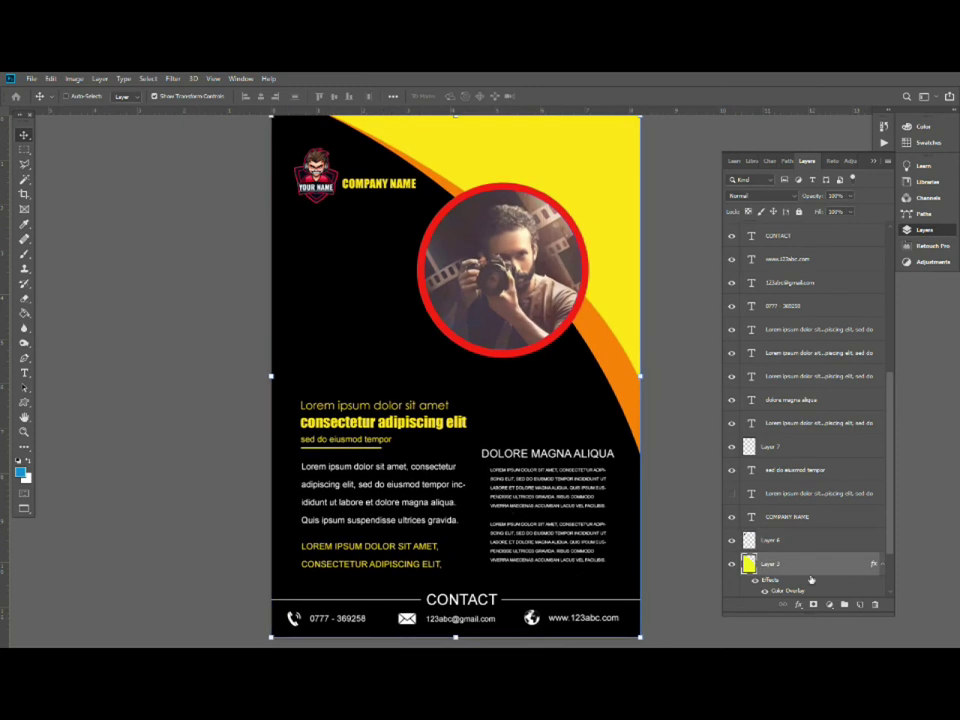
key("ctrl+v")
Enlarge and position the pasted sofa photo over the flyer's upper-left area
left_click_drag(540, 390, 561, 461)
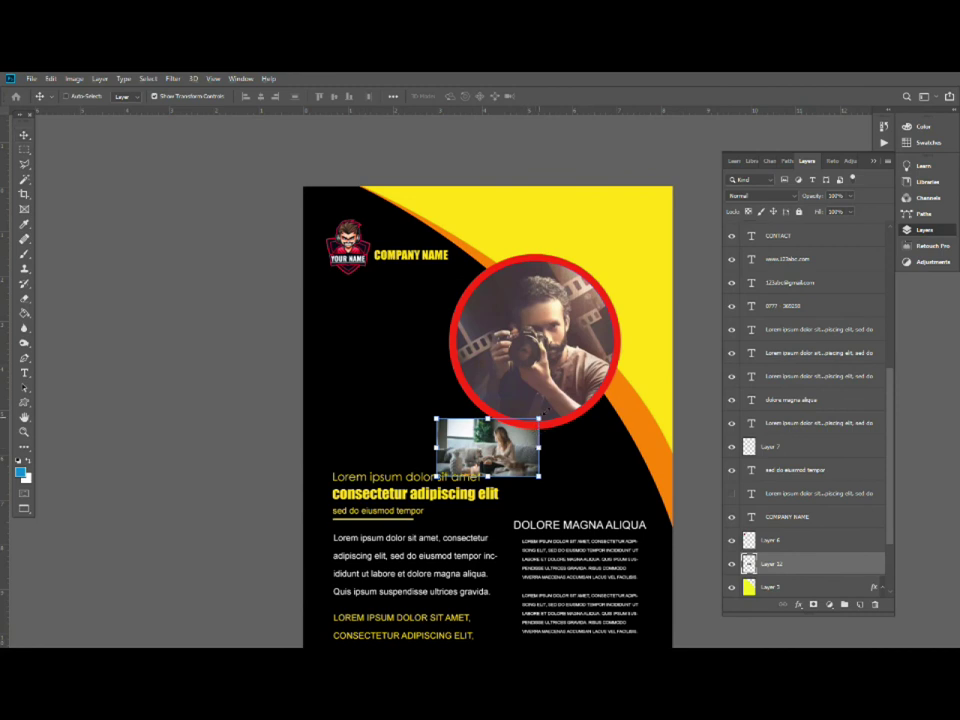
left_click_drag(540, 419, 623, 369)
mouse_move(544, 452)
left_mouse_down()
mouse_move(478, 372)
mouse_move(436, 382)
left_mouse_up()
left_click_drag(522, 291, 602, 240)
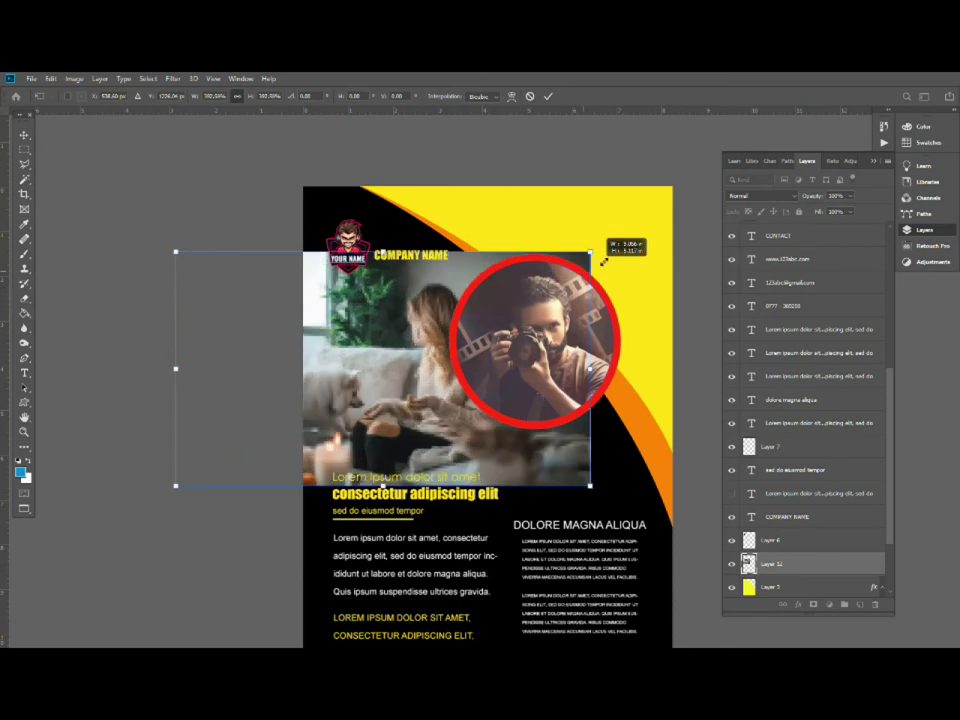
left_click_drag(545, 335, 536, 340)
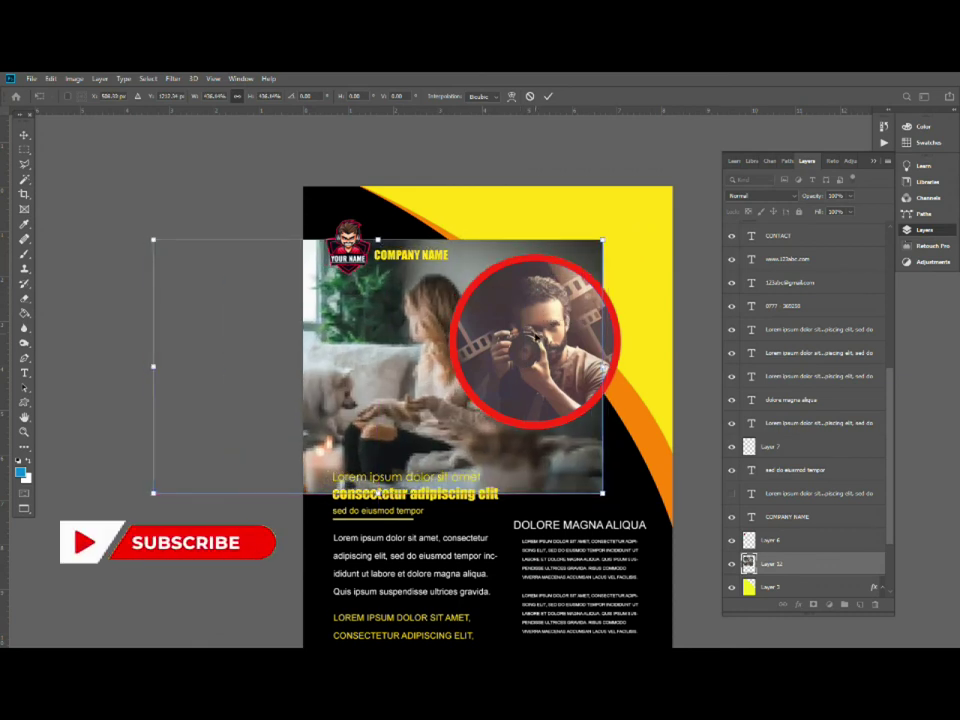
key("Return")
Load Layer 3's yellow curved shape outline as a selection
scroll(533, 330, "down", 1)
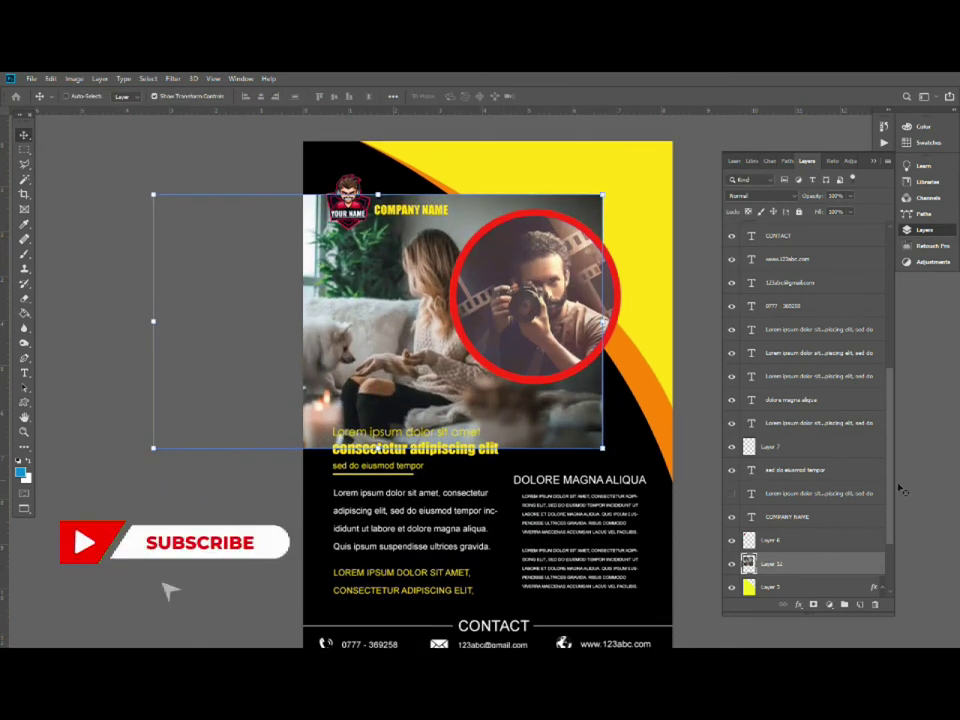
scroll(745, 550, "down", 1)
scroll(735, 558, "down", 1)
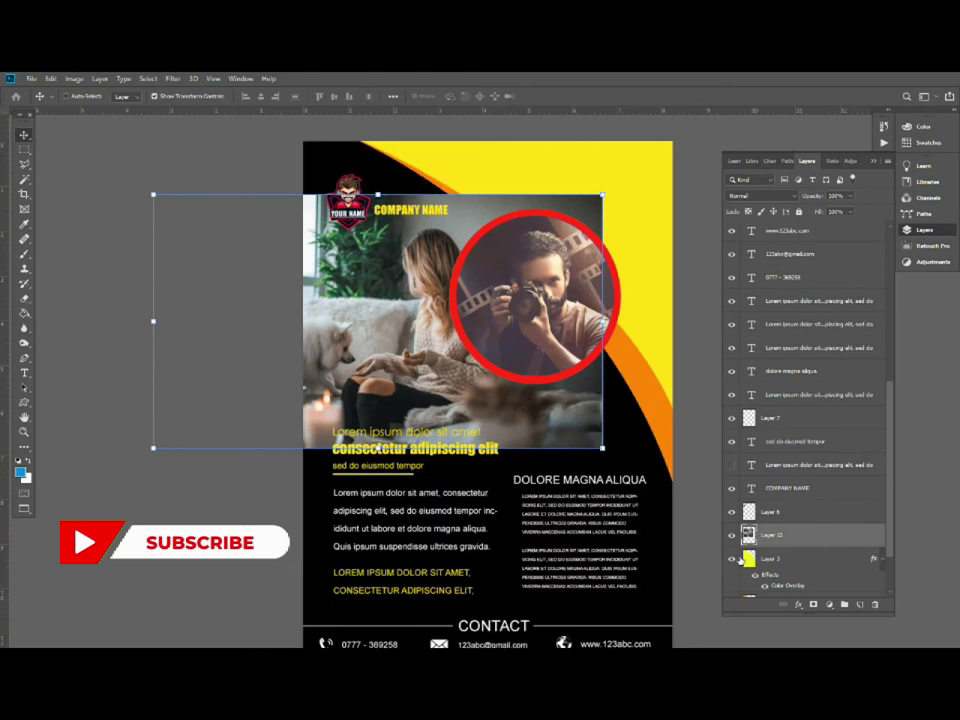
left_click(750, 560)
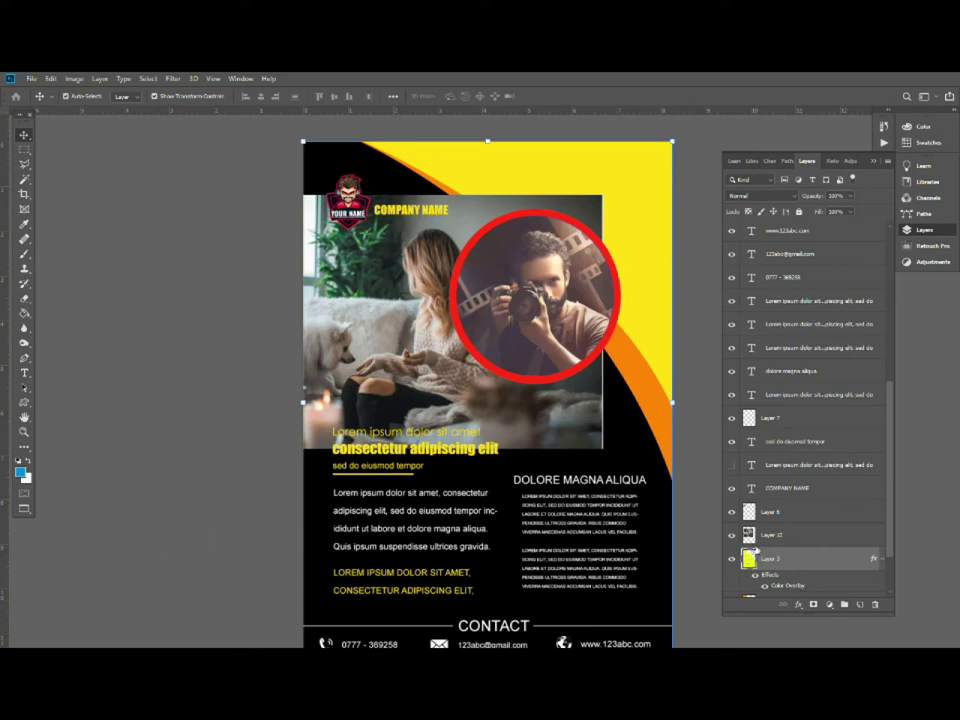
left_click(748, 558, "ctrl")
Invert the selection and give the sofa photo layer a Hide All layer mask
left_click(148, 78)
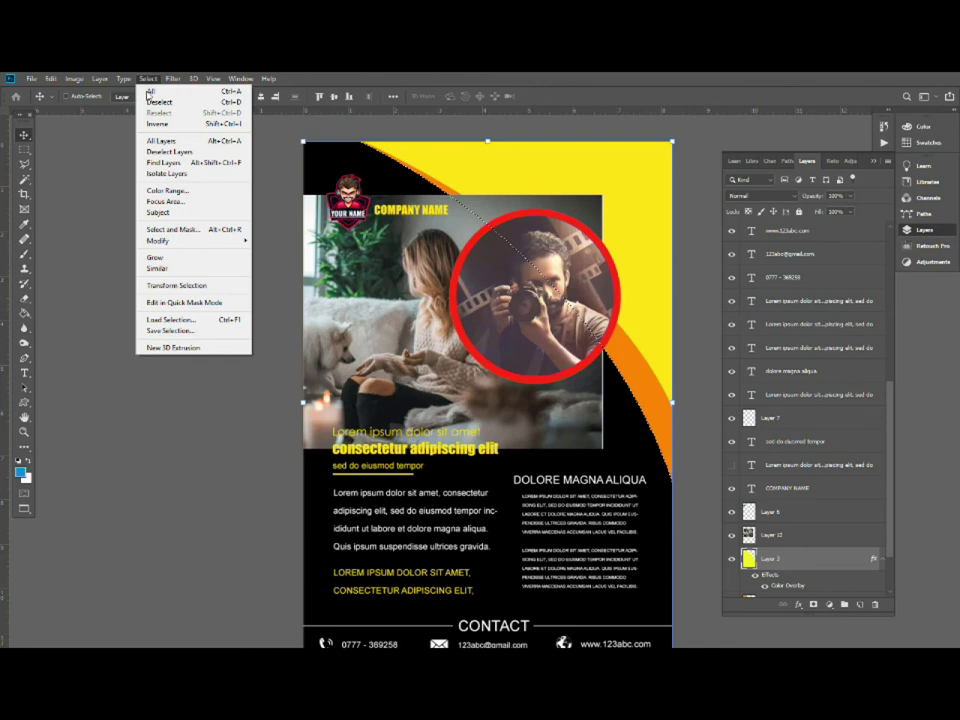
left_click(157, 124)
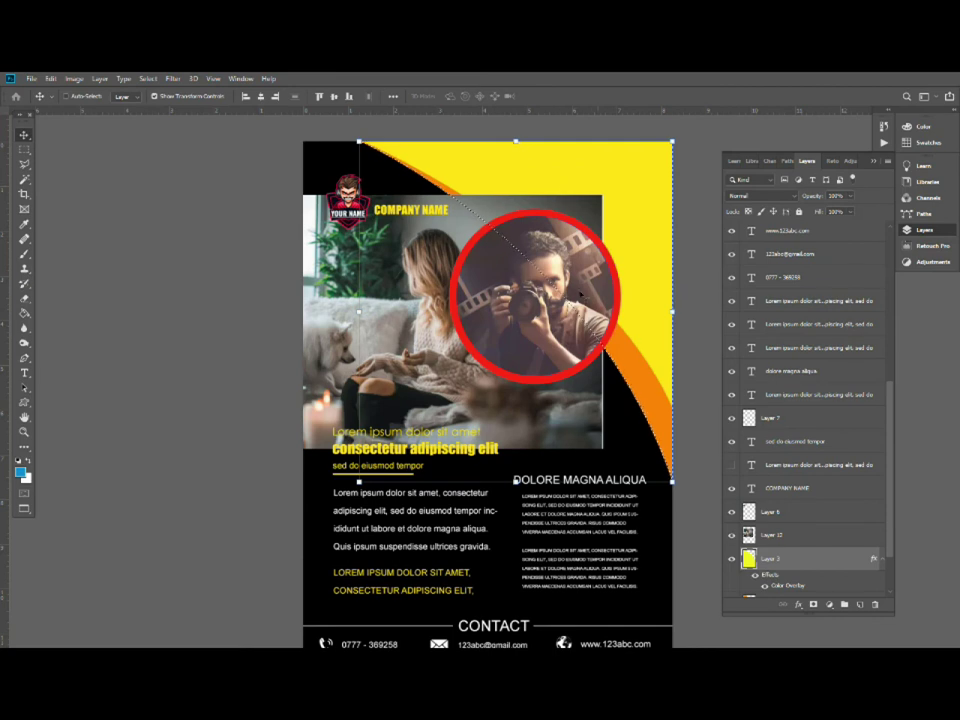
right_click(415, 262)
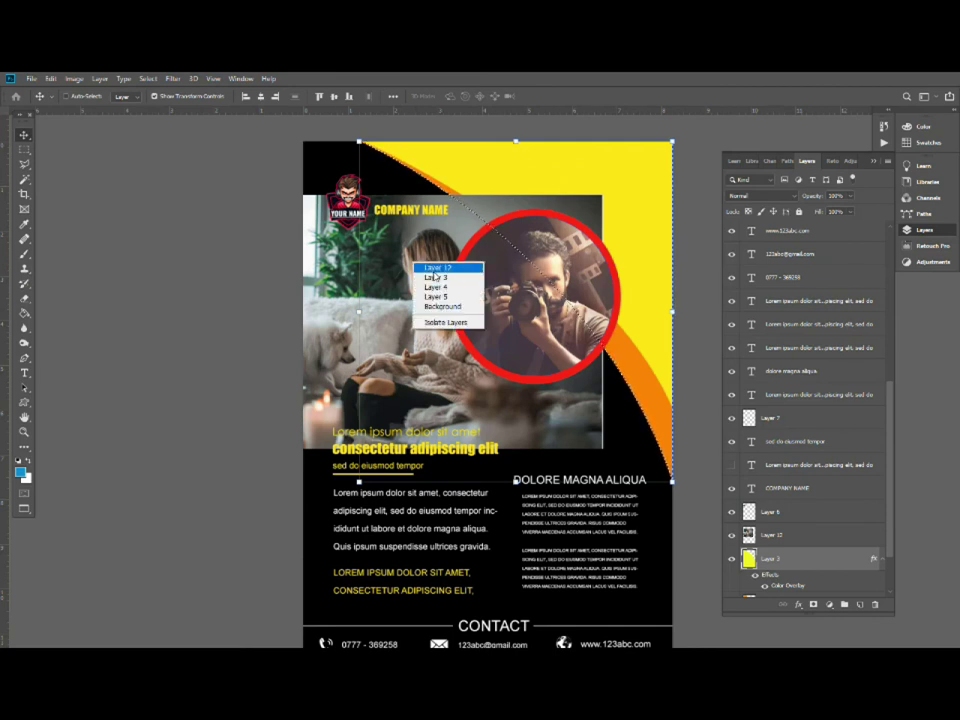
left_click(428, 267)
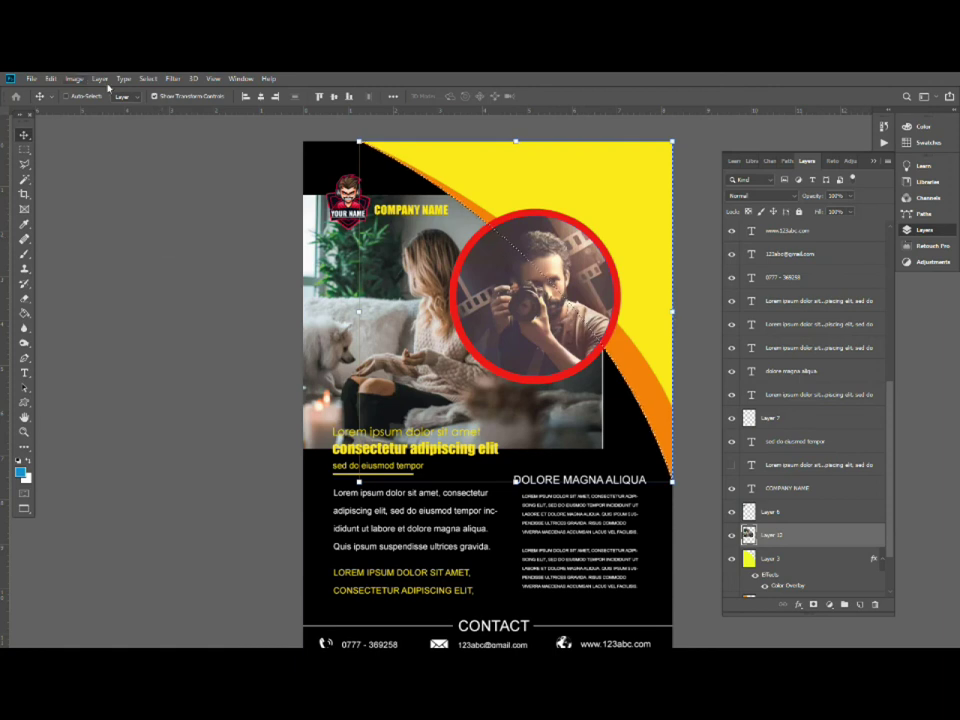
left_click(450, 288)
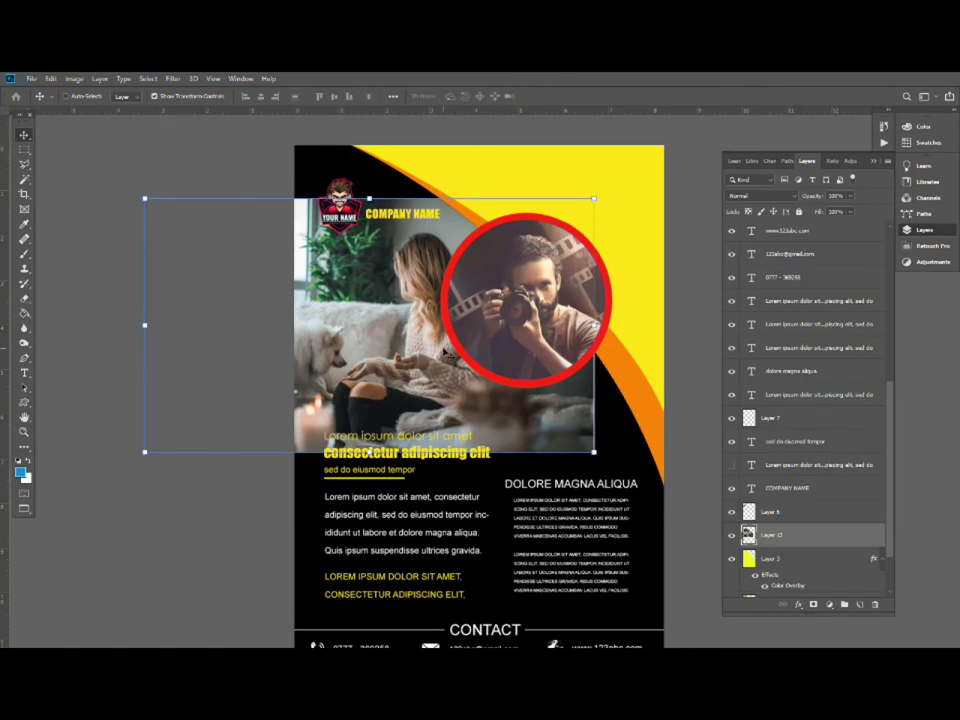
left_click(101, 79)
mouse_move(117, 258)
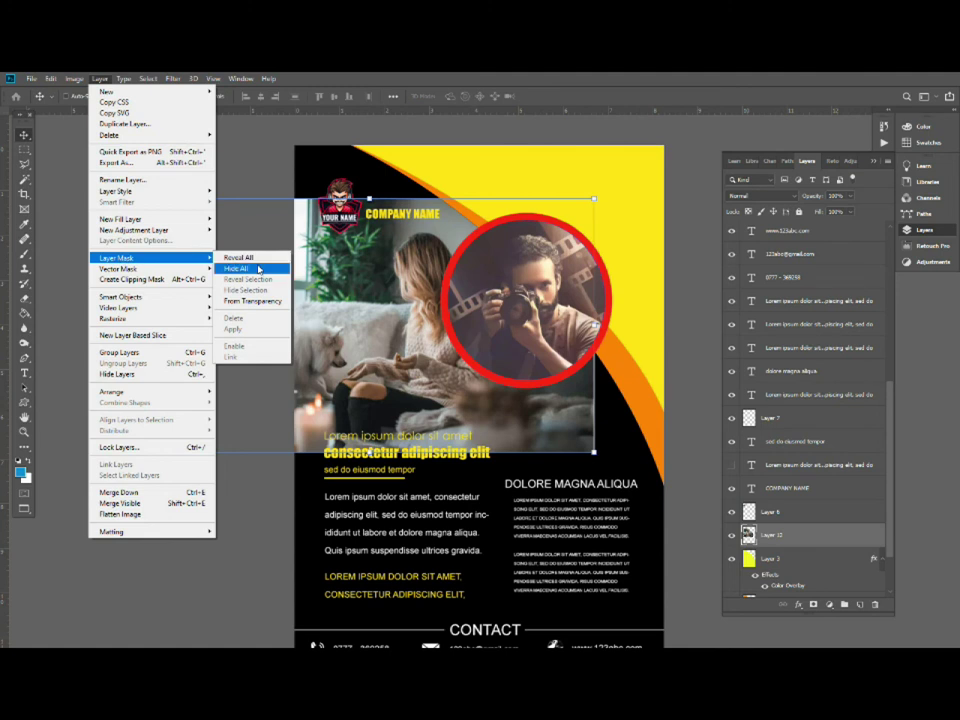
left_click(259, 270)
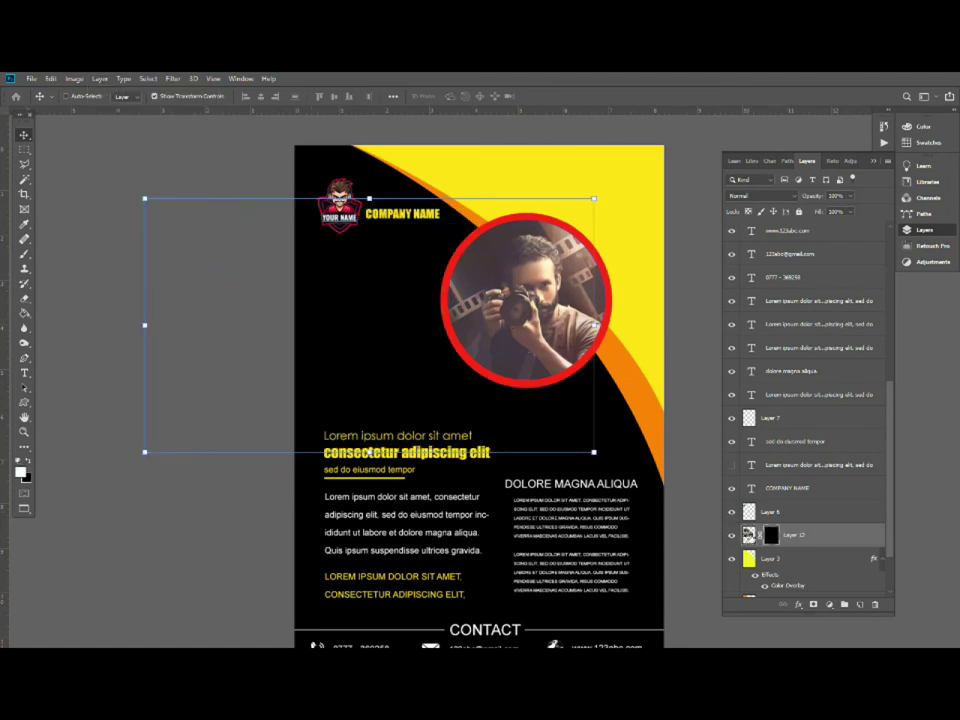
left_click(24, 253)
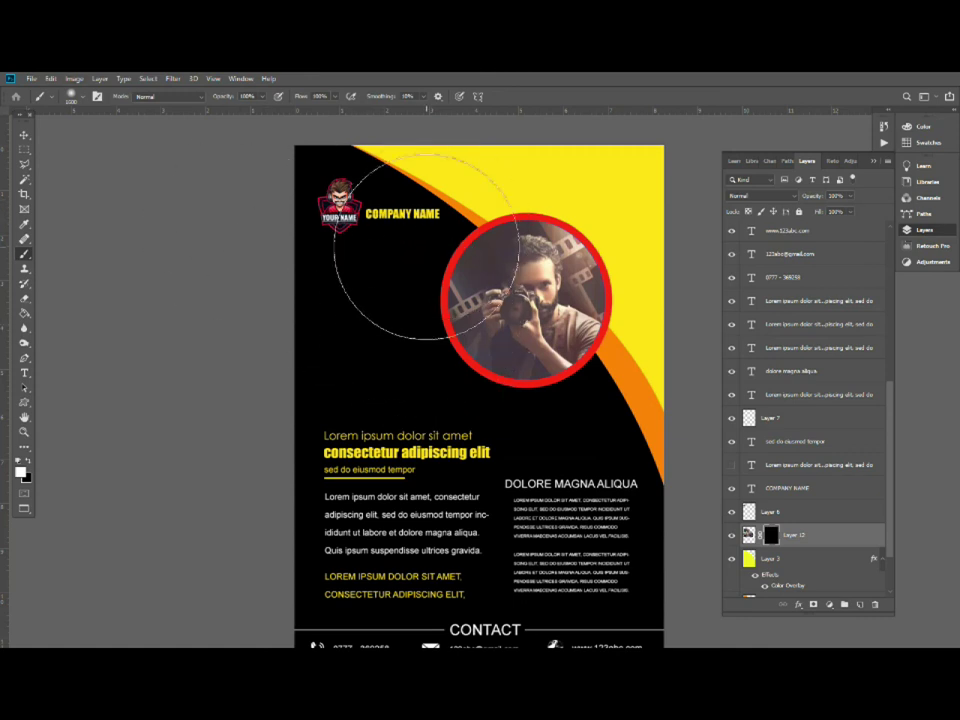
Paint the mask with a slightly smaller soft brush to reveal the sofa, dog and plant top-left
key("bracketleft")
key("bracketleft")
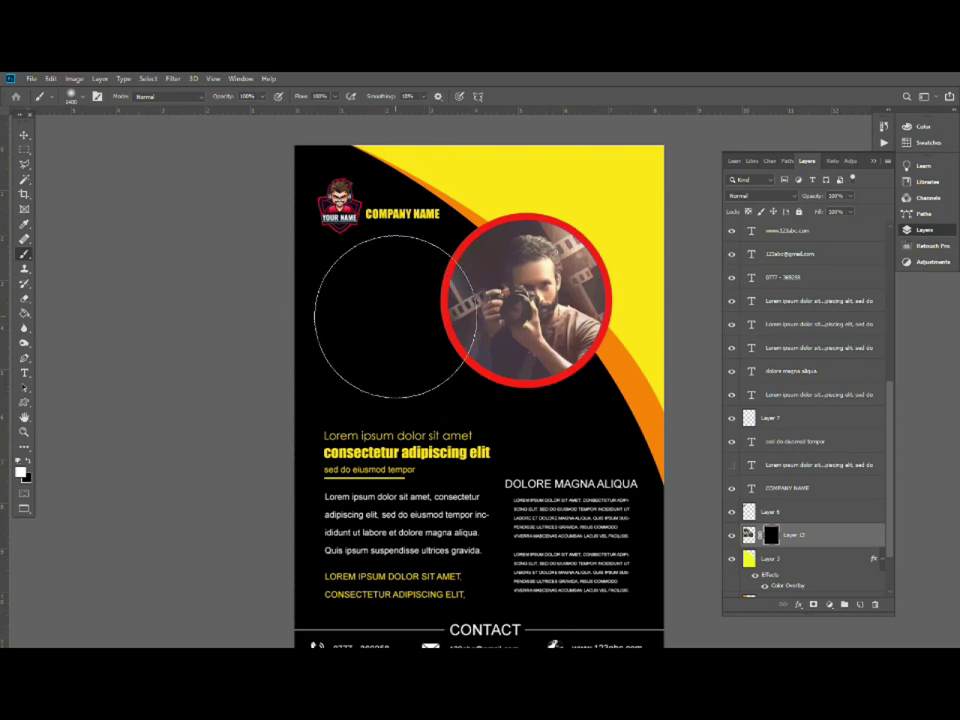
left_click_drag(369, 330, 432, 345)
mouse_move(330, 315)
left_mouse_down()
mouse_move(300, 300)
mouse_move(330, 320)
left_mouse_up()
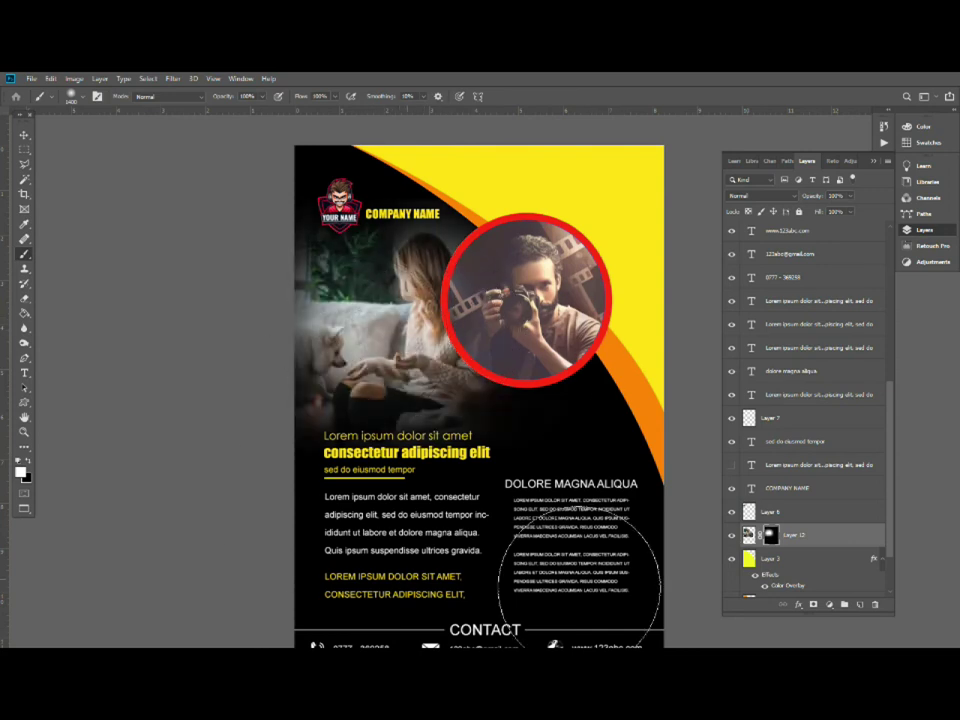
mouse_move(410, 560)
left_mouse_down()
mouse_move(330, 300)
mouse_move(325, 190)
left_mouse_up()
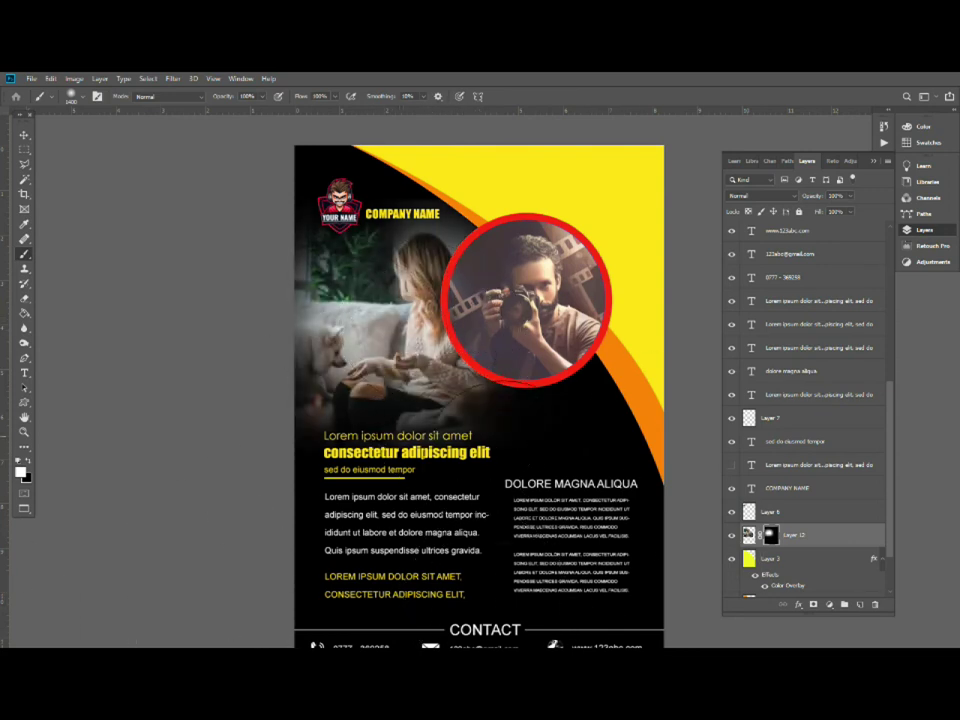
key("ctrl+minus")
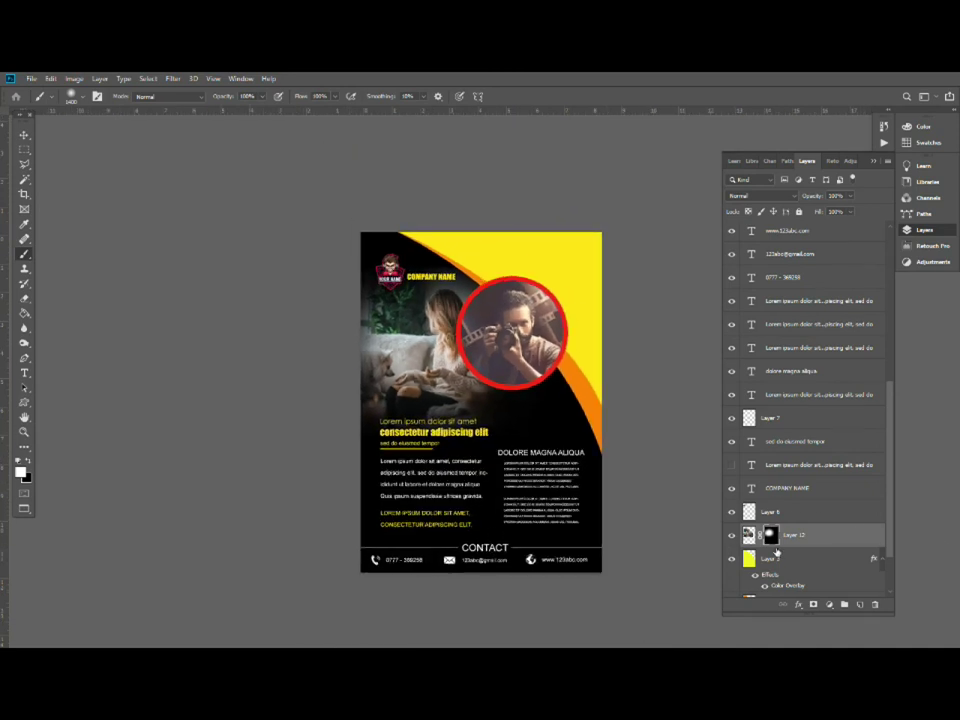
key("ctrl+0")
key("v")
key("ctrl+minus")
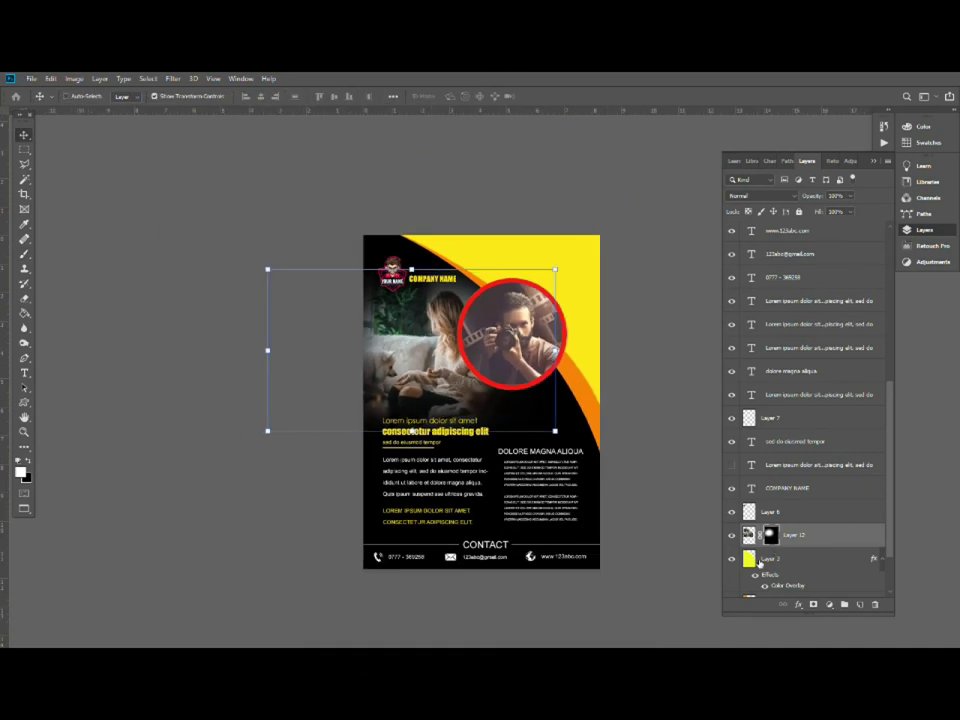
key("s")
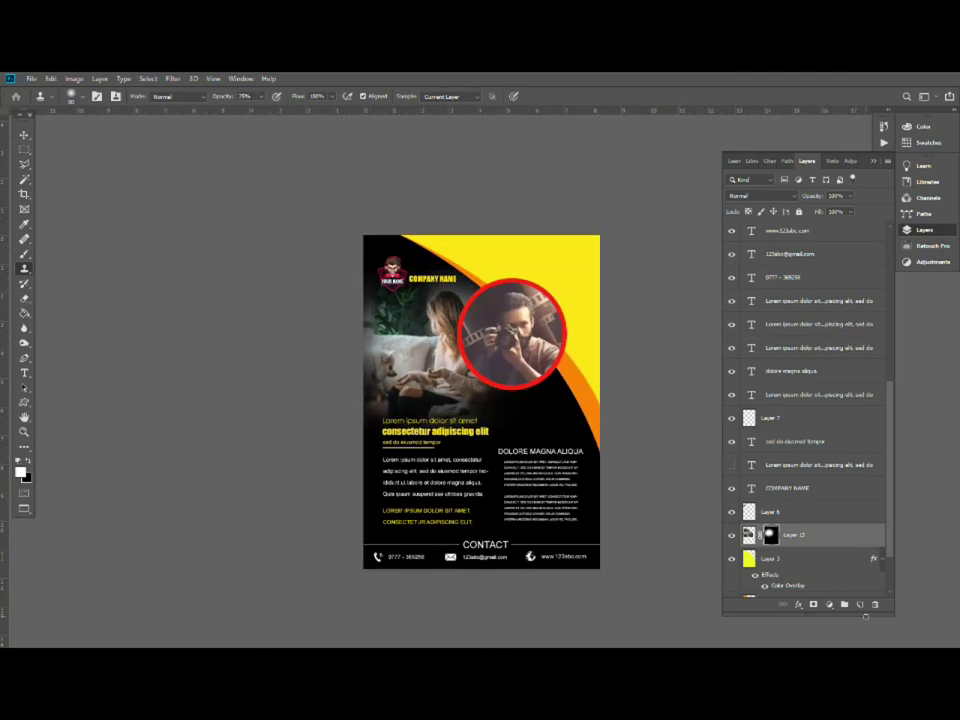